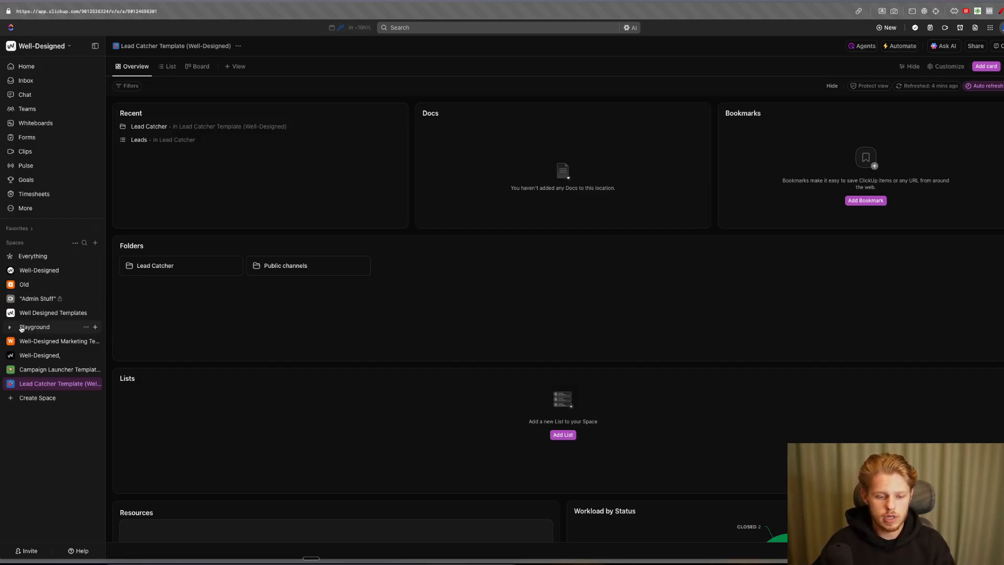
- Show the Lead Catcher leads in List view, then go to My Settings from the account menu
{"action": "left_click", "coordinate": [168, 67]}
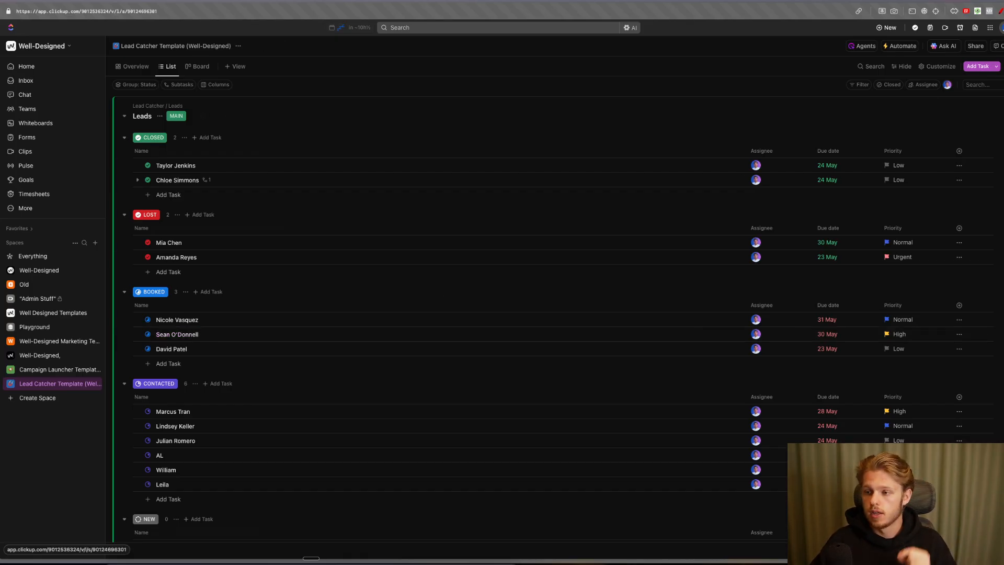
{"action": "left_click", "coordinate": [1000, 27]}
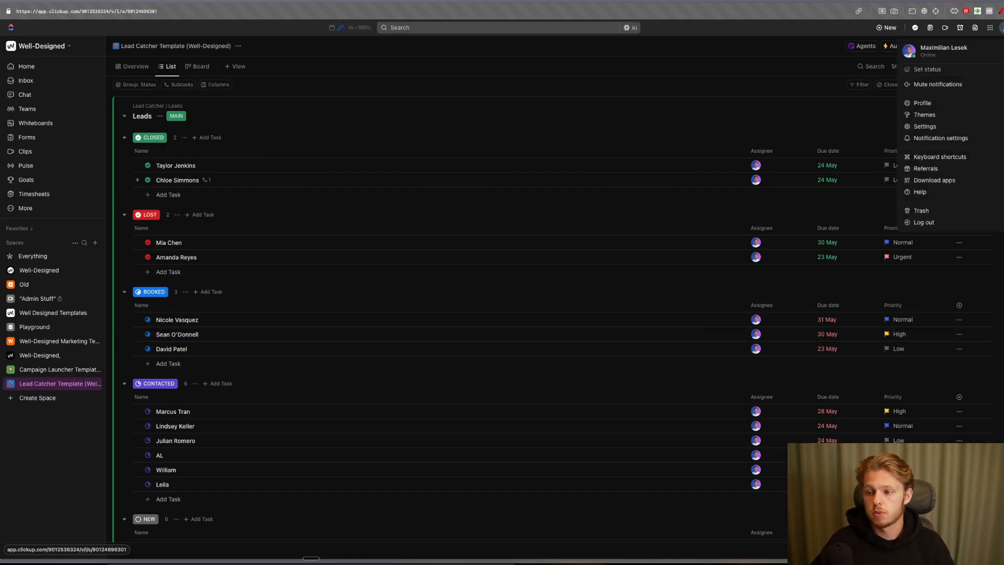
{"action": "left_click", "coordinate": [925, 127]}
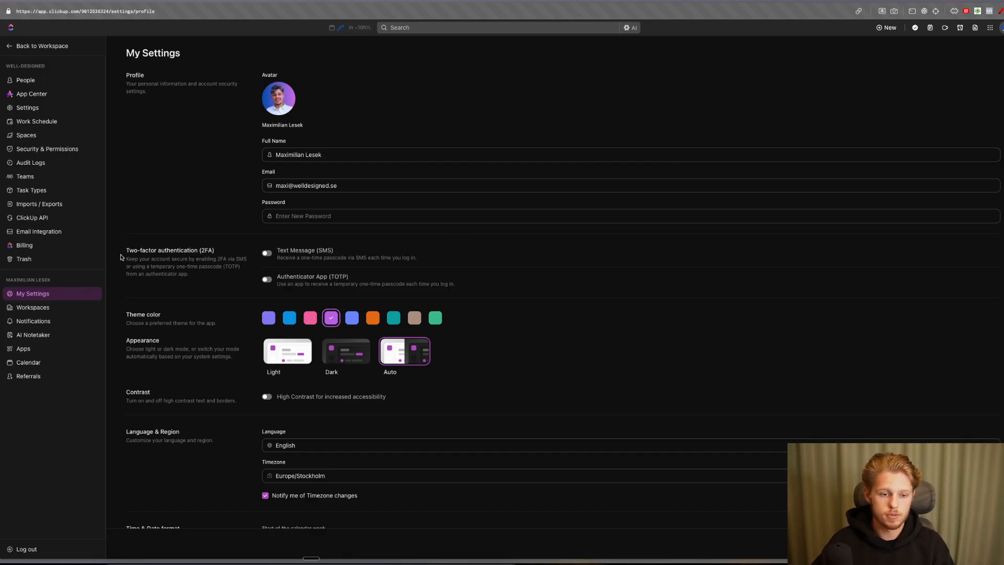
- Open Email Integration settings and point out the two linked email accounts and the 2/2 count
{"action": "left_click", "coordinate": [52, 234]}
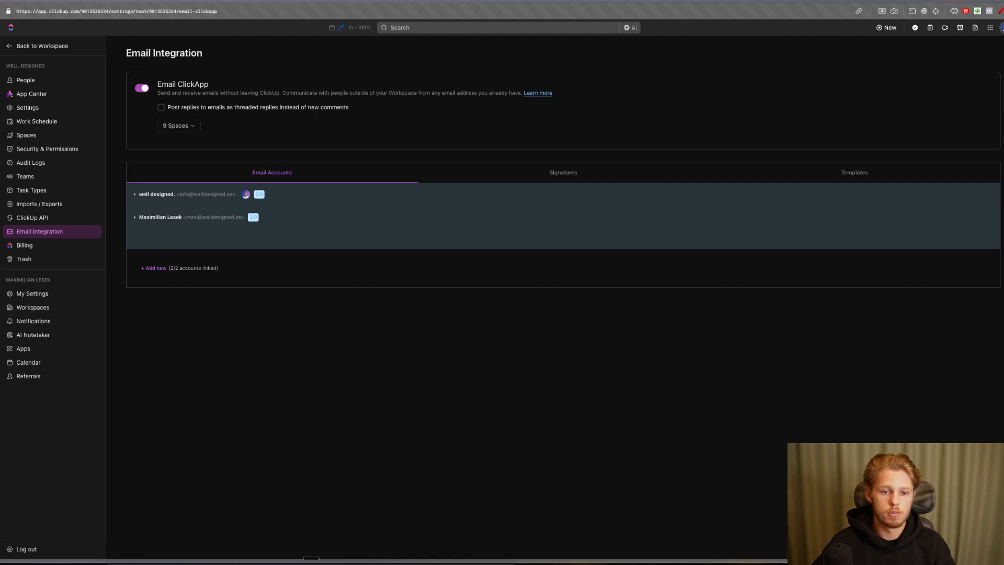
{"action": "left_click", "coordinate": [1000, 11]}
{"action": "left_click_drag", "start_coordinate": [171, 202], "coordinate": [233, 202]}
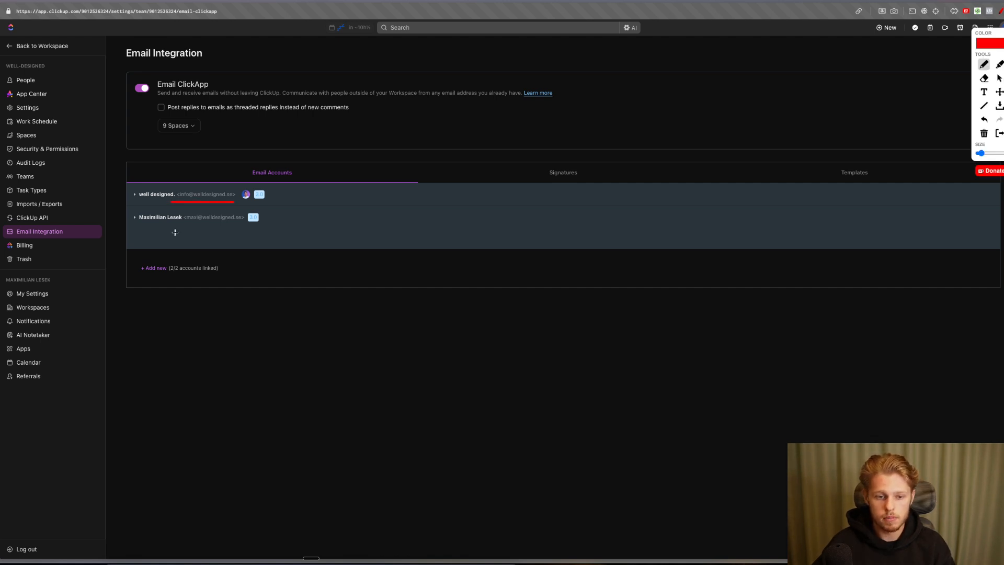
{"action": "left_click_drag", "start_coordinate": [180, 228], "coordinate": [238, 228]}
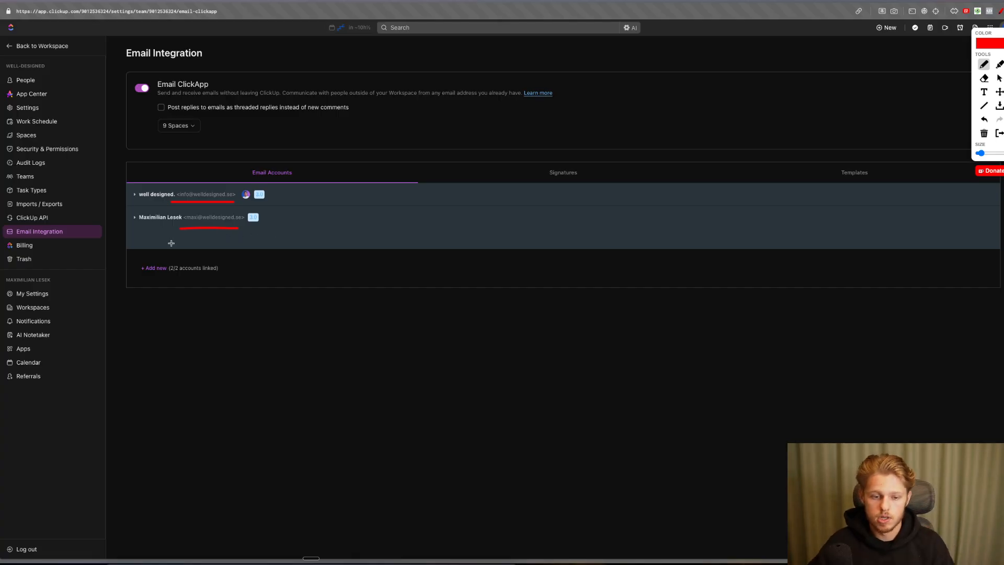
{"action": "left_click_drag", "start_coordinate": [169, 274], "coordinate": [196, 273]}
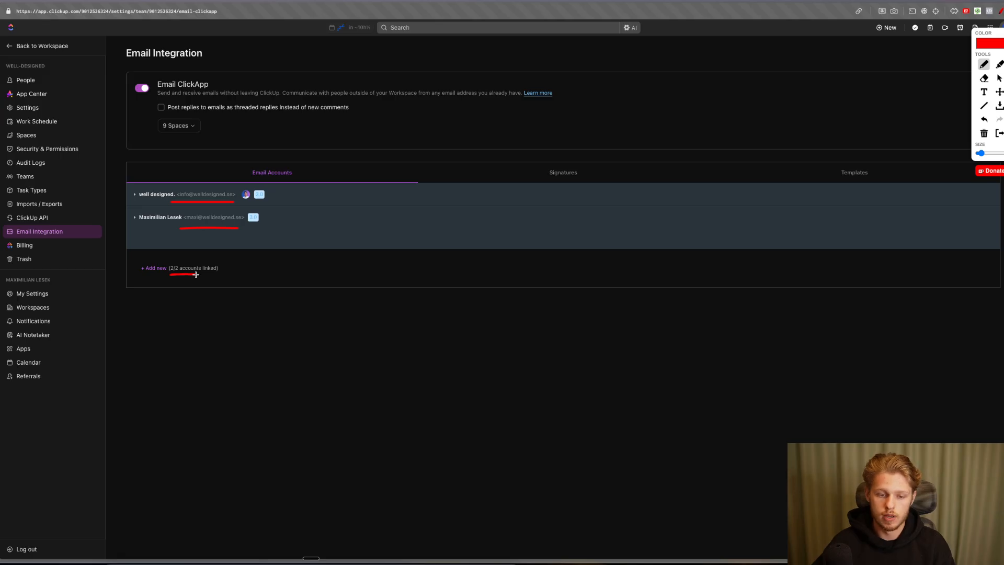
{"action": "key", "text": "Escape"}
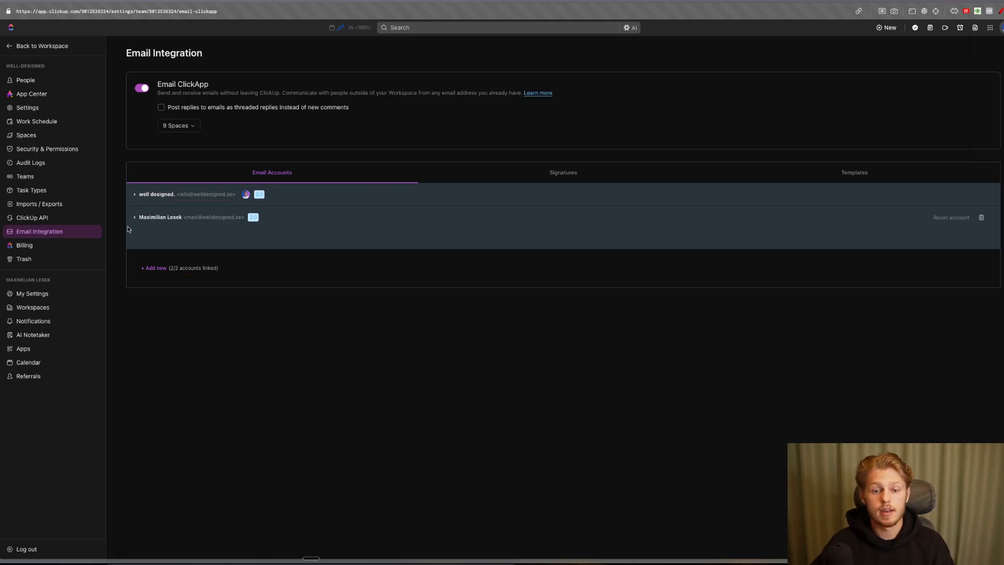
{"action": "left_click", "coordinate": [151, 269]}
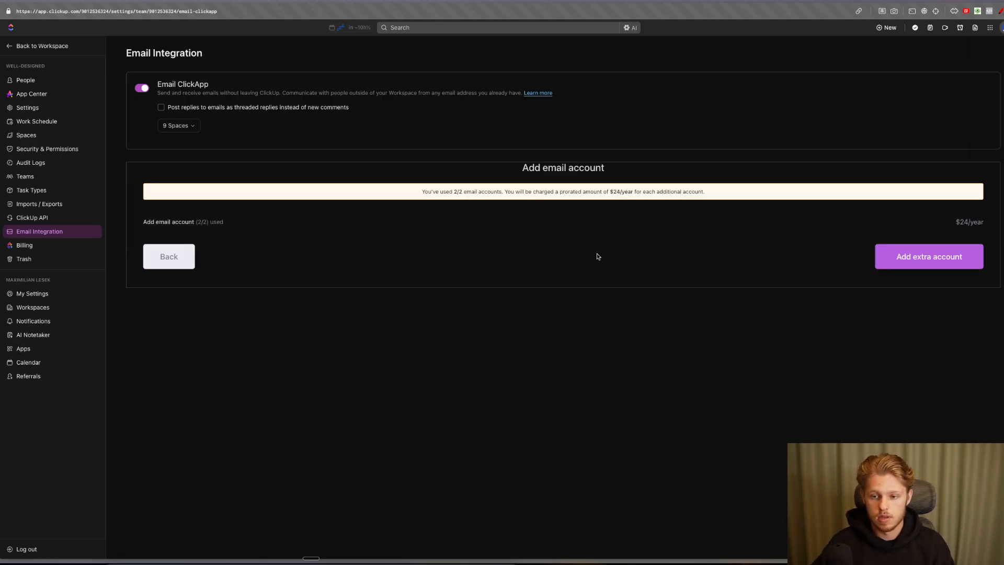
{"action": "key", "text": "alt+m"}
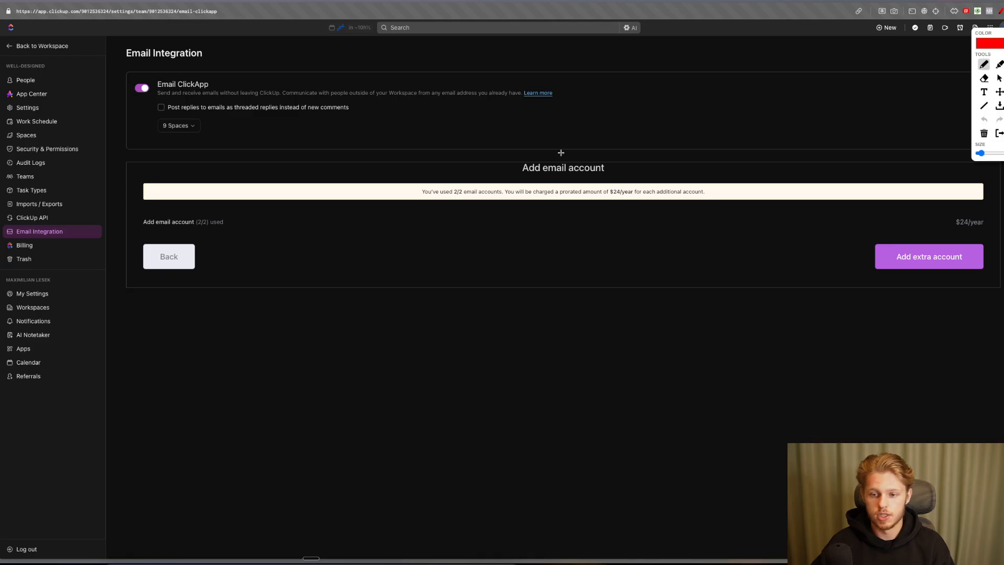
{"action": "left_click_drag", "start_coordinate": [613, 201], "coordinate": [625, 200]}
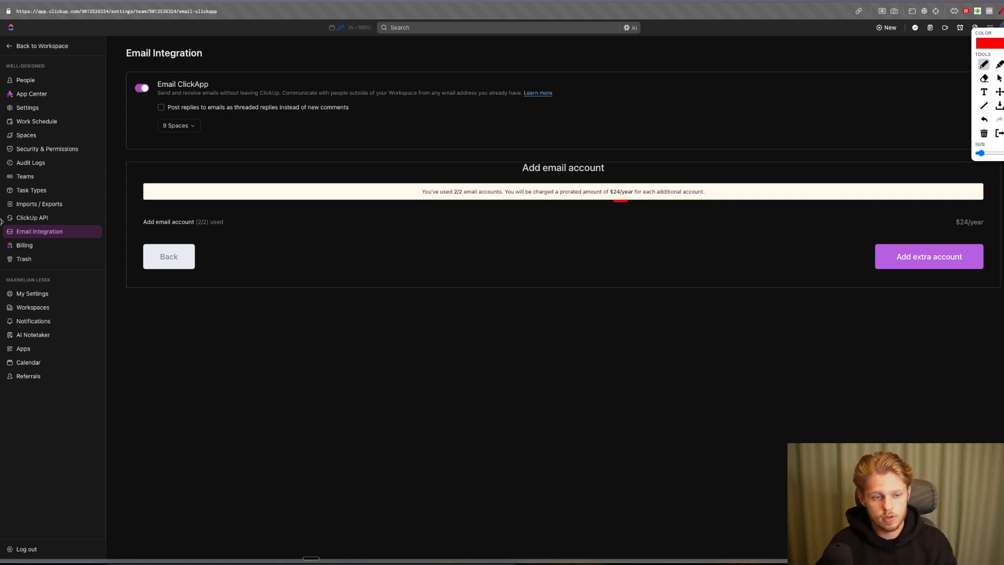
{"action": "key", "text": "Escape"}
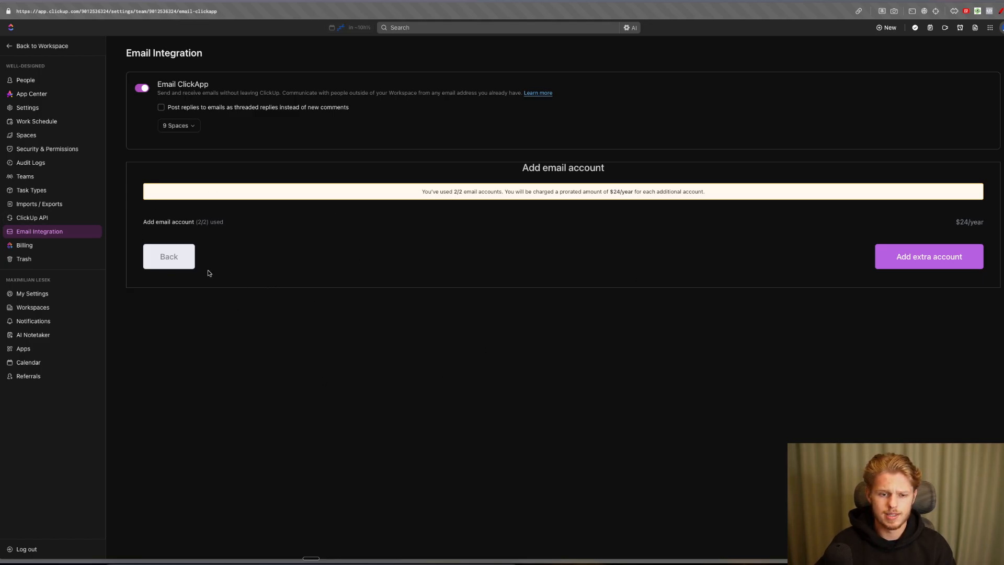
{"action": "left_click", "coordinate": [179, 265]}
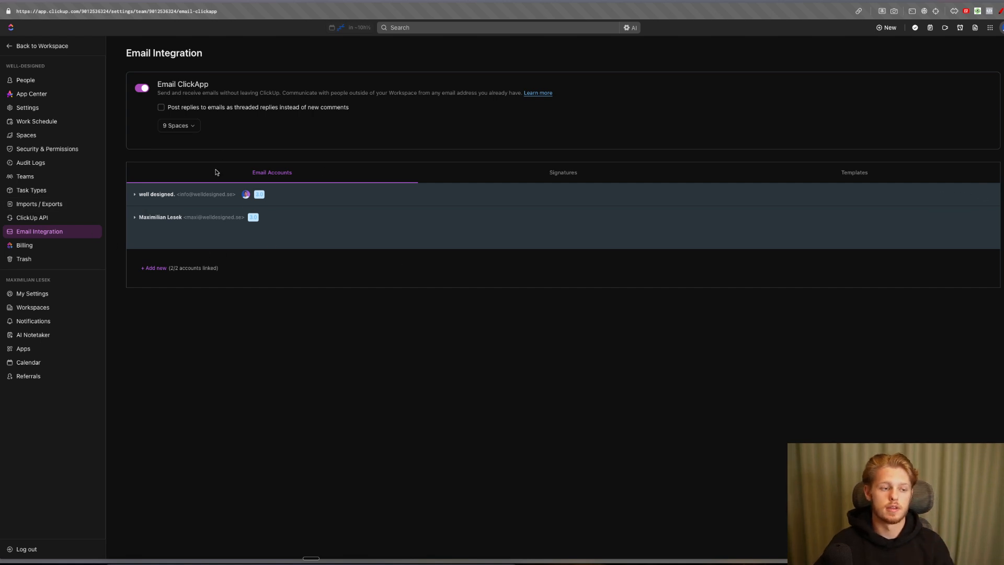
- Back in the workspace, open the Lead Catcher Leads Master Board and preview the first closed lead
{"action": "left_click", "coordinate": [23, 48]}
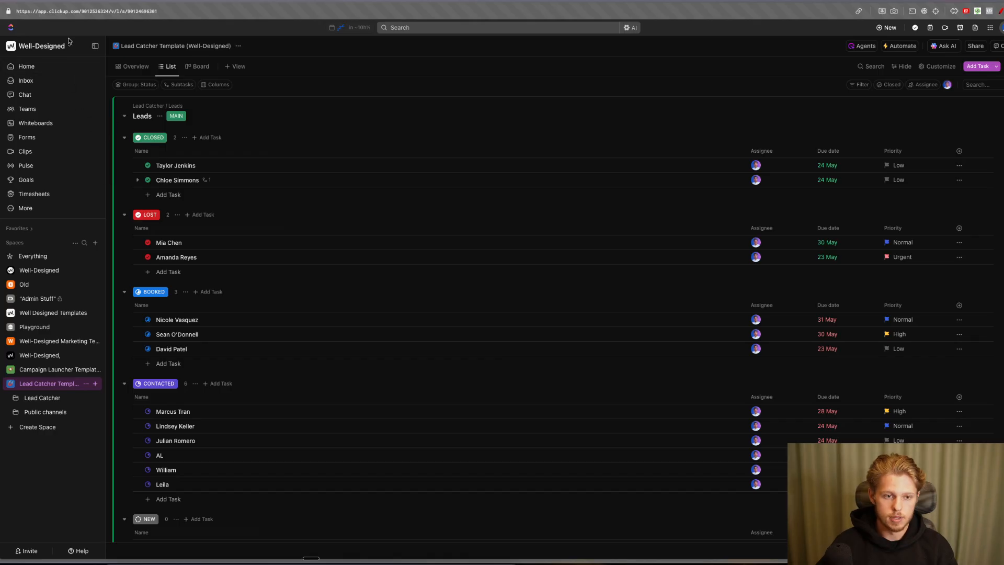
{"action": "left_click", "coordinate": [16, 398]}
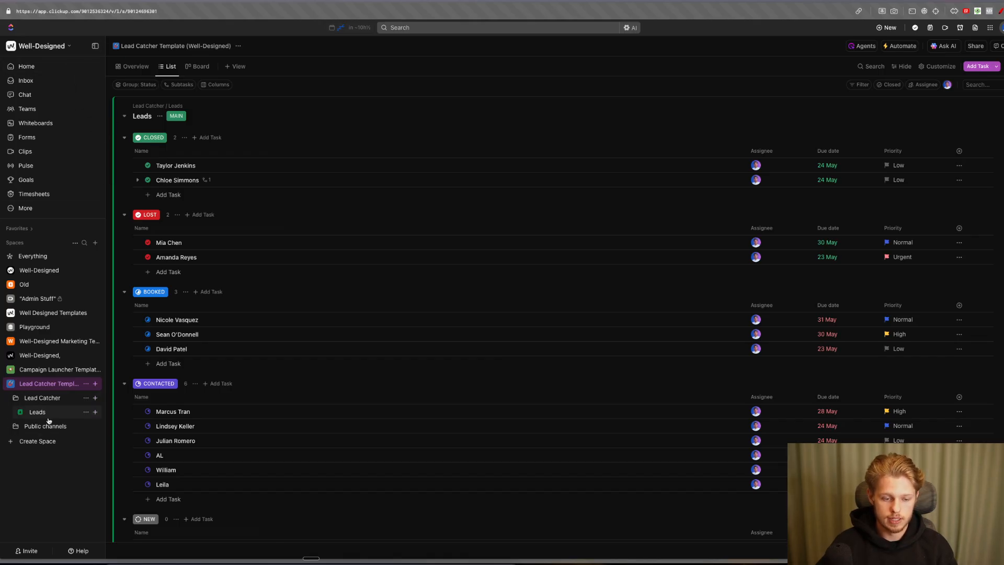
{"action": "left_click", "coordinate": [48, 417]}
{"action": "left_click", "coordinate": [96, 46]}
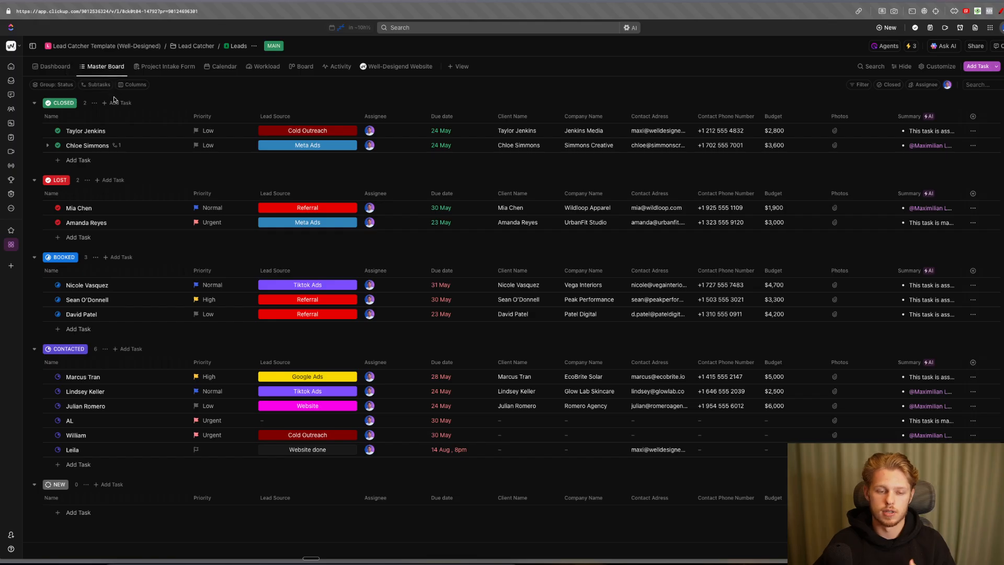
{"action": "left_click", "coordinate": [79, 134]}
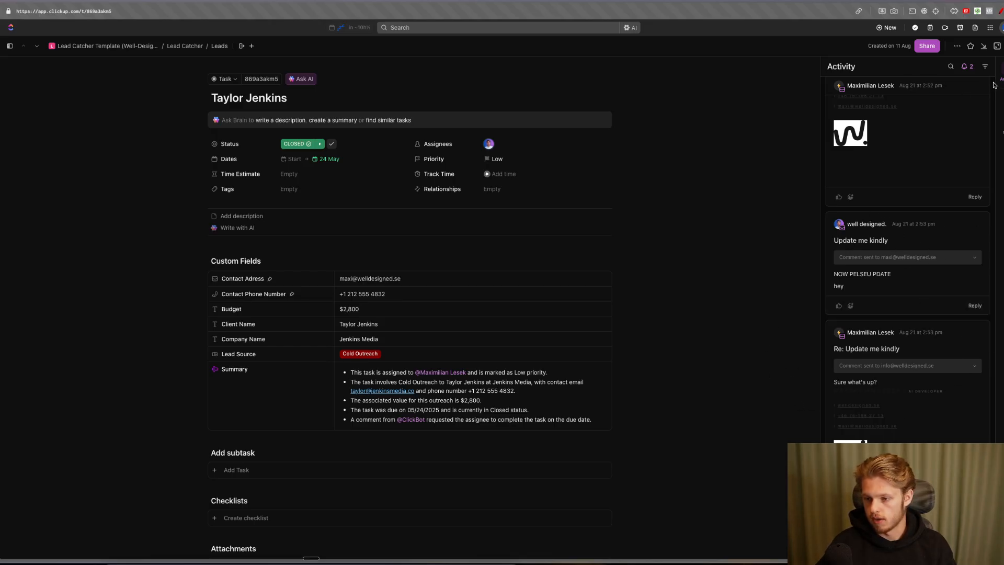
{"action": "key", "text": "Escape"}
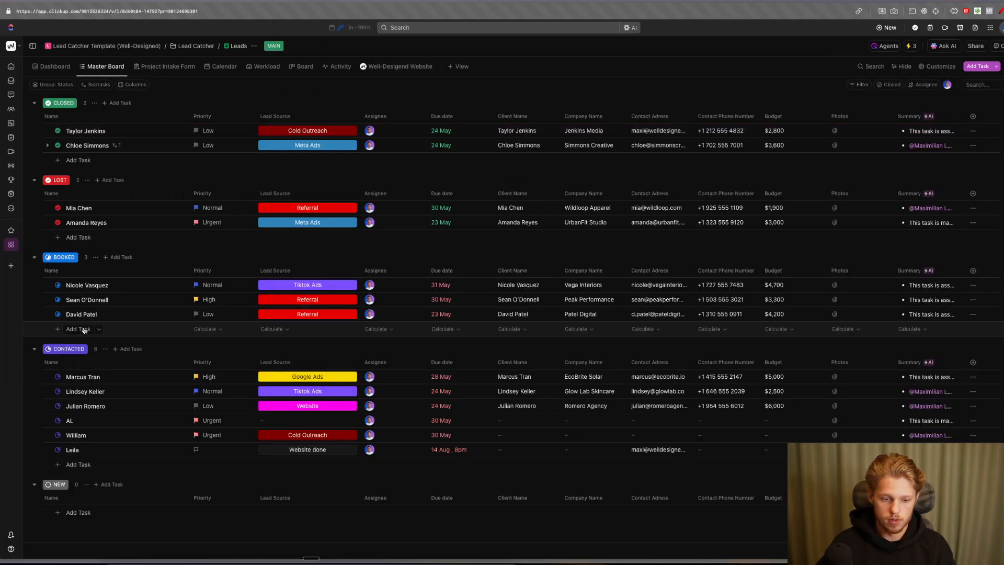
- Open the first booked lead, check the email composer's sender account and highlight the contact email
{"action": "left_click", "coordinate": [84, 285]}
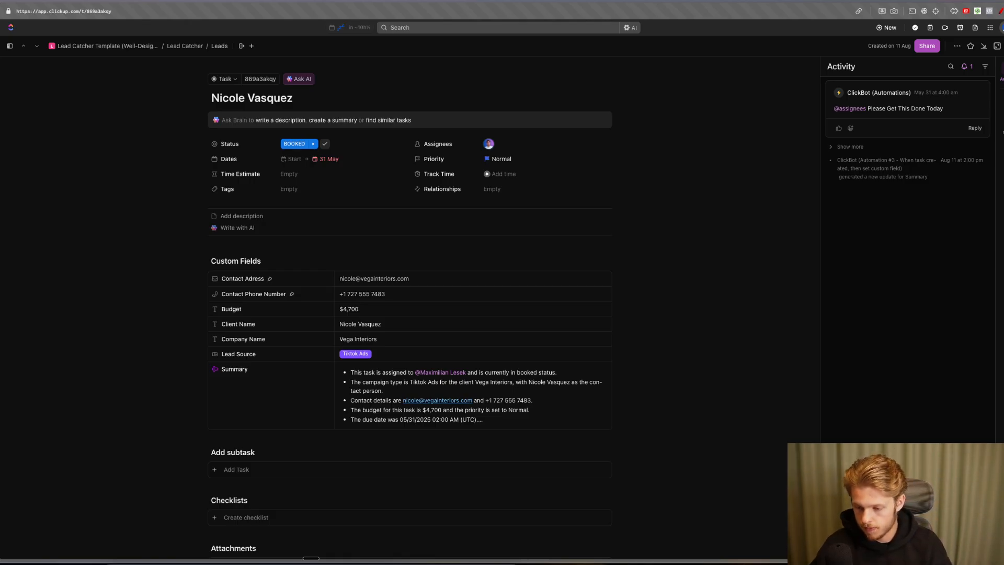
{"action": "left_click", "coordinate": [1001, 11]}
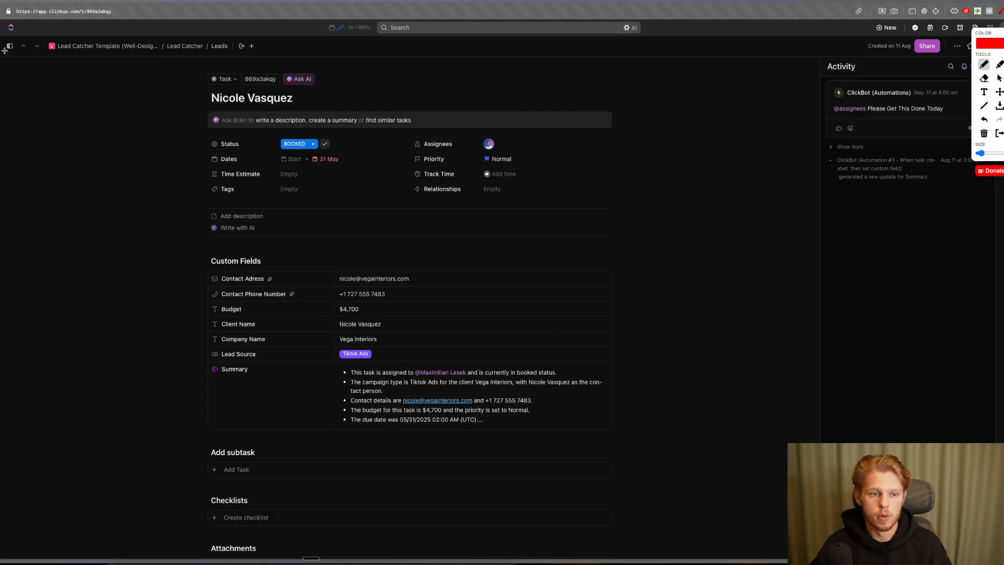
{"action": "key", "text": "Escape"}
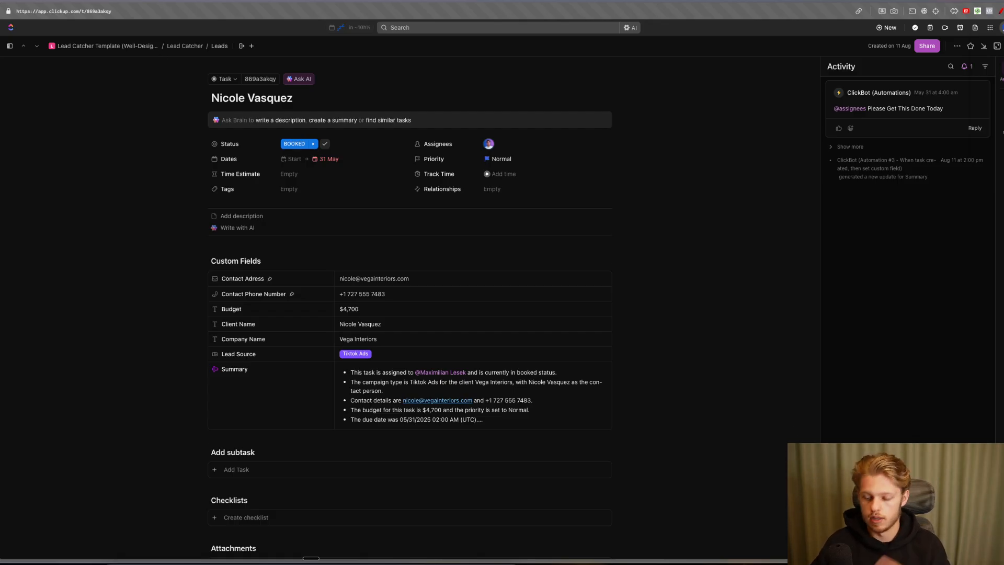
{"action": "left_click", "coordinate": [867, 538]}
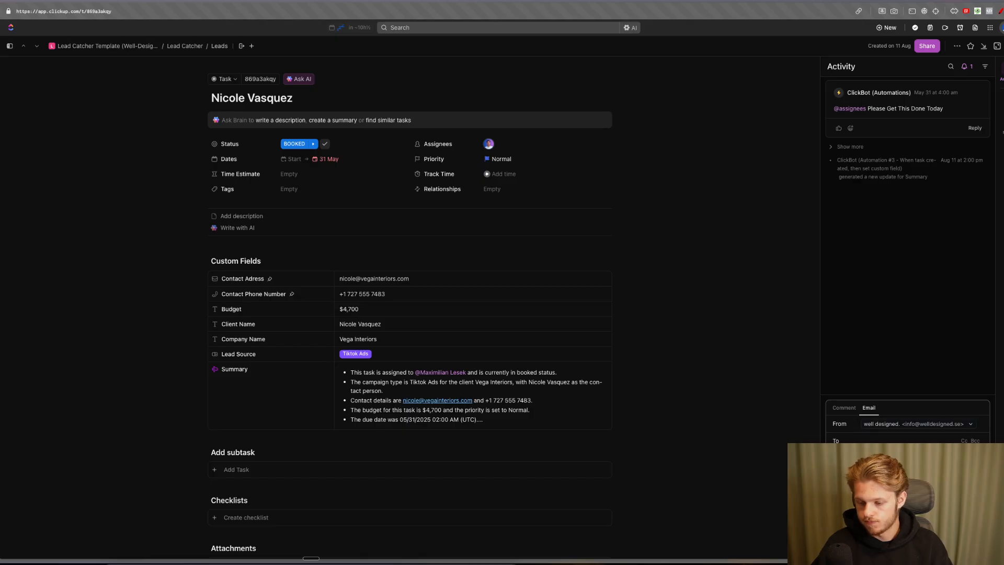
{"action": "left_click", "coordinate": [971, 425]}
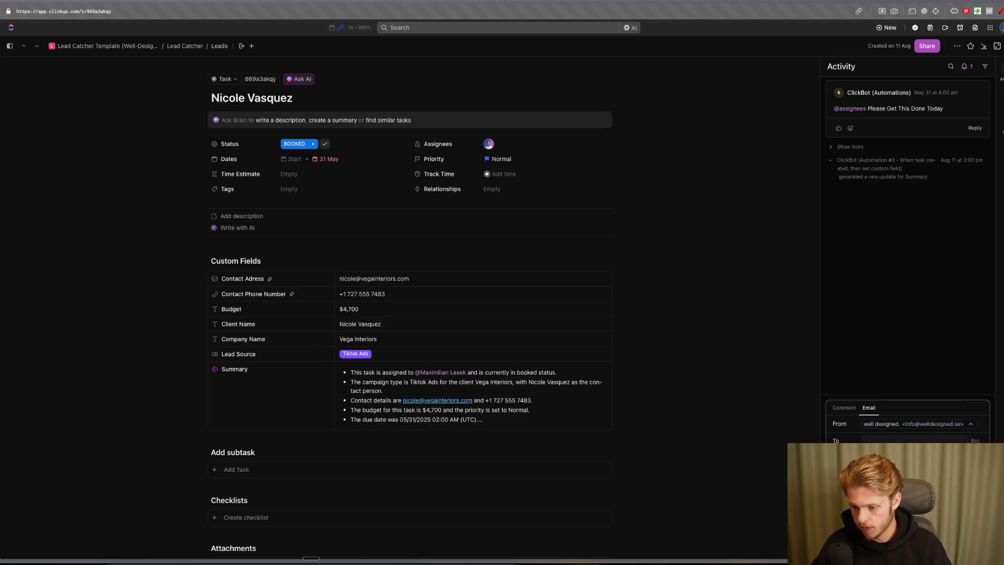
{"action": "left_click", "coordinate": [914, 453]}
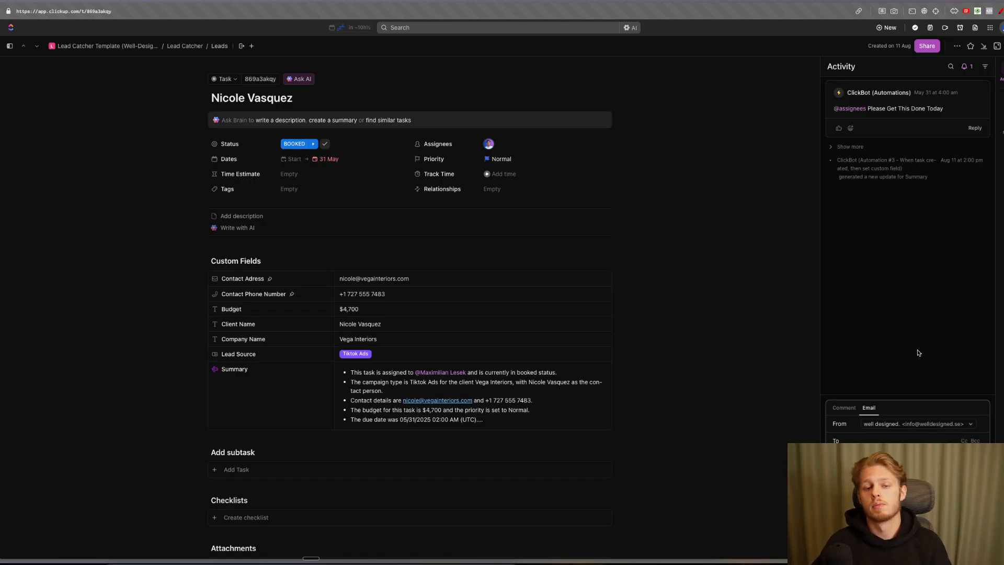
{"action": "key", "text": "alt+1"}
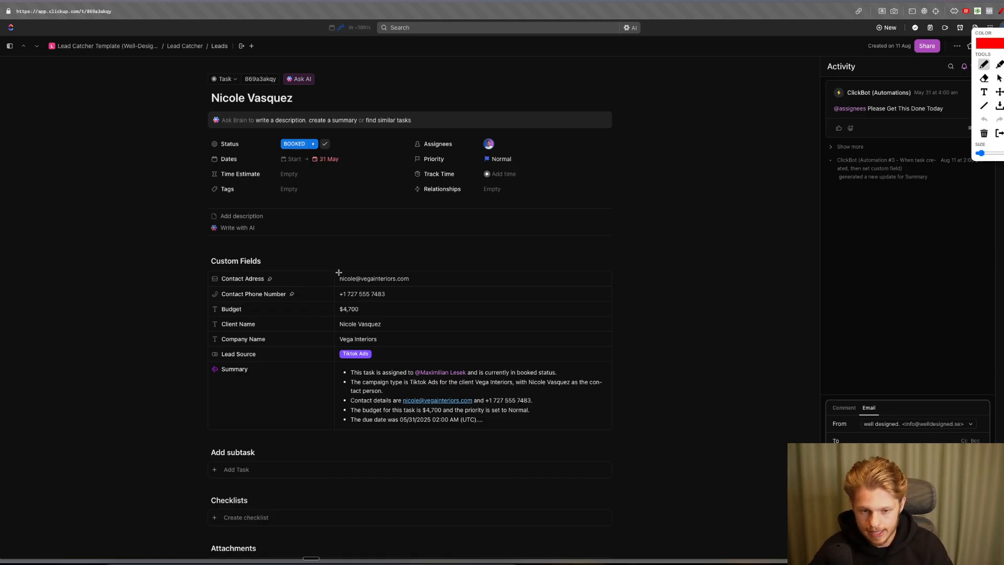
{"action": "left_click_drag", "start_coordinate": [338, 284], "coordinate": [411, 283]}
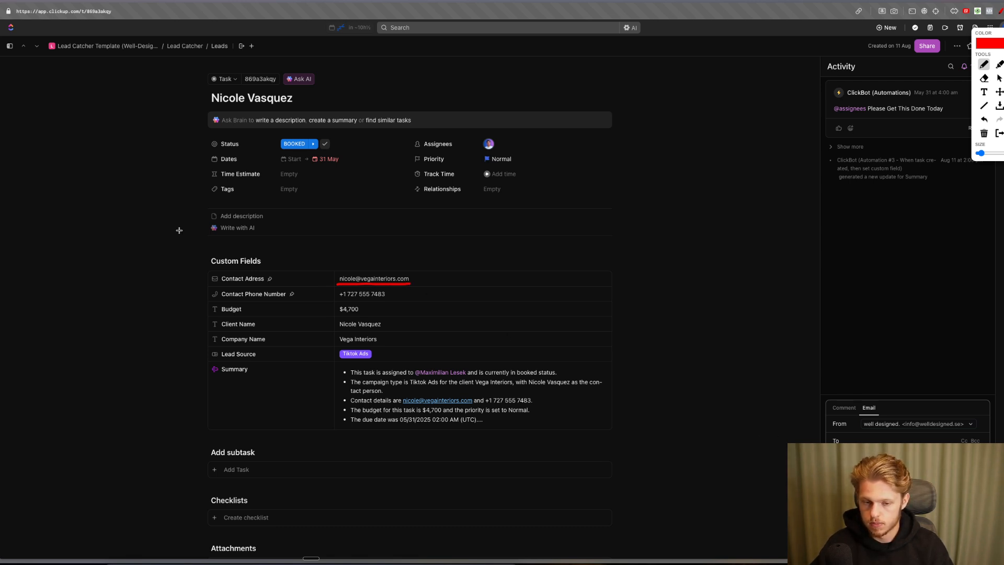
{"action": "key", "text": "Escape"}
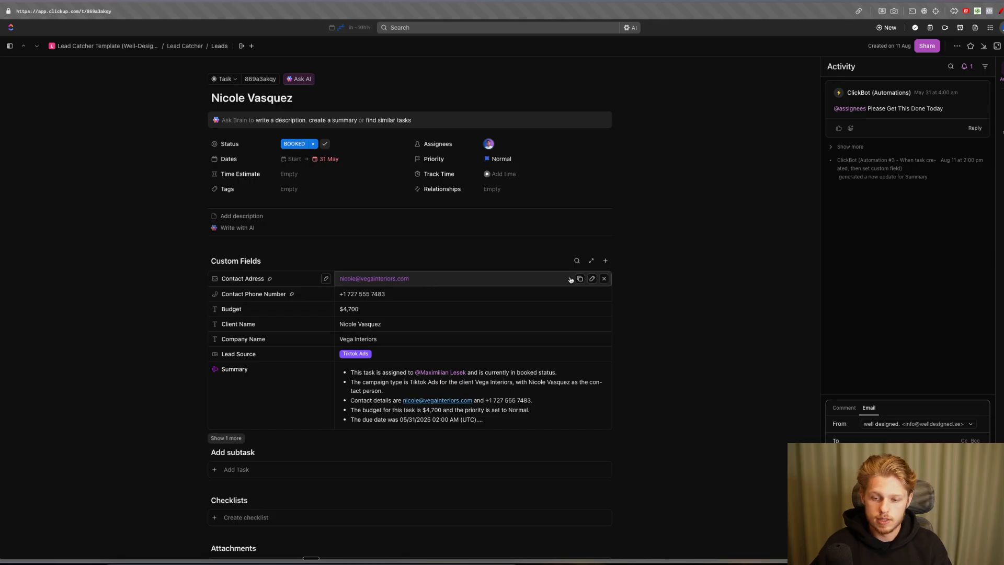
- Replace the Contact Adress field with the user's own e-mail address
{"action": "left_click", "coordinate": [602, 280]}
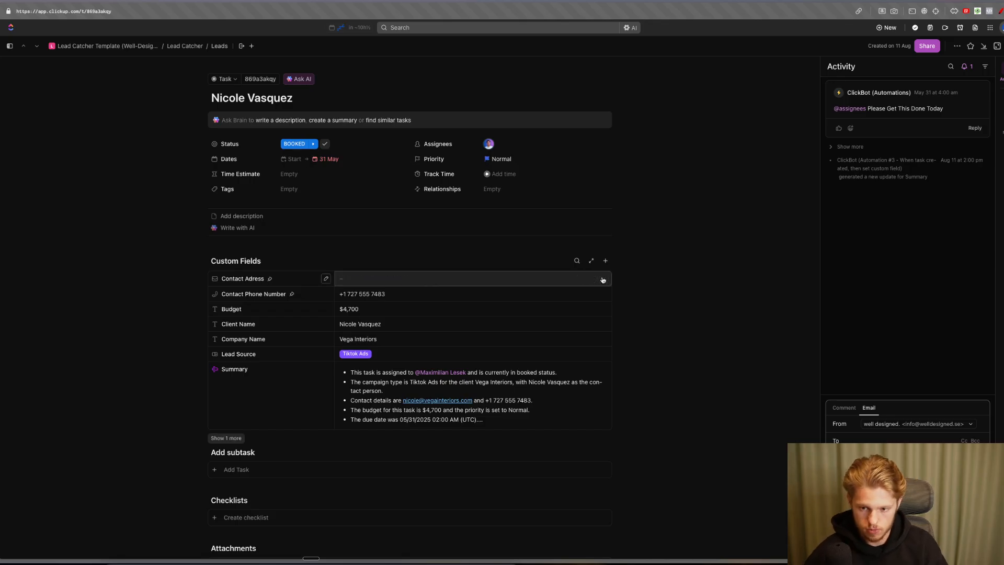
{"action": "left_click", "coordinate": [558, 281]}
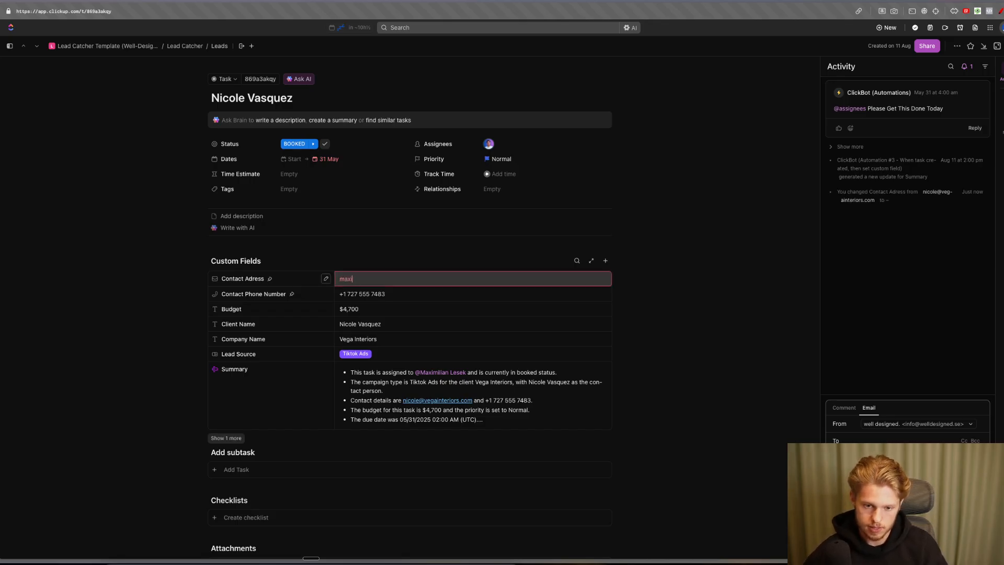
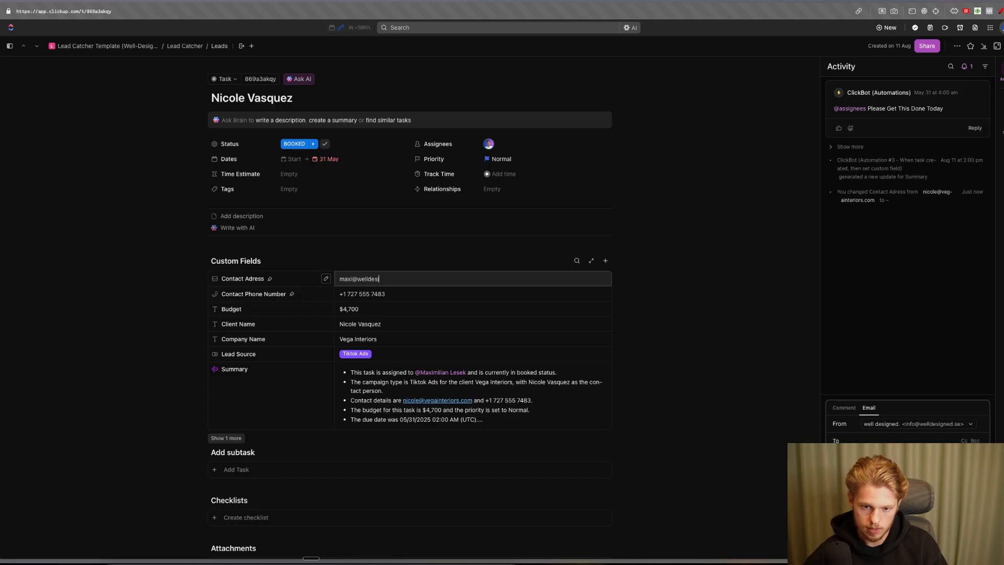
{"action": "key", "text": "Return"}
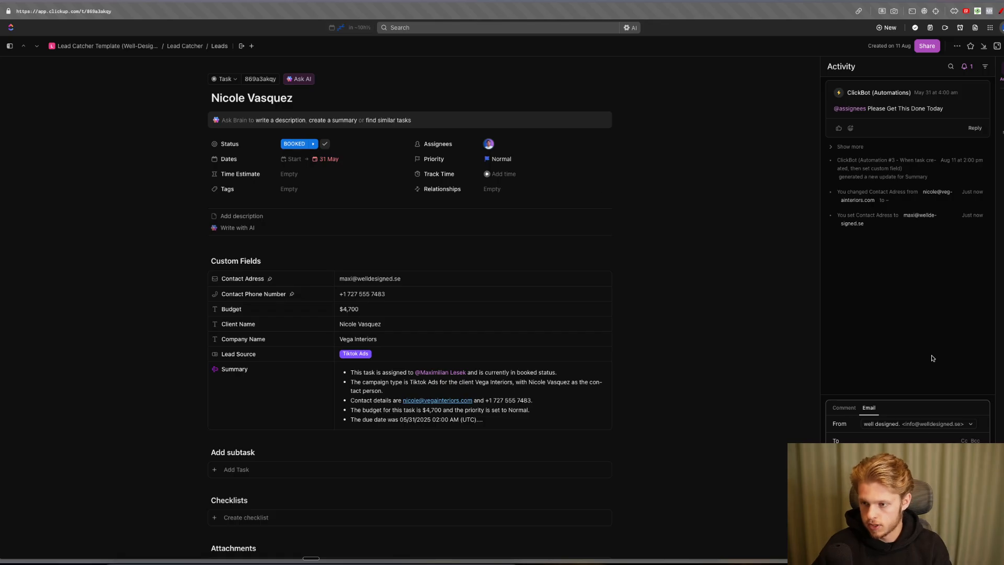
{"action": "key", "text": "alt+p"}
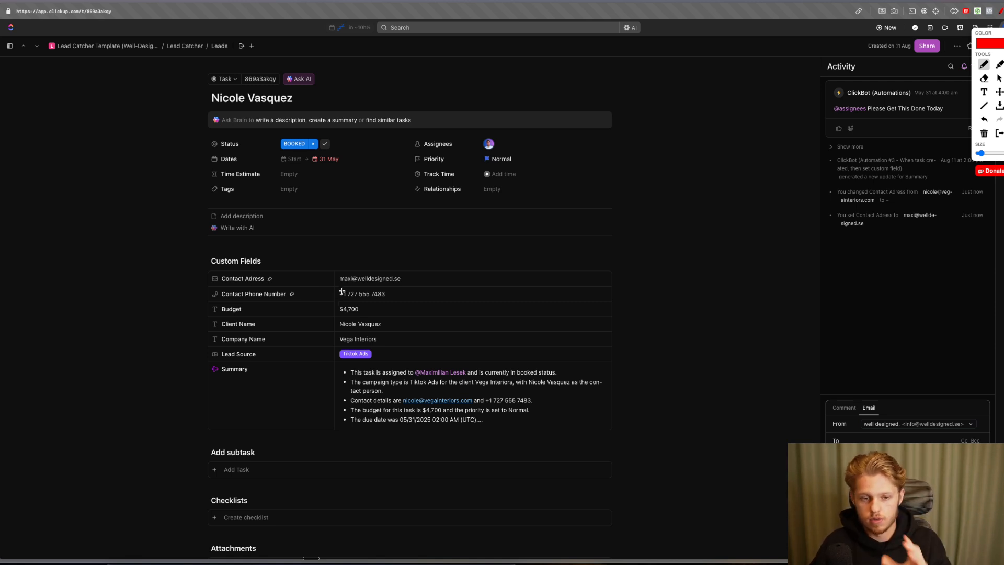
{"action": "left_click_drag", "start_coordinate": [209, 107], "coordinate": [299, 107]}
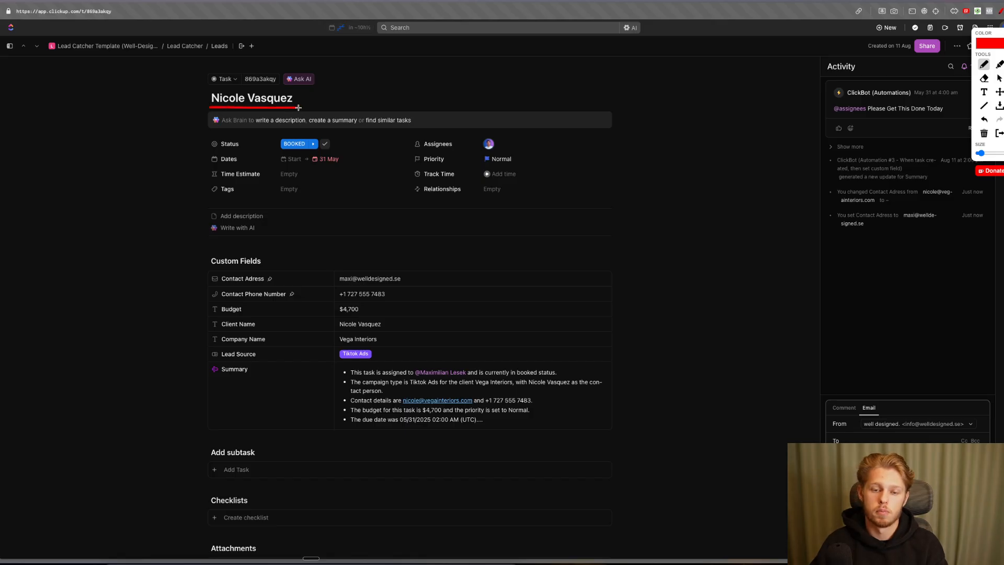
{"action": "key", "text": "Escape"}
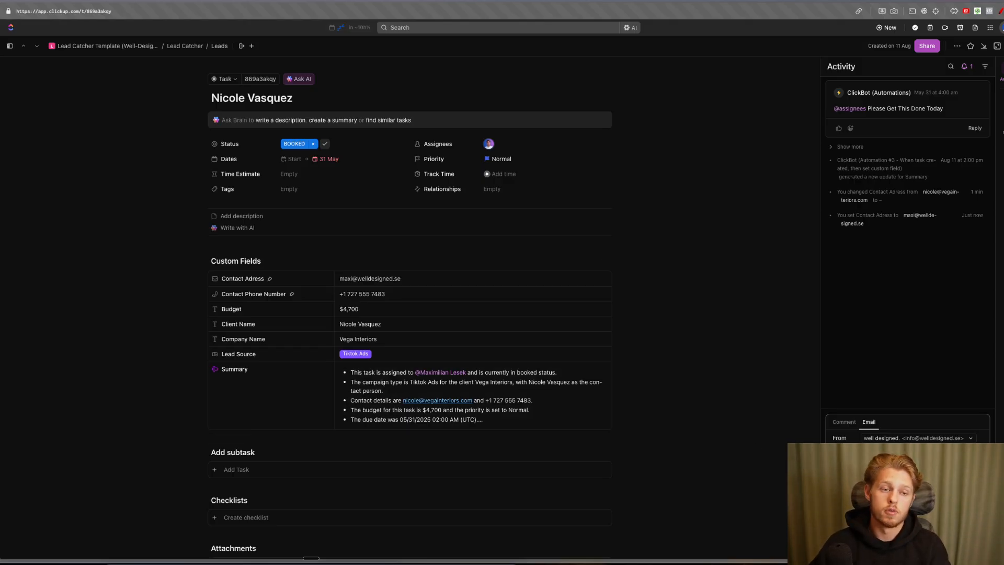
- Send the Test email from the lead task's composer to the contact address
{"action": "key", "text": "alt+m"}
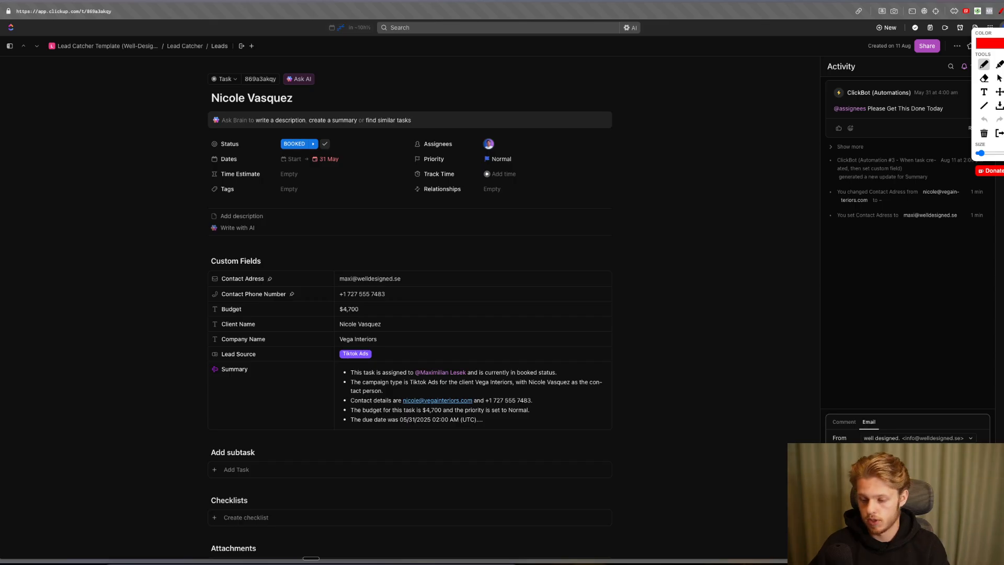
{"action": "left_click", "coordinate": [894, 503]}
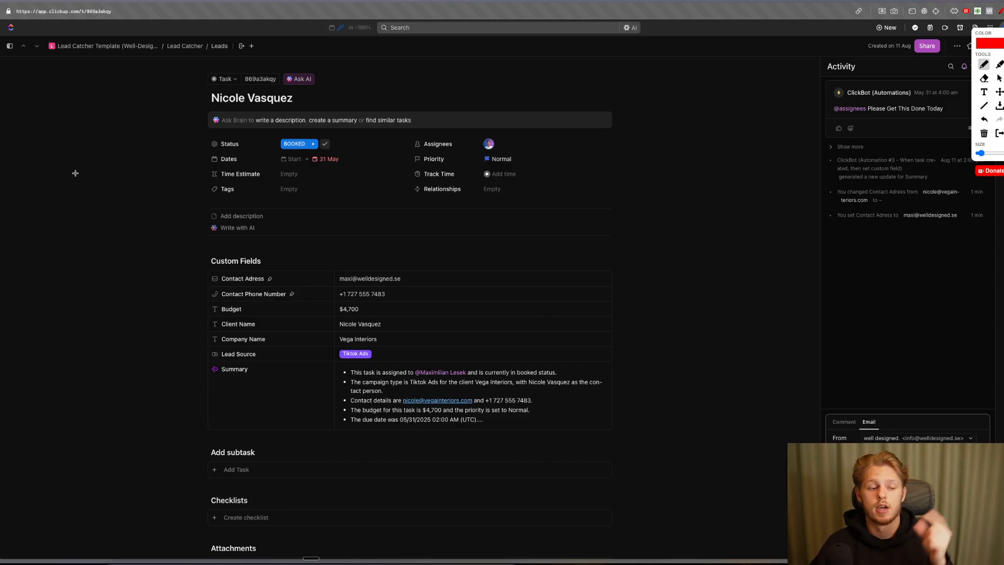
{"action": "key", "text": "Escape"}
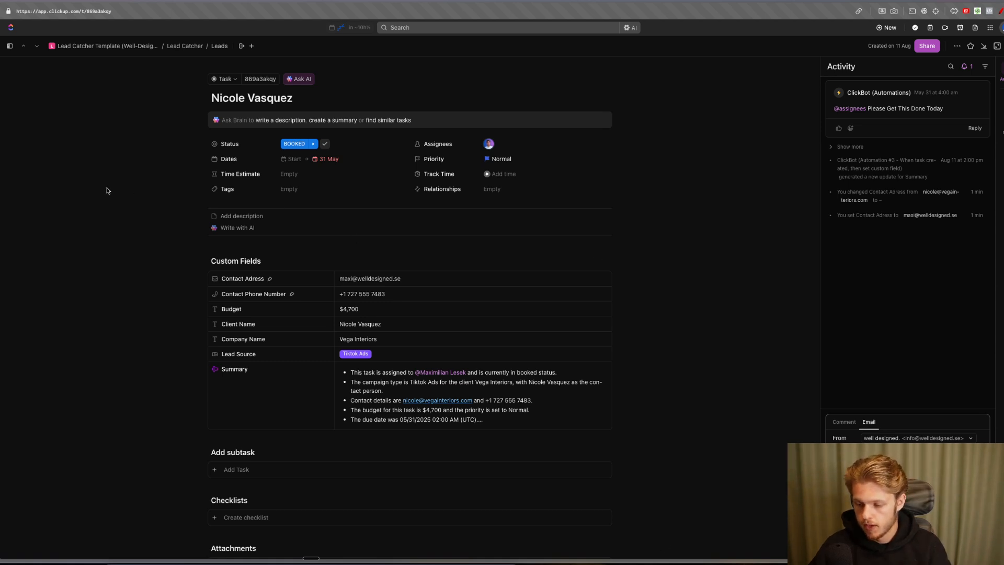
{"action": "key", "text": "alt+m"}
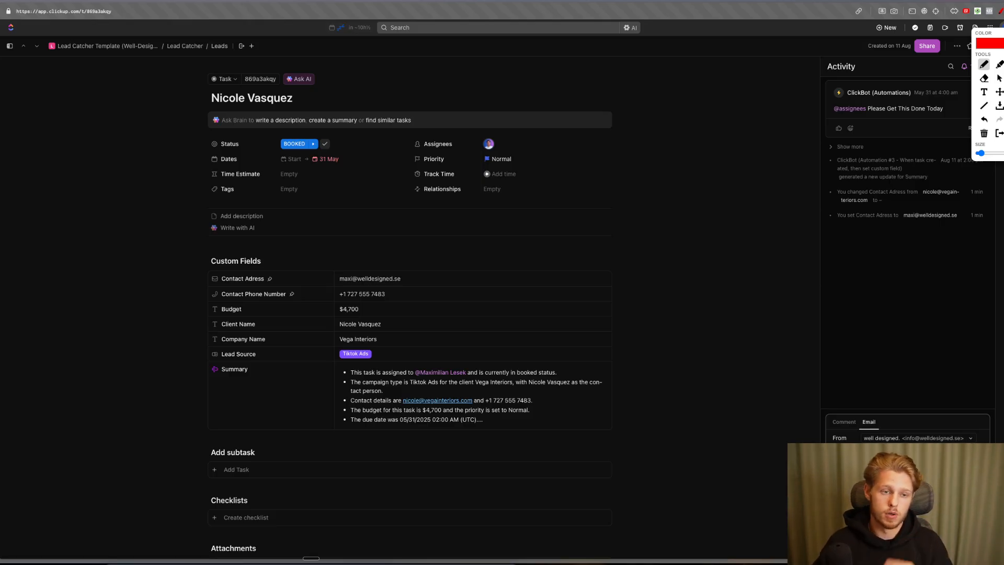
{"action": "key", "text": "Escape"}
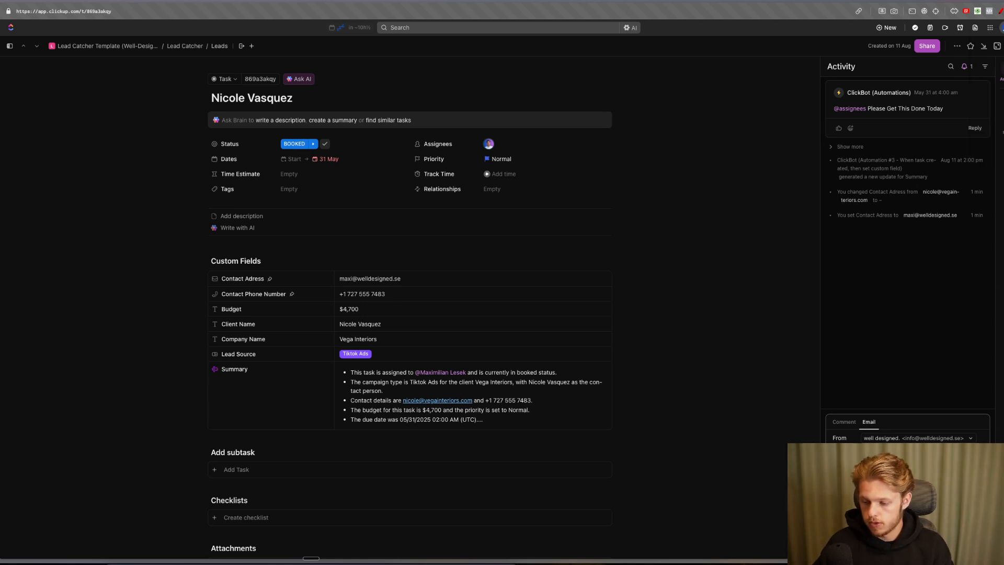
{"action": "left_click", "coordinate": [973, 543]}
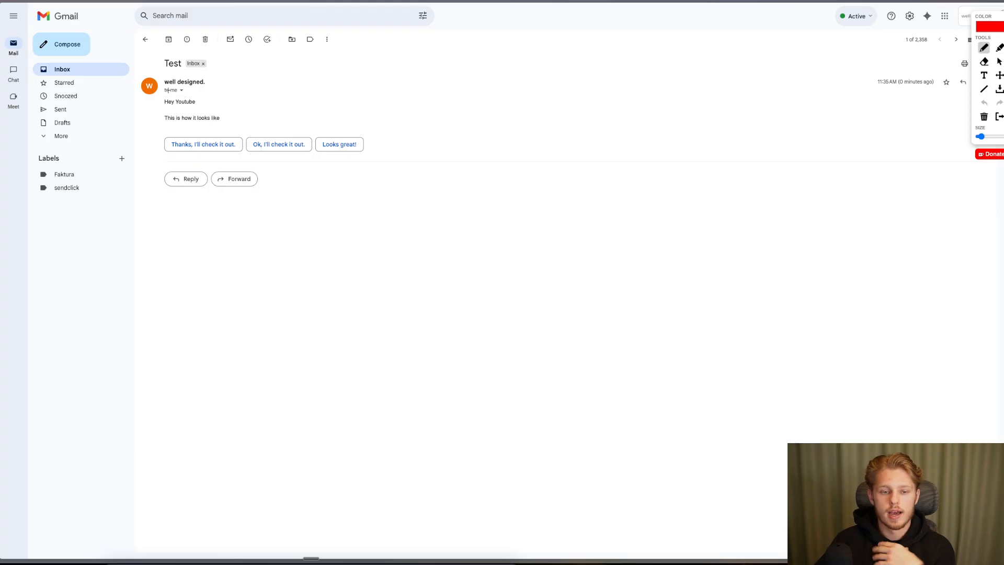
{"action": "left_click_drag", "start_coordinate": [165, 87], "coordinate": [196, 83]}
{"action": "key", "text": "Escape"}
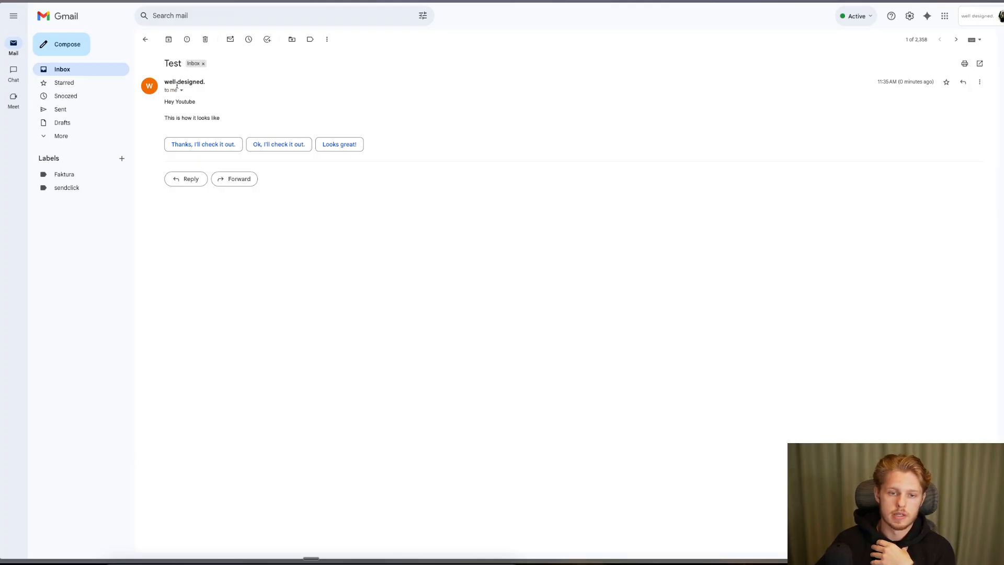
{"action": "left_click", "coordinate": [181, 90]}
{"action": "left_click_drag", "start_coordinate": [272, 111], "coordinate": [338, 106]}
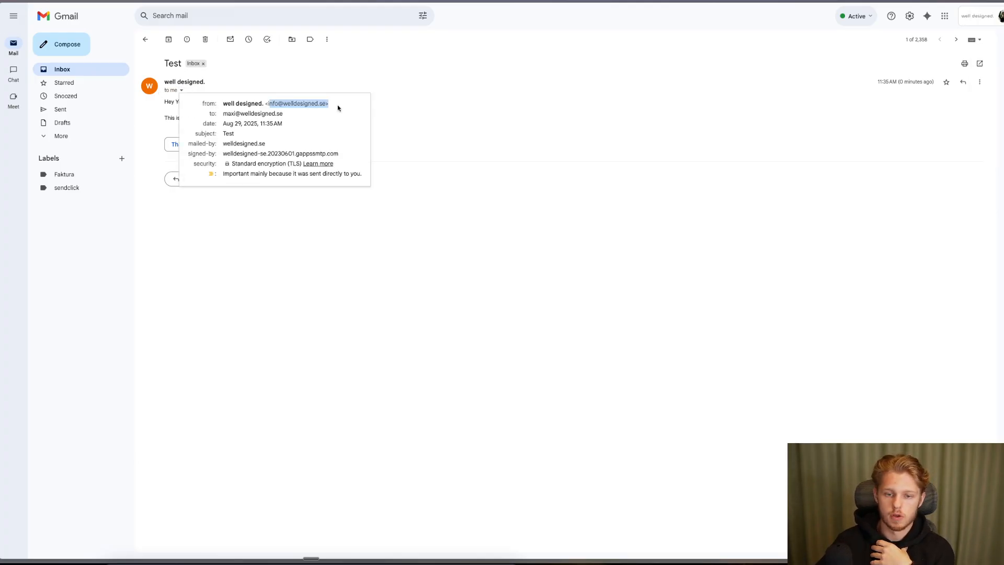
{"action": "left_click", "coordinate": [402, 117]}
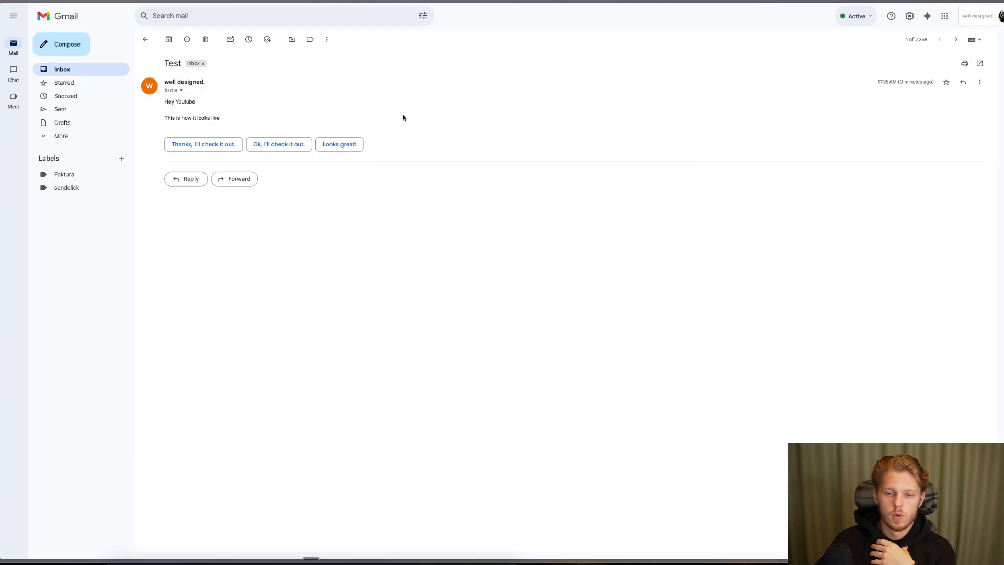
{"action": "left_click_drag", "start_coordinate": [153, 100], "coordinate": [262, 116]}
{"action": "left_click", "coordinate": [183, 108]}
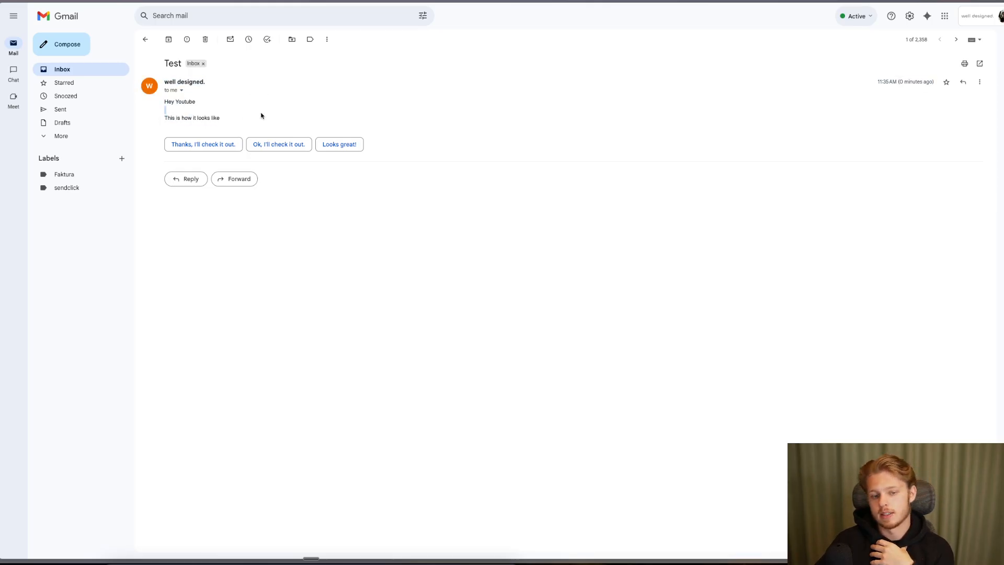
- Send the smart reply "Thanks, I'll check it out." to the Test email, then return to ClickUp
{"action": "left_click", "coordinate": [187, 144]}
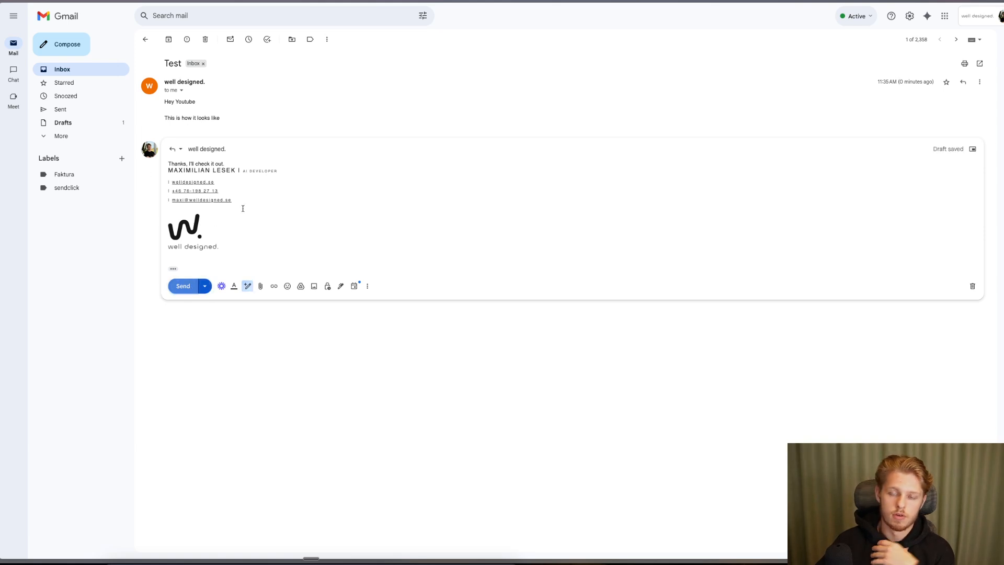
{"action": "left_click", "coordinate": [183, 289]}
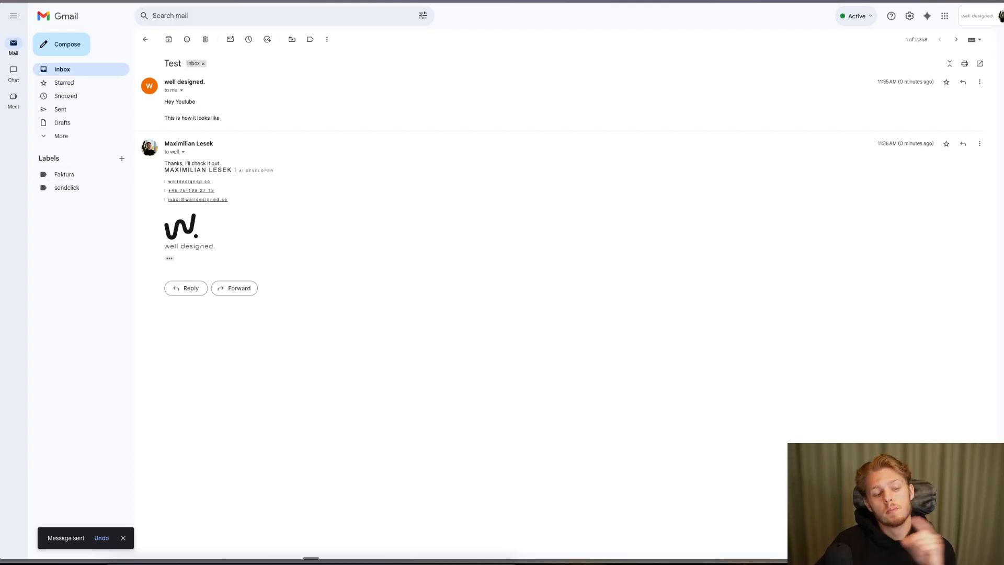
{"action": "key", "text": "ctrl+Tab"}
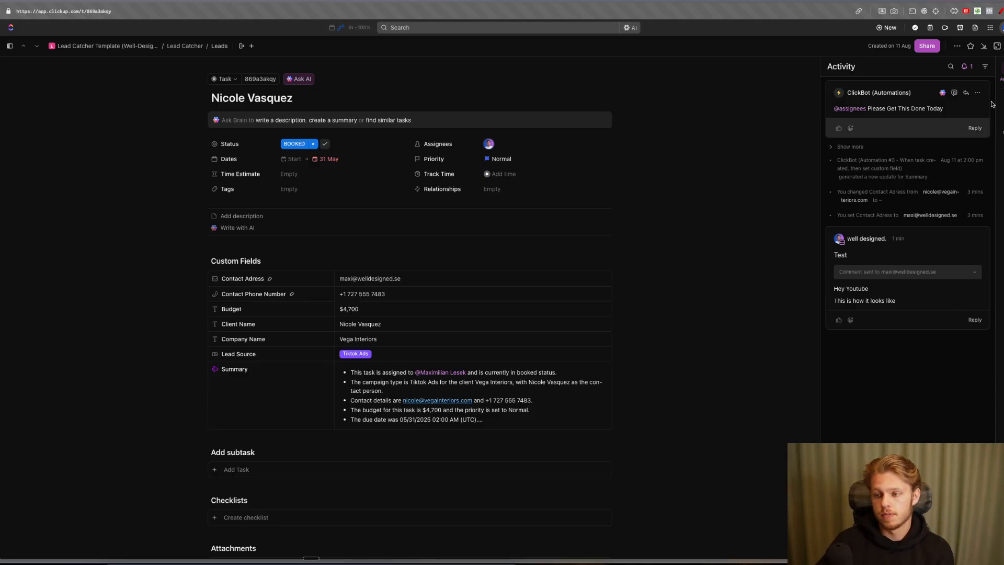
- Reopen the booked lead's task and highlight the Re: Test reply and its signature in Activity
{"action": "left_click", "coordinate": [1001, 46]}
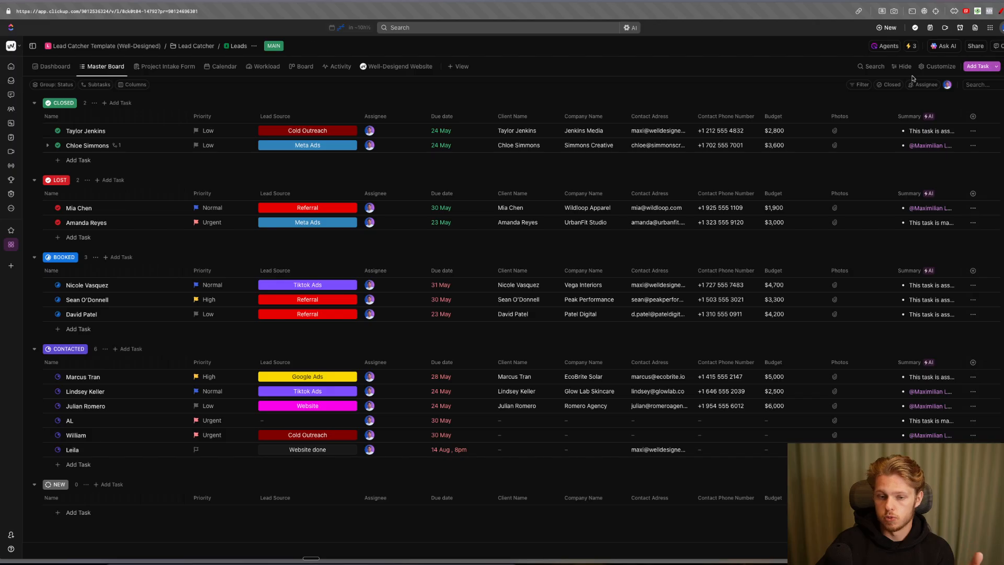
{"action": "scroll", "coordinate": [285, 374], "scroll_direction": "down", "scroll_amount": 1}
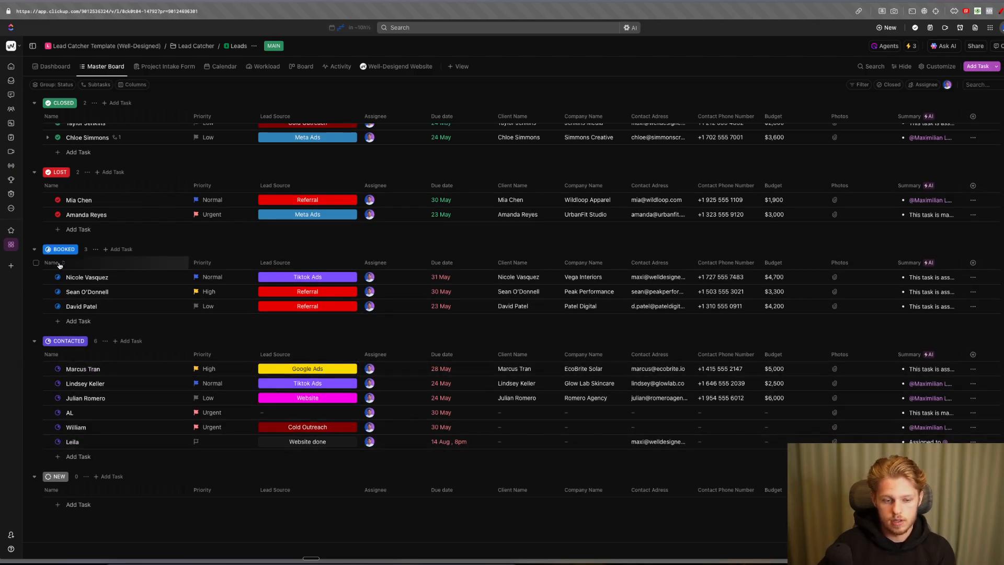
{"action": "left_click", "coordinate": [87, 277]}
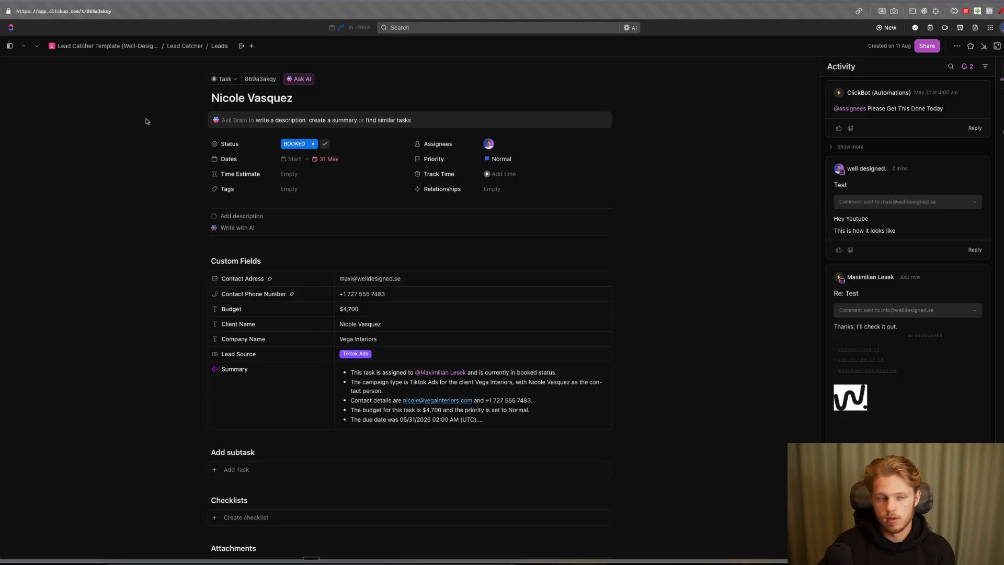
{"action": "left_click", "coordinate": [1001, 11]}
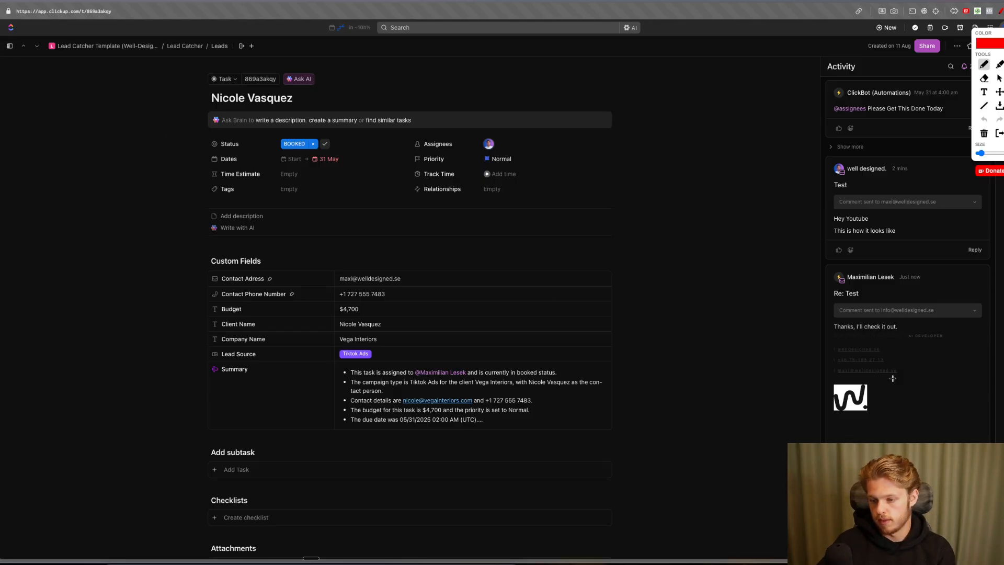
{"action": "mouse_move", "coordinate": [838, 340]}
{"action": "left_mouse_down"}
{"action": "mouse_move", "coordinate": [900, 339]}
{"action": "mouse_move", "coordinate": [937, 374]}
{"action": "mouse_move", "coordinate": [941, 421]}
{"action": "left_mouse_up"}
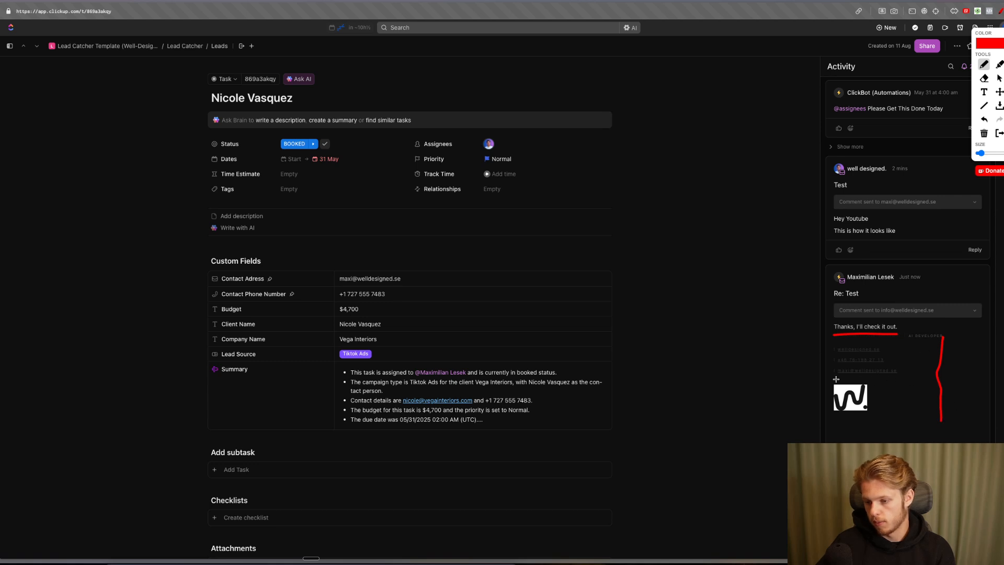
{"action": "left_click_drag", "start_coordinate": [834, 378], "coordinate": [897, 377]}
{"action": "left_click_drag", "start_coordinate": [839, 356], "coordinate": [883, 353]}
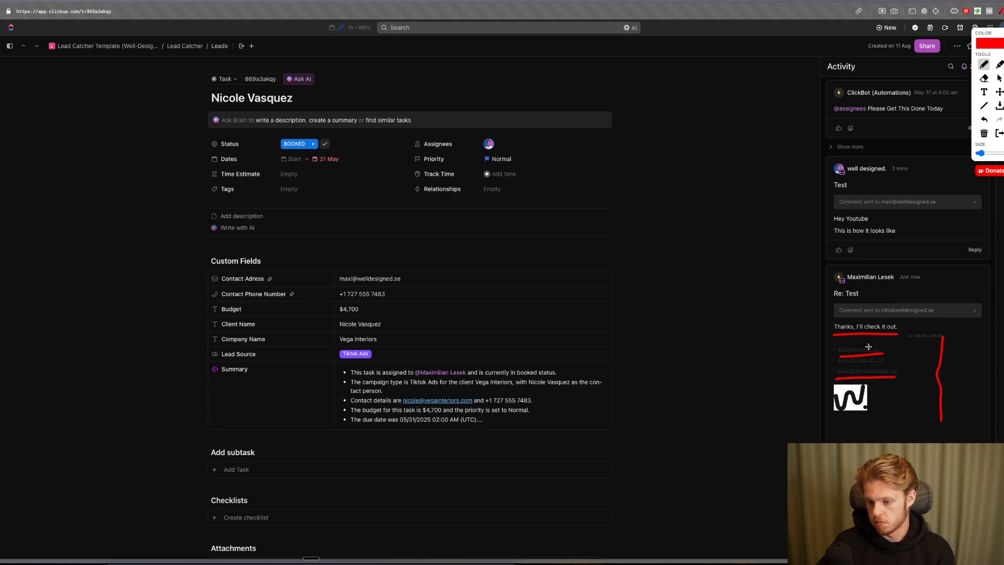
{"action": "key", "text": "Escape"}
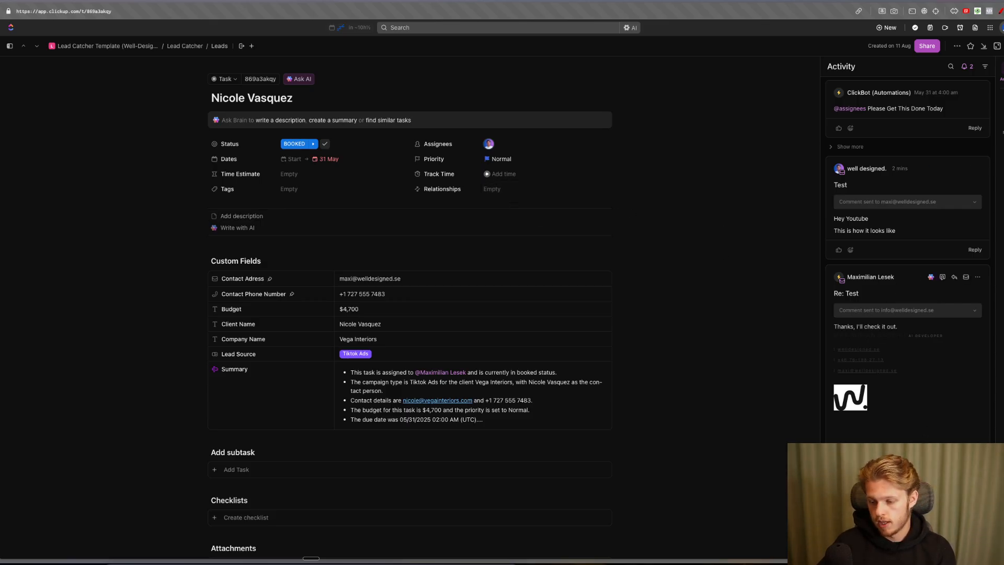
{"action": "left_click", "coordinate": [975, 459]}
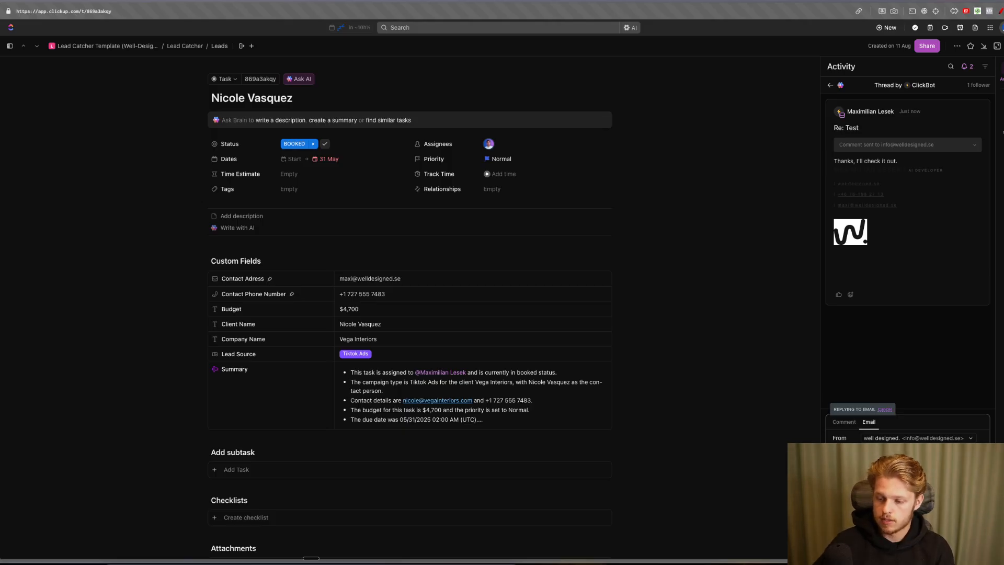
- Send the "Amazing" reply from the task and view it in Gmail's Test thread
{"action": "key", "text": "super+Return"}
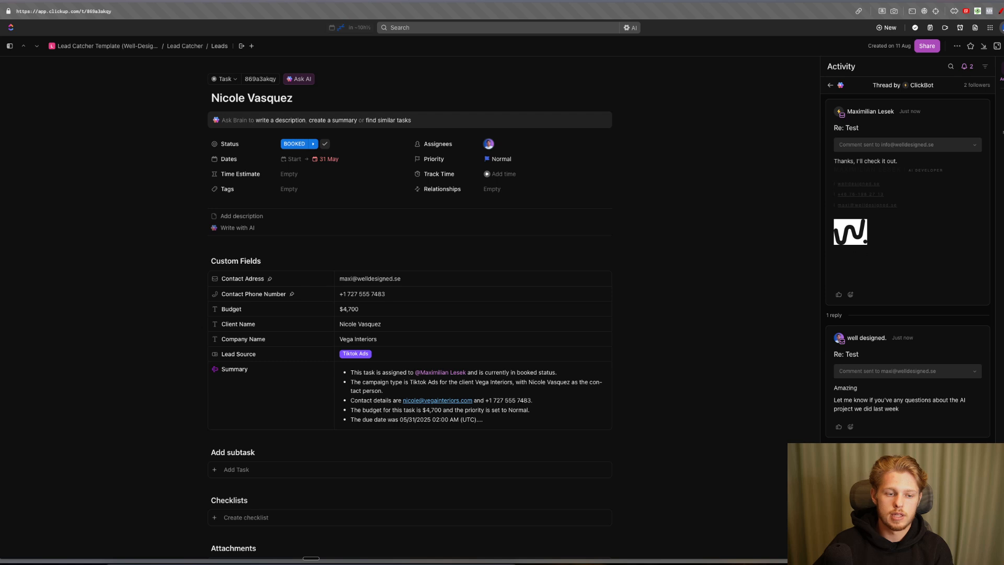
{"action": "key", "text": "ctrl+Tab"}
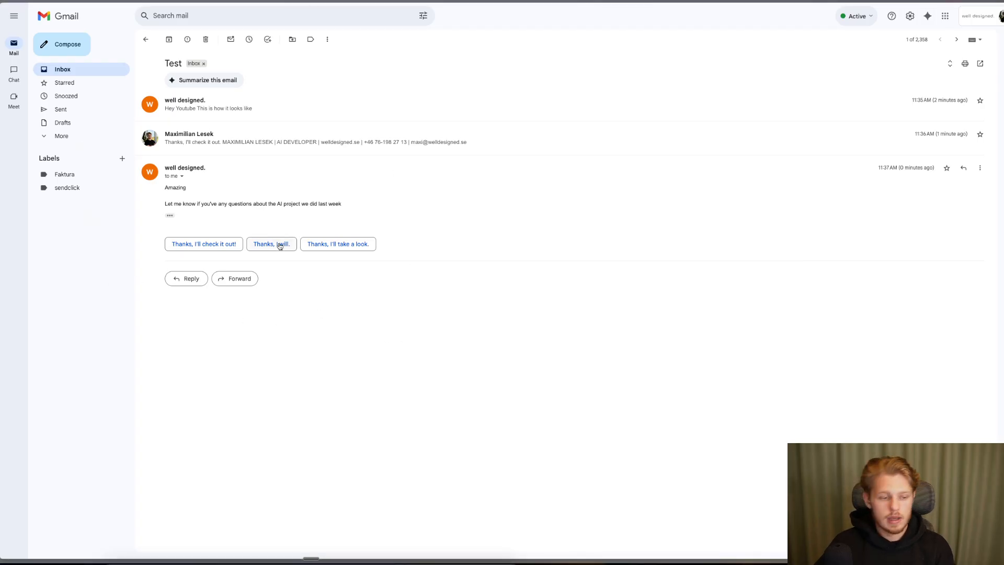
- Return to the ClickUp lead task showing both replies in its Re: Test thread
{"action": "key", "text": "ctrl+Tab"}
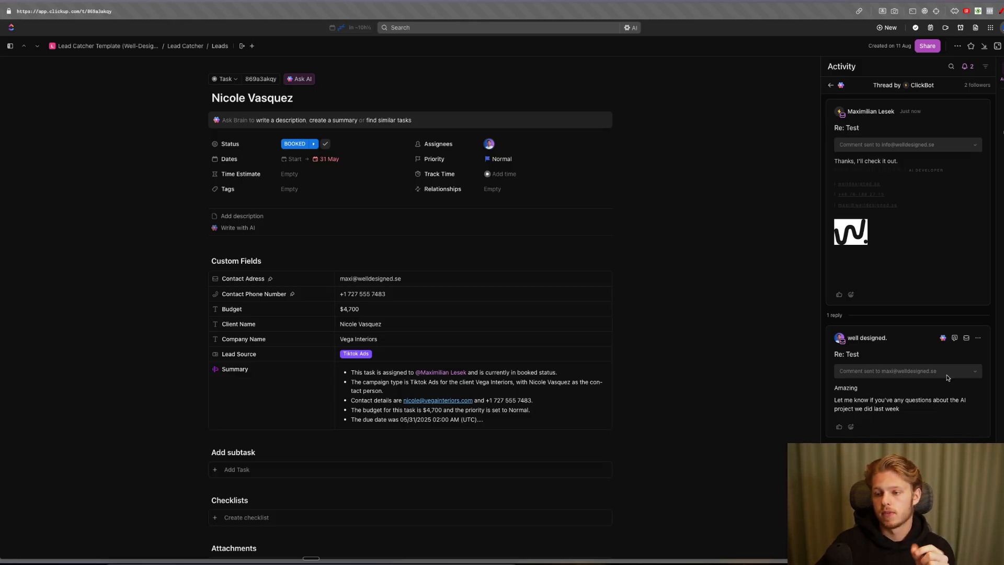
- Put away the page annotation tools and go to Gmail to compose a new message
{"action": "left_click", "coordinate": [1001, 11]}
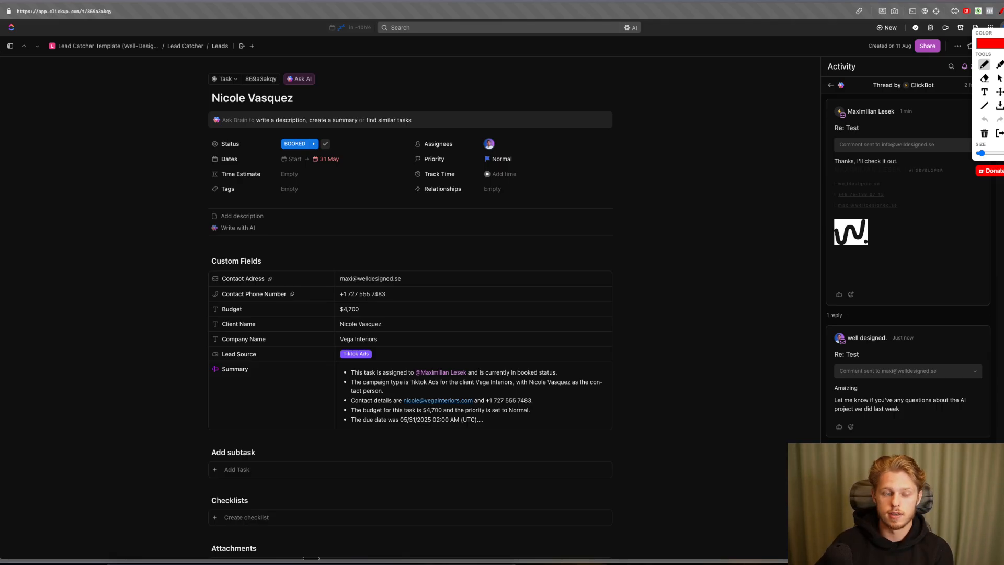
{"action": "key", "text": "Escape"}
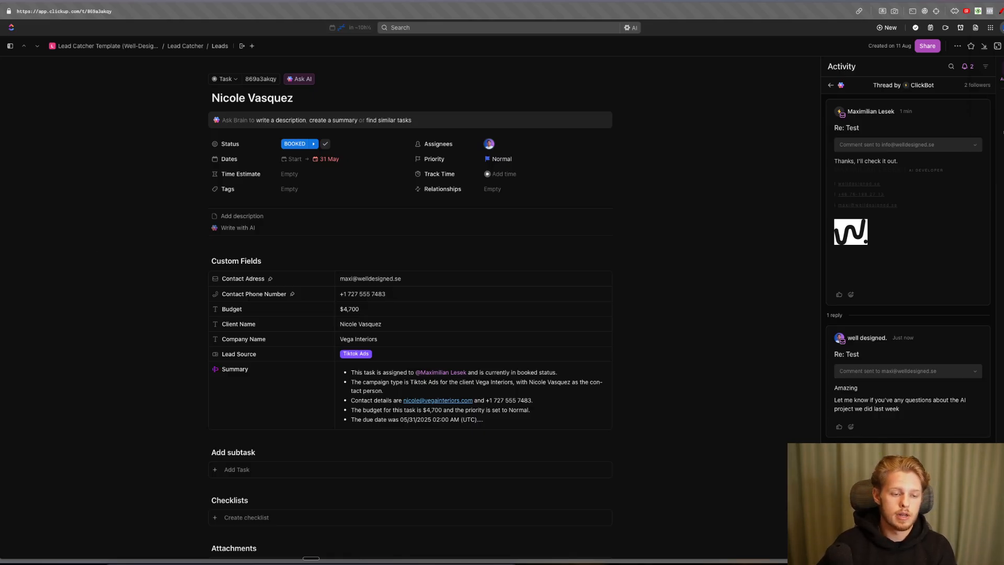
{"action": "key", "text": "ctrl+Tab"}
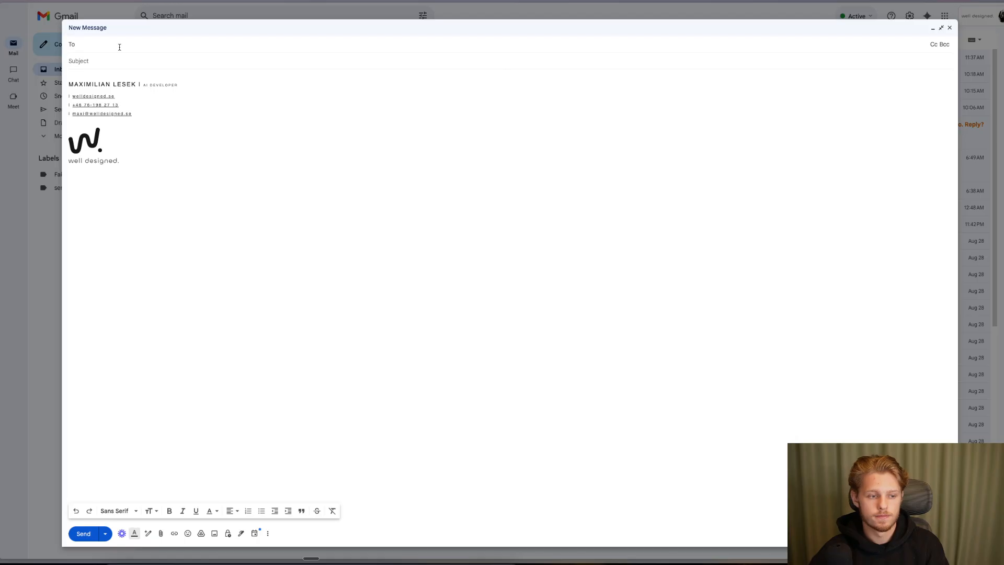
- Address an email to the well designed. info contact with subject 'Hey' and body 'This is an ongoing email thread'
{"action": "type", "text": "maxi"}
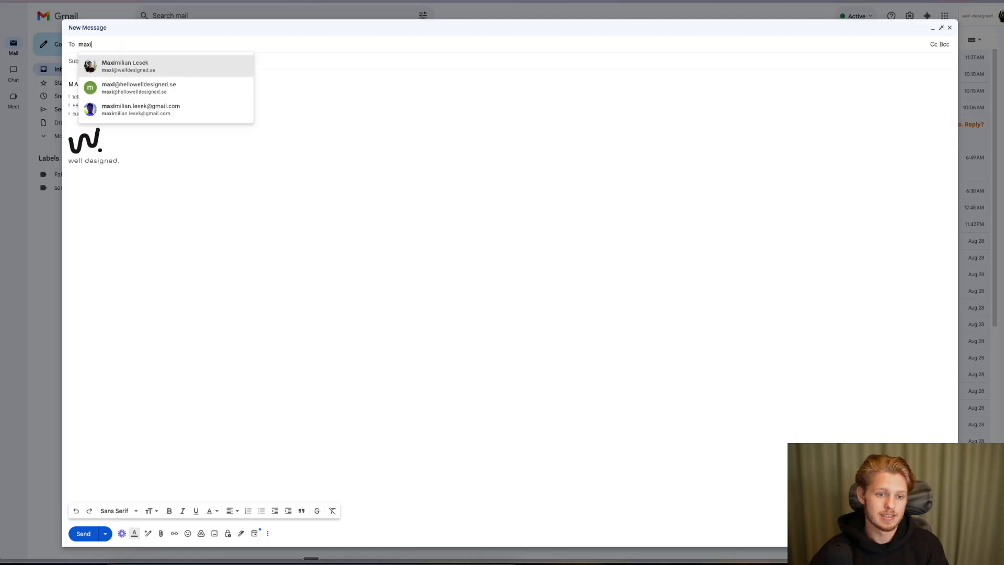
{"action": "key", "text": "BackSpace"}
{"action": "key", "text": "BackSpace"}
{"action": "key", "text": "BackSpace"}
{"action": "key", "text": "BackSpace"}
{"action": "type", "text": "info"}
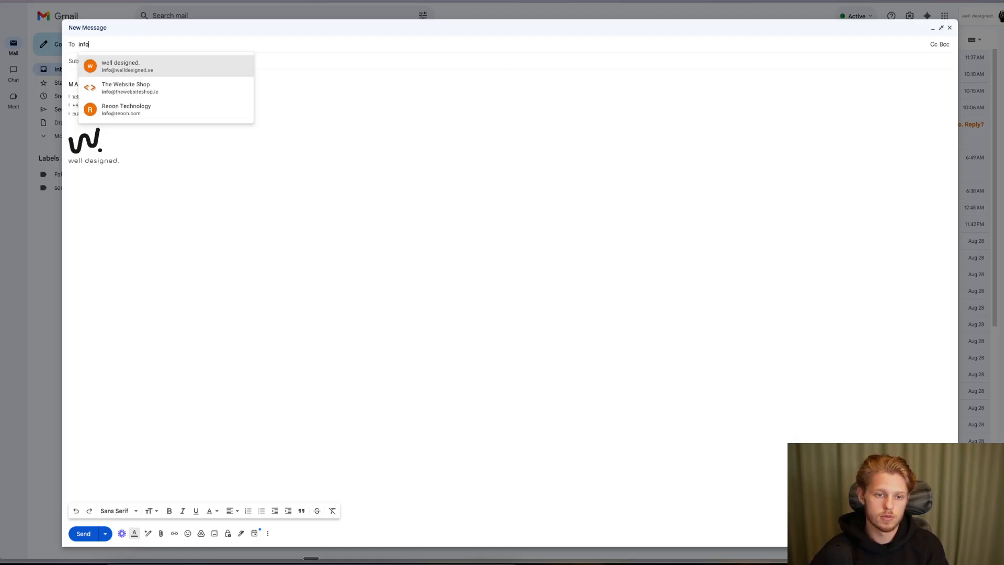
{"action": "left_click", "coordinate": [150, 66]}
{"action": "left_click", "coordinate": [112, 74]}
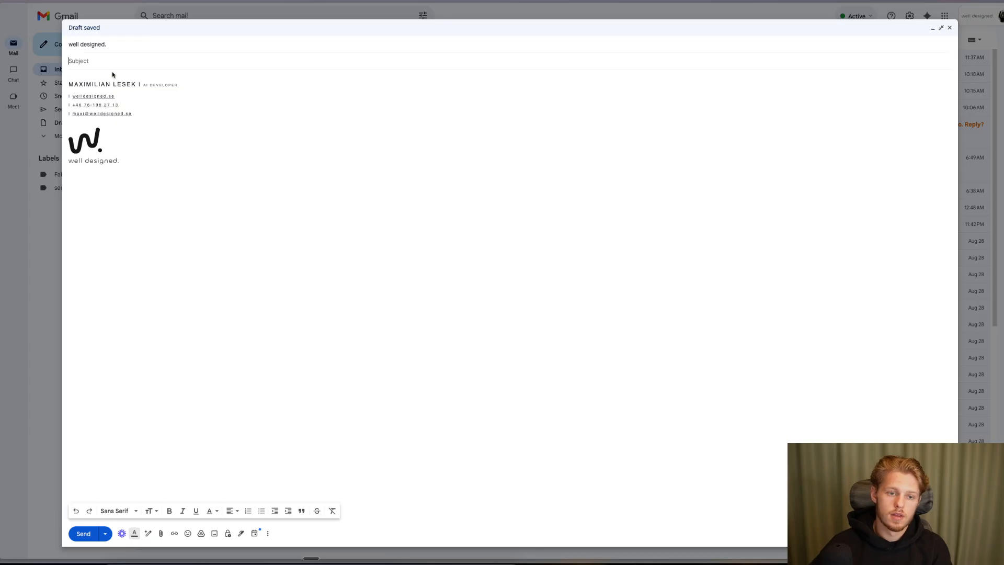
{"action": "type", "text": "Hey"}
{"action": "key", "text": "Tab"}
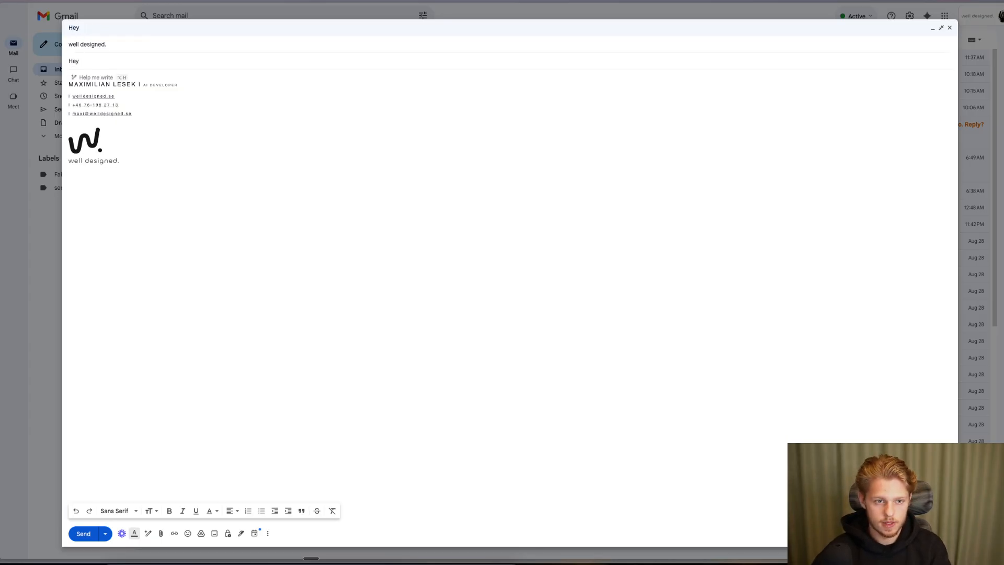
{"action": "type", "text": "Thi"}
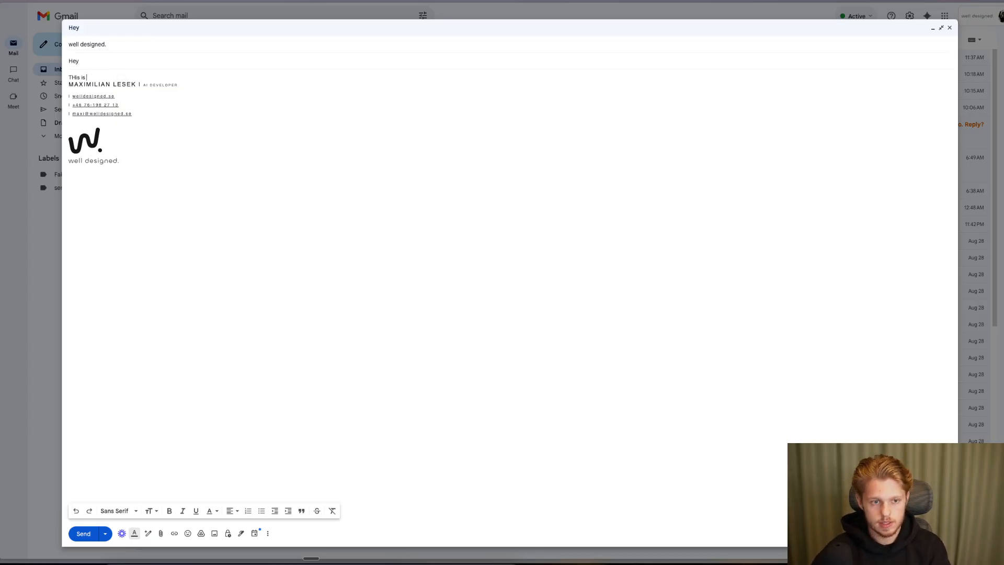
{"action": "type", "text": "s is an ongo"}
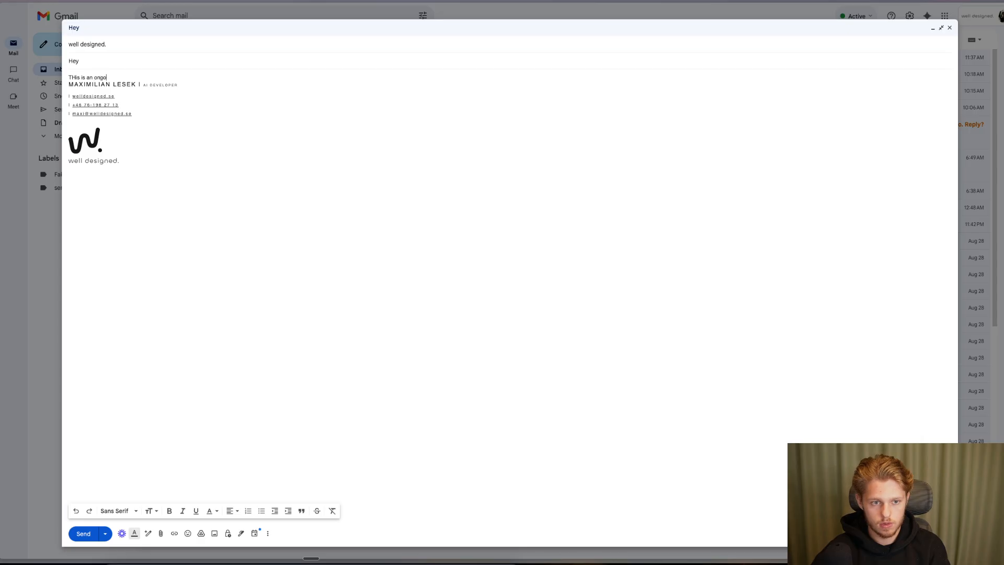
{"action": "type", "text": "ing email th"}
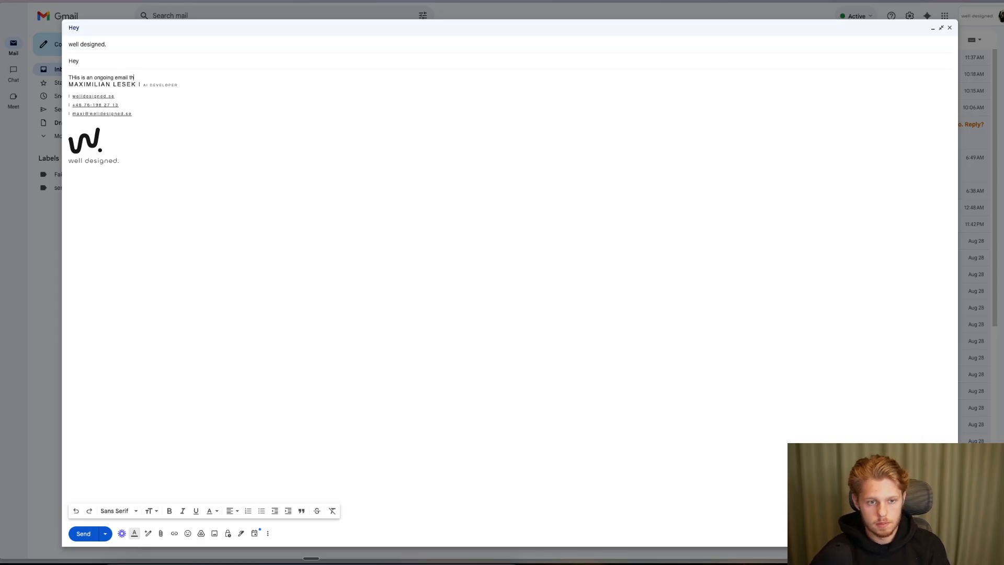
{"action": "type", "text": "read"}
{"action": "key", "text": "Return"}
{"action": "key", "text": "Return"}
{"action": "key", "text": "Return"}
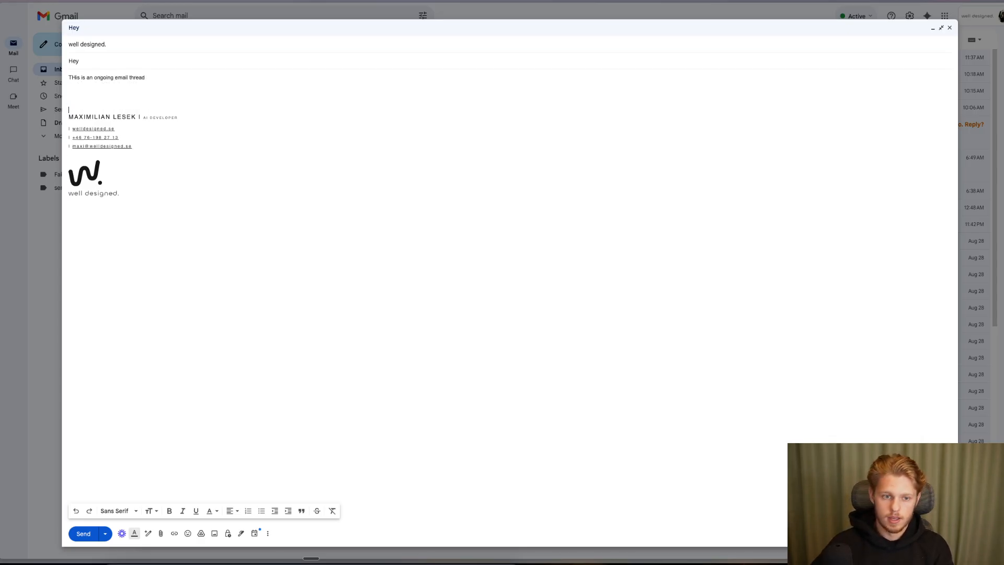
- Correct 'THis' to 'This' in the body and send the email
{"action": "left_click", "coordinate": [74, 77]}
{"action": "key", "text": "BackSpace"}
{"action": "type", "text": "h"}
{"action": "key", "text": "ctrl+Return"}
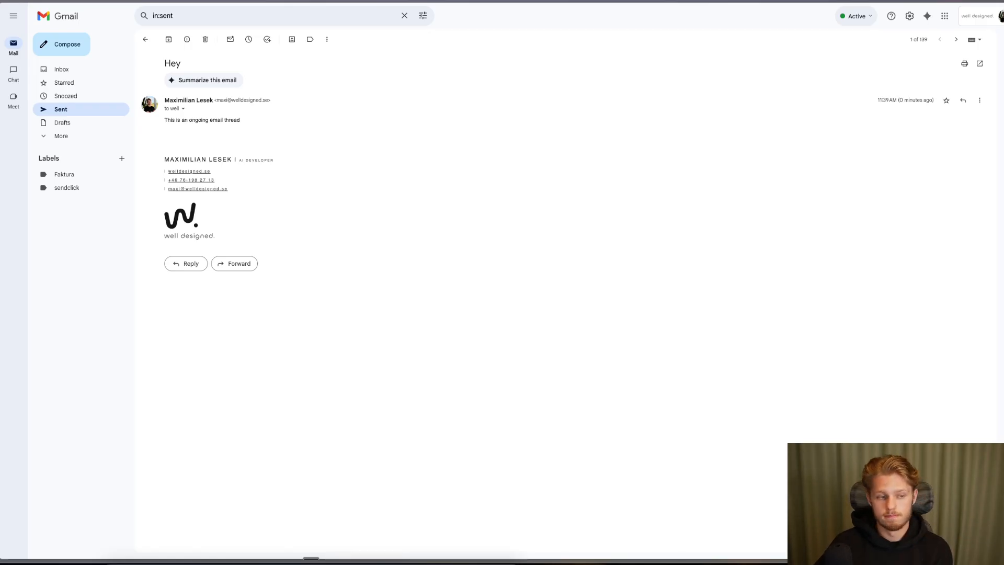
- Copy the Vega Interiors lead task's incoming email address using Send email to task
{"action": "left_click", "coordinate": [1, 238]}
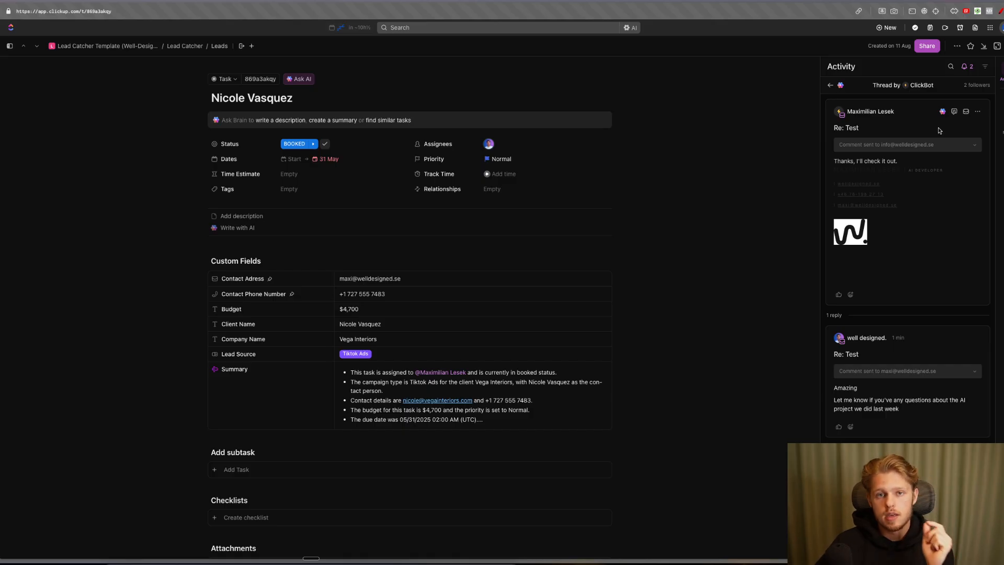
{"action": "left_click", "coordinate": [955, 47]}
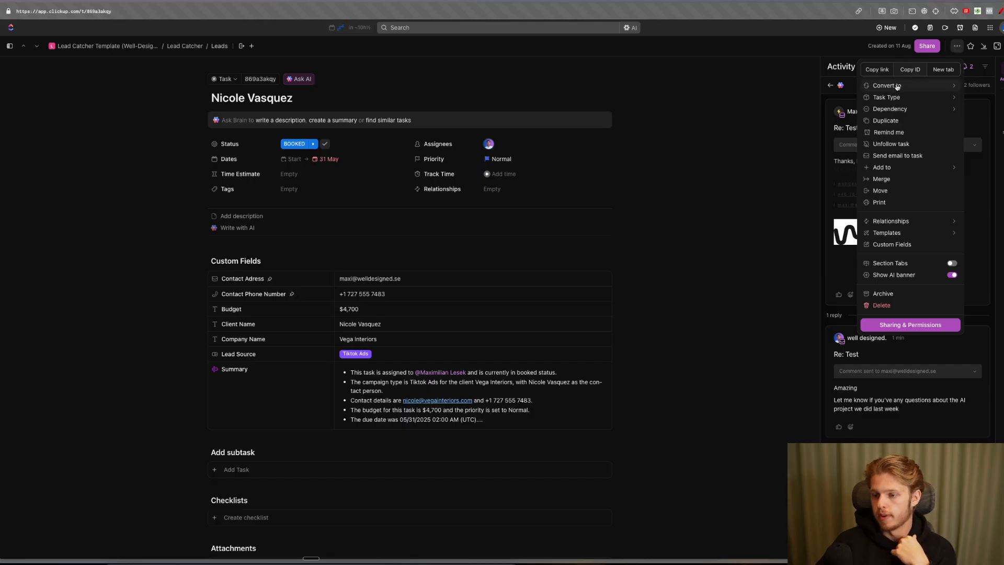
{"action": "left_click", "coordinate": [894, 155]}
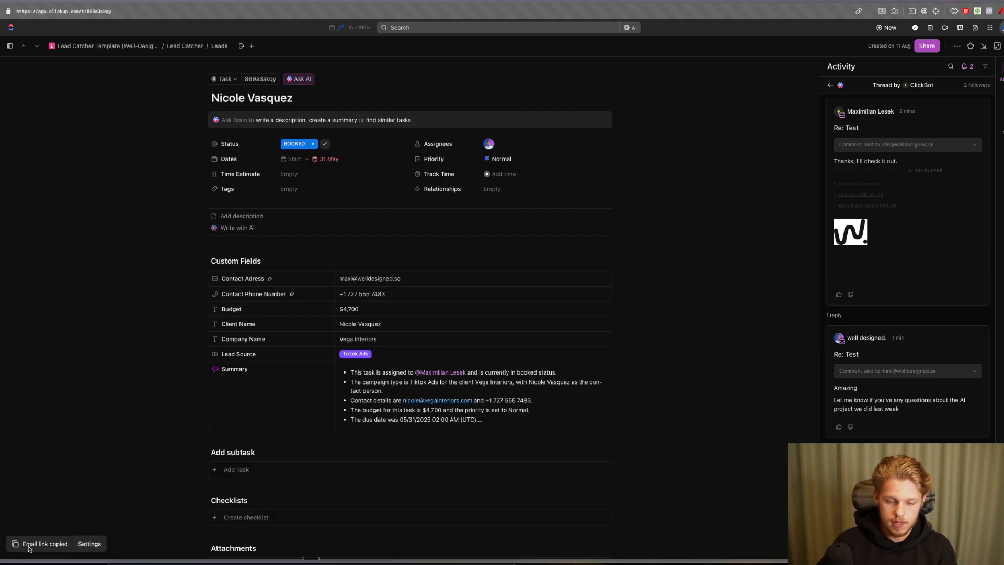
{"action": "left_click", "coordinate": [957, 46]}
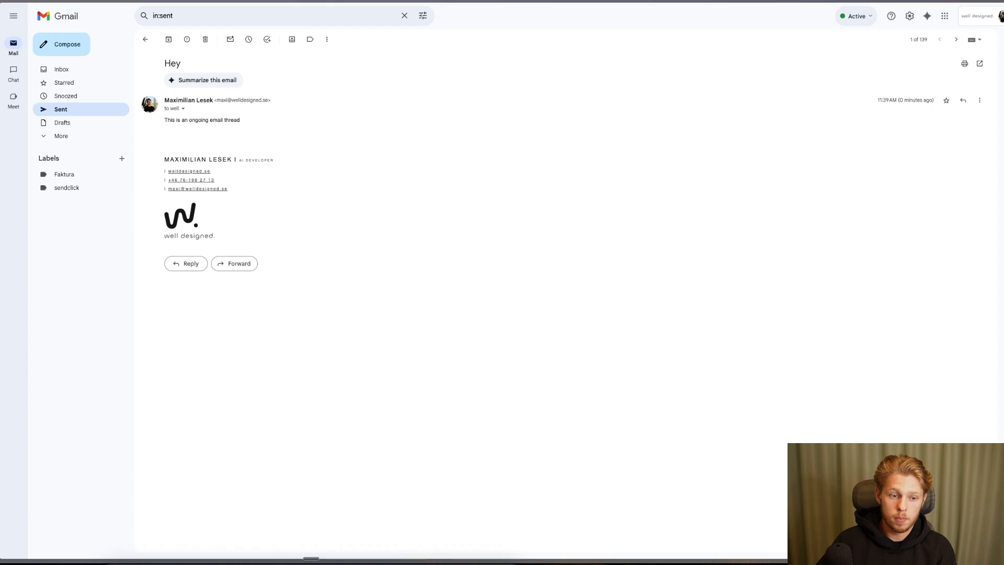
- Forward the 'Hey' email to the pasted ClickUp task address and send it
{"action": "left_click", "coordinate": [223, 264]}
{"action": "key", "text": "ctrl+v"}
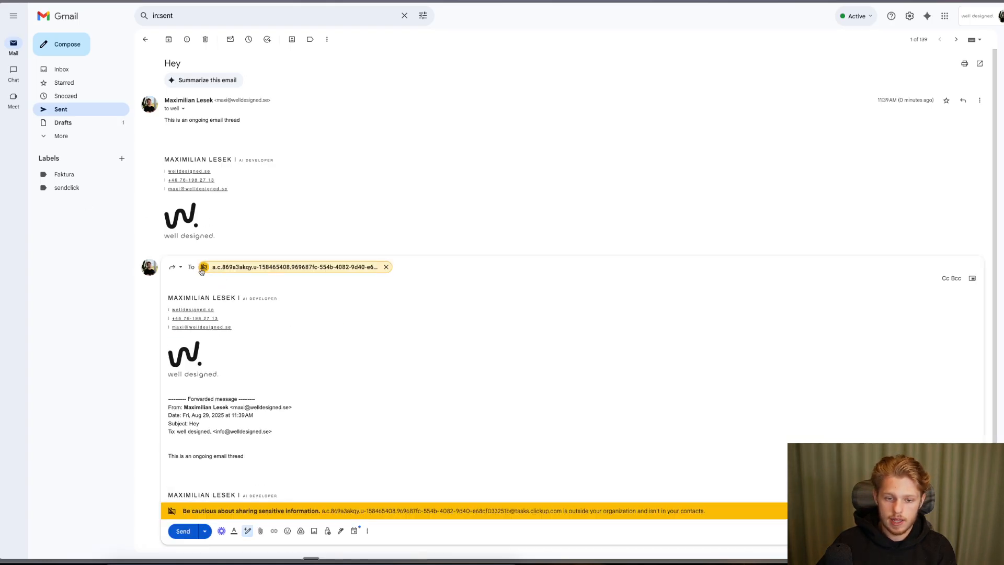
{"action": "mouse_move", "coordinate": [266, 274]}
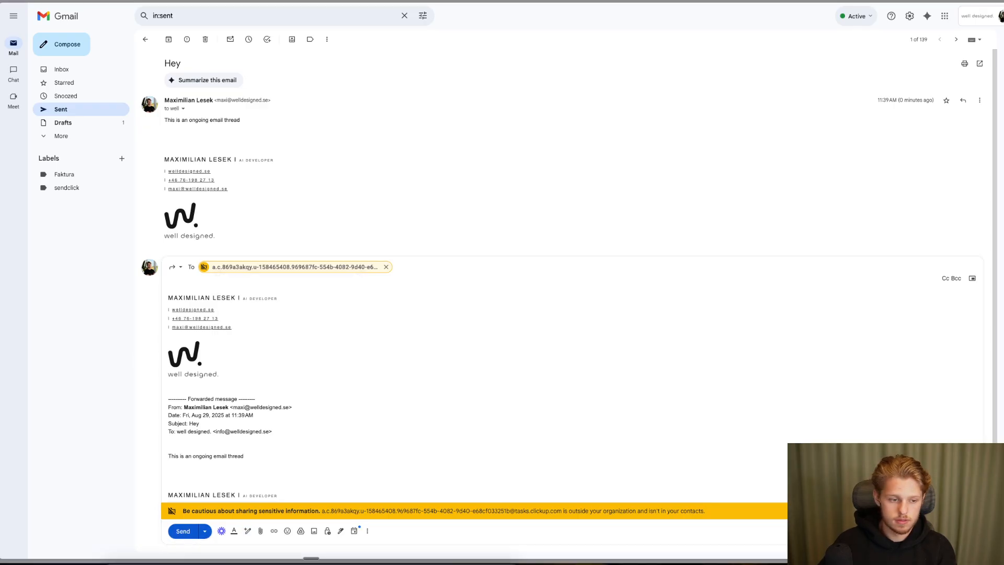
{"action": "left_click", "coordinate": [183, 531]}
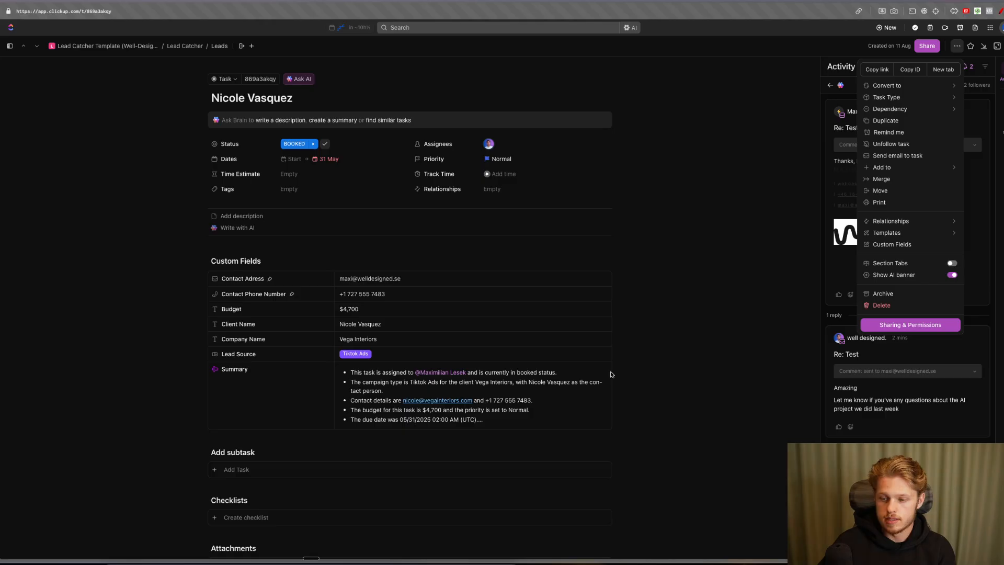
- Underline the task's contact address with a red on-screen annotation, then clear it
{"action": "left_click", "coordinate": [985, 66]}
{"action": "mouse_move", "coordinate": [938, 227]}
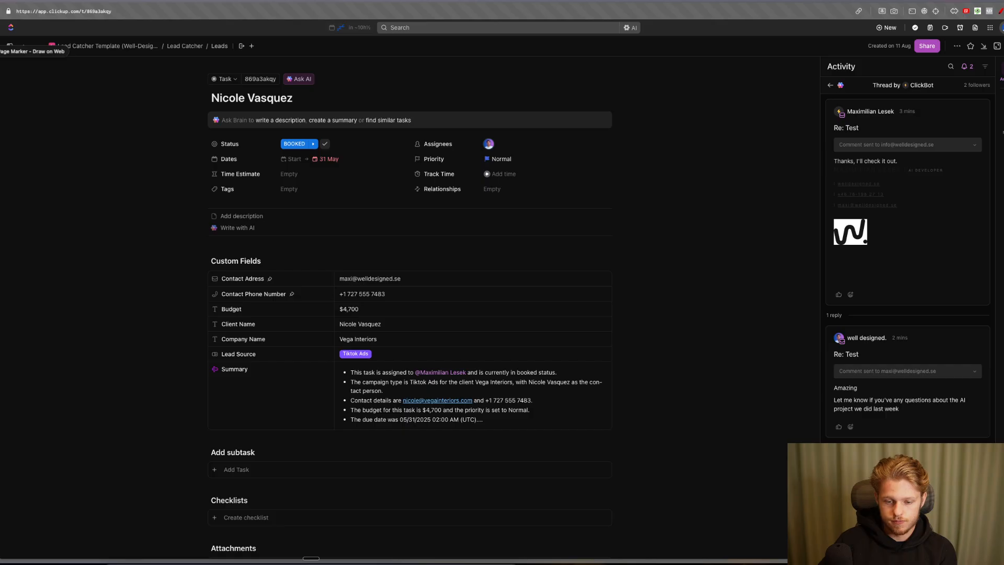
{"action": "left_click", "coordinate": [1000, 11]}
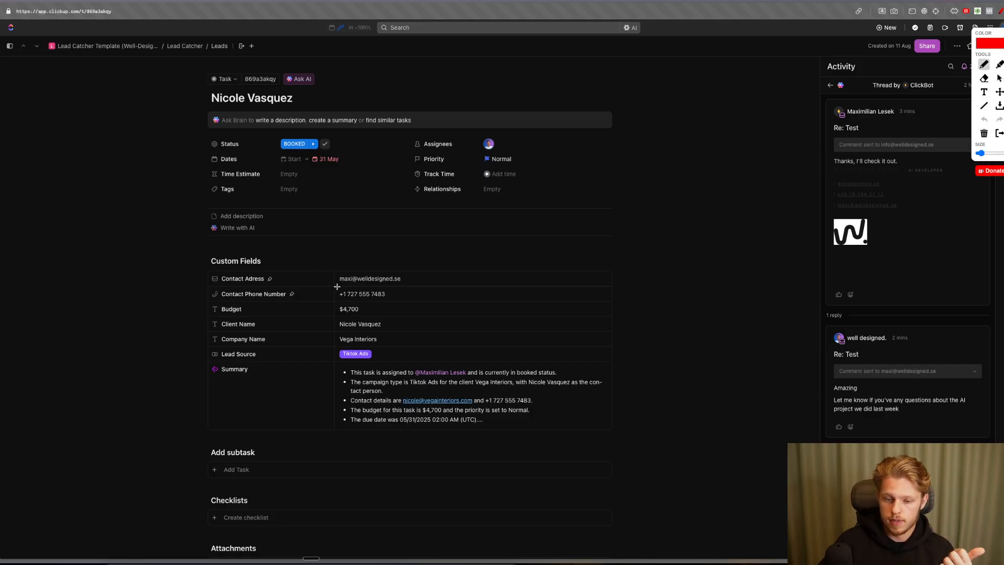
{"action": "left_click_drag", "start_coordinate": [338, 287], "coordinate": [427, 288]}
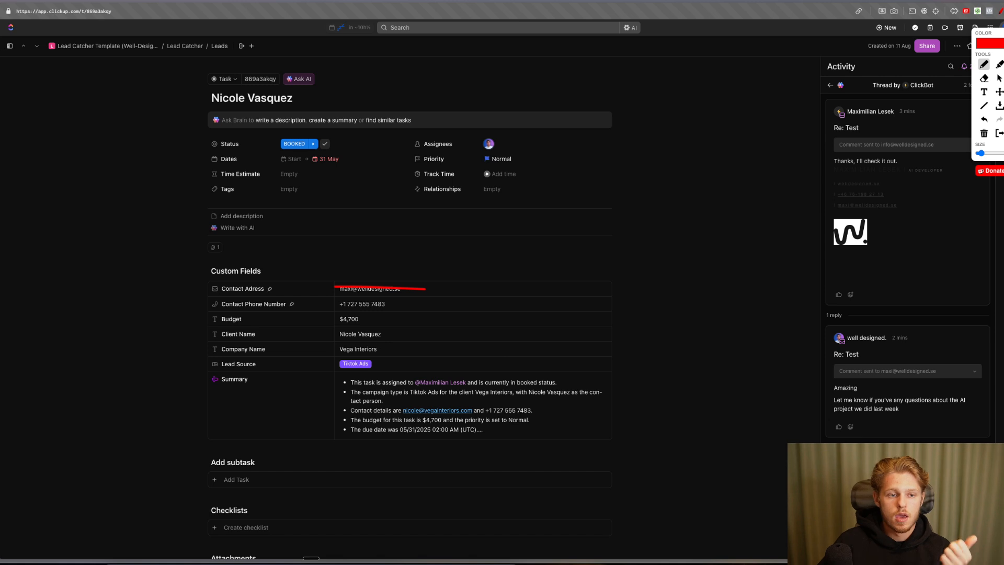
{"action": "key", "text": "Escape"}
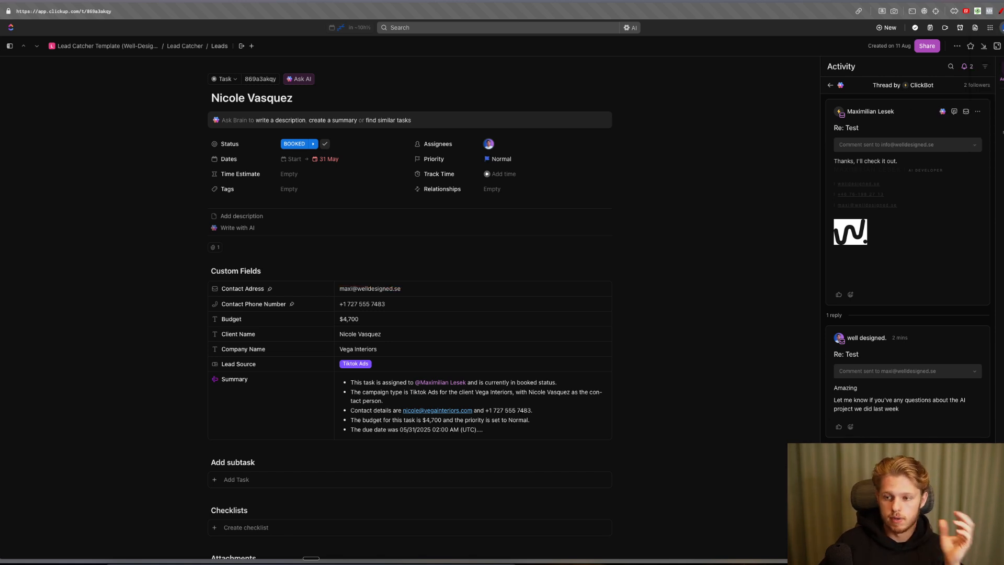
- Close the lead task to return to the Leads Master Board
{"action": "left_click", "coordinate": [956, 46]}
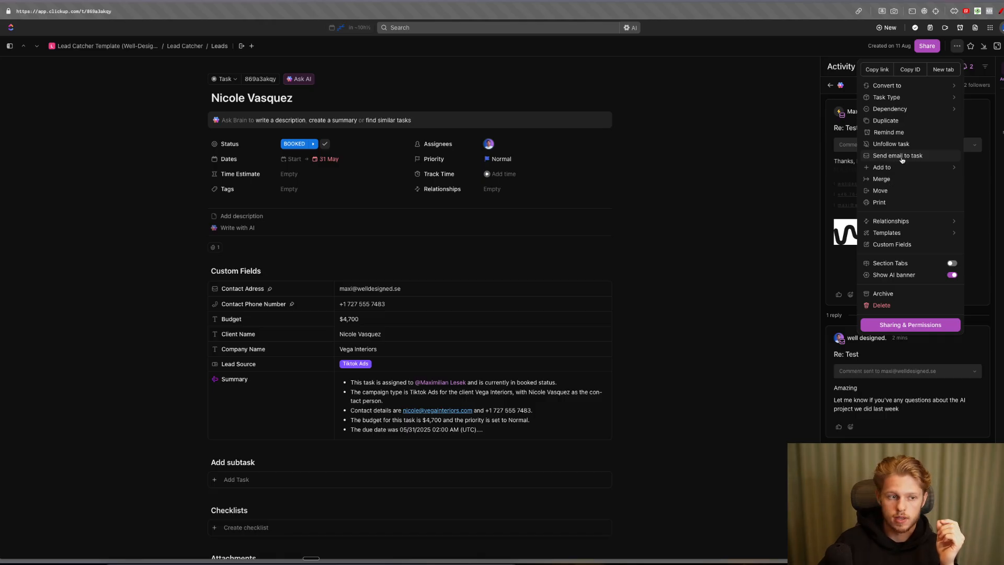
{"action": "left_click", "coordinate": [758, 203]}
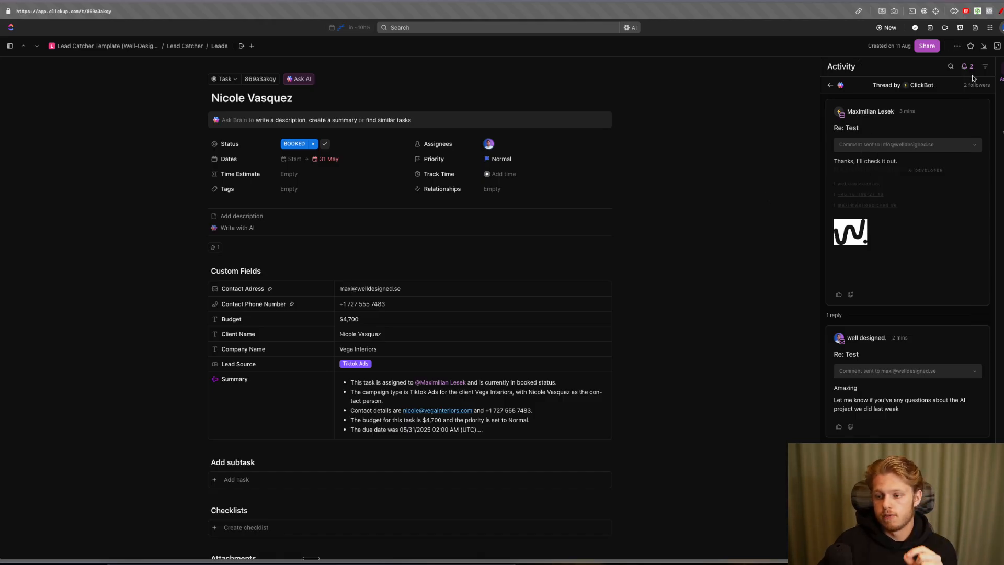
{"action": "left_click", "coordinate": [1002, 46]}
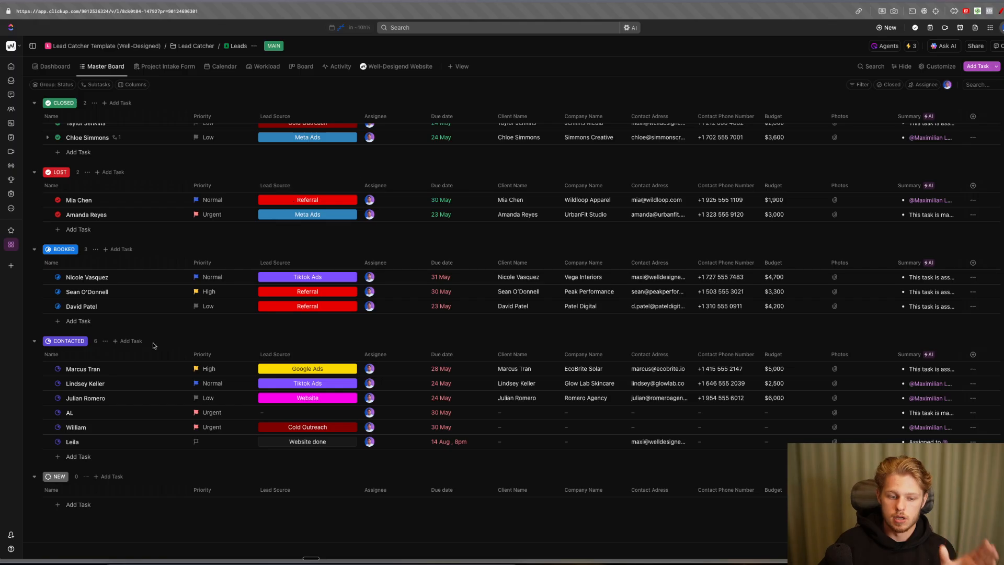
- Open the Vega Interiors lead task and review the forwarded 'Fwd: Hey' thread in its activity
{"action": "left_click", "coordinate": [79, 277]}
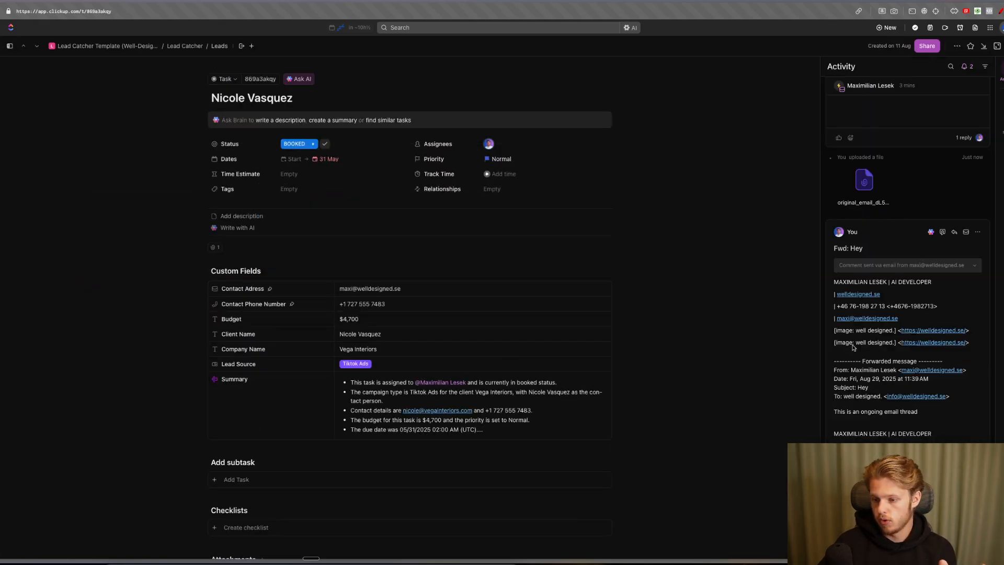
{"action": "left_click_drag", "start_coordinate": [839, 417], "coordinate": [850, 284]}
{"action": "left_click", "coordinate": [962, 296]}
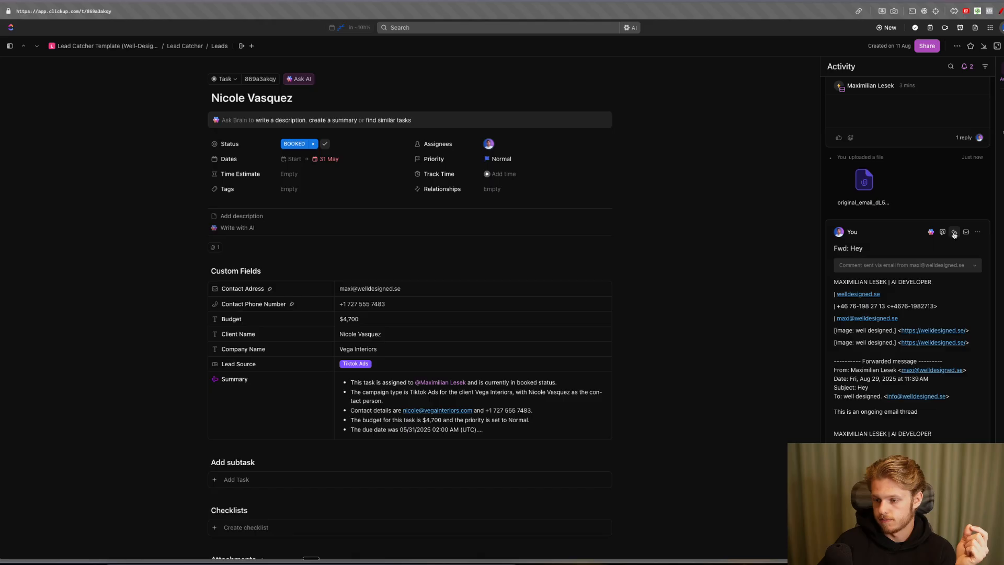
{"action": "left_click", "coordinate": [954, 233]}
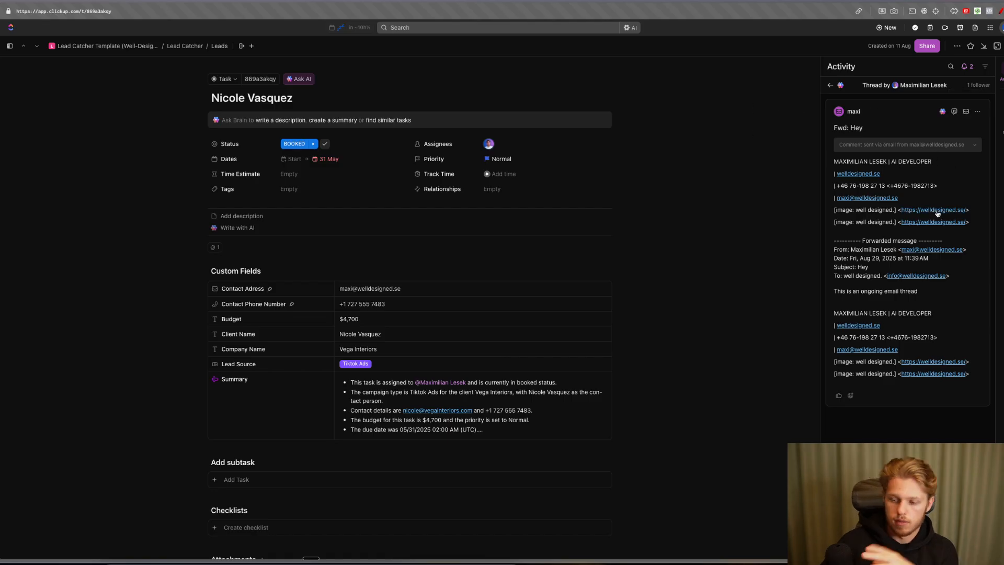
{"action": "mouse_move", "coordinate": [937, 213]}
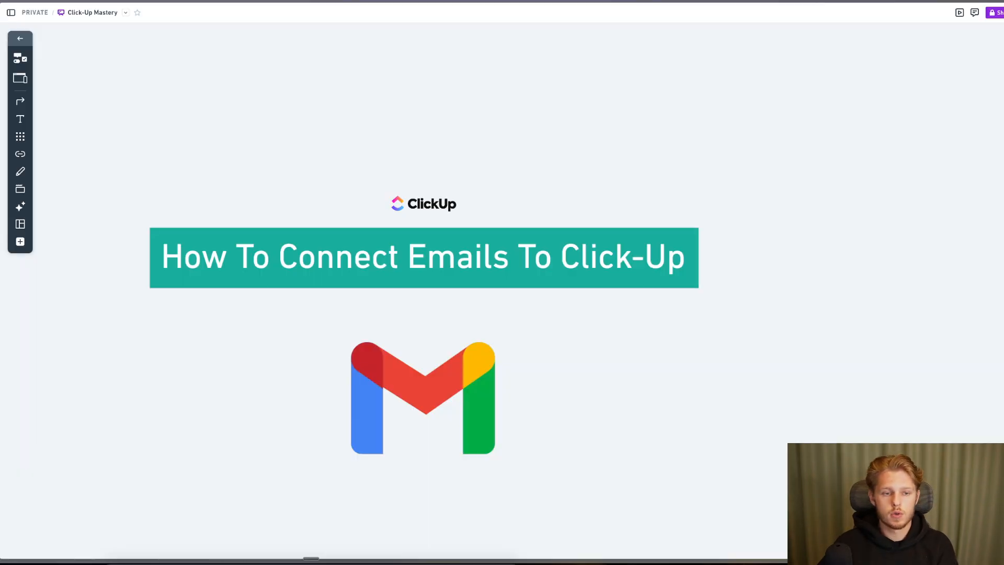
- Add a text box above the banner asking 'Do I manually have to add all new threads coming in?'
{"action": "key", "text": "alt+1"}
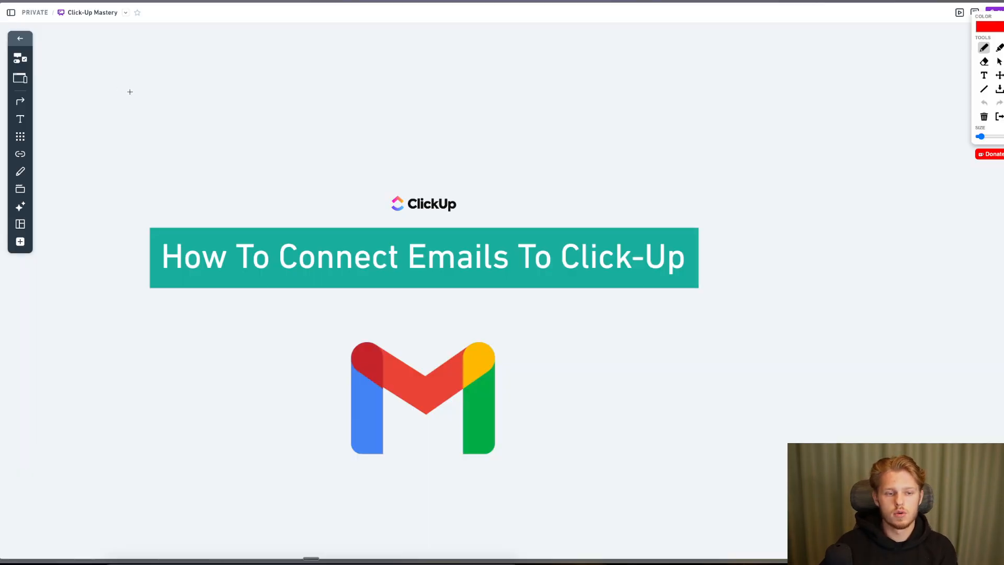
{"action": "key", "text": "alt+1"}
{"action": "left_click", "coordinate": [20, 119]}
{"action": "left_click", "coordinate": [264, 72]}
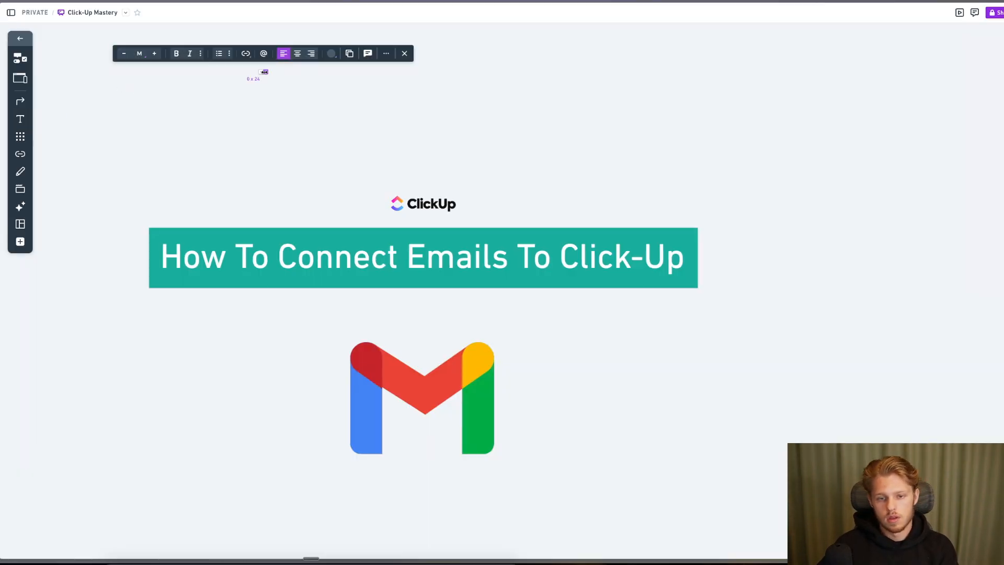
{"action": "type", "text": "What it"}
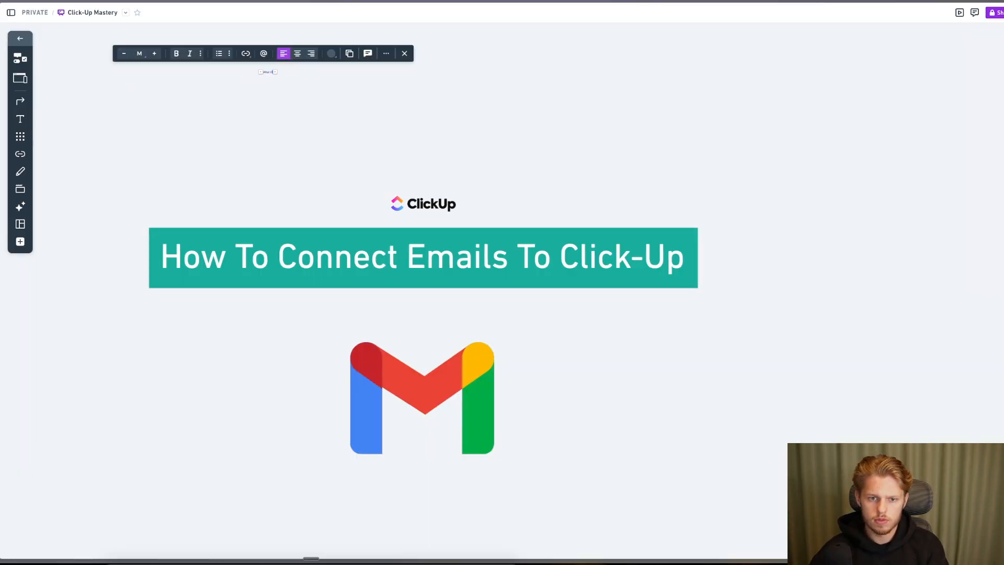
{"action": "type", "text": " iss is an e"}
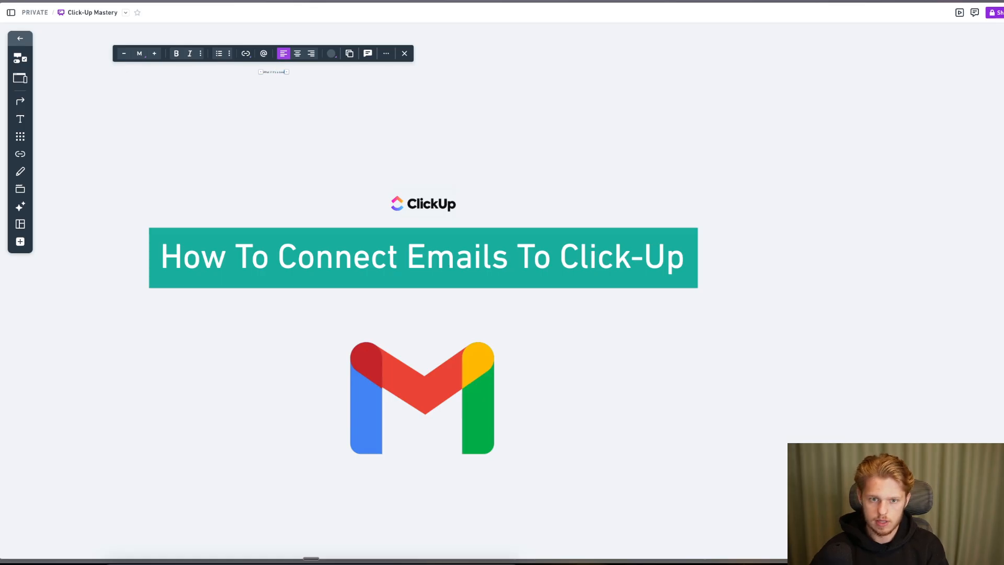
{"action": "key", "text": "super+a"}
{"action": "key", "text": "BackSpace"}
{"action": "type", "text": "Ho I manually"}
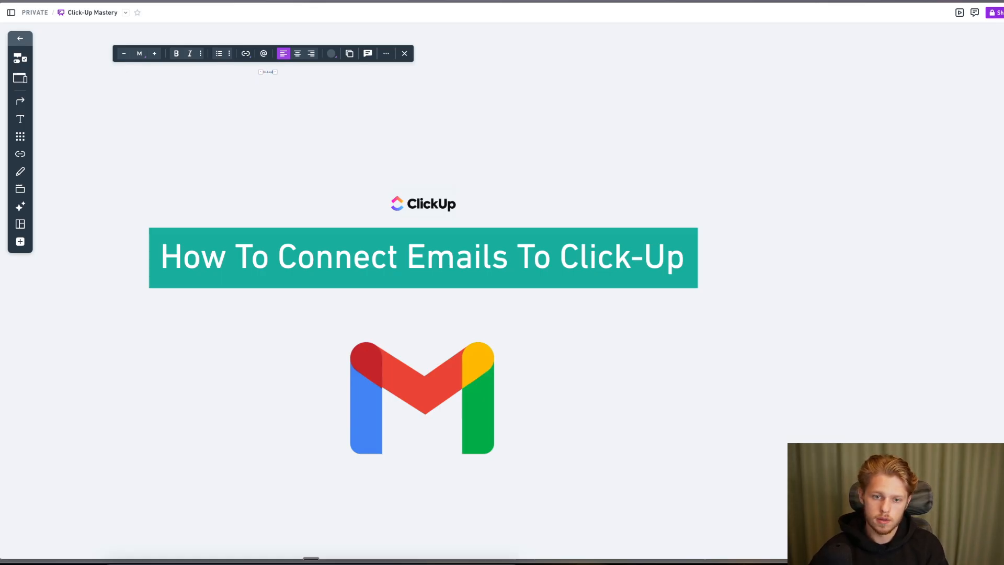
{"action": "type", "text": " have to"}
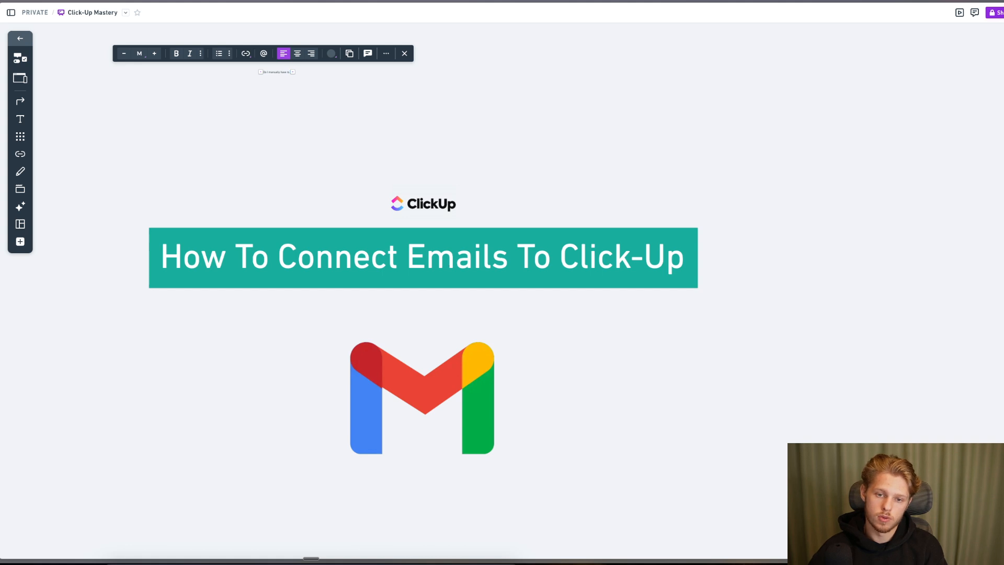
{"action": "type", "text": " ad add all new the"}
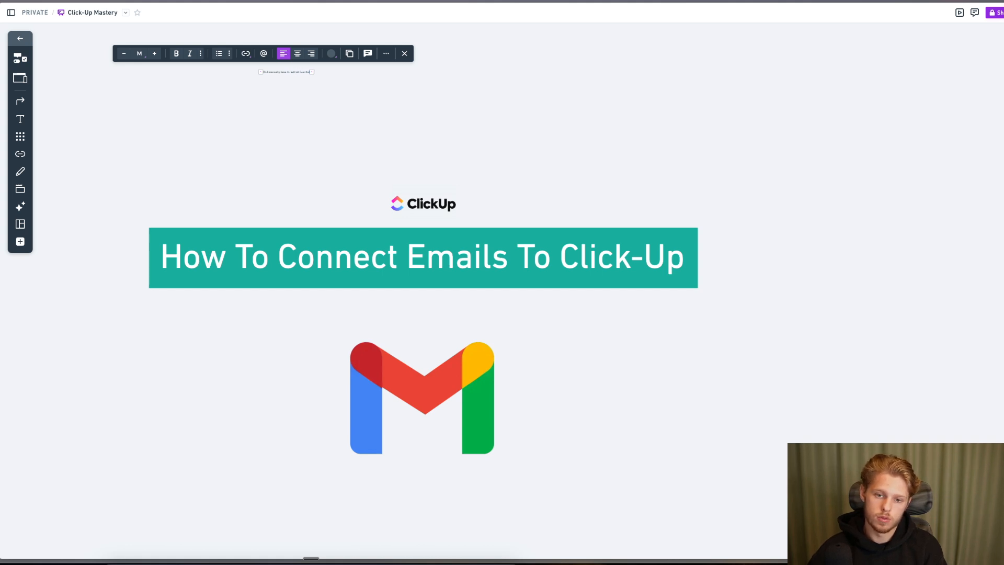
{"action": "type", "text": "reads coming to"}
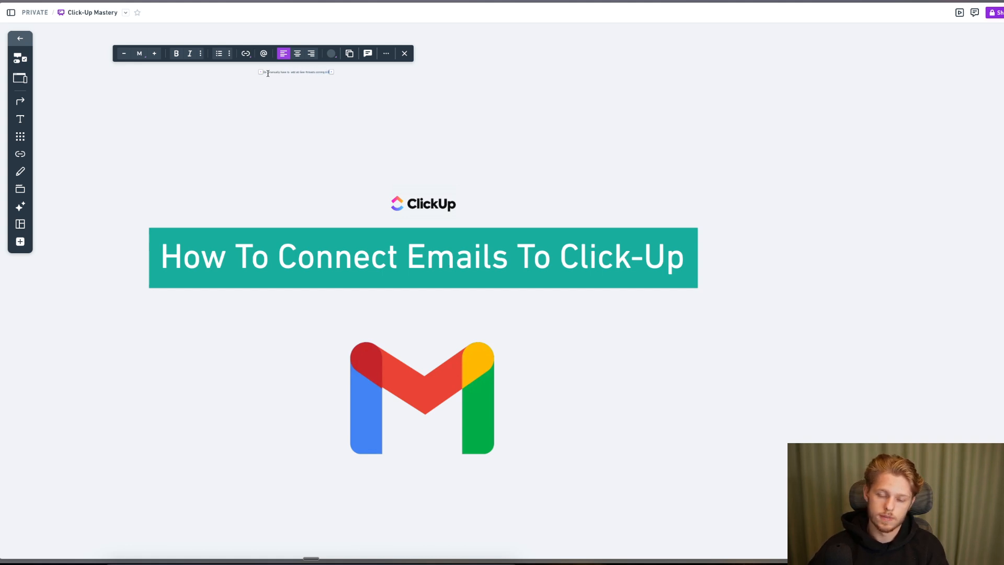
- Zoom in on the whiteboard and nudge the question text slightly to the right
{"action": "scroll", "coordinate": [285, 84], "scroll_direction": "up", "scroll_amount": 5}
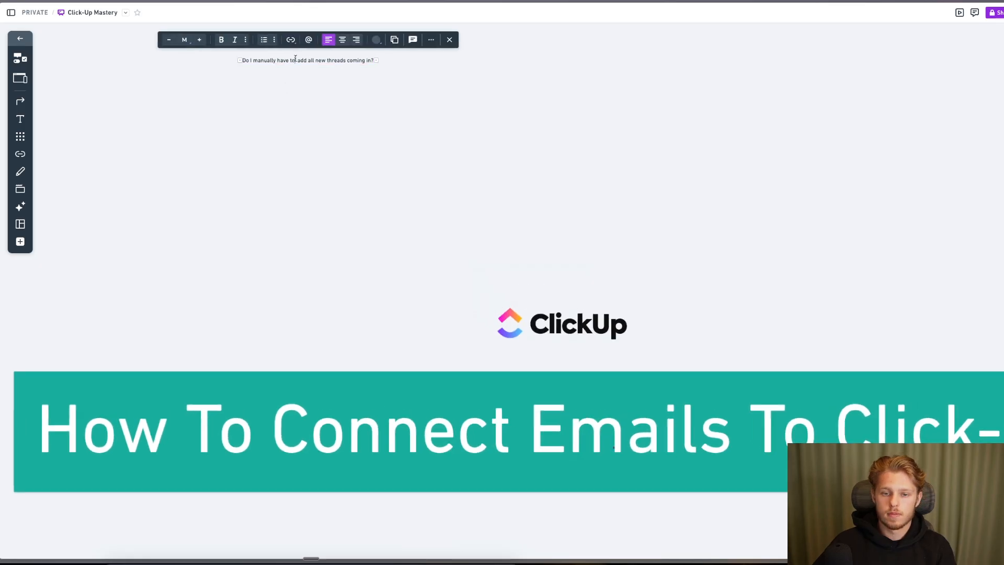
{"action": "left_click", "coordinate": [309, 104]}
{"action": "scroll", "coordinate": [308, 97], "scroll_direction": "up", "scroll_amount": 5}
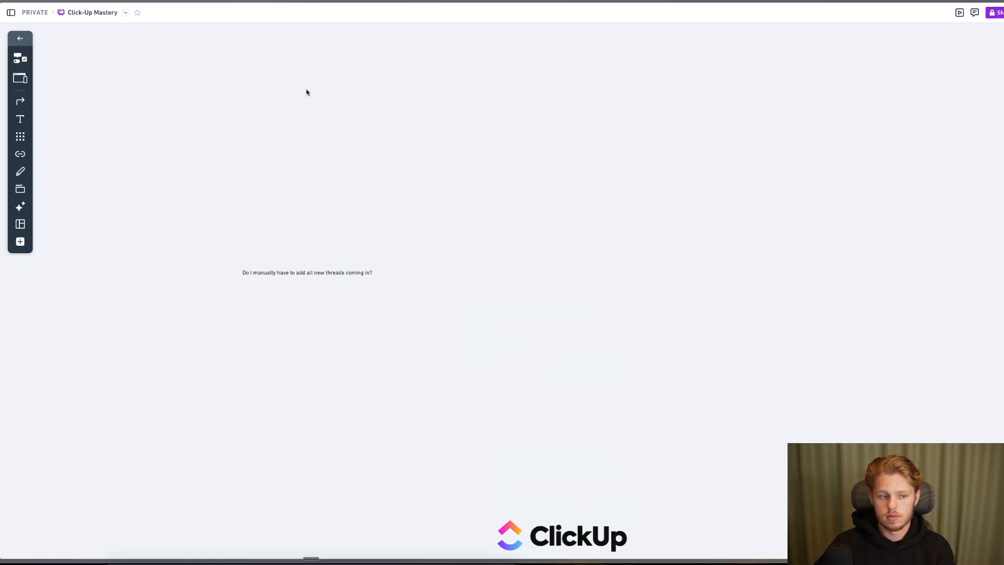
{"action": "scroll", "coordinate": [306, 93], "scroll_direction": "up", "scroll_amount": 5}
{"action": "scroll", "coordinate": [305, 93], "scroll_direction": "down", "scroll_amount": 6}
{"action": "scroll", "coordinate": [303, 103], "scroll_direction": "up", "scroll_amount": 5}
{"action": "scroll", "coordinate": [295, 258], "scroll_direction": "left", "scroll_amount": 1}
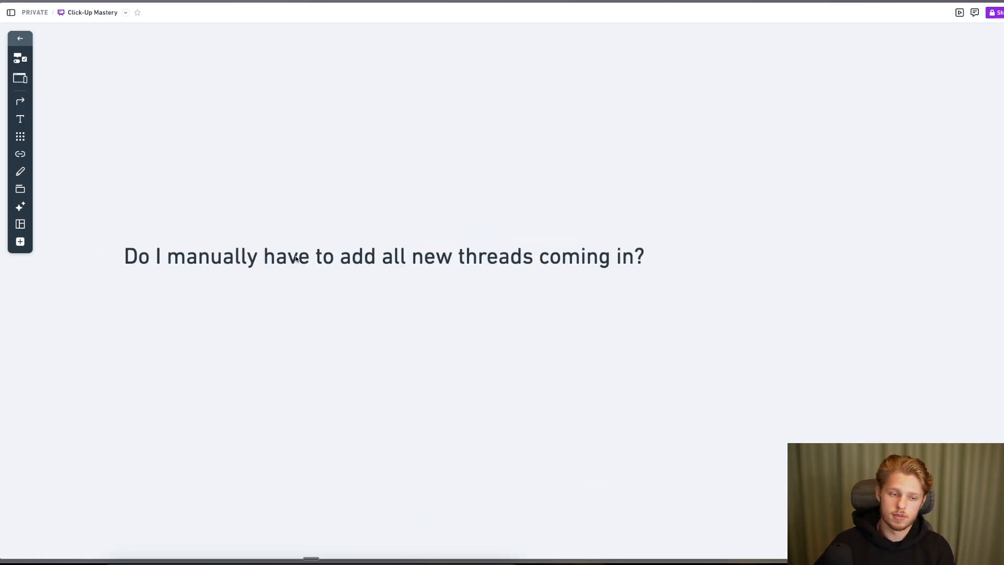
{"action": "left_click", "coordinate": [295, 259]}
{"action": "left_click_drag", "start_coordinate": [293, 259], "coordinate": [332, 260]}
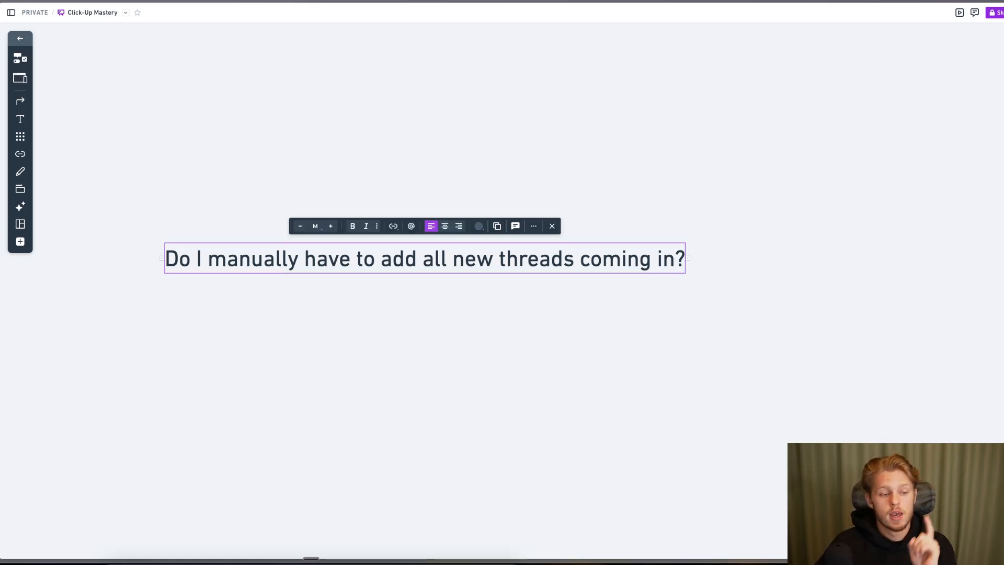
- Create a 'Mailbox' list inside Lead Catcher and copy its Email to List address
{"action": "mouse_move", "coordinate": [1, 238]}
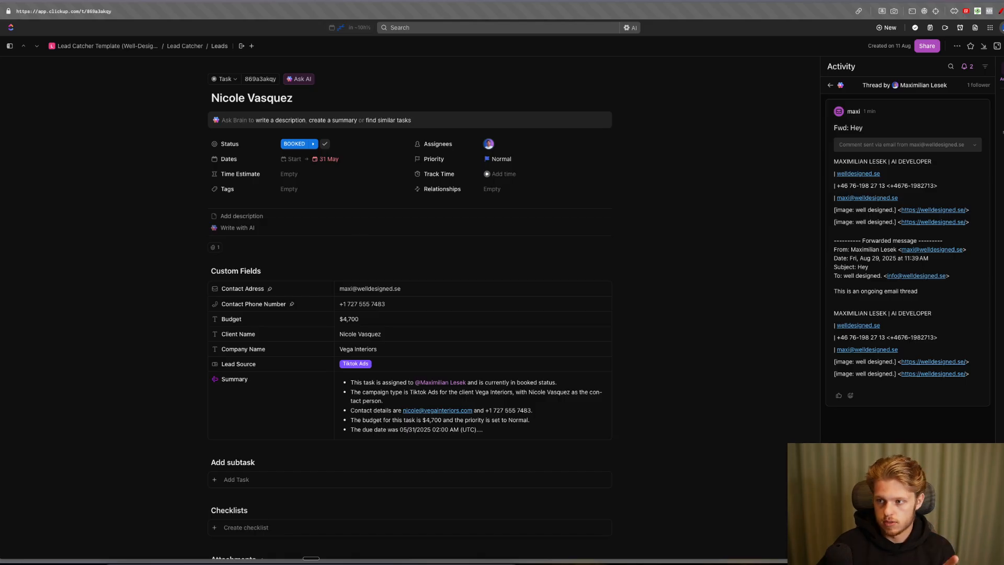
{"action": "key", "text": "Escape"}
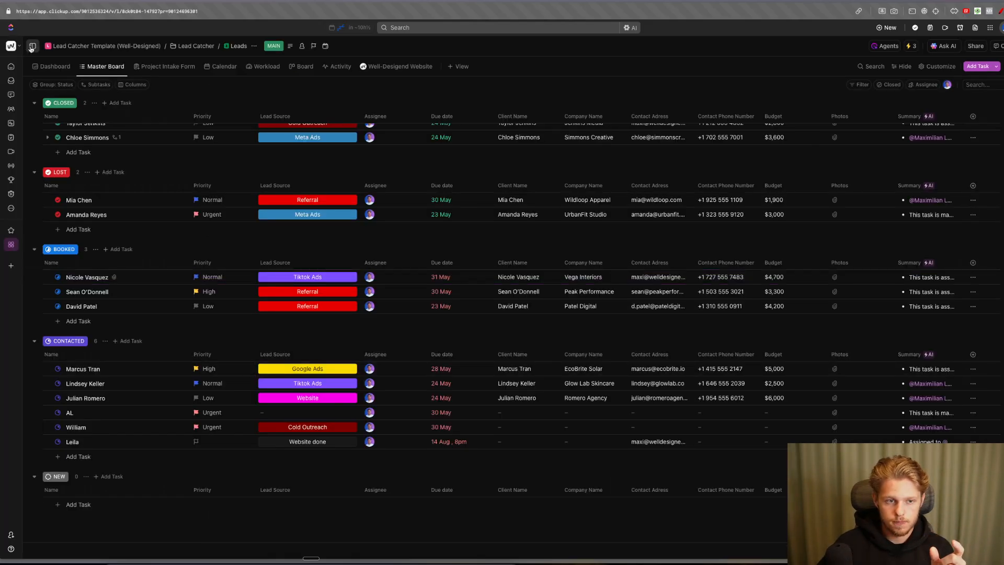
{"action": "left_click", "coordinate": [32, 46]}
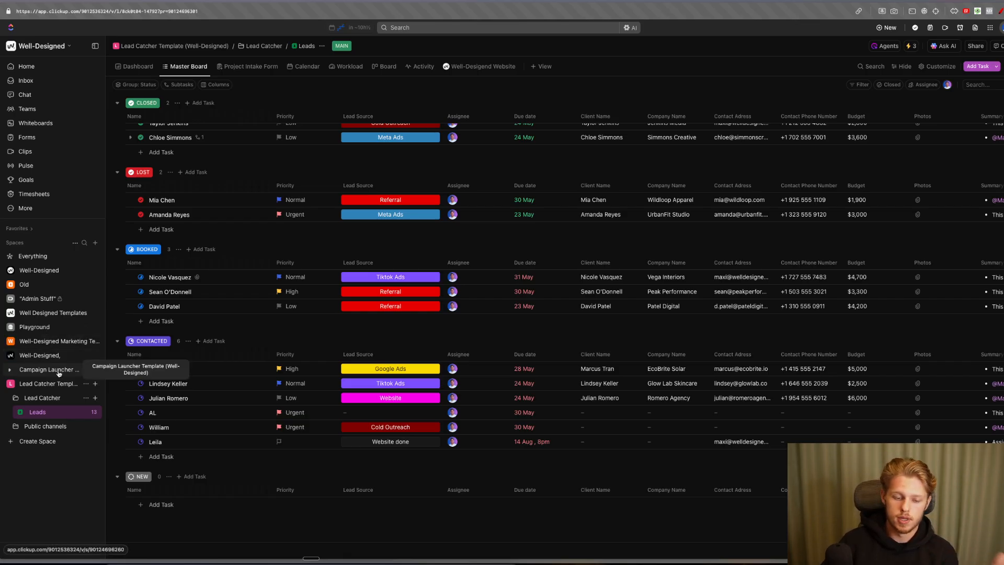
{"action": "left_click", "coordinate": [94, 398]}
{"action": "left_click", "coordinate": [137, 409]}
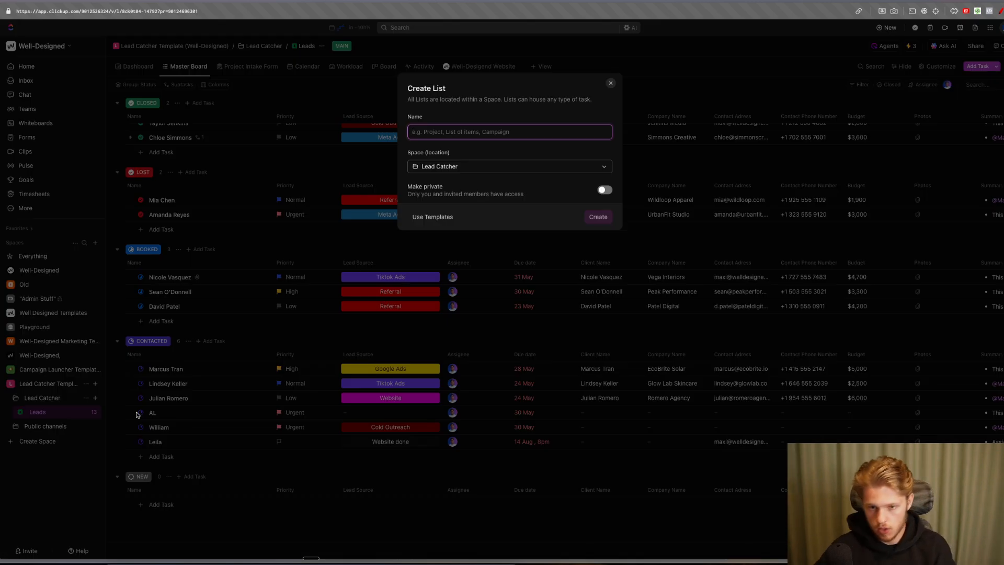
{"action": "type", "text": "Mailbox"}
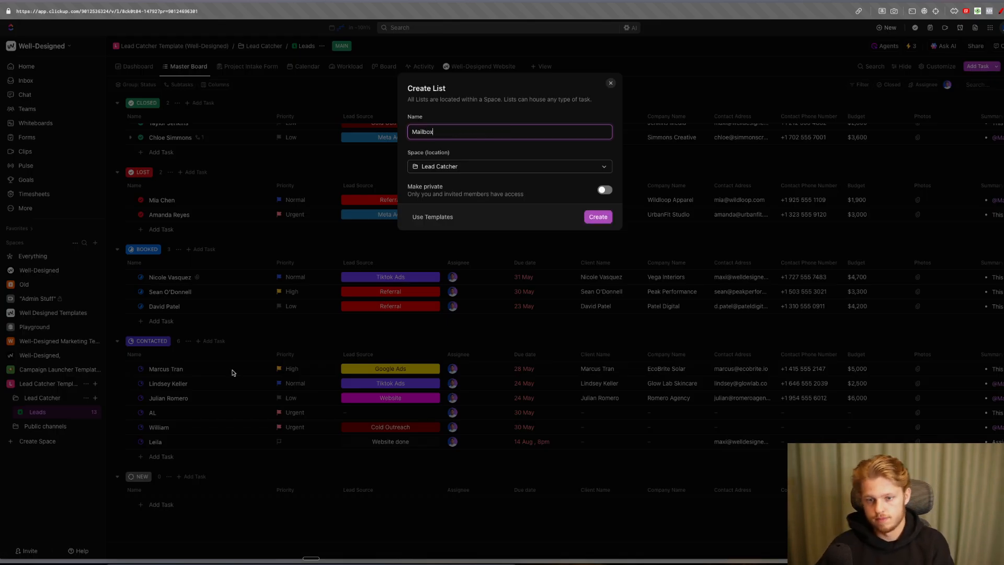
{"action": "left_click", "coordinate": [597, 217]}
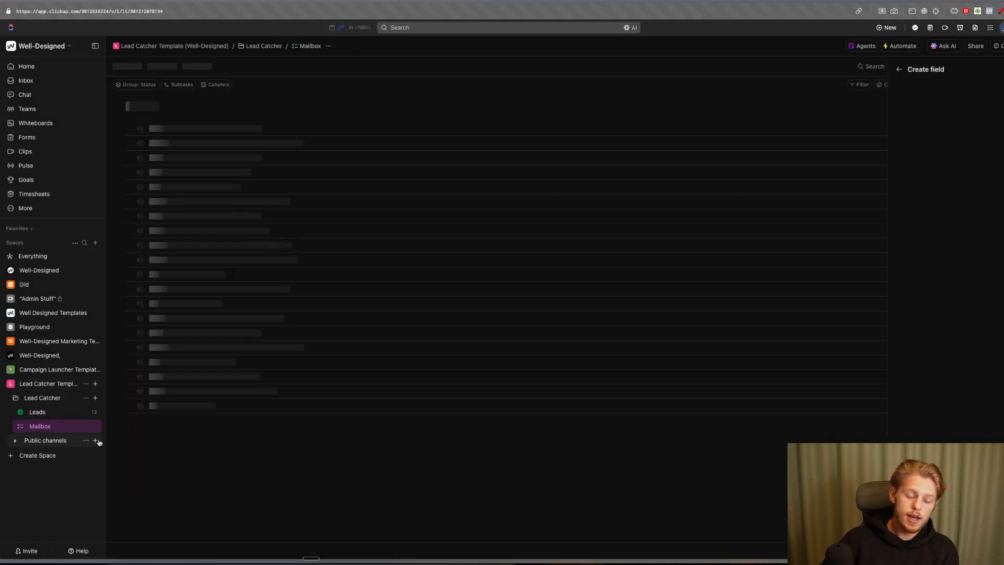
{"action": "left_click", "coordinate": [85, 427]}
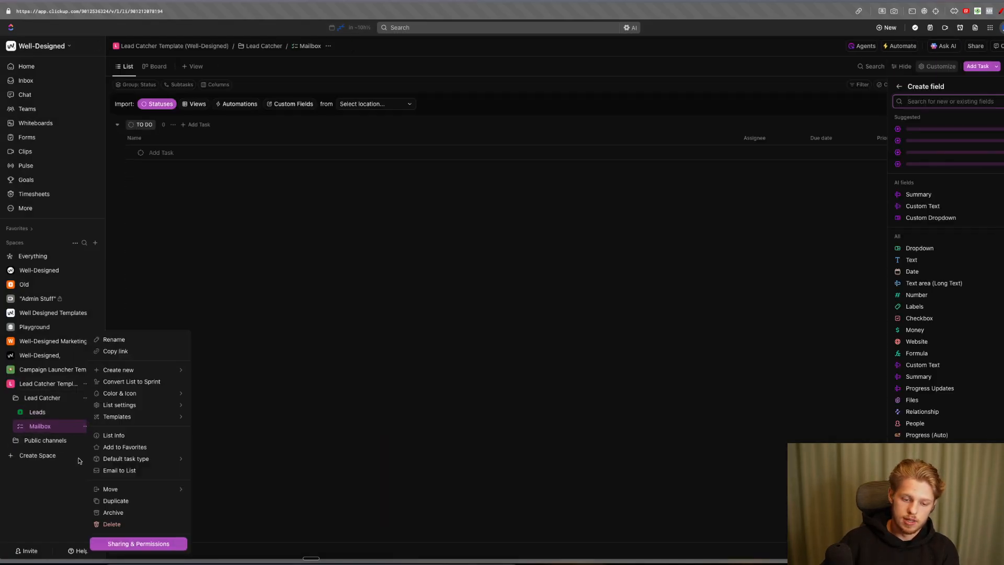
{"action": "left_click", "coordinate": [130, 474]}
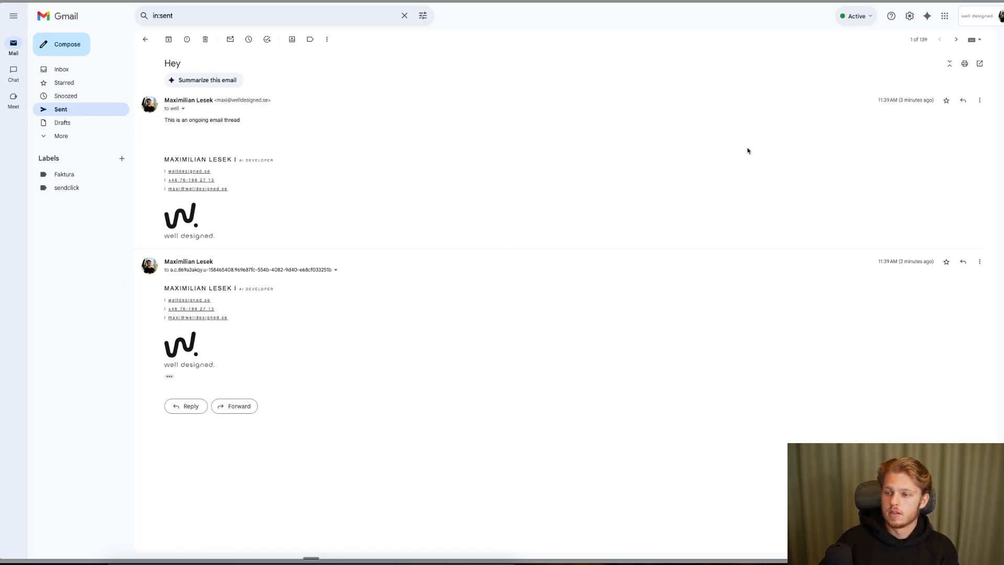
- Go to Gmail's full Settings page via the Settings gear, landing on the General tab
{"action": "left_click", "coordinate": [908, 16]}
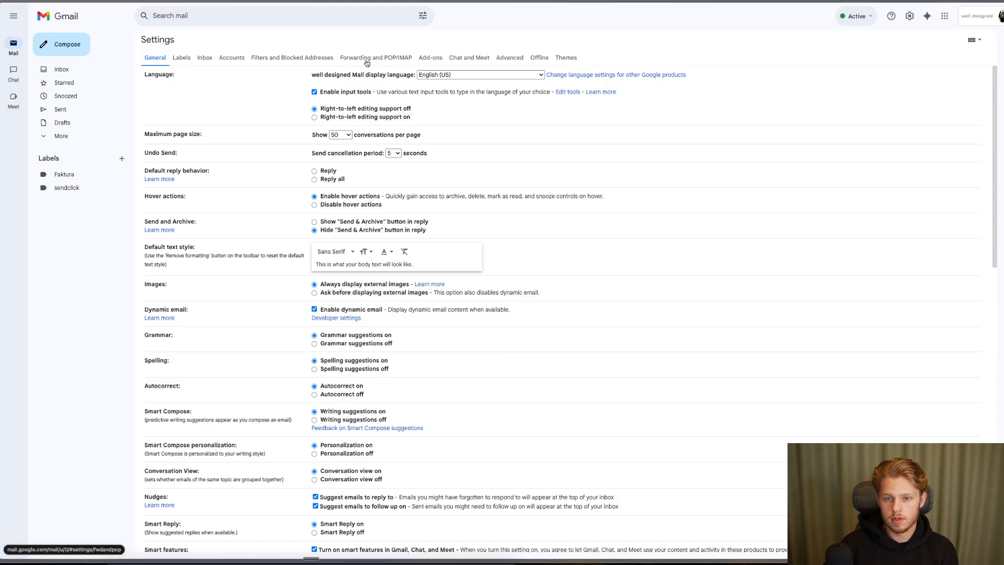
- Under Forwarding and POP/IMAP, submit the pasted ClickUp Mailbox list address as a forwarding address
{"action": "left_click", "coordinate": [383, 59]}
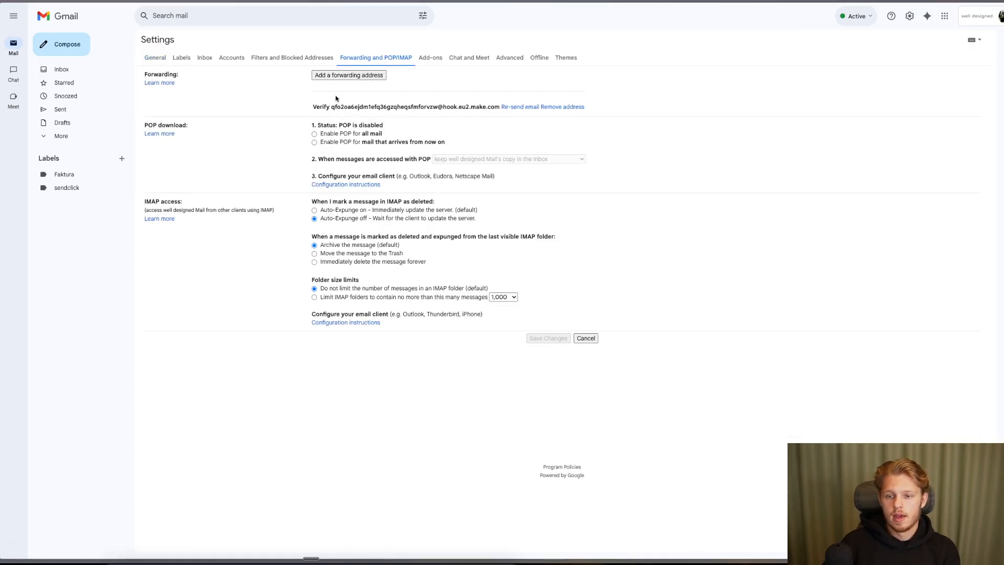
{"action": "left_click", "coordinate": [366, 76]}
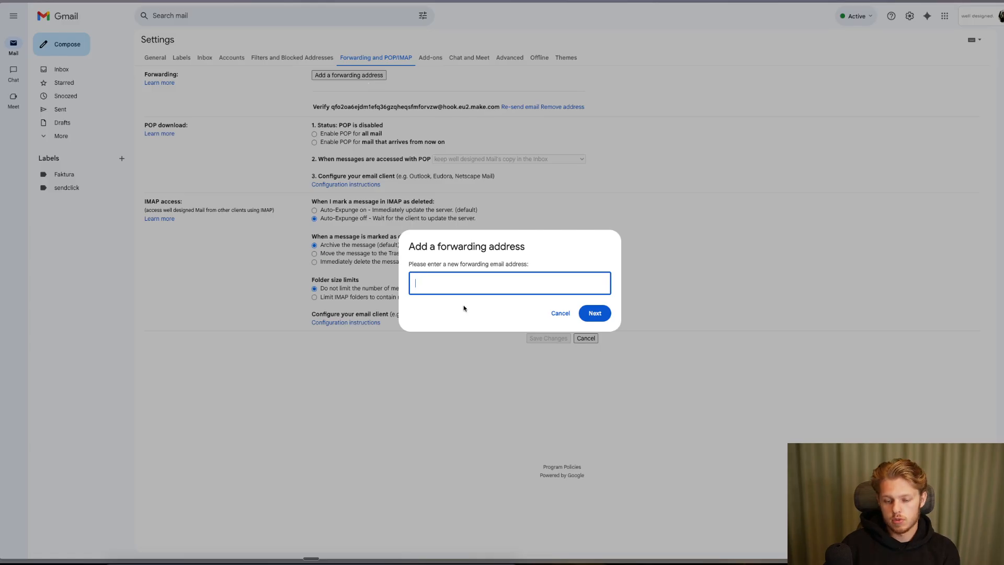
{"action": "key", "text": "ctrl+v"}
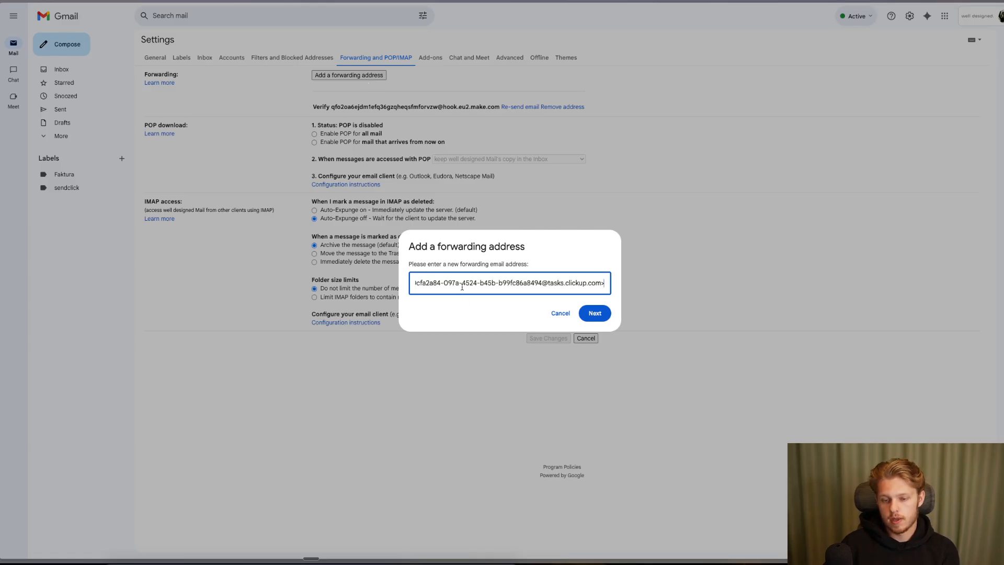
{"action": "left_click", "coordinate": [597, 313]}
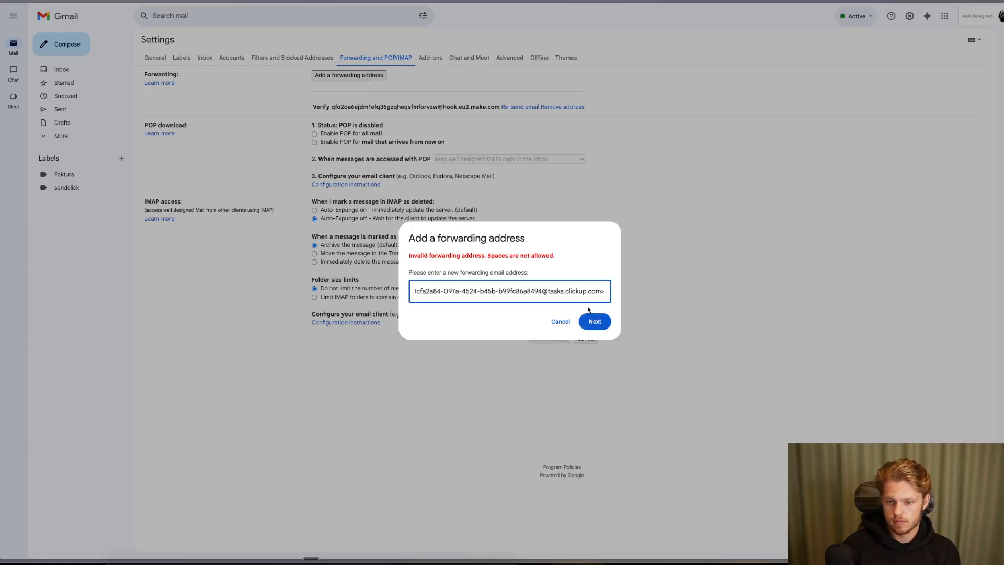
- Inspect the rejected address and select its quoted 'ClickUp list: Mailbox' name prefix
{"action": "left_click_drag", "start_coordinate": [416, 290], "coordinate": [272, 292]}
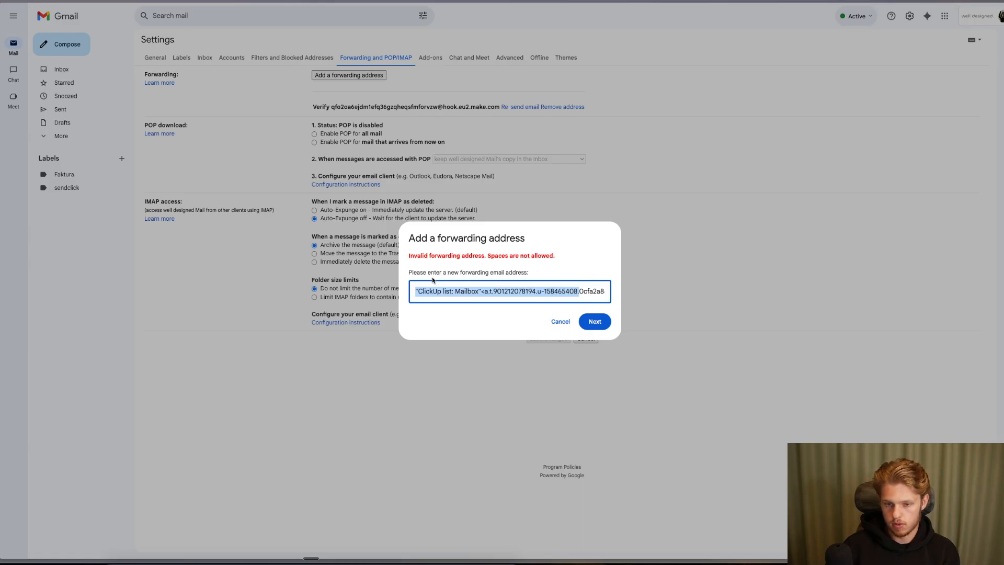
{"action": "left_click", "coordinate": [502, 290]}
{"action": "left_click_drag", "start_coordinate": [479, 291], "coordinate": [367, 297]}
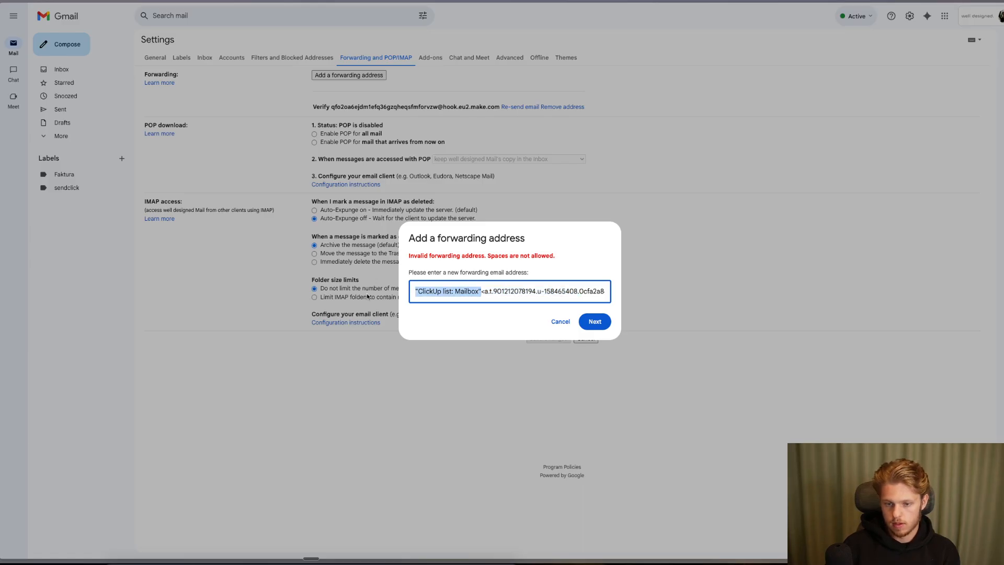
{"action": "key", "text": "super+Right"}
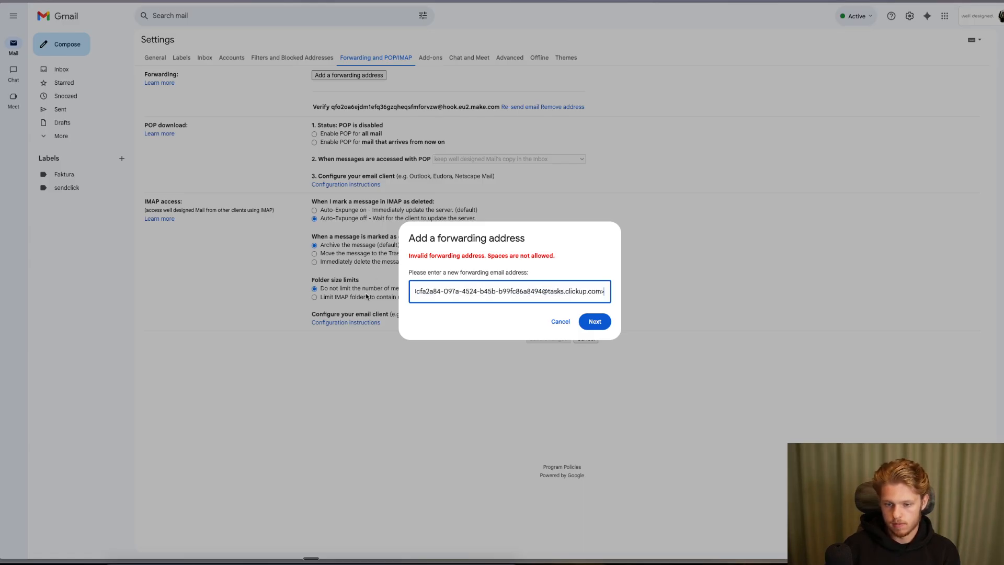
{"action": "key", "text": "super+BackSpace"}
{"action": "key", "text": "super+v"}
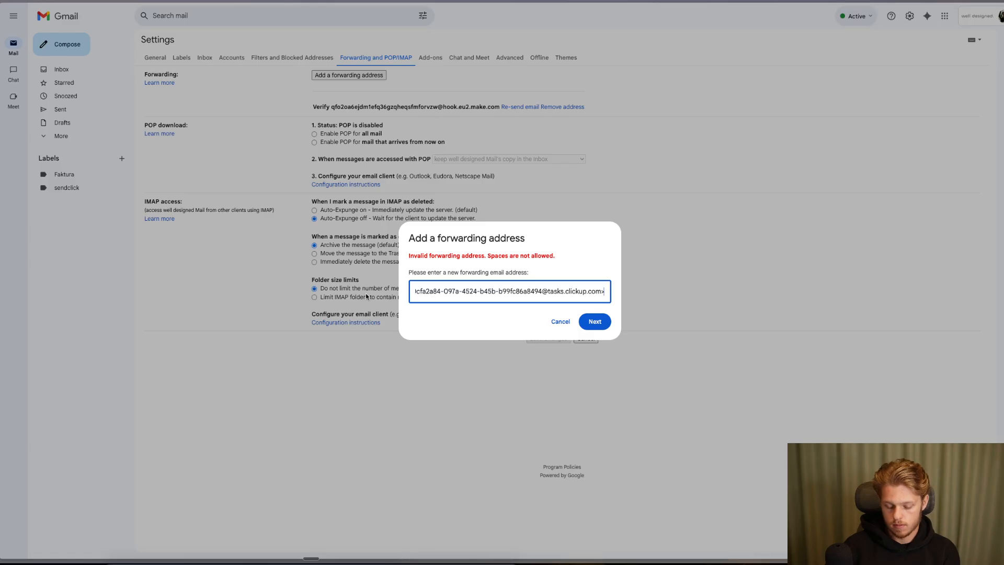
{"action": "left_click_drag", "start_coordinate": [426, 291], "coordinate": [366, 296]}
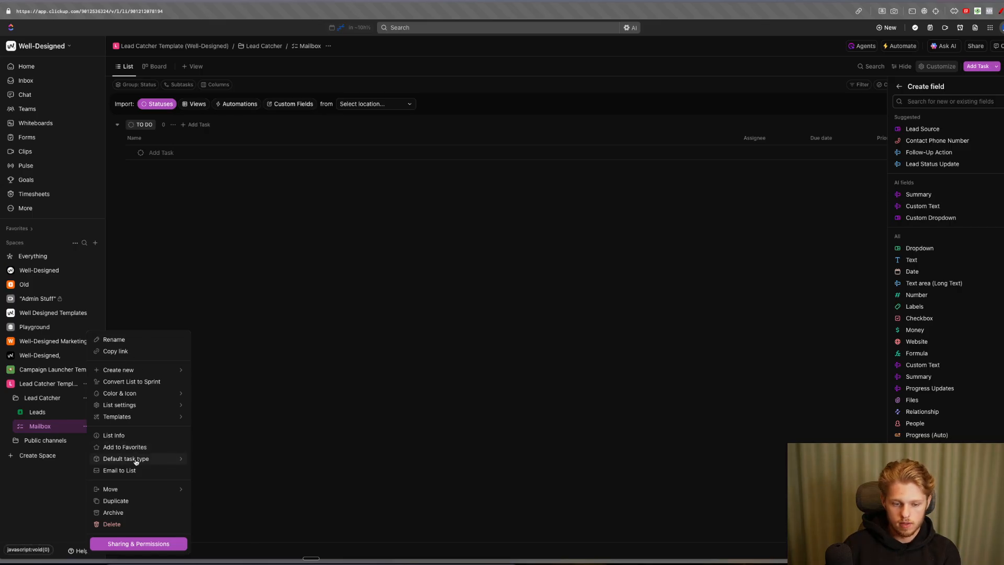
- Copy the Mailbox list address and isolate the bare email without its name prefix in Spotlight
{"action": "left_click", "coordinate": [139, 471]}
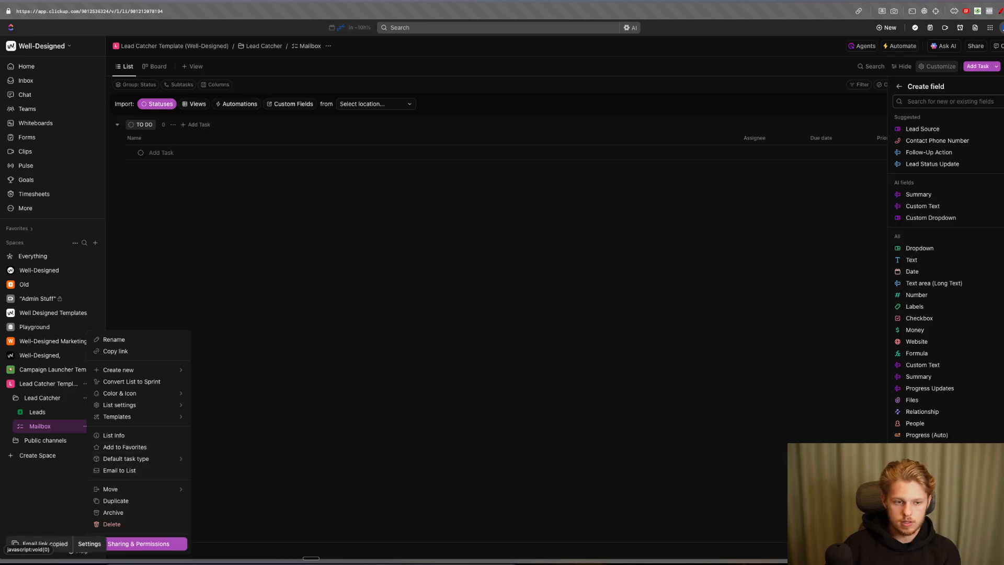
{"action": "key", "text": "super+space"}
{"action": "key", "text": "super+v"}
{"action": "left_click_drag", "start_coordinate": [402, 224], "coordinate": [229, 223]}
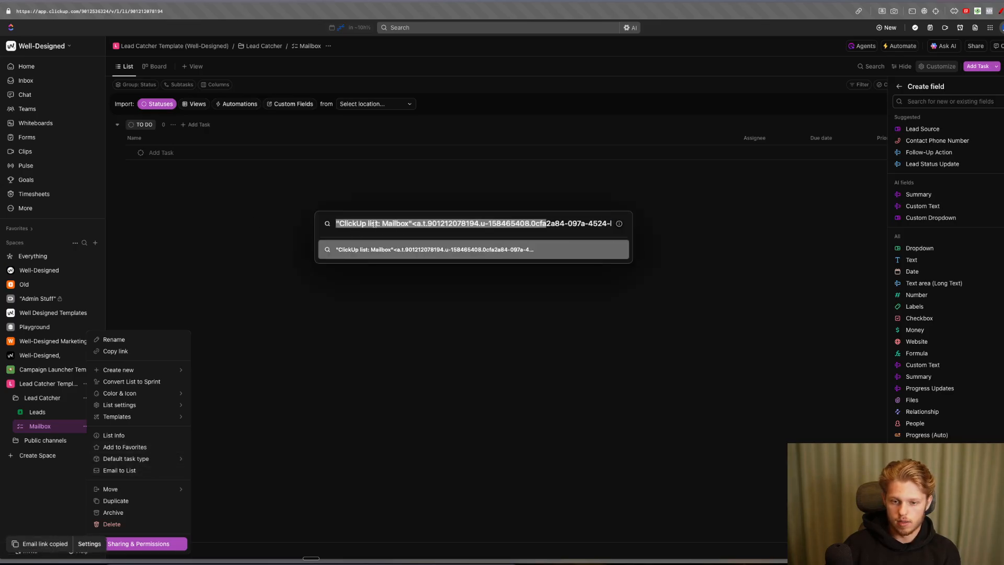
{"action": "left_click", "coordinate": [408, 223]}
{"action": "left_click_drag", "start_coordinate": [411, 223], "coordinate": [722, 234]}
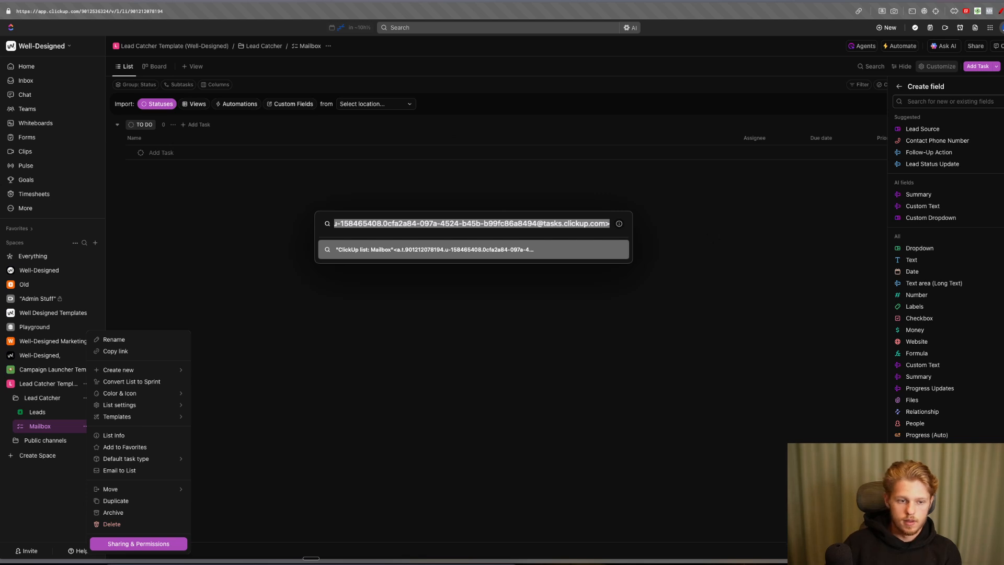
{"action": "key", "text": "ctrl+Tab"}
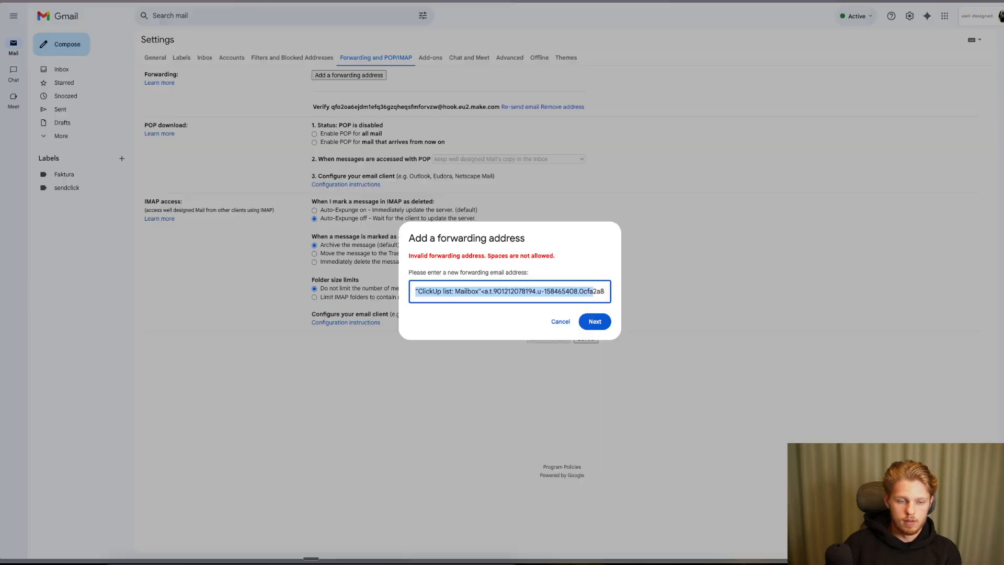
- Replace the rejected entry with the bare ClickUp list address and approve it as a forwarding address
{"action": "triple_click", "coordinate": [441, 292]}
{"action": "key", "text": "super+v"}
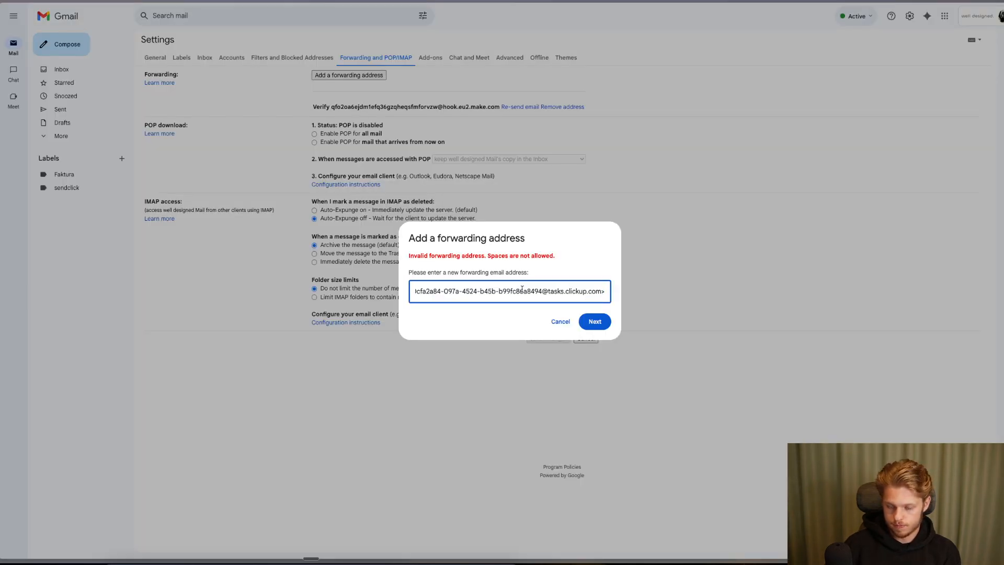
{"action": "key", "text": "super+Left"}
{"action": "left_click", "coordinate": [594, 321]}
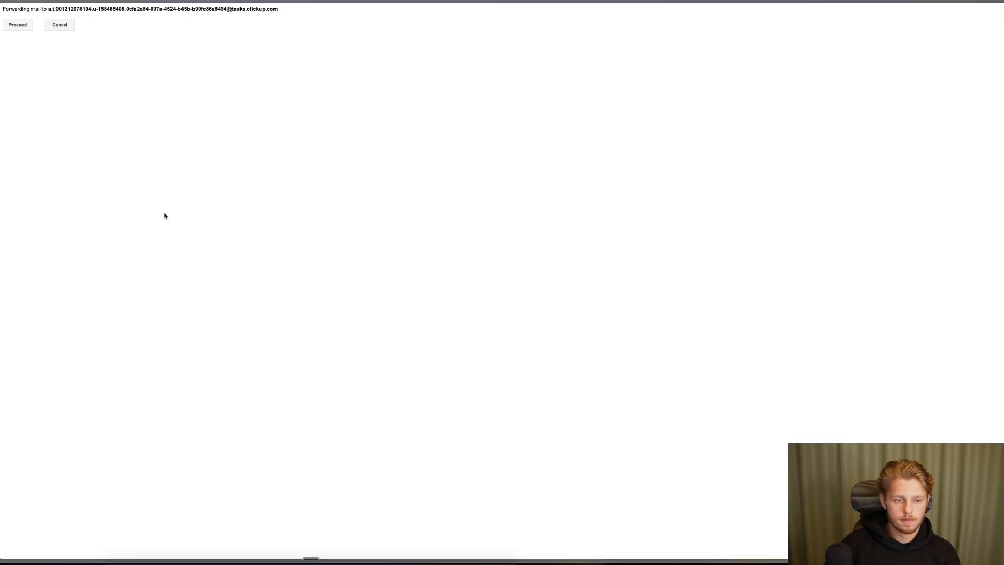
{"action": "left_click_drag", "start_coordinate": [46, 10], "coordinate": [293, 13]}
{"action": "left_click", "coordinate": [299, 13]}
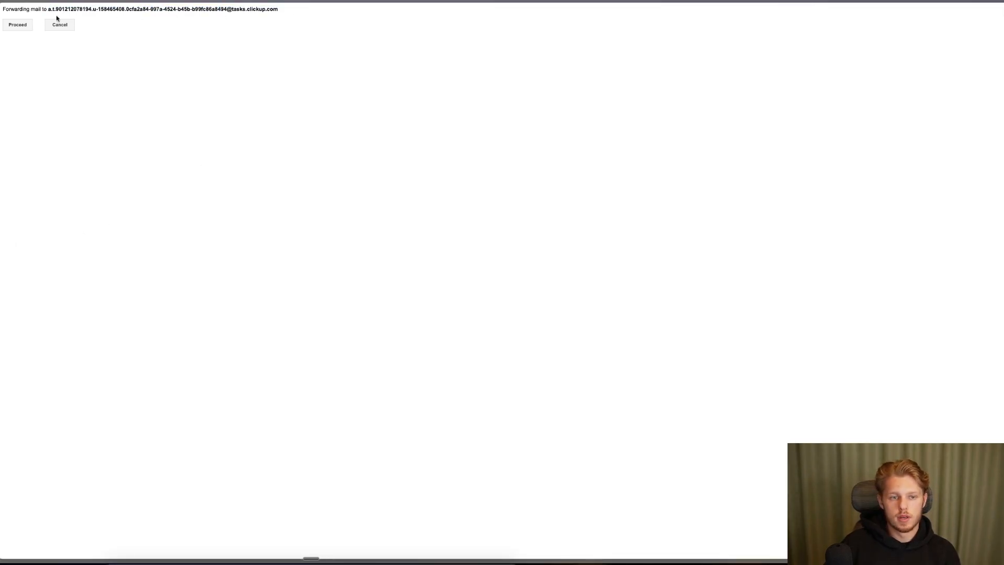
{"action": "left_click", "coordinate": [19, 26]}
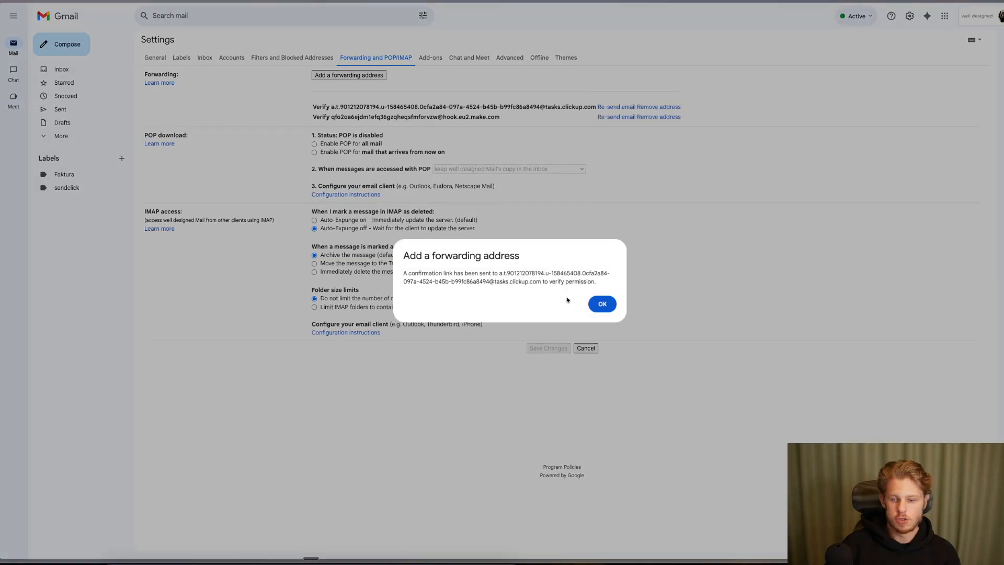
{"action": "left_click", "coordinate": [617, 304]}
- Remove the old make.com forwarding address, leaving the ClickUp address pending verification
{"action": "left_click", "coordinate": [659, 117]}
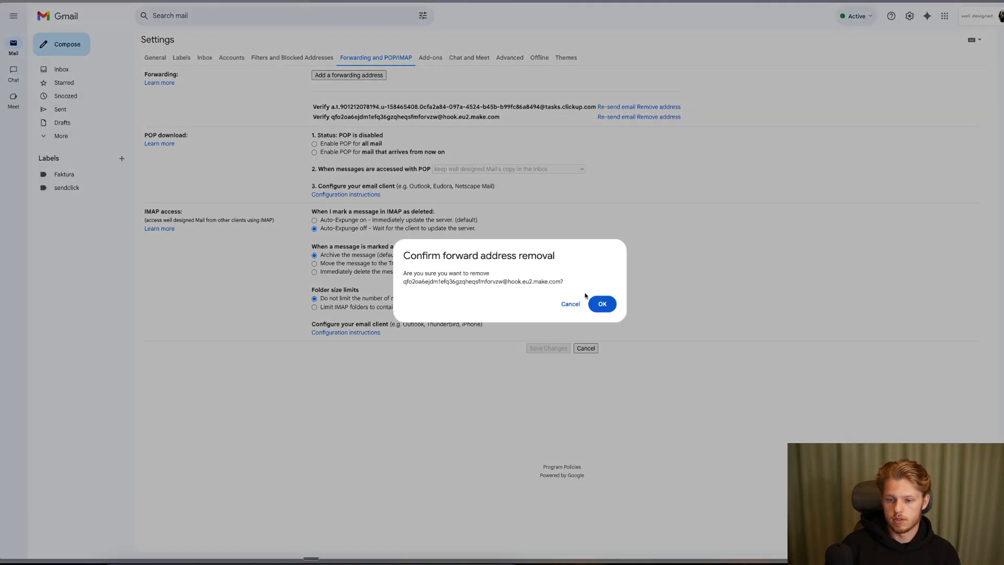
{"action": "left_click", "coordinate": [596, 302]}
{"action": "left_click_drag", "start_coordinate": [341, 108], "coordinate": [493, 108]}
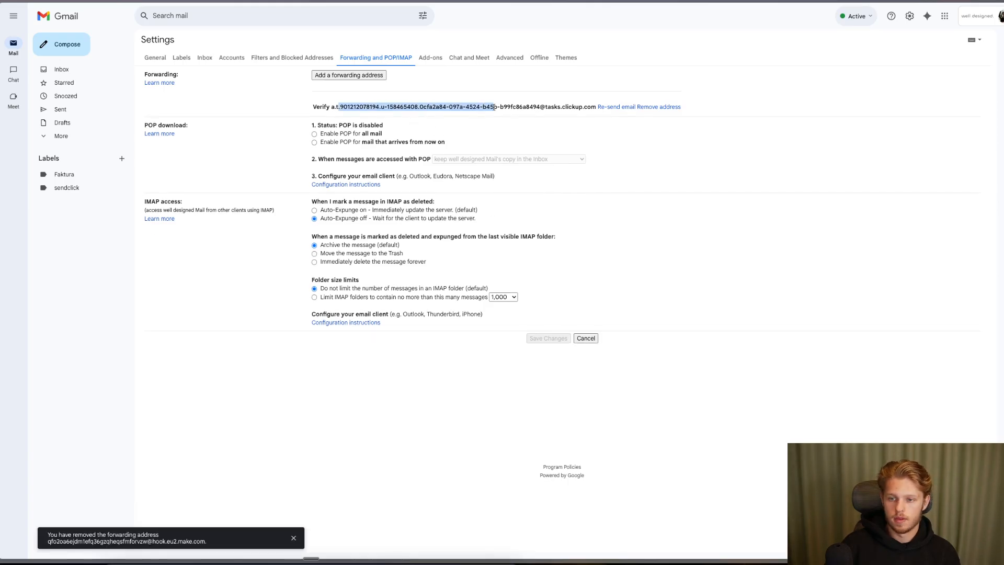
{"action": "left_click", "coordinate": [493, 108]}
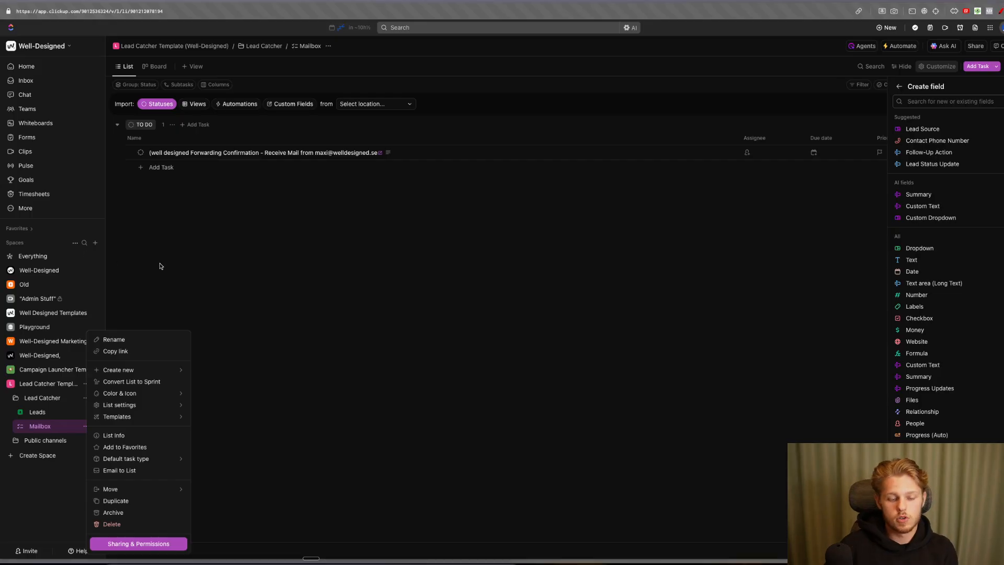
- Send a 'Hey' email from the first closed lead's task in Leads, then go back to Mailbox
{"action": "left_click", "coordinate": [50, 418]}
{"action": "left_click", "coordinate": [52, 414]}
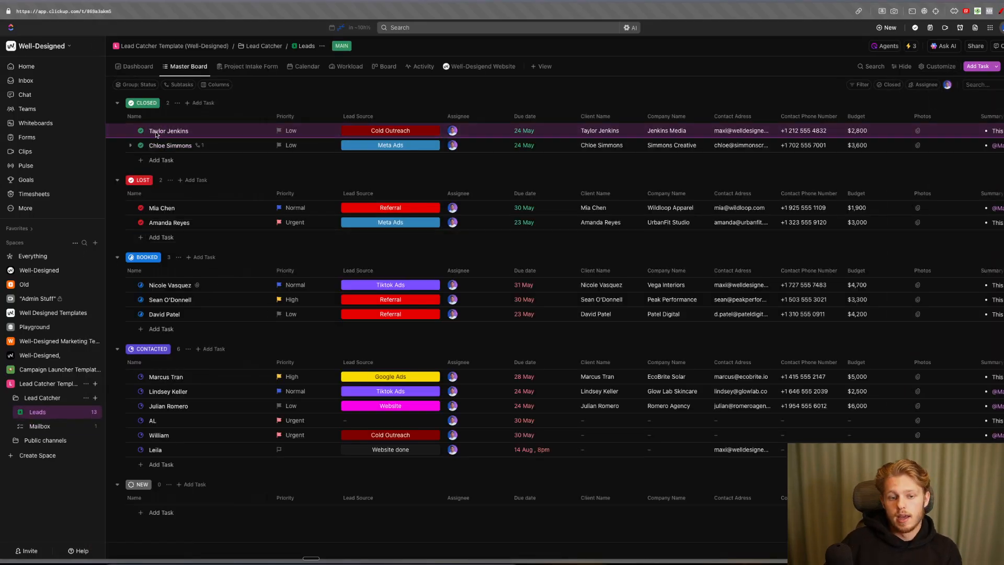
{"action": "left_click", "coordinate": [169, 131]}
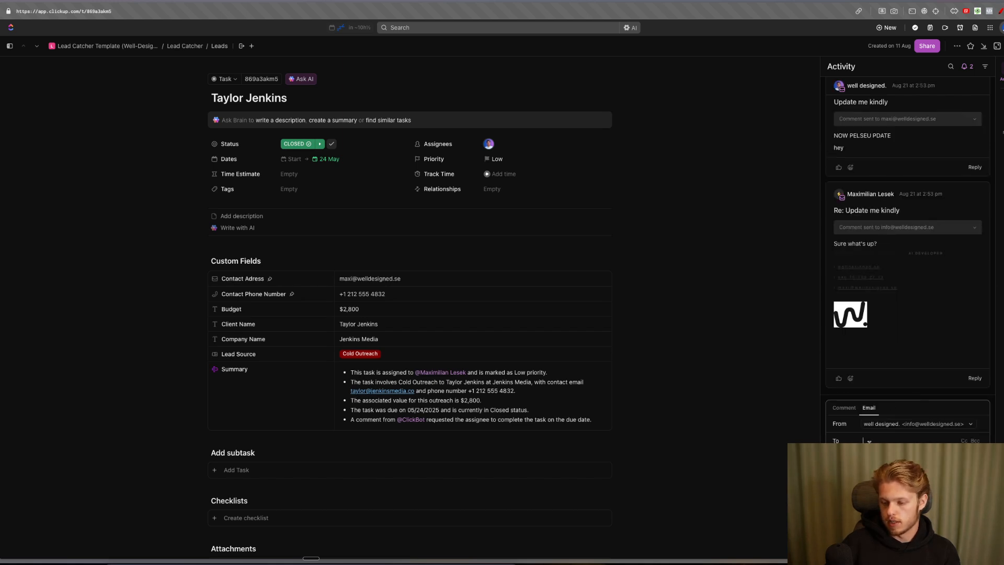
{"action": "left_click", "coordinate": [940, 424]}
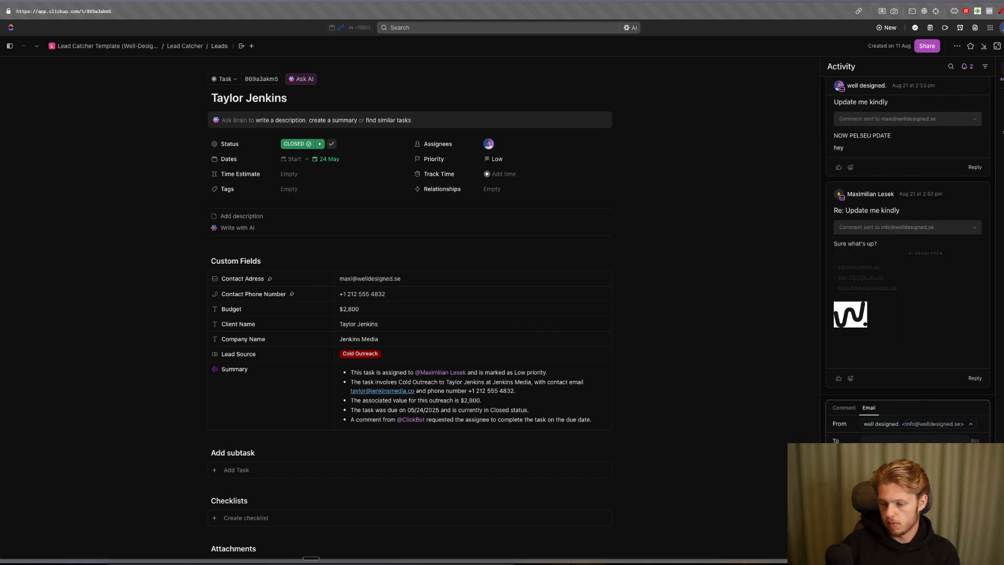
{"action": "left_click", "coordinate": [886, 453]}
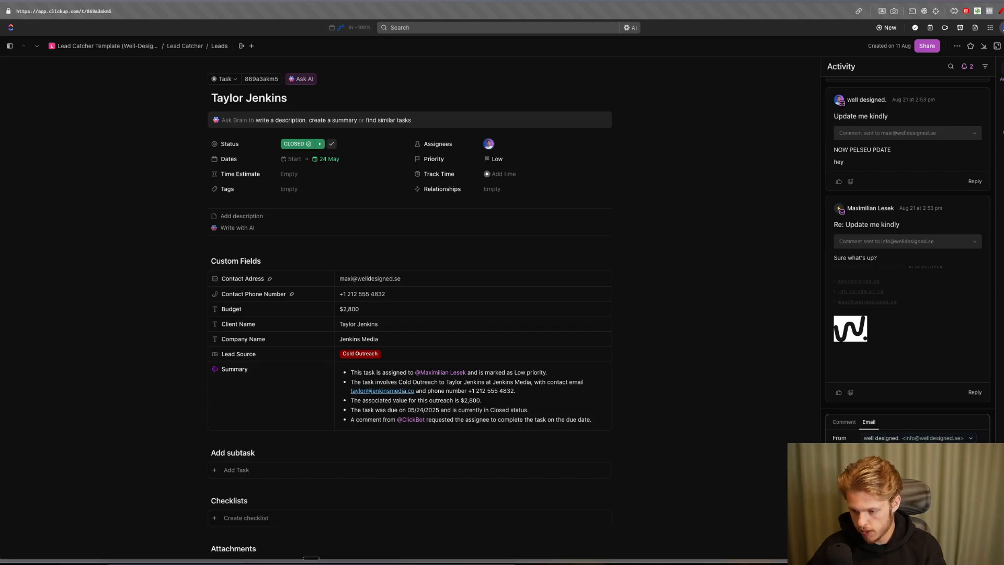
{"action": "left_click", "coordinate": [973, 543]}
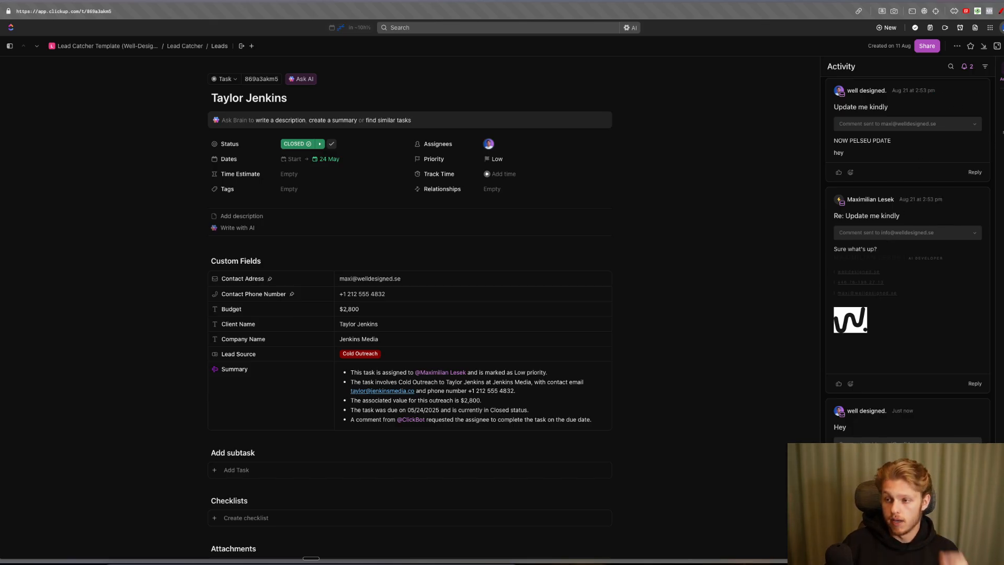
{"action": "key", "text": "Escape"}
{"action": "left_click", "coordinate": [37, 426]}
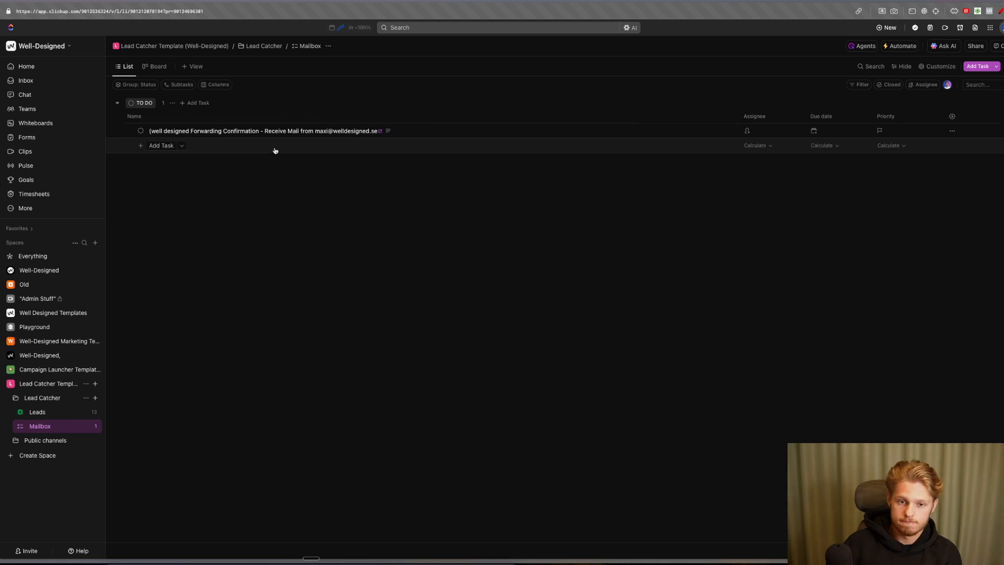
- Point out the Forwarding Confirmation task in Mailbox and open it
{"action": "key", "text": "alt+shift+m"}
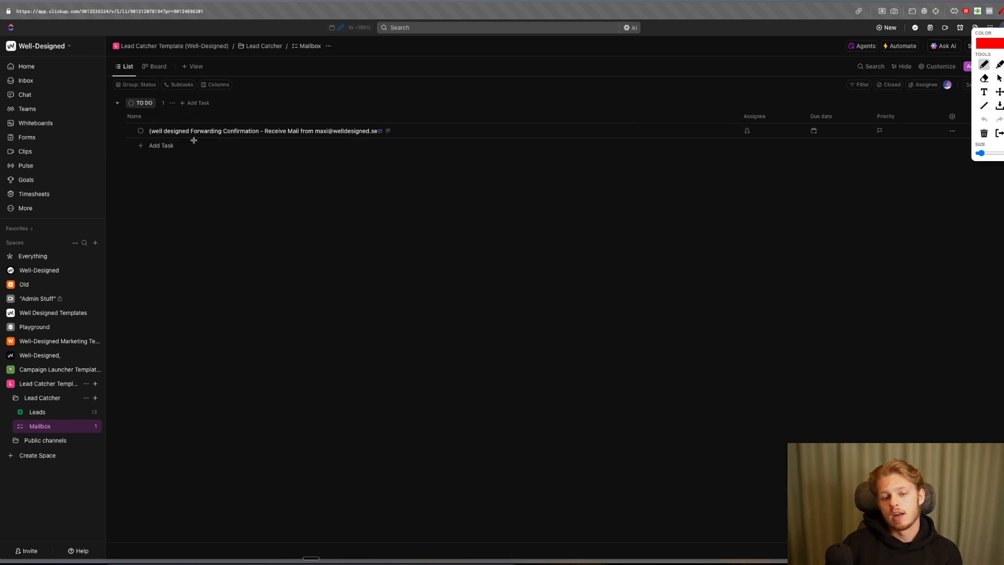
{"action": "left_click_drag", "start_coordinate": [191, 140], "coordinate": [405, 137]}
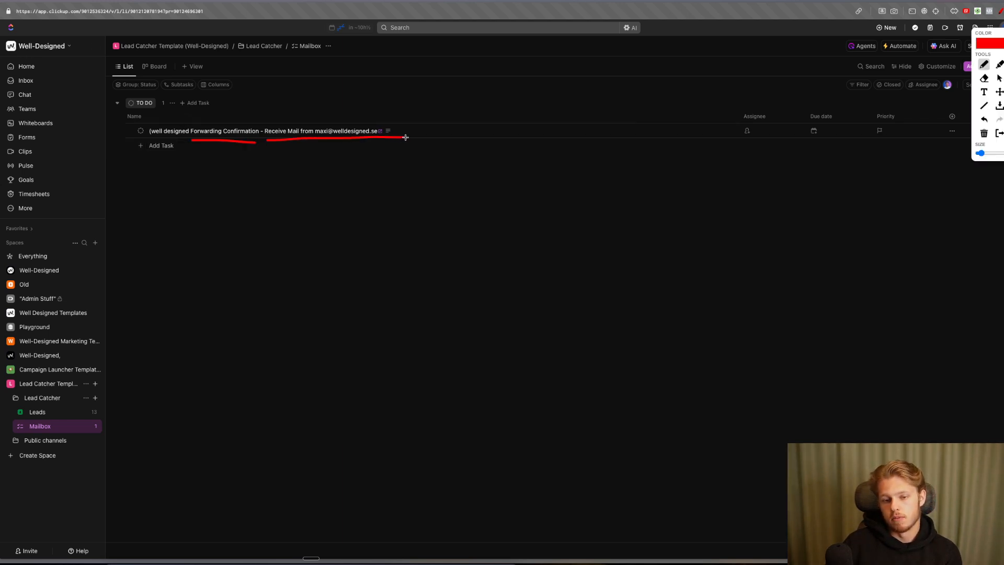
{"action": "key", "text": "alt+shift+m"}
{"action": "left_click", "coordinate": [217, 131]}
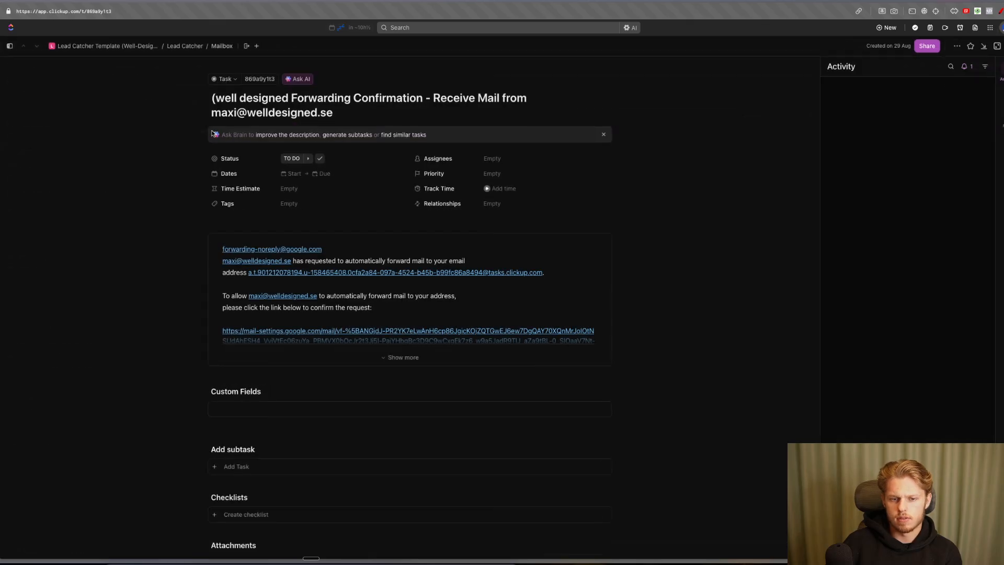
- Follow the Google mail-settings confirmation link in the task description
{"action": "scroll", "coordinate": [322, 282], "scroll_direction": "down", "scroll_amount": 2}
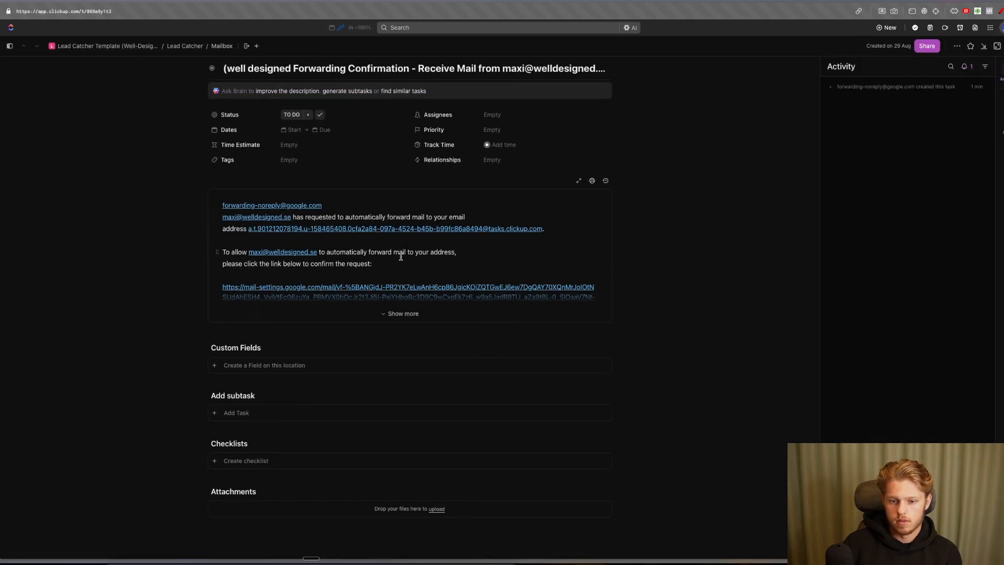
{"action": "left_click_drag", "start_coordinate": [386, 274], "coordinate": [417, 304]}
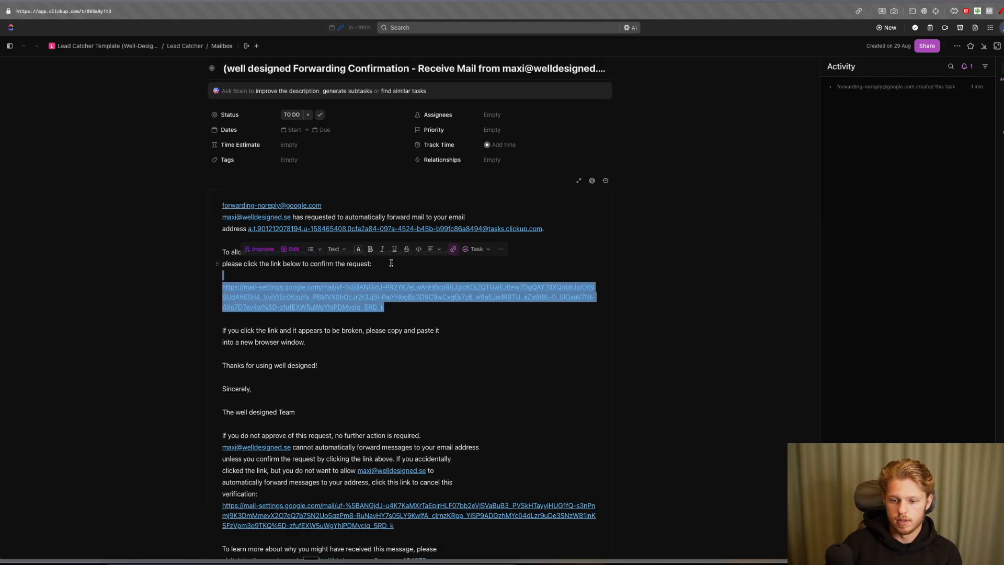
{"action": "left_click", "coordinate": [417, 316]}
{"action": "scroll", "coordinate": [418, 320], "scroll_direction": "down", "scroll_amount": 4}
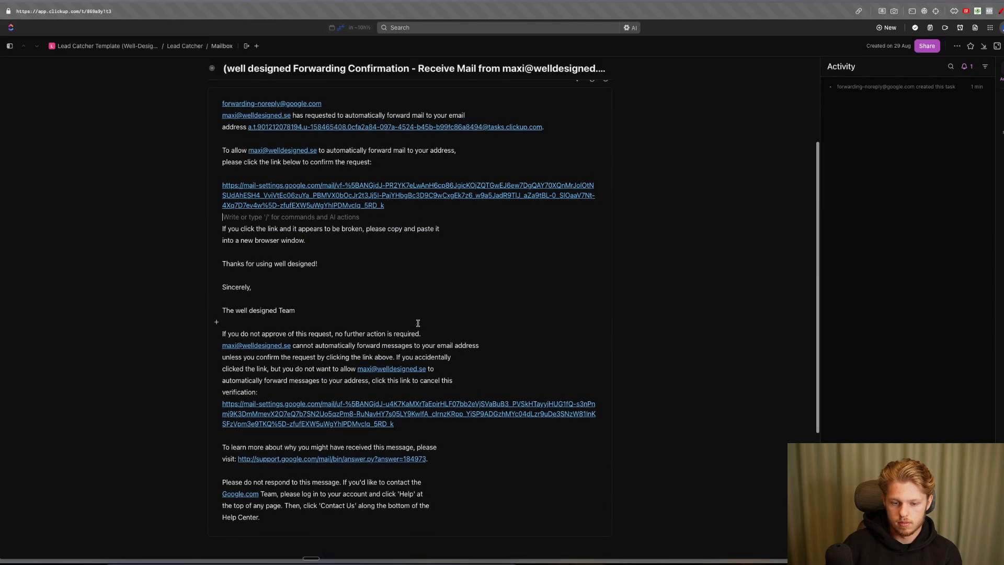
{"action": "scroll", "coordinate": [418, 323], "scroll_direction": "up", "scroll_amount": 3}
{"action": "left_click_drag", "start_coordinate": [385, 277], "coordinate": [221, 256]}
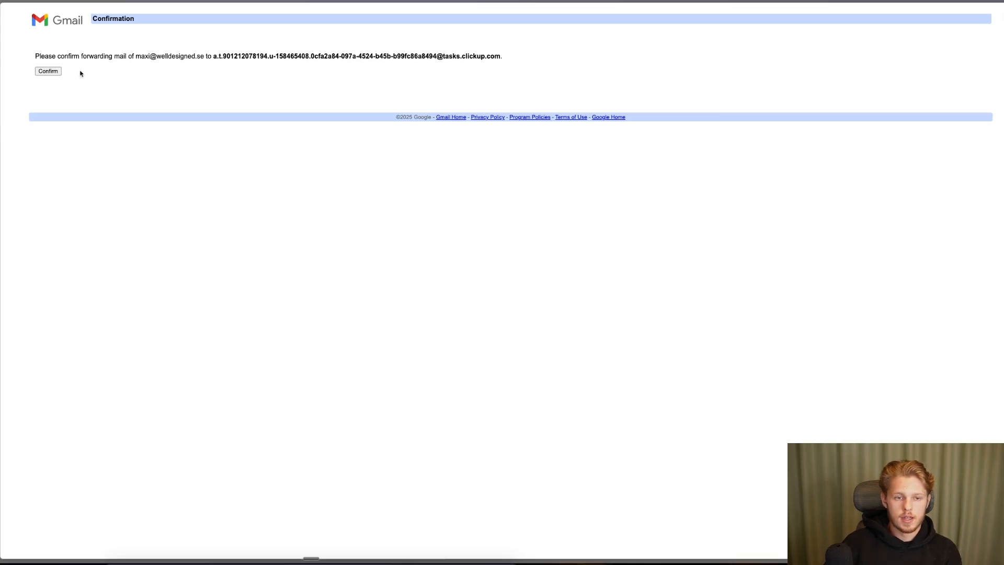
{"action": "left_click", "coordinate": [49, 71]}
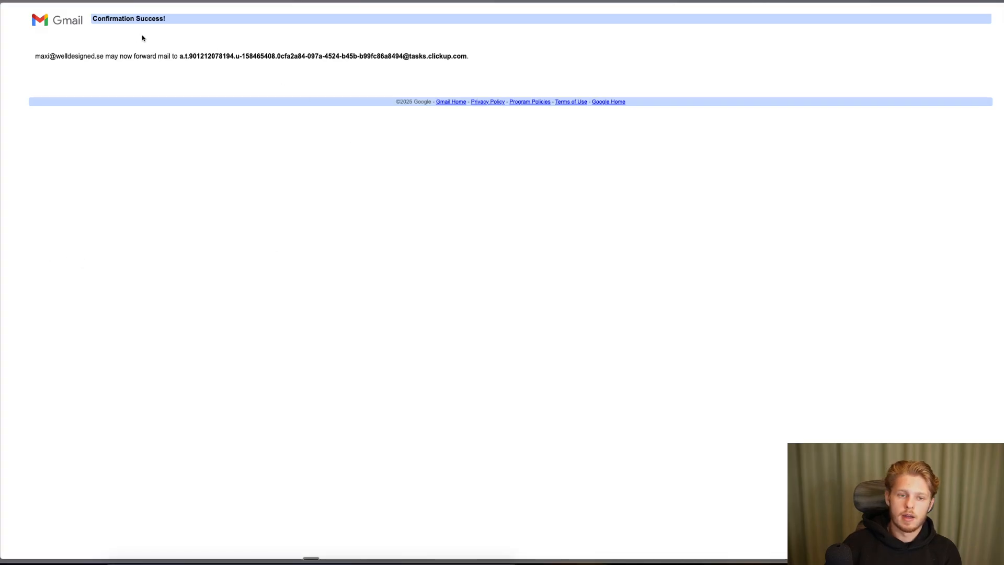
- Close the Gmail confirmation page and the forwarding-confirmation task, landing on the Mailbox list
{"action": "left_click_drag", "start_coordinate": [61, 56], "coordinate": [468, 56]}
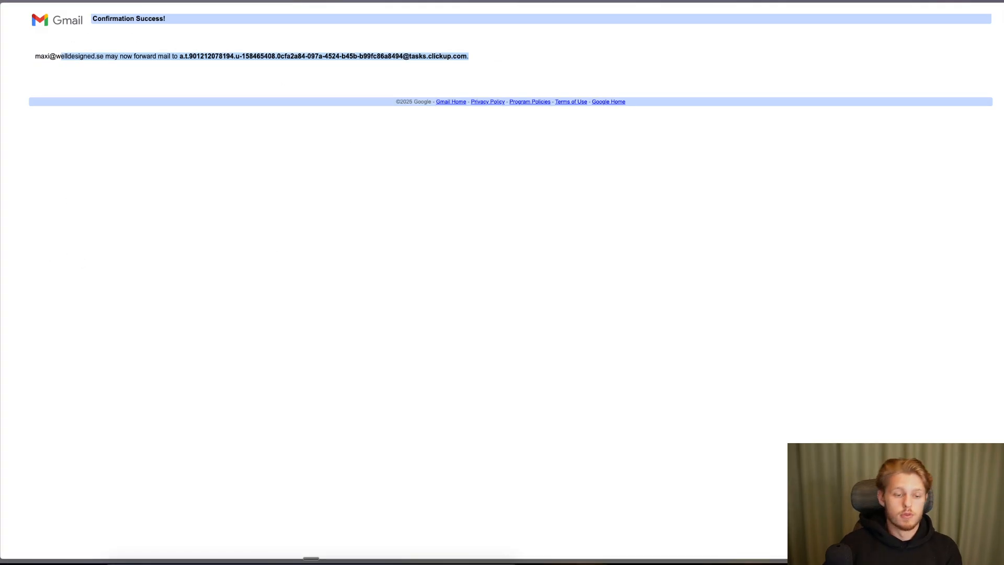
{"action": "key", "text": "super+w"}
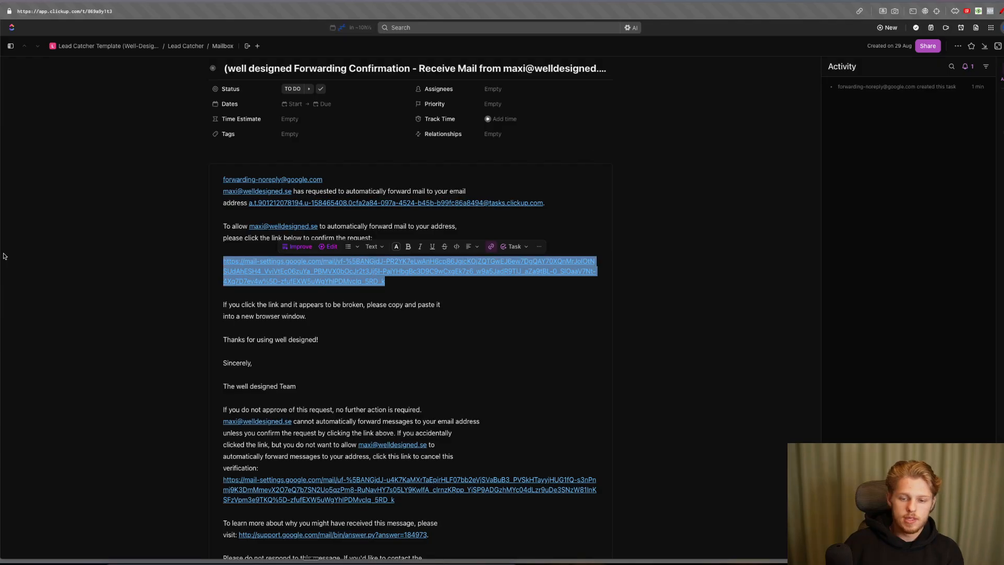
{"action": "key", "text": "Escape"}
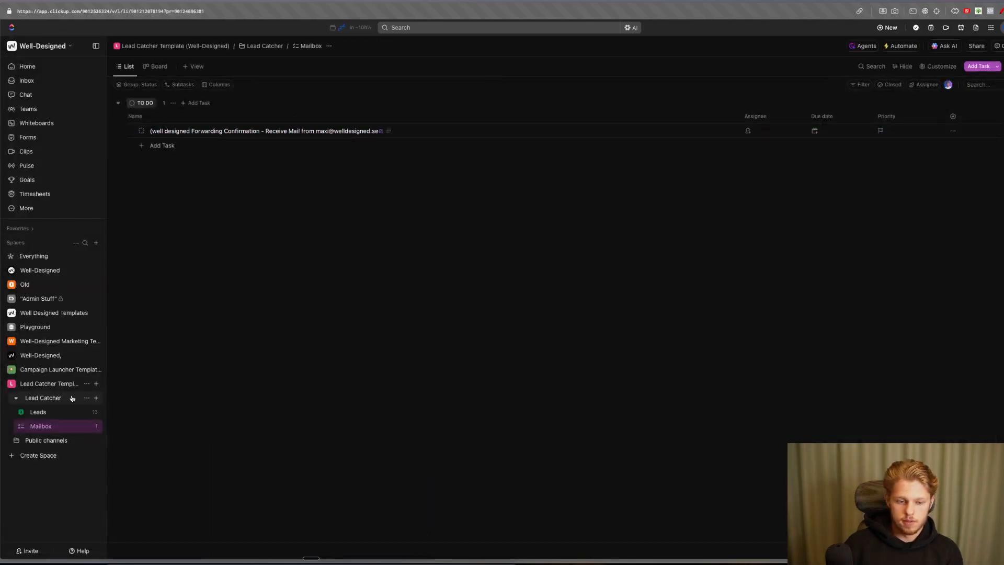
- Inspect a lead task's Activity panel in Leads for forwarded emails, flipping back and forth to Mailbox
{"action": "left_click", "coordinate": [56, 412]}
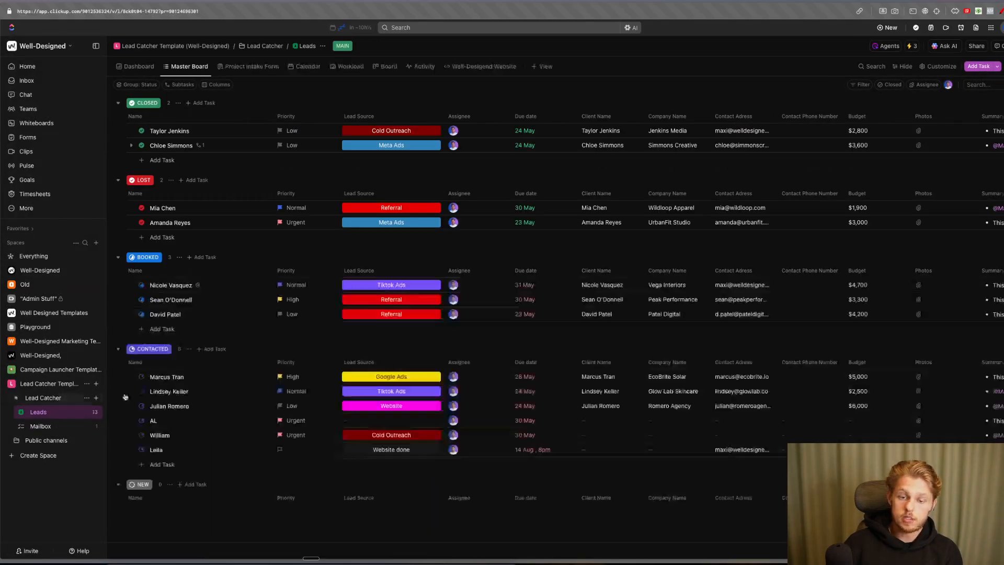
{"action": "left_click", "coordinate": [170, 285]}
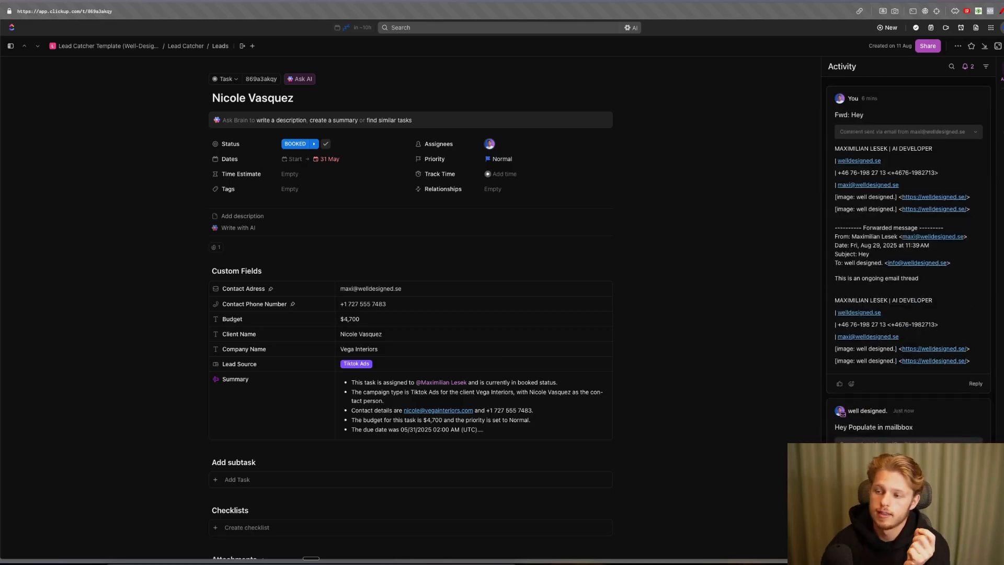
{"action": "key", "text": "Escape"}
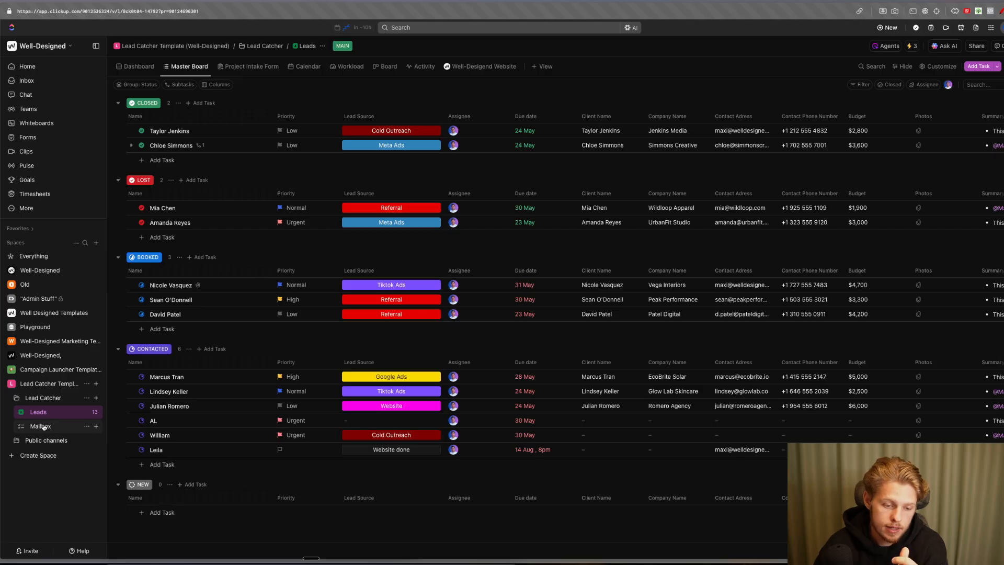
{"action": "left_click", "coordinate": [42, 426]}
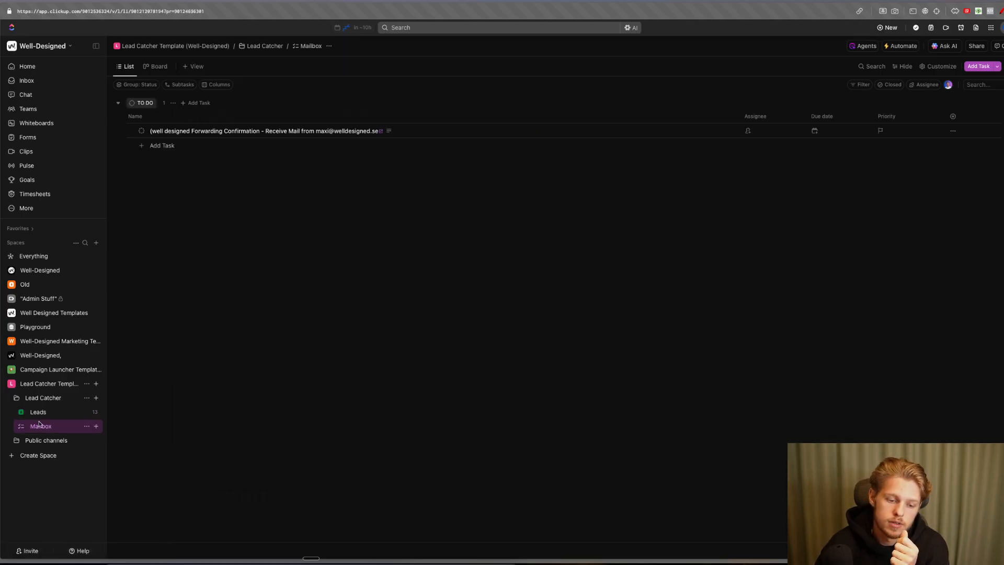
{"action": "left_click", "coordinate": [41, 413]}
{"action": "left_click", "coordinate": [26, 426]}
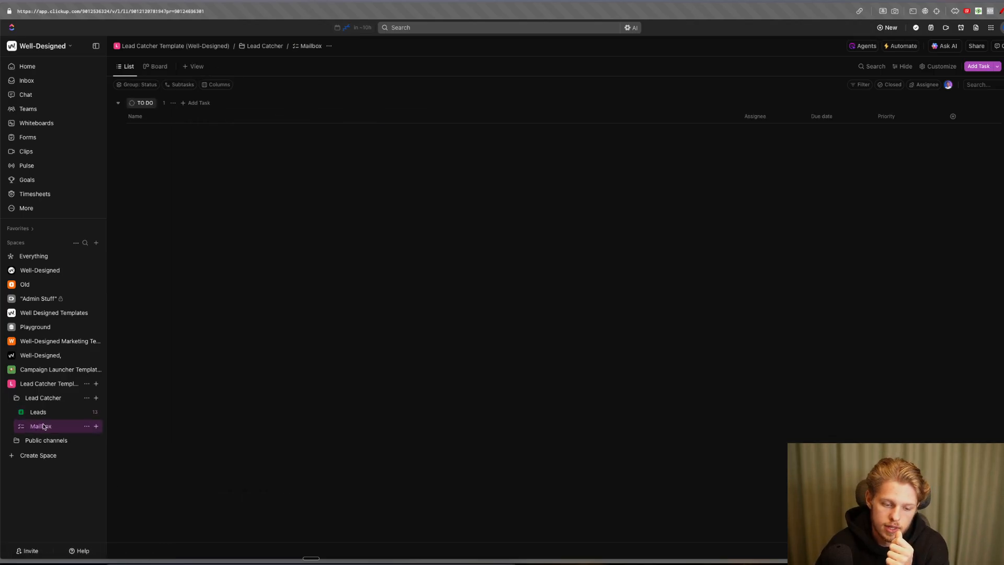
{"action": "left_click", "coordinate": [38, 412]}
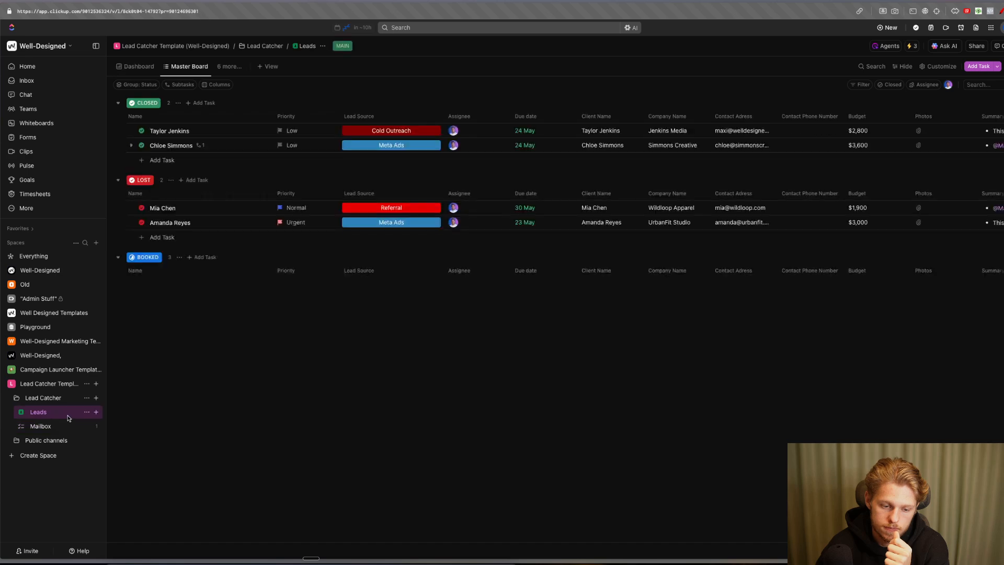
{"action": "left_click", "coordinate": [160, 285]}
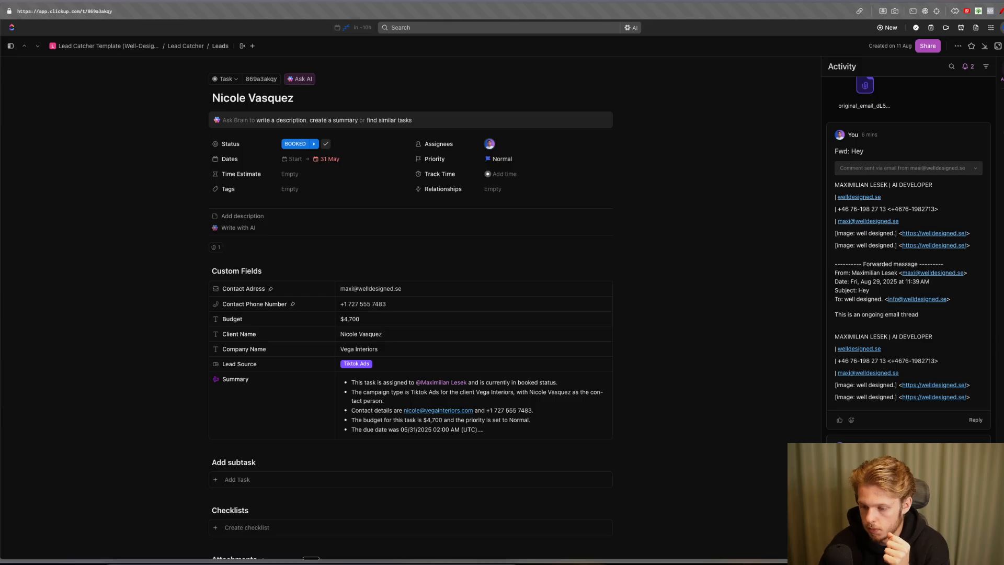
{"action": "left_click", "coordinate": [1003, 46]}
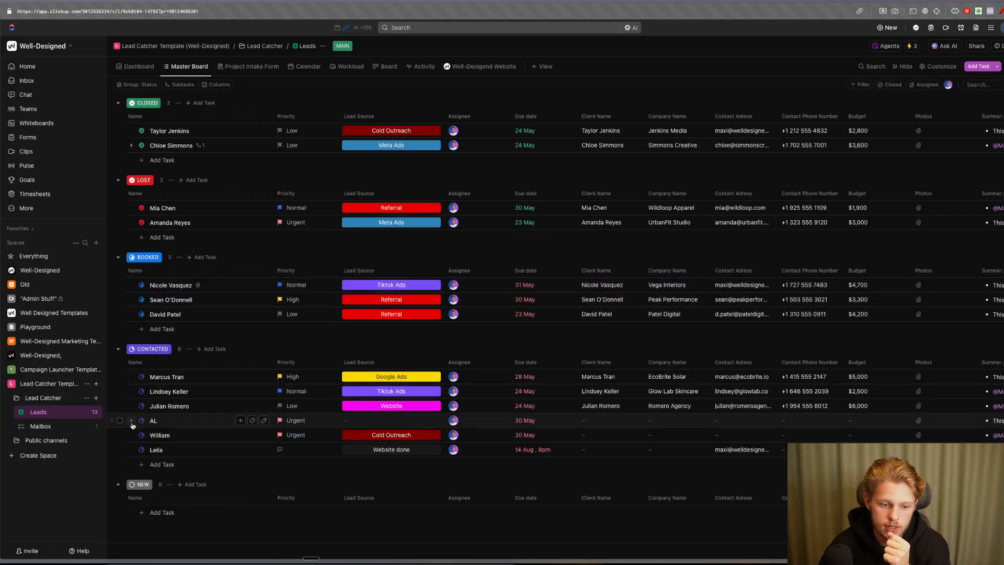
- Reload Mailbox, recheck the lead's activity, then return to Gmail's forwarding settings
{"action": "left_click", "coordinate": [40, 426]}
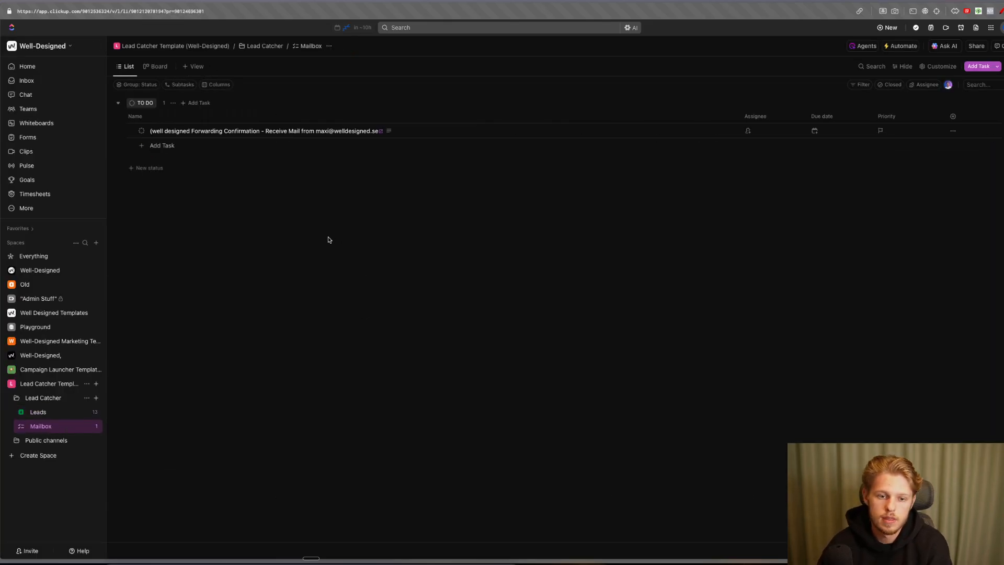
{"action": "key", "text": "super+r"}
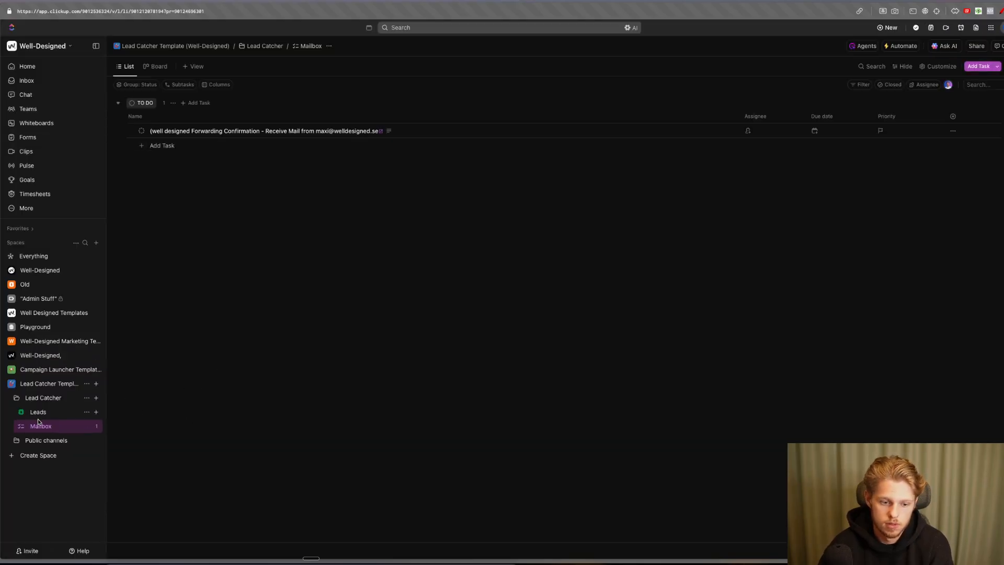
{"action": "left_click", "coordinate": [46, 415]}
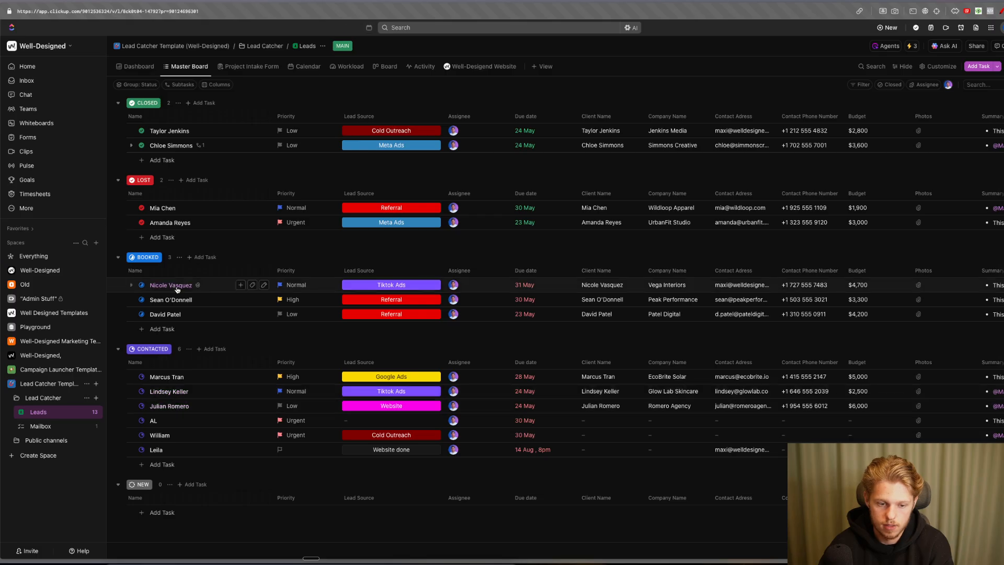
{"action": "left_click", "coordinate": [172, 286]}
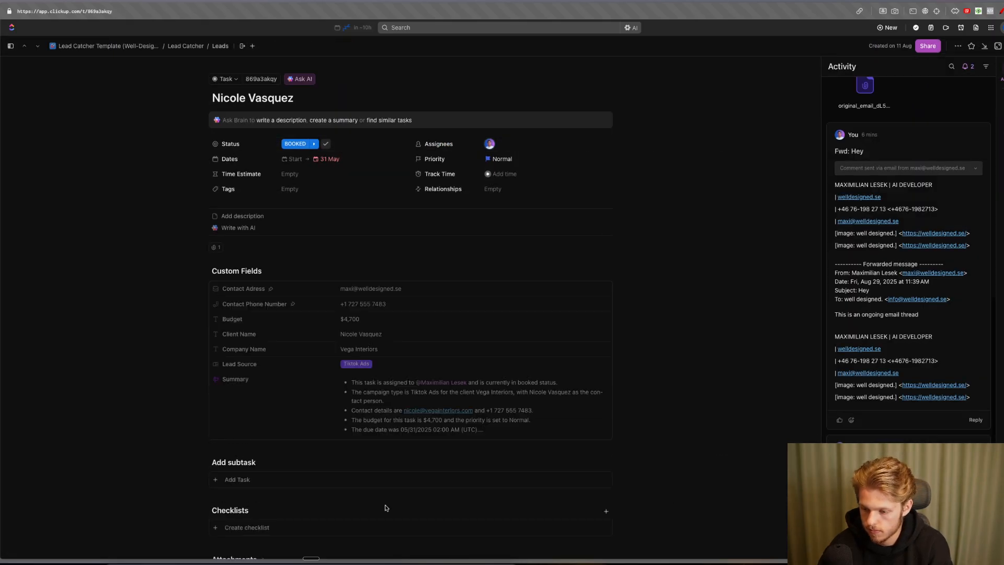
{"action": "left_click", "coordinate": [1002, 46]}
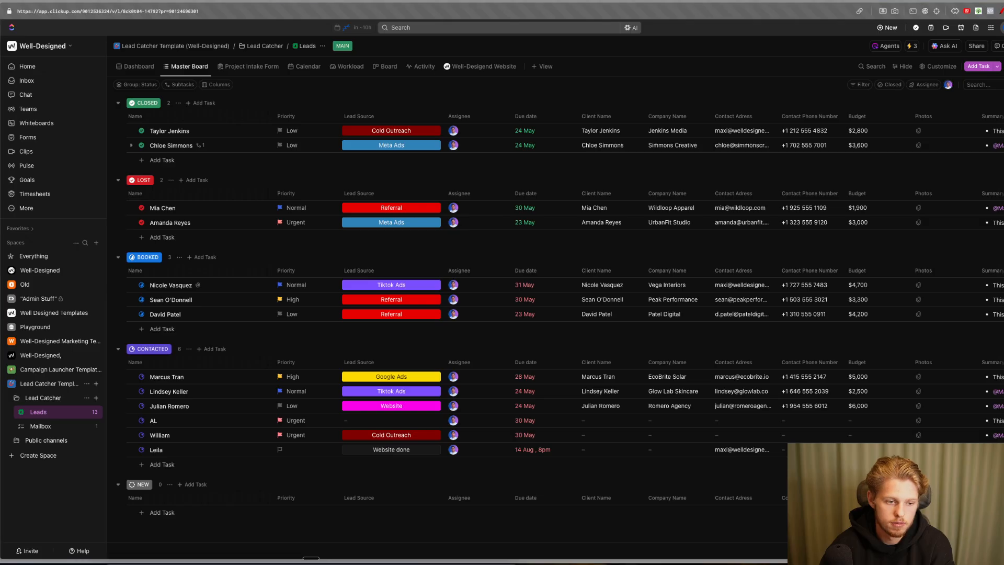
{"action": "left_click", "coordinate": [1, 261]}
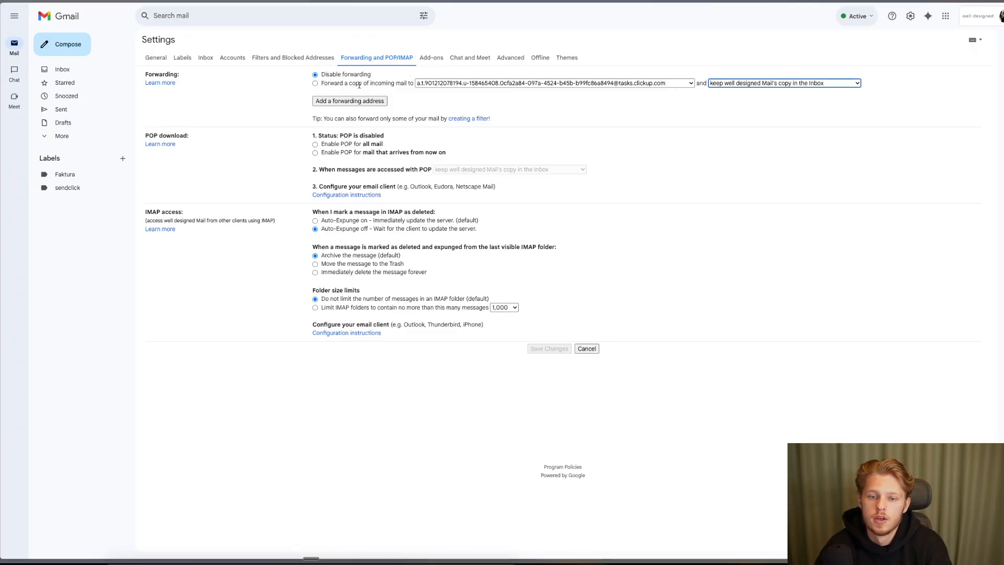
- Select 'Forward a copy of incoming mail to' the ClickUp address, keeping Gmail's copy in the Inbox
{"action": "left_click", "coordinate": [321, 85]}
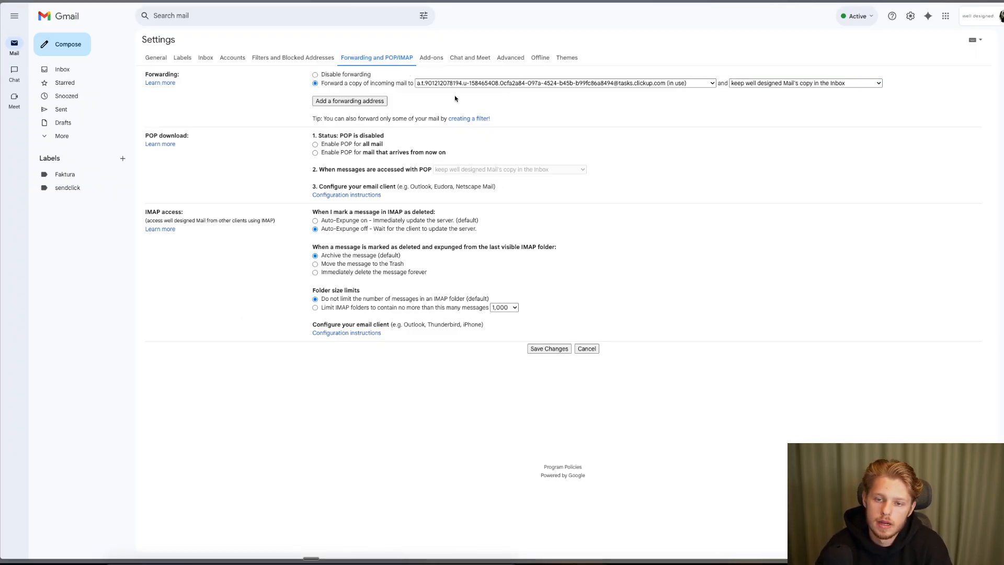
{"action": "left_click", "coordinate": [780, 85]}
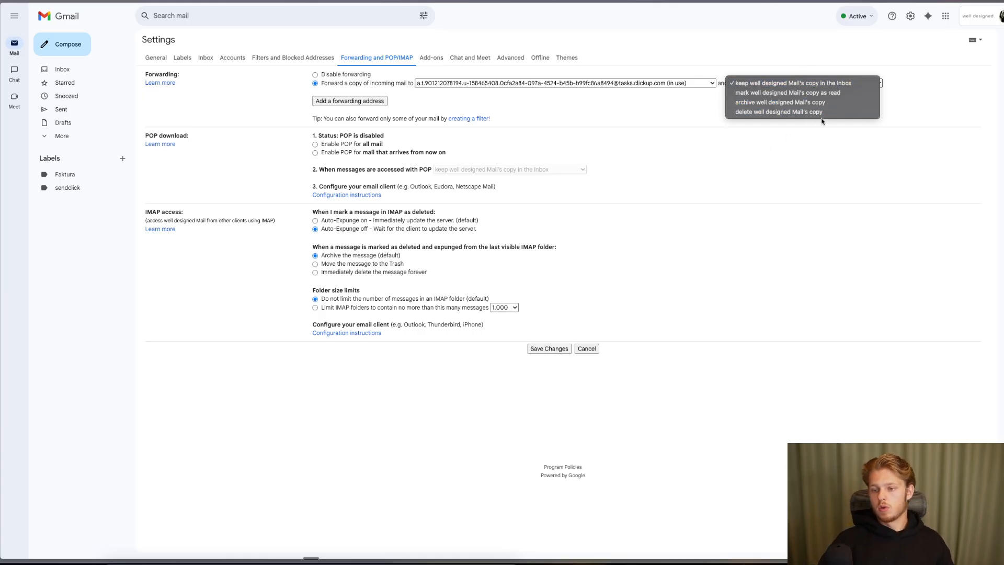
{"action": "left_click", "coordinate": [814, 164]}
{"action": "left_click", "coordinate": [764, 83]}
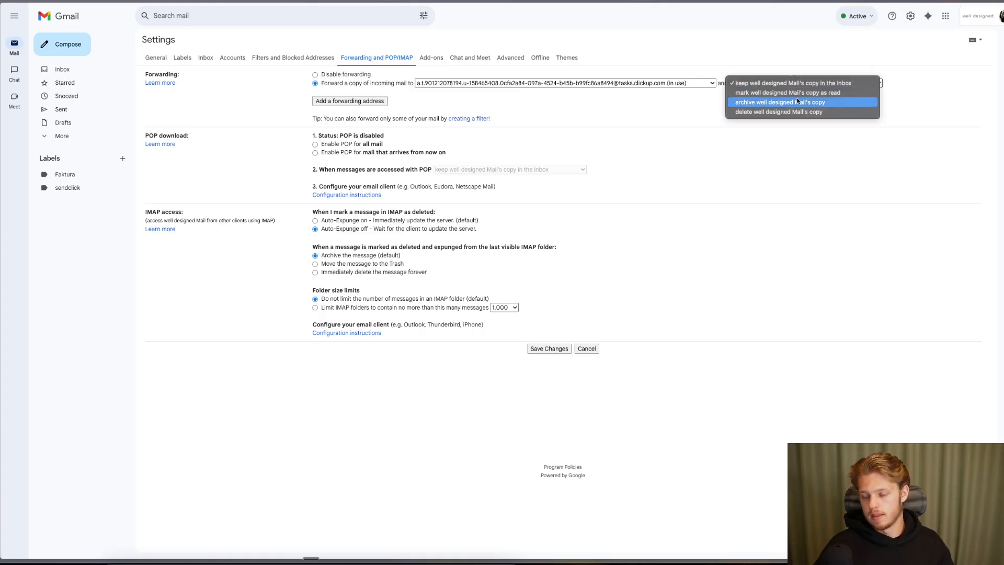
{"action": "left_click", "coordinate": [576, 96]}
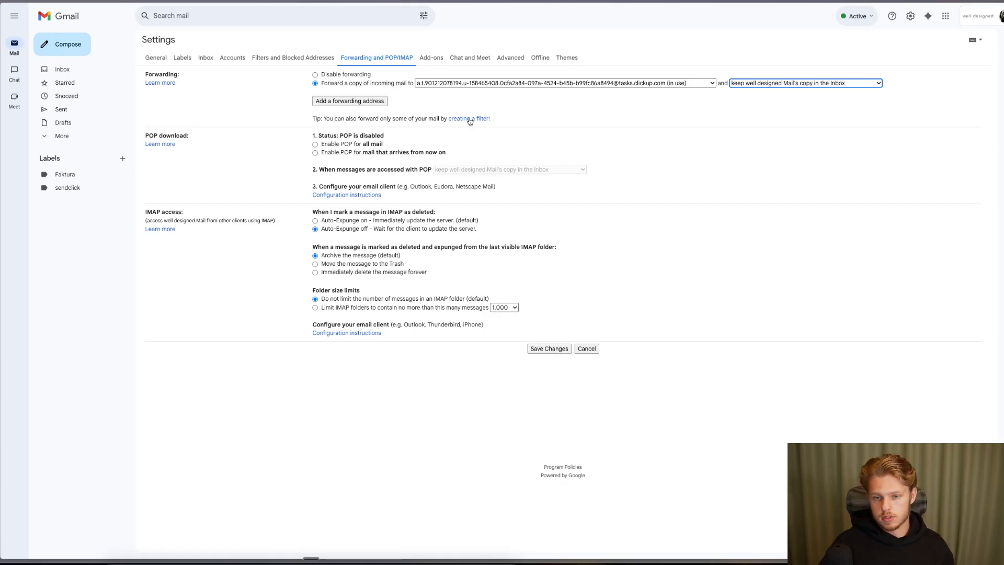
{"action": "left_click_drag", "start_coordinate": [328, 121], "coordinate": [393, 120]}
{"action": "left_click", "coordinate": [455, 106]}
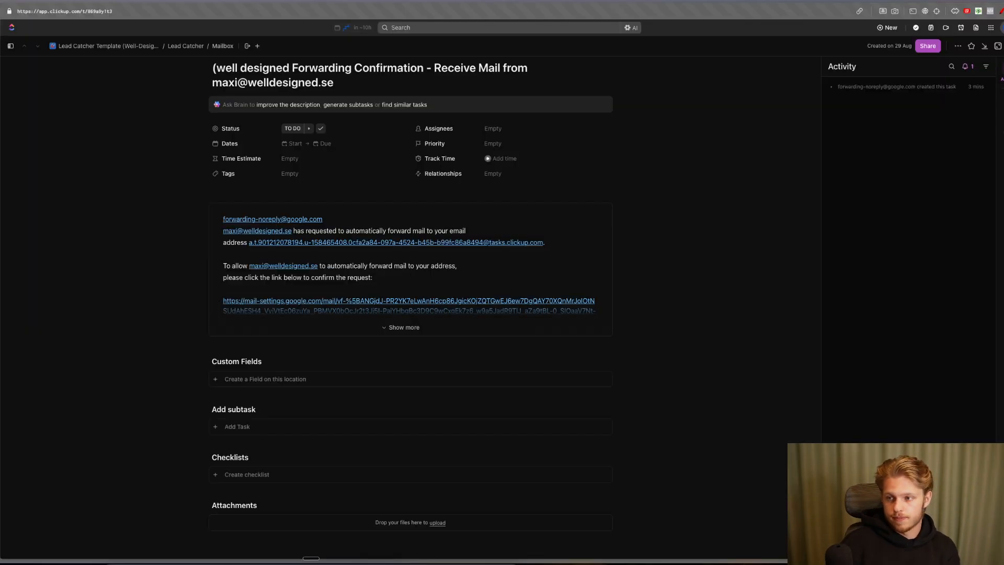
- Open the lead task in Leads to read its newest forwarded email, then check Mailbox and return to Leads
{"action": "left_click", "coordinate": [91, 386]}
{"action": "left_click", "coordinate": [72, 411]}
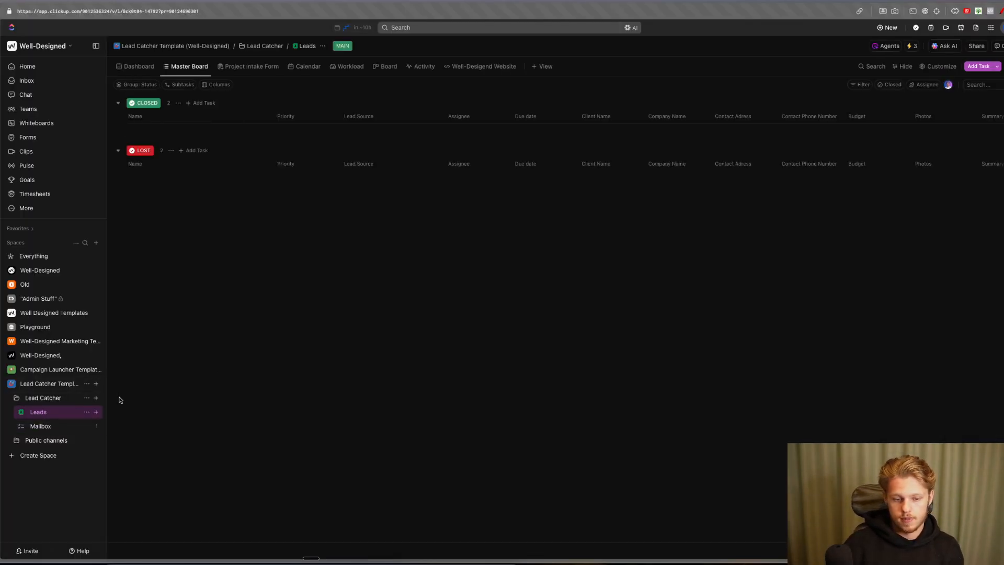
{"action": "mouse_move", "coordinate": [159, 379]}
{"action": "left_mouse_down"}
{"action": "mouse_move", "coordinate": [196, 366]}
{"action": "mouse_move", "coordinate": [170, 373]}
{"action": "left_mouse_up"}
{"action": "left_click", "coordinate": [159, 286]}
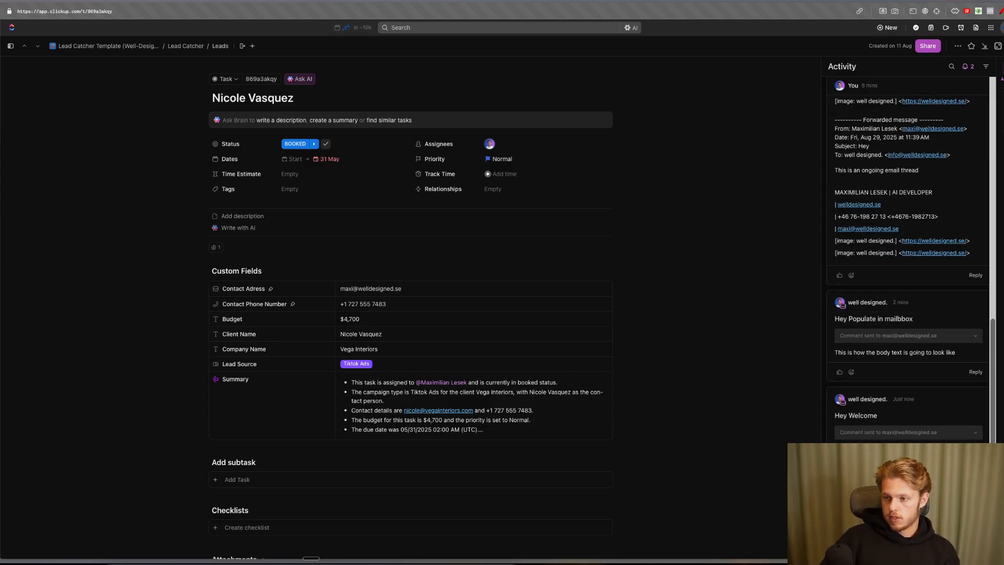
{"action": "left_click", "coordinate": [1003, 46]}
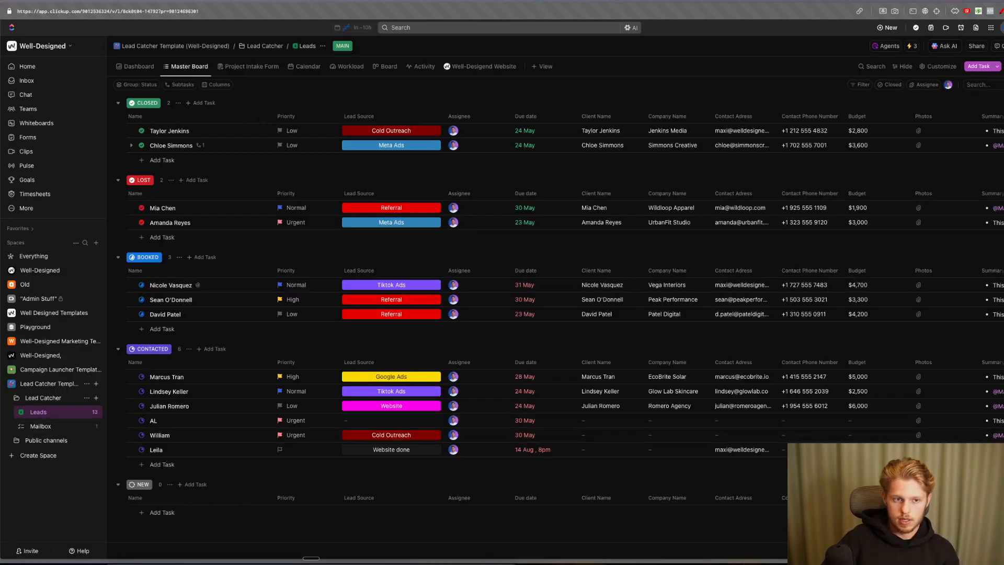
{"action": "left_click", "coordinate": [1002, 11]}
{"action": "left_click_drag", "start_coordinate": [29, 436], "coordinate": [87, 435]}
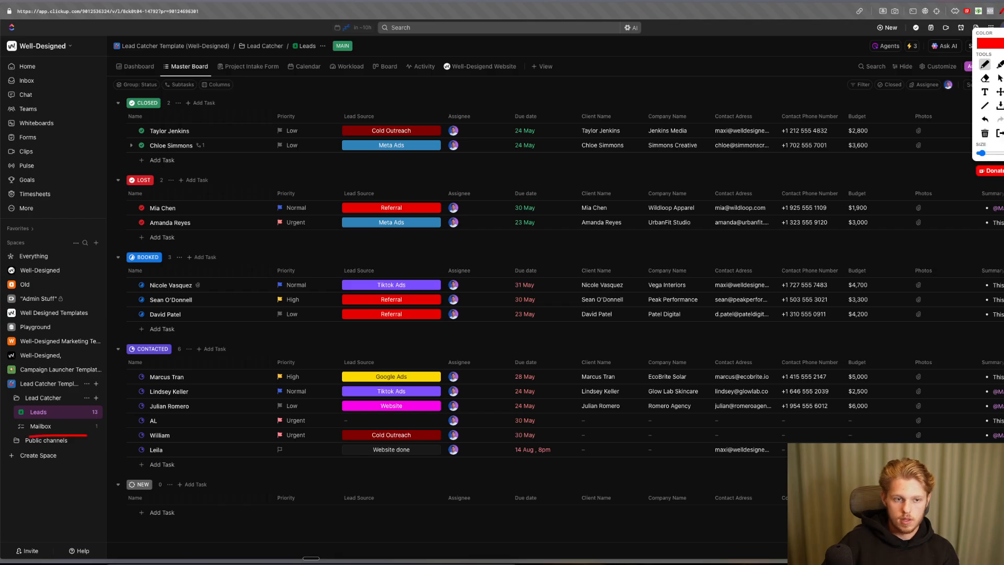
{"action": "key", "text": "Escape"}
{"action": "left_click", "coordinate": [41, 426]}
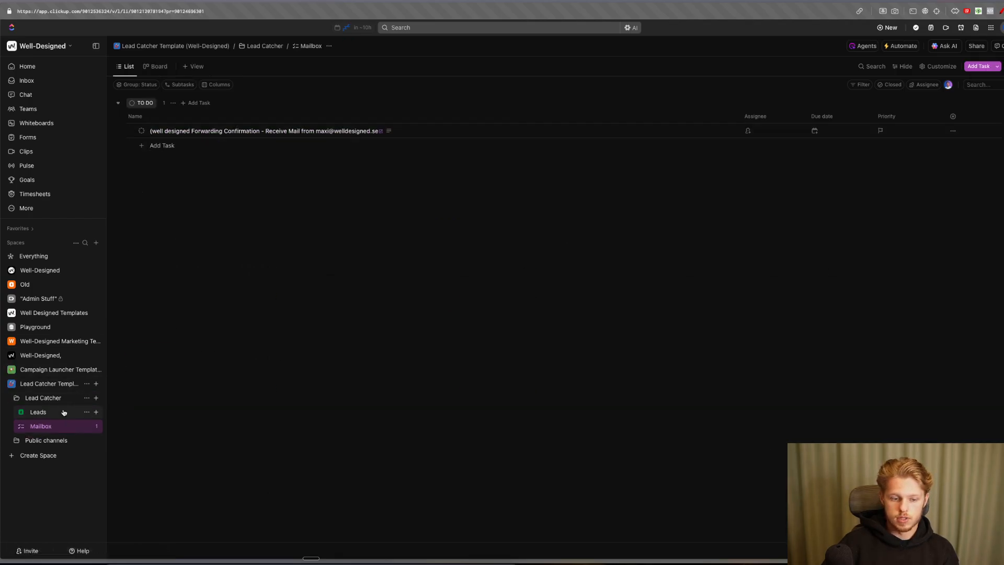
{"action": "left_click", "coordinate": [65, 415]}
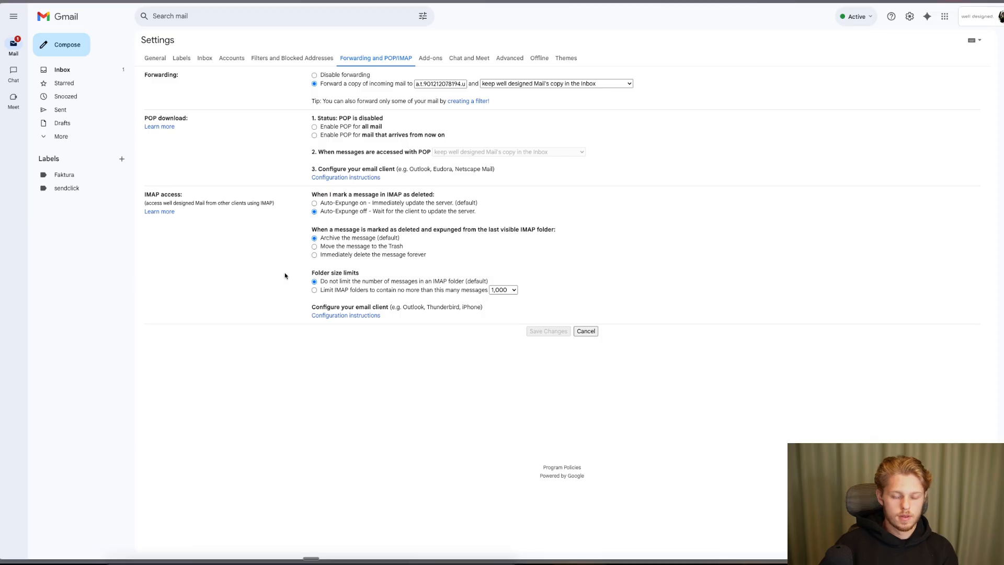
- Underline the save step in Gmail's forwarding settings, then open the booked Vega Interiors lead task in ClickUp
{"action": "key", "text": "alt+shift+m"}
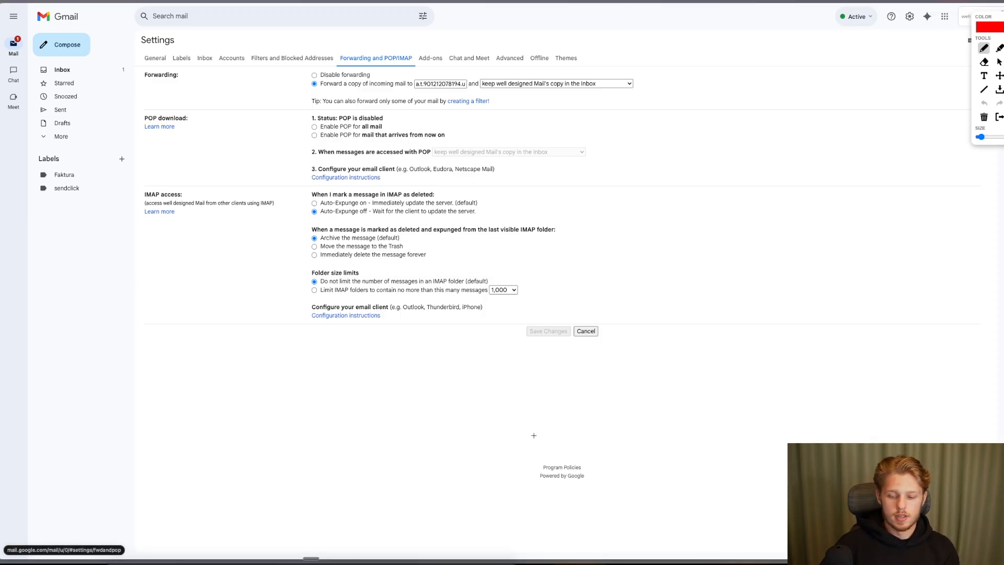
{"action": "left_click_drag", "start_coordinate": [520, 339], "coordinate": [562, 338]}
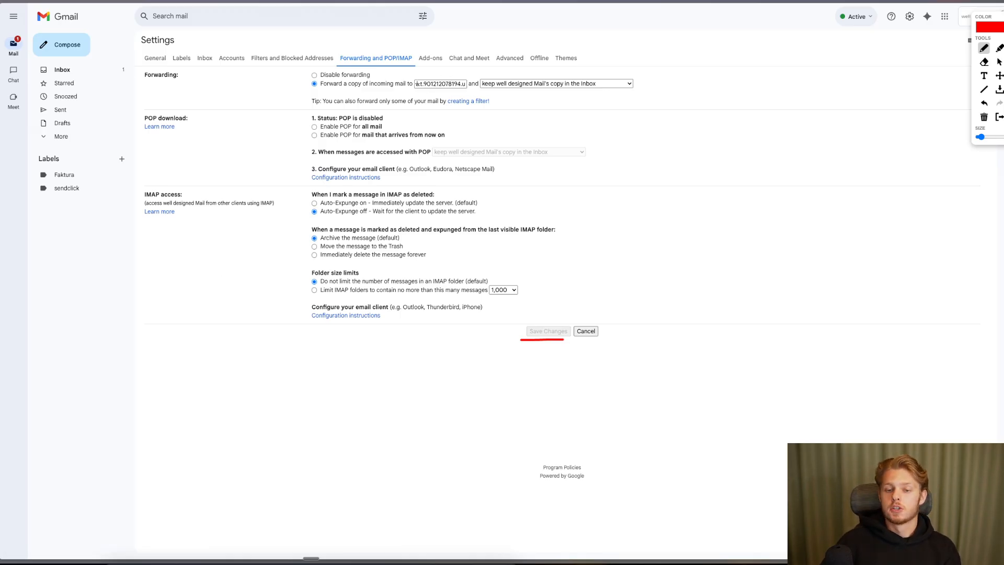
{"action": "left_click_drag", "start_coordinate": [418, 91], "coordinate": [552, 90]}
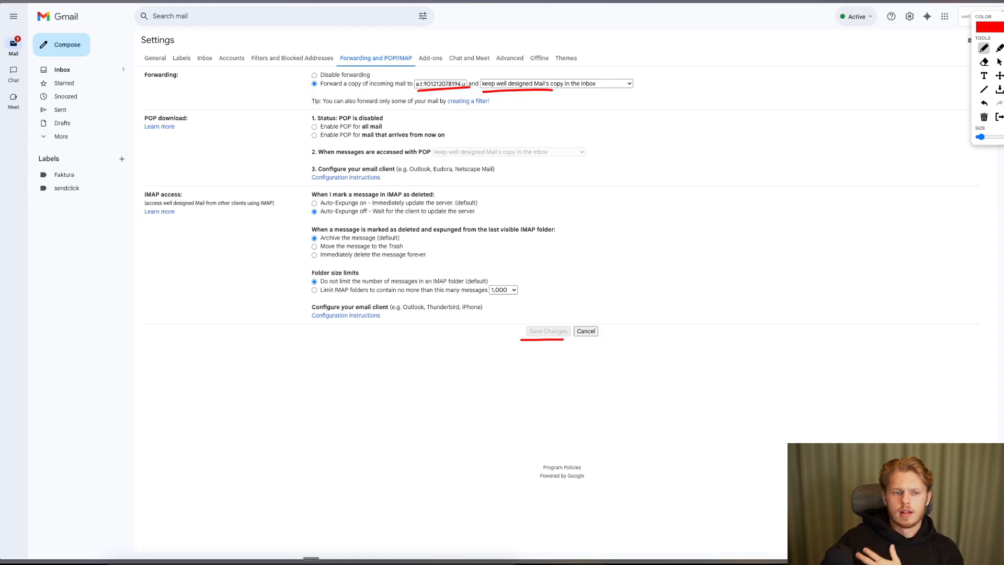
{"action": "key", "text": "Escape"}
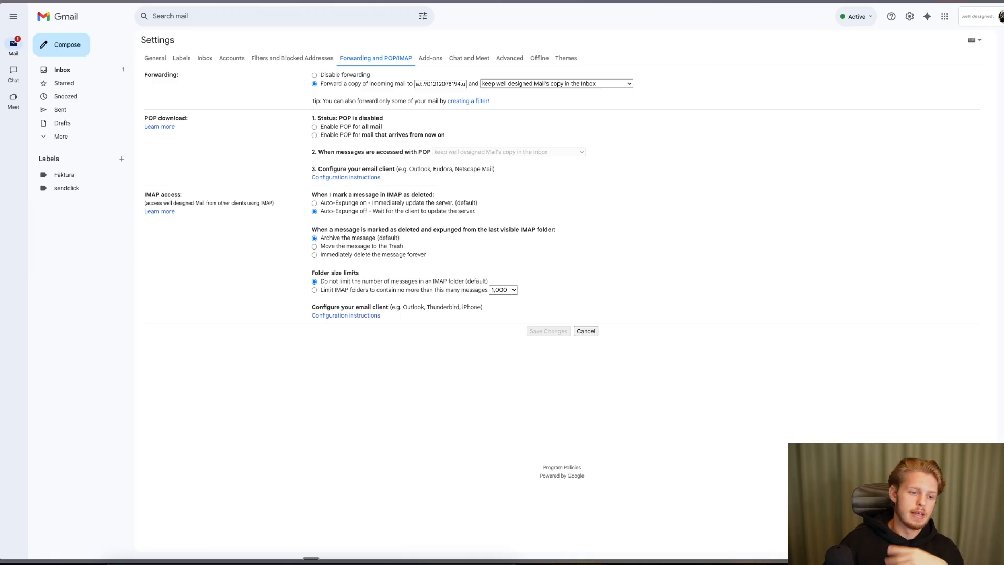
{"action": "left_click", "coordinate": [1, 38]}
{"action": "left_click_drag", "start_coordinate": [524, 341], "coordinate": [563, 340]}
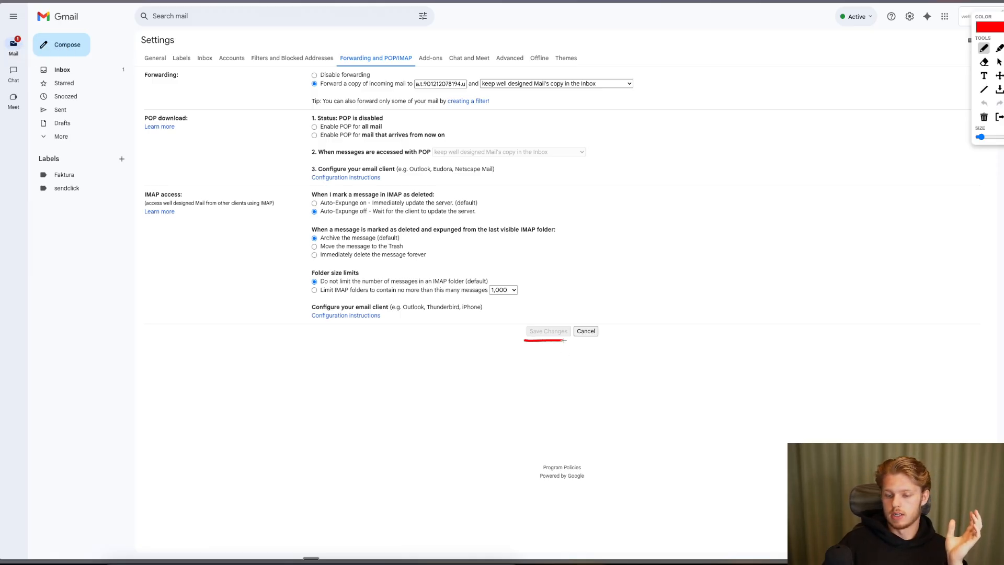
{"action": "key", "text": "Escape"}
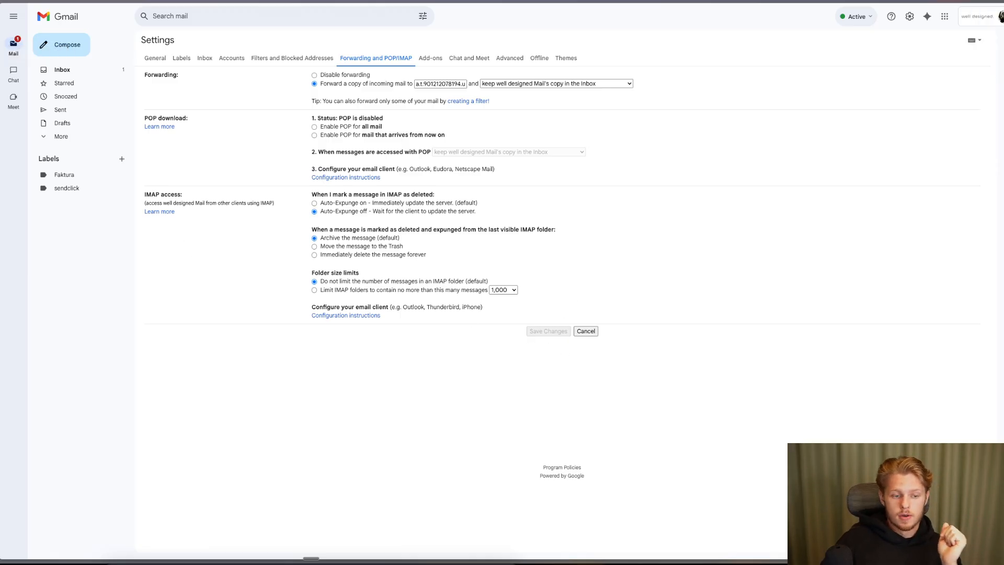
{"action": "key", "text": "ctrl+Tab"}
{"action": "left_click", "coordinate": [176, 286]}
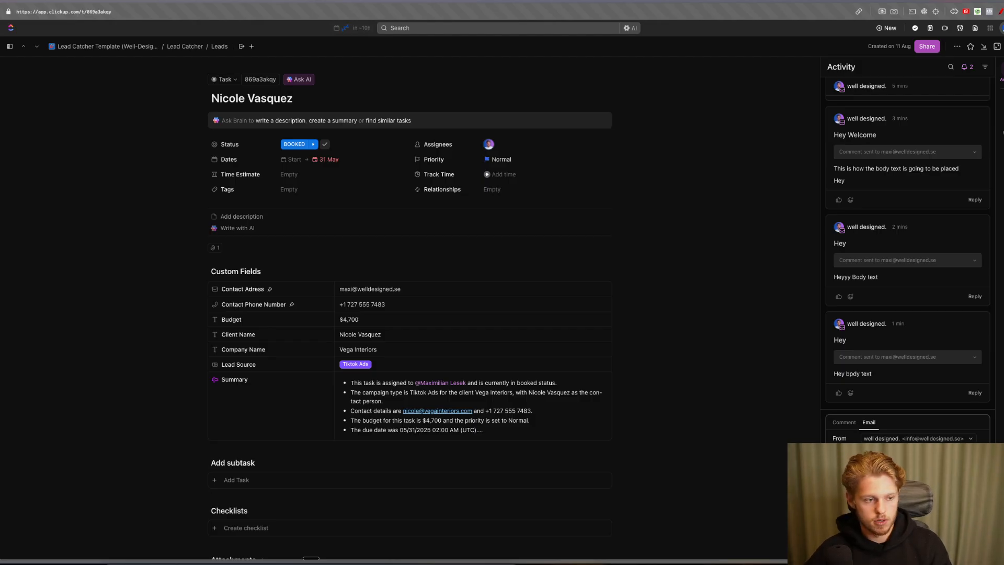
- Send the test email from the lead task's Activity composer and close the task
{"action": "scroll", "coordinate": [907, 235], "scroll_direction": "down", "scroll_amount": 2}
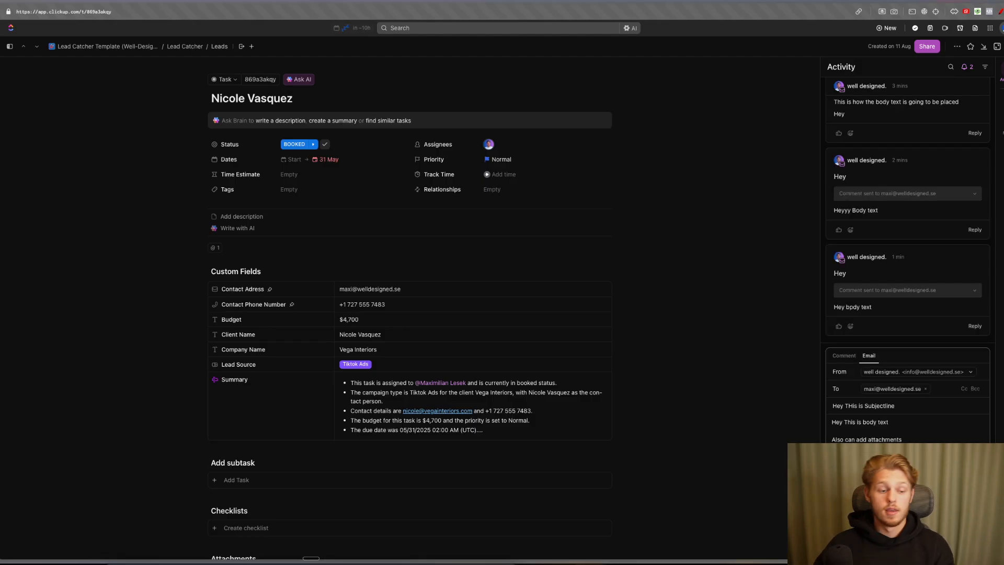
{"action": "key", "text": "super+Return"}
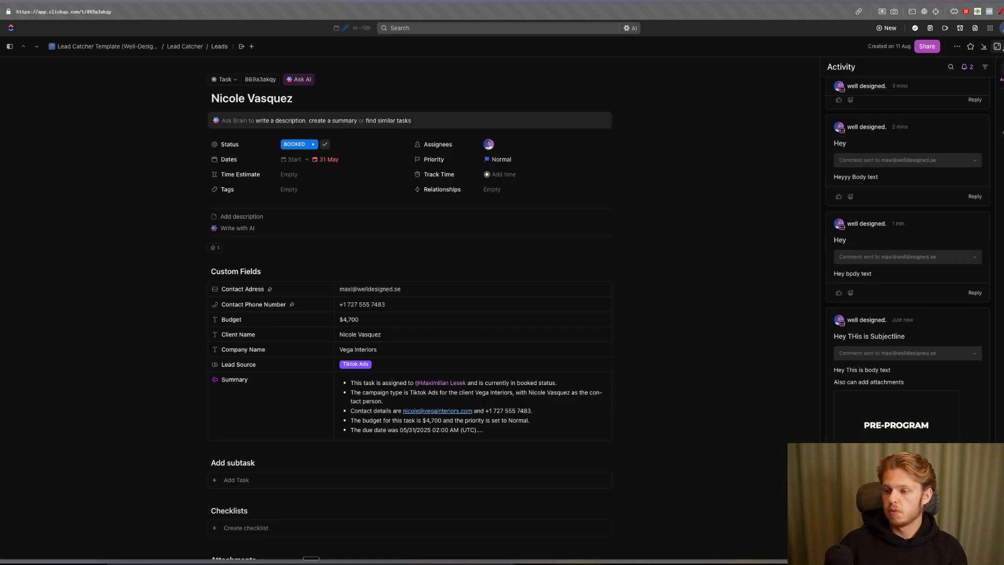
{"action": "left_click", "coordinate": [997, 46]}
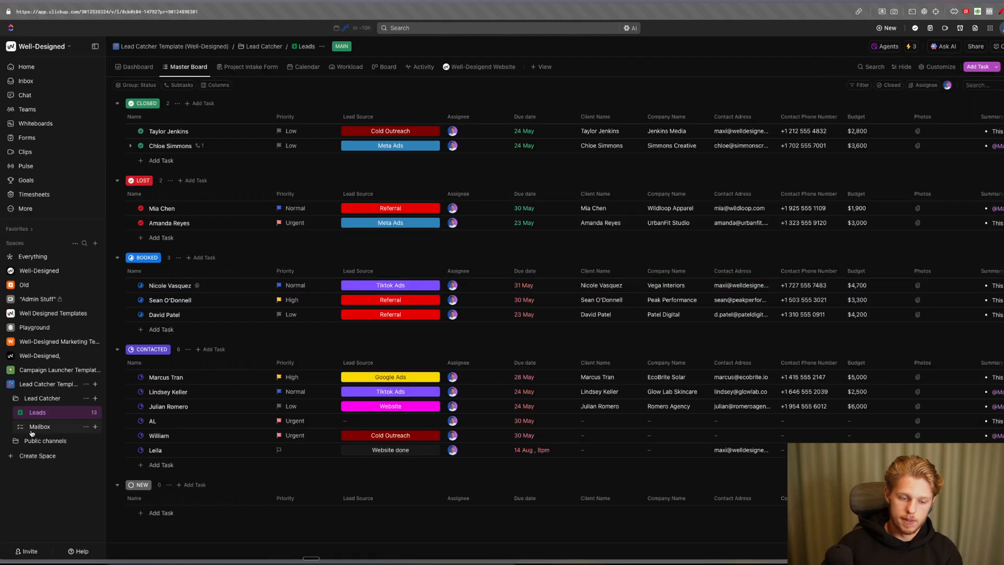
- Show Mailbox and underline the new 'Hey THis is Subjectline' task
{"action": "left_click", "coordinate": [44, 427]}
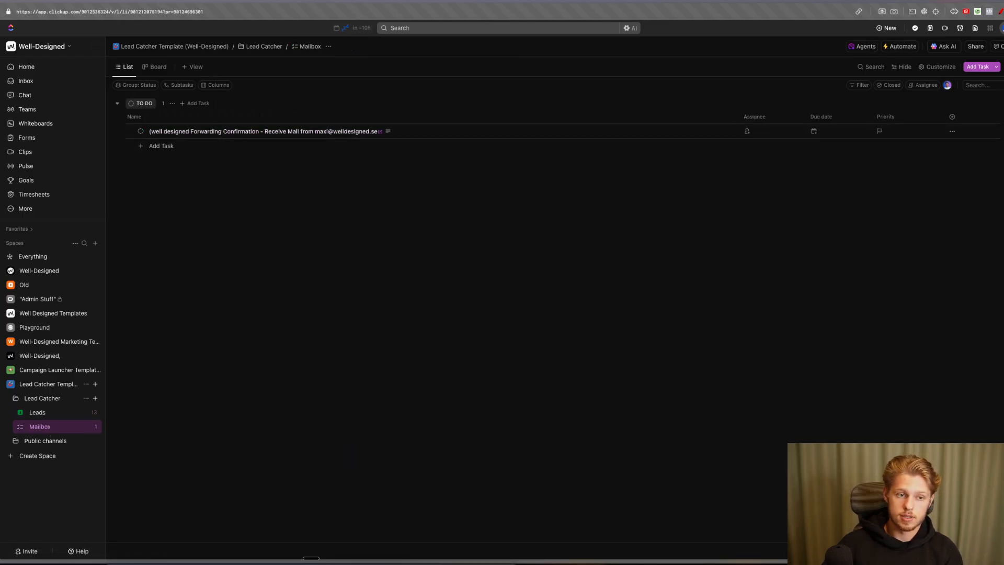
{"action": "left_click", "coordinate": [58, 412]}
{"action": "left_click", "coordinate": [56, 426]}
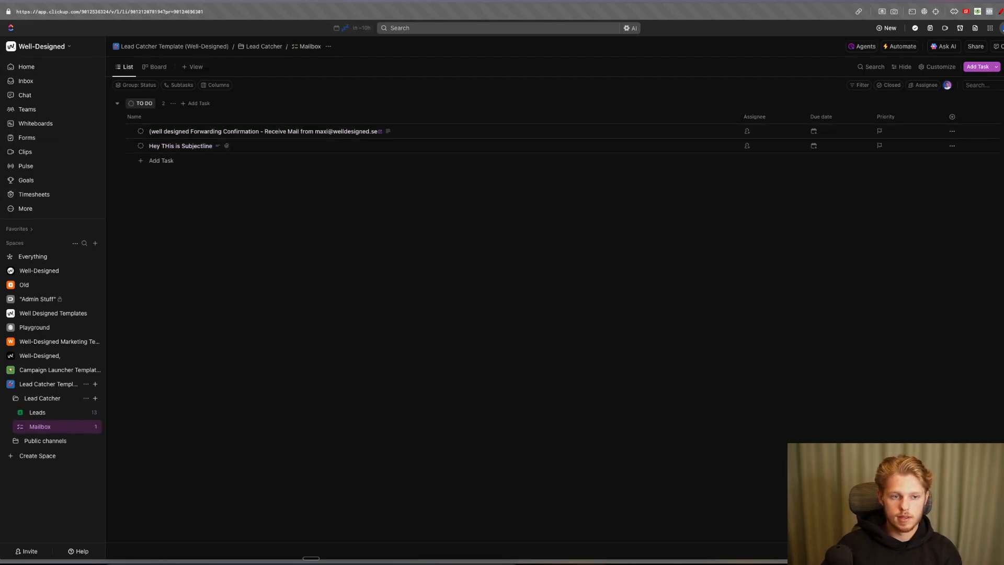
{"action": "left_click", "coordinate": [1, 51]}
{"action": "left_click_drag", "start_coordinate": [144, 153], "coordinate": [206, 153]}
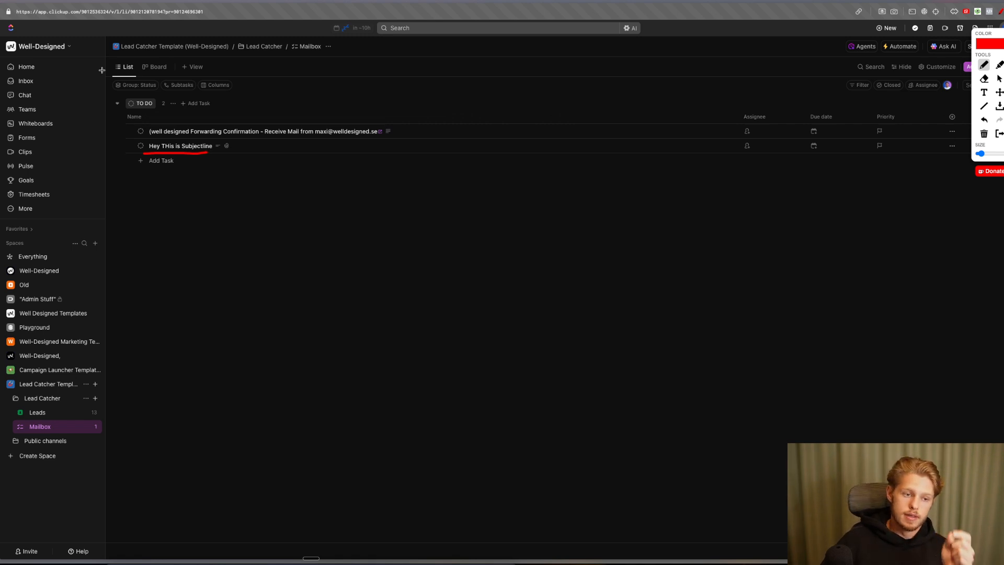
{"action": "key", "text": "Escape"}
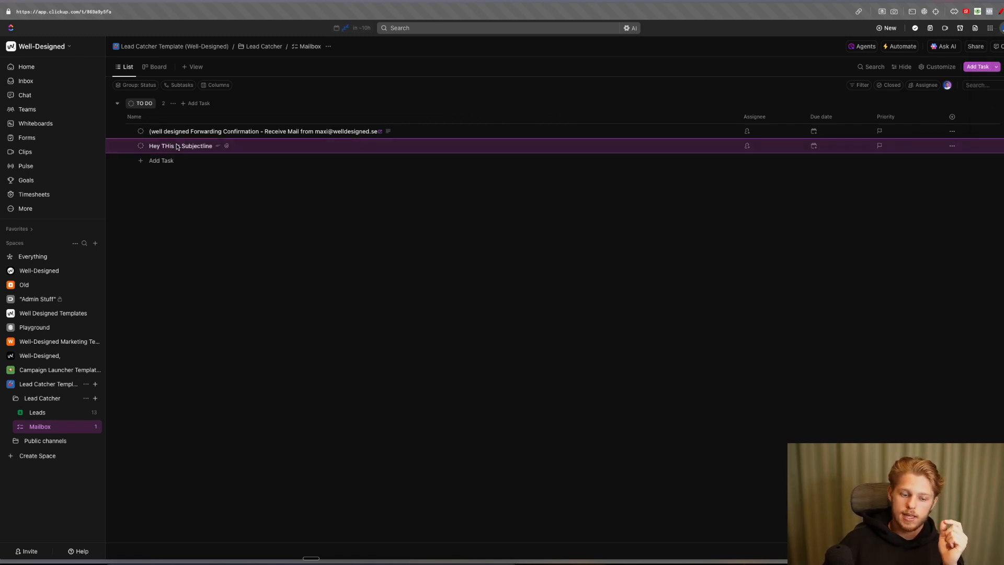
- Open 'Hey THis is Subjectline' and underline its body text and attachment line
{"action": "left_click", "coordinate": [180, 146]}
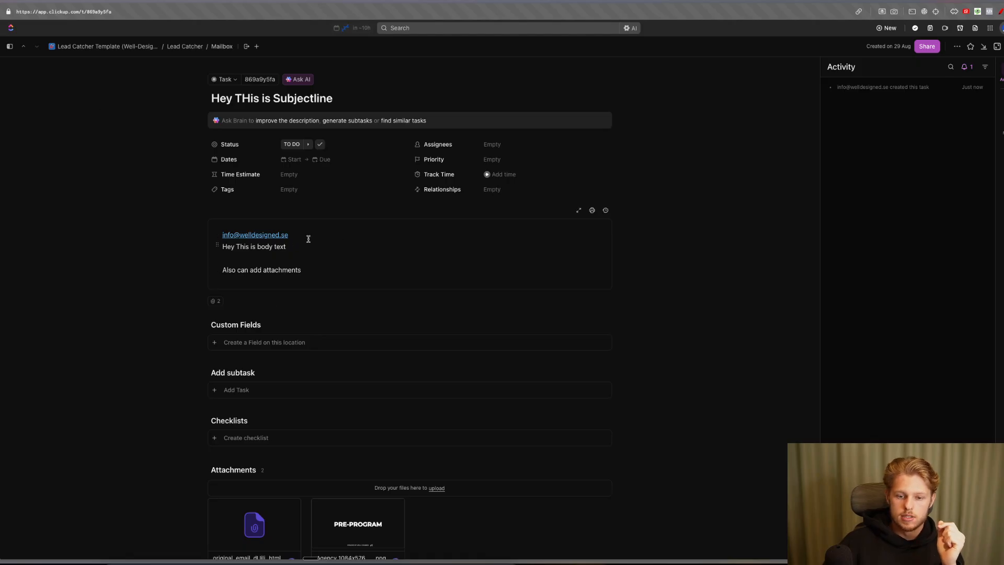
{"action": "left_click", "coordinate": [1001, 11]}
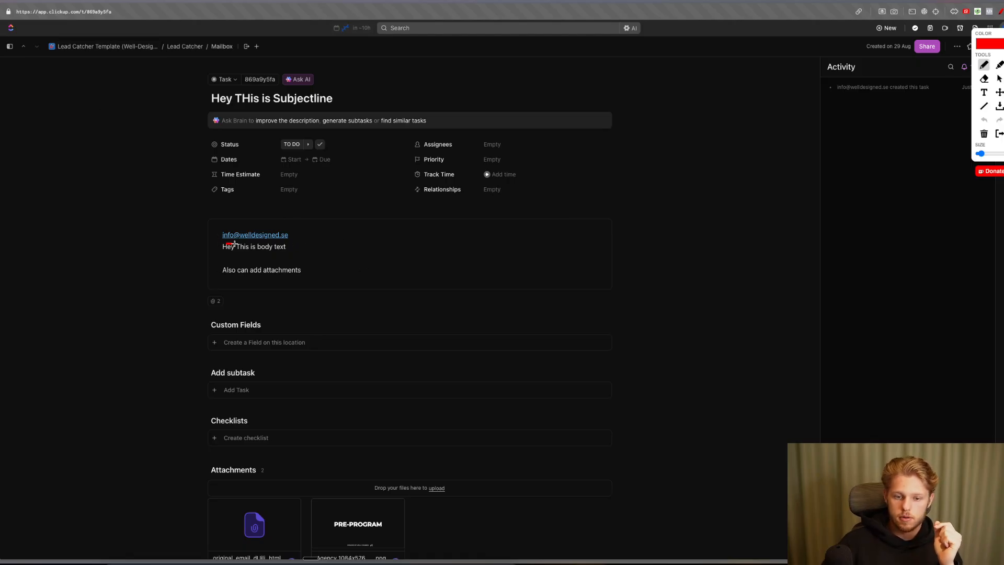
{"action": "mouse_move", "coordinate": [235, 243]}
{"action": "left_mouse_down"}
{"action": "mouse_move", "coordinate": [286, 244]}
{"action": "mouse_move", "coordinate": [290, 253]}
{"action": "left_mouse_up"}
{"action": "left_click_drag", "start_coordinate": [231, 272], "coordinate": [322, 271]}
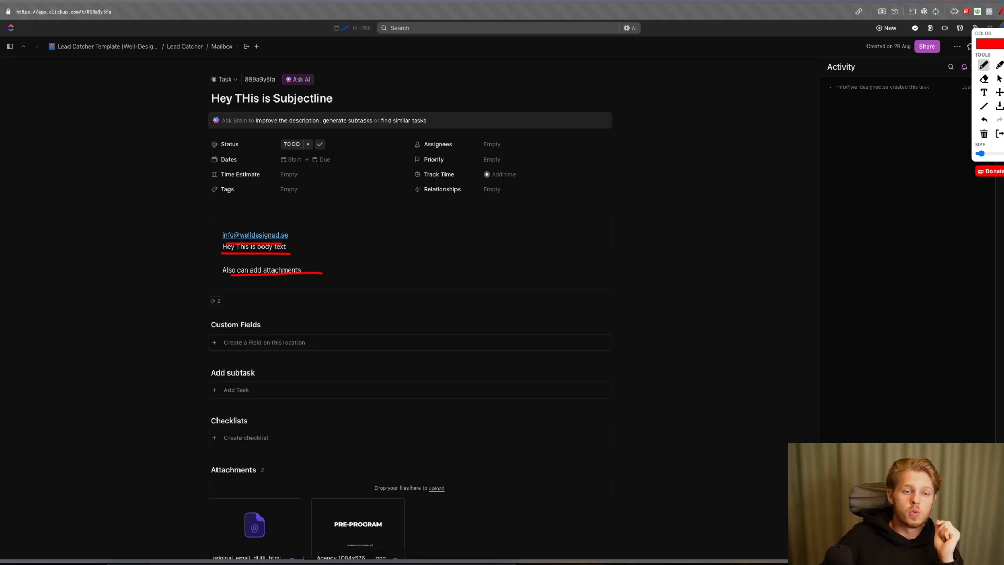
{"action": "key", "text": "Escape"}
- Preview the original email HTML and the PRE-PROGRAM PNG attachments, then close the task
{"action": "scroll", "coordinate": [172, 259], "scroll_direction": "down", "scroll_amount": 3}
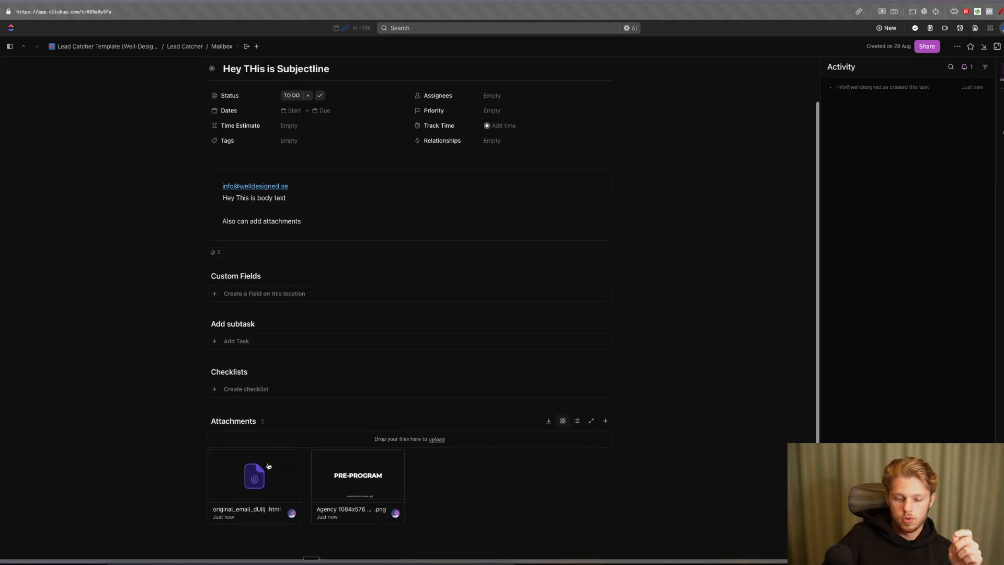
{"action": "left_click", "coordinate": [270, 472]}
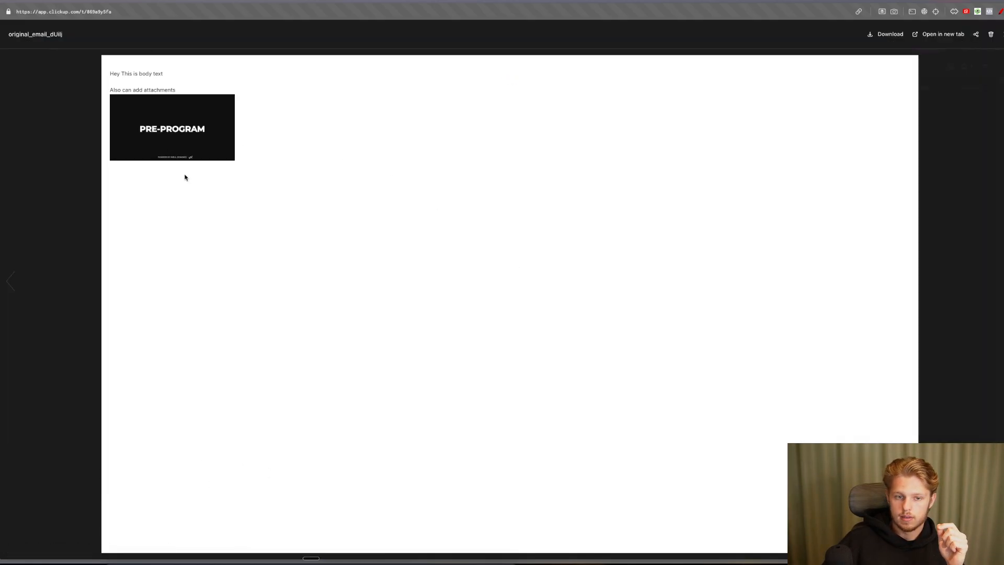
{"action": "left_click", "coordinate": [60, 105]}
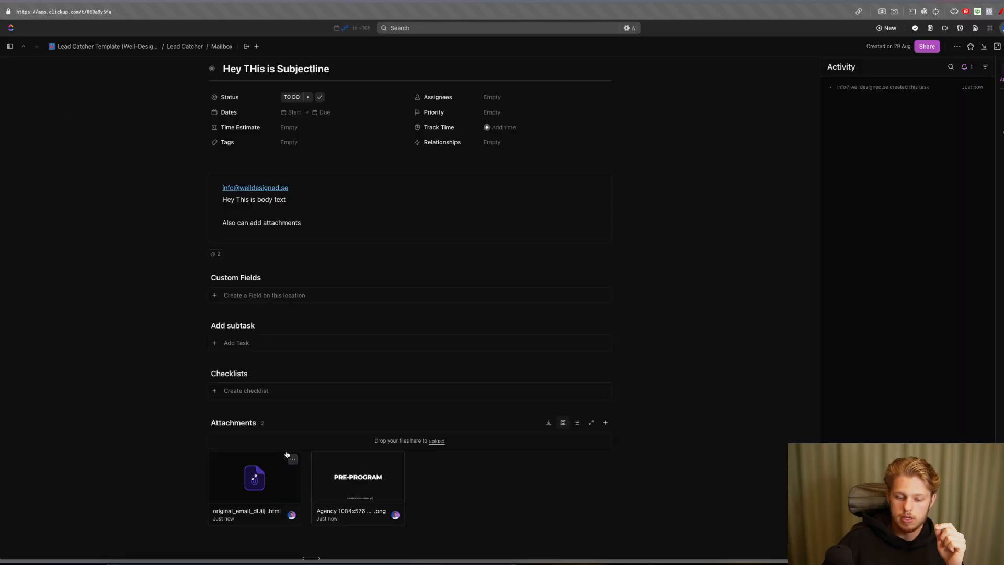
{"action": "left_click", "coordinate": [364, 474]}
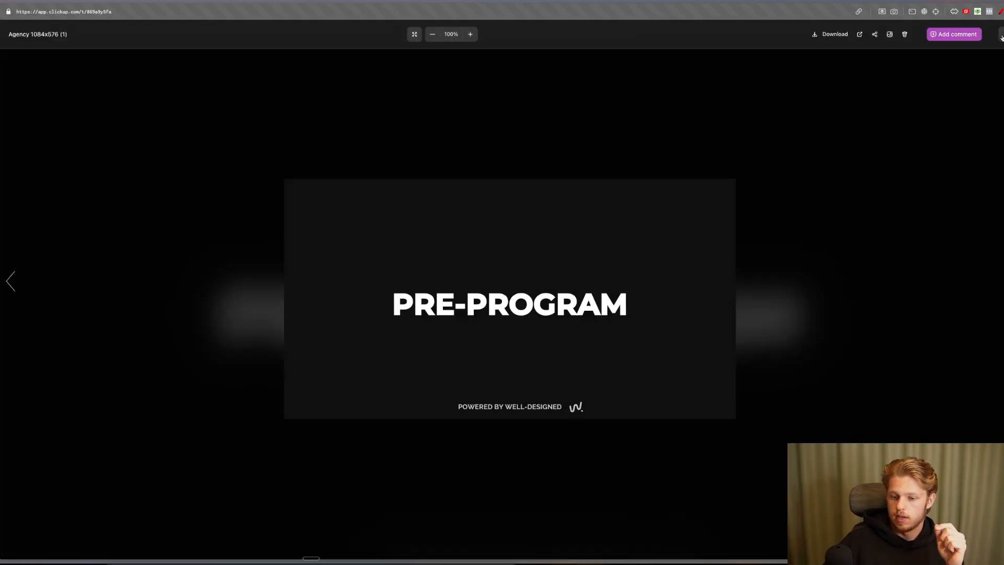
{"action": "left_click", "coordinate": [1001, 35]}
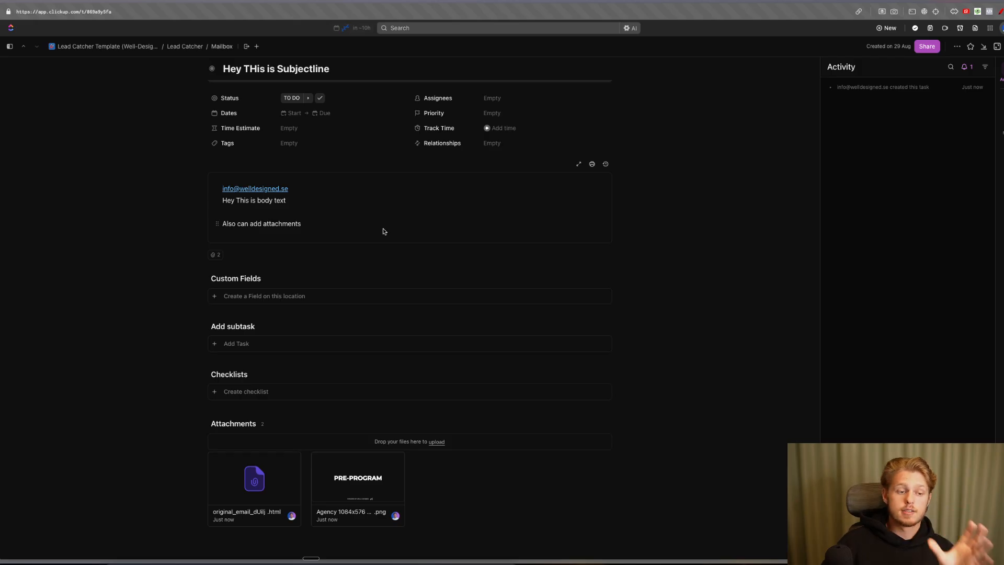
{"action": "left_click", "coordinate": [1002, 46]}
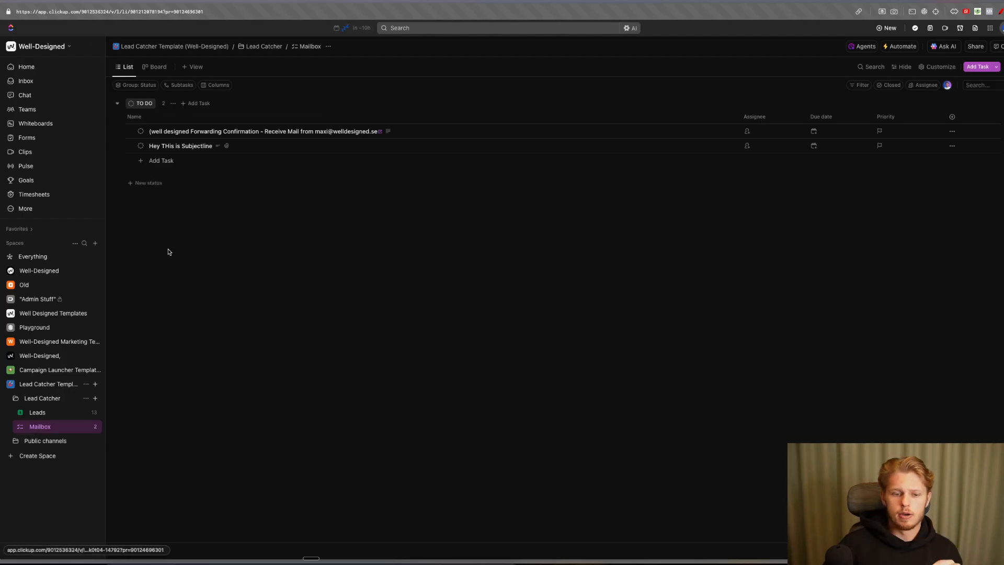
- Switch between Leads and Mailbox, ending on the Leads Master Board
{"action": "left_click", "coordinate": [56, 414]}
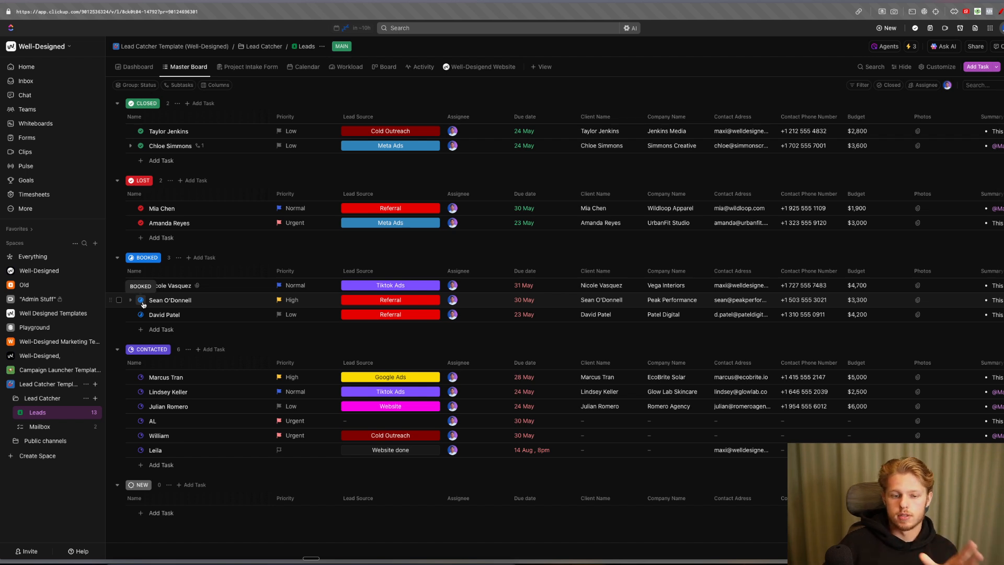
{"action": "left_click", "coordinate": [54, 427]}
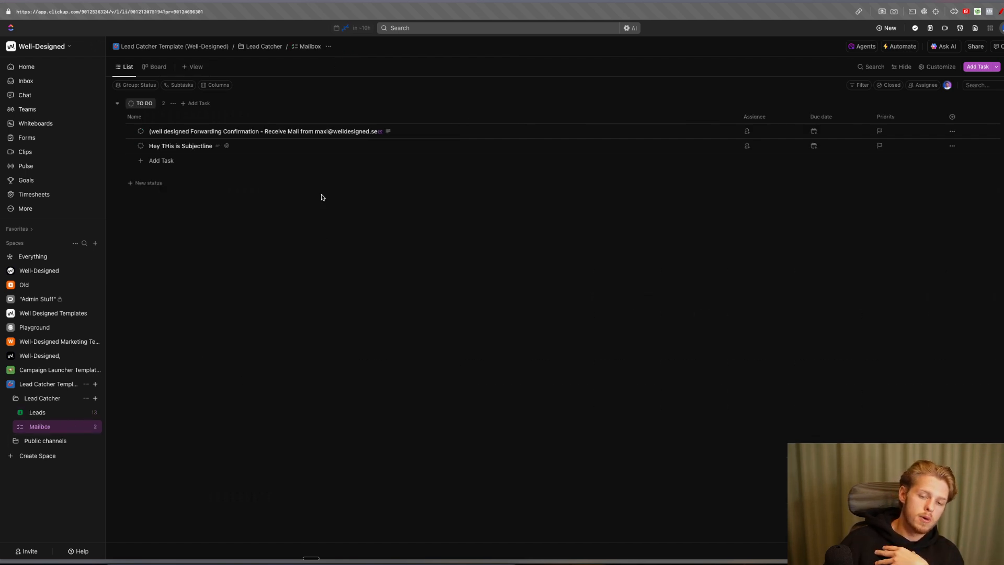
{"action": "left_click", "coordinate": [63, 411]}
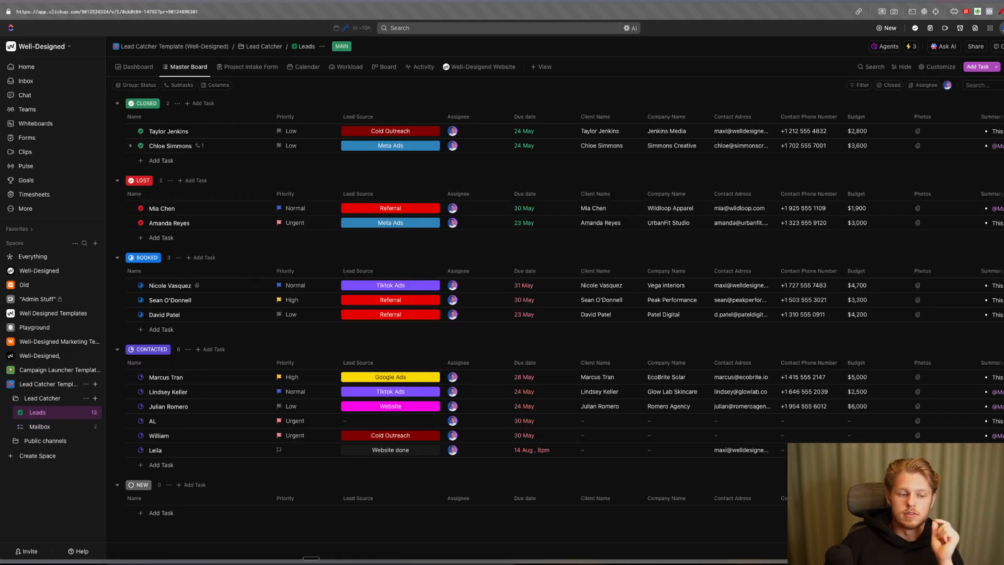
- Search ClickUp for 'gmail', then trim the query to 'gm' to review the Gmail commands
{"action": "key", "text": "super+k"}
{"action": "type", "text": "gmail"}
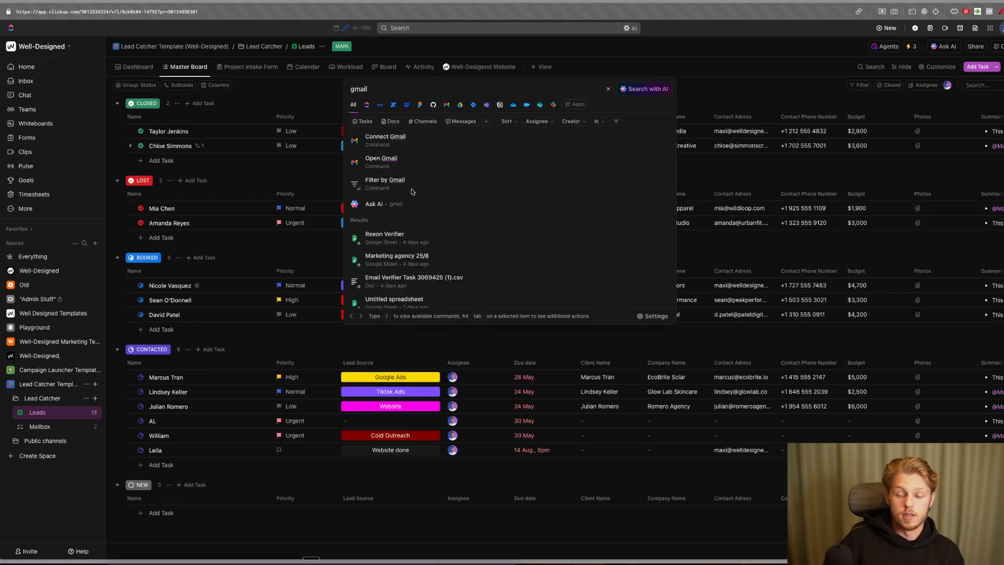
{"action": "left_click", "coordinate": [385, 87]}
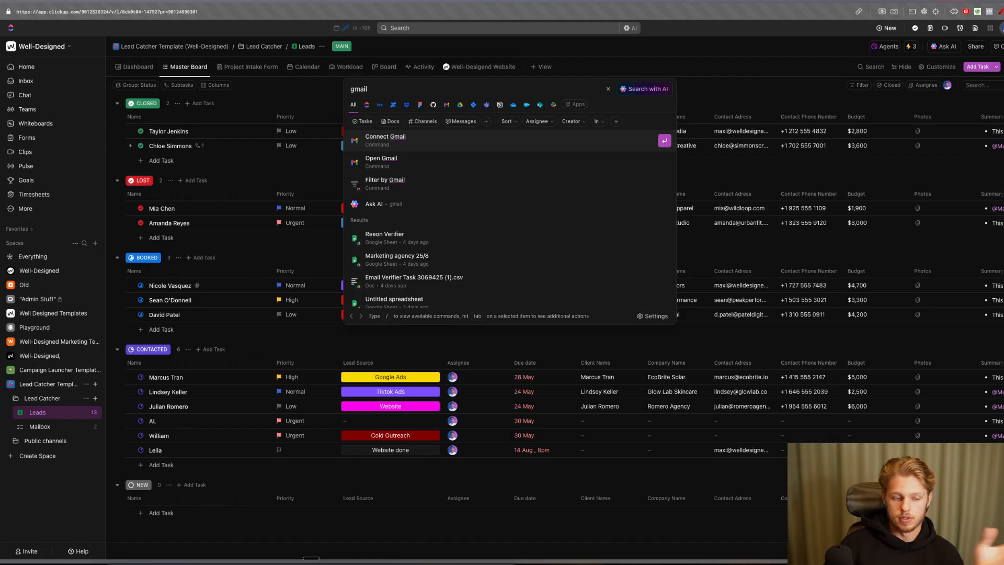
{"action": "key", "text": "BackSpace"}
{"action": "key", "text": "BackSpace"}
{"action": "key", "text": "BackSpace"}
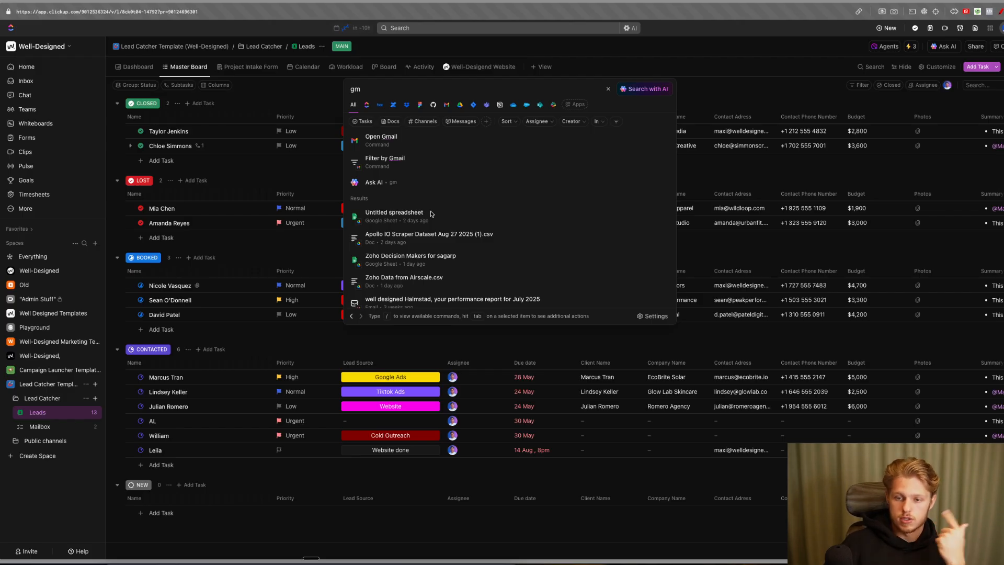
- Extend the search query to 'gmail from' so ClickUp lists Gmail emails
{"action": "type", "text": "ail from"}
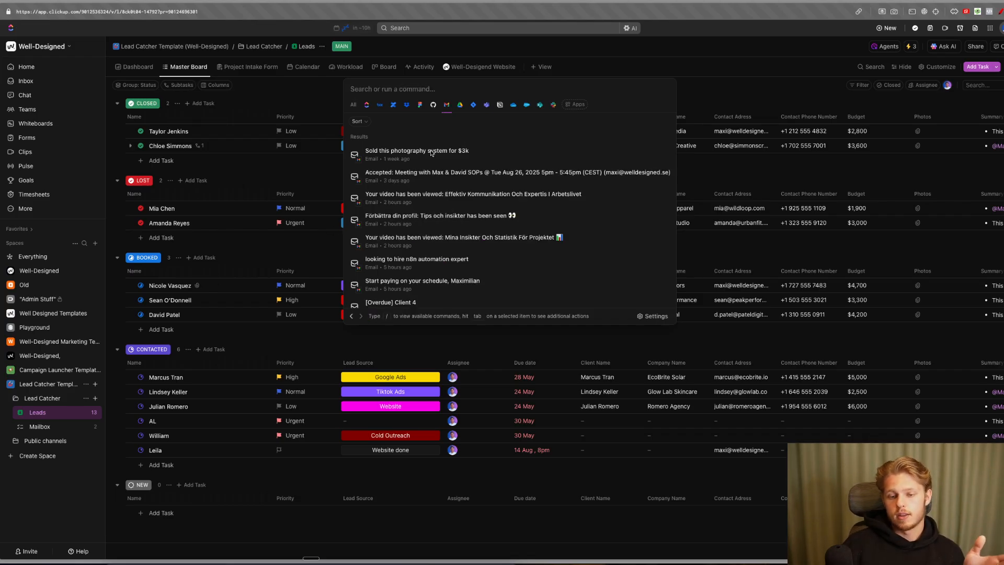
- Open the first Gmail email result and scroll through the message
{"action": "left_click", "coordinate": [537, 155]}
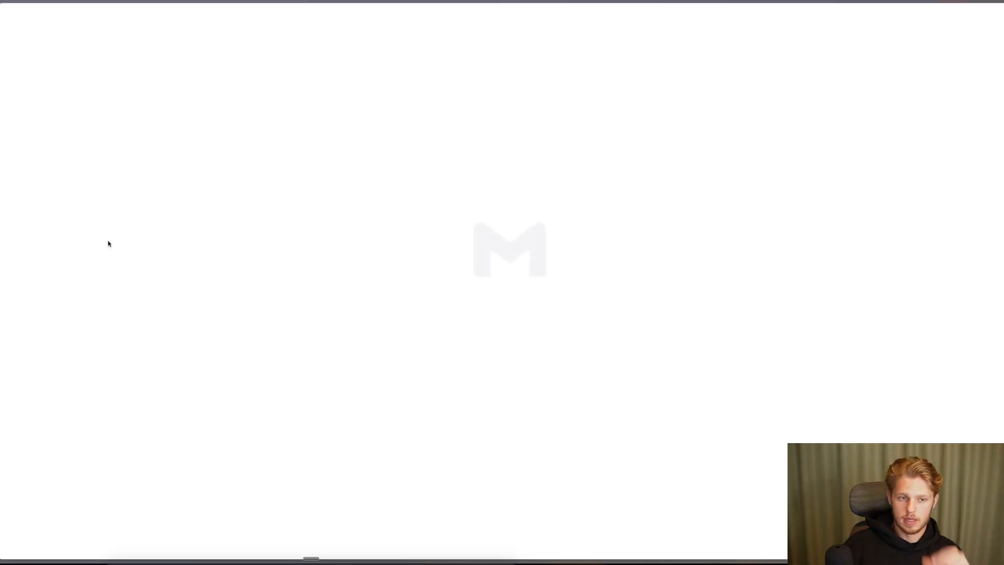
{"action": "scroll", "coordinate": [413, 206], "scroll_direction": "down", "scroll_amount": 15}
{"action": "scroll", "coordinate": [413, 209], "scroll_direction": "up", "scroll_amount": 15}
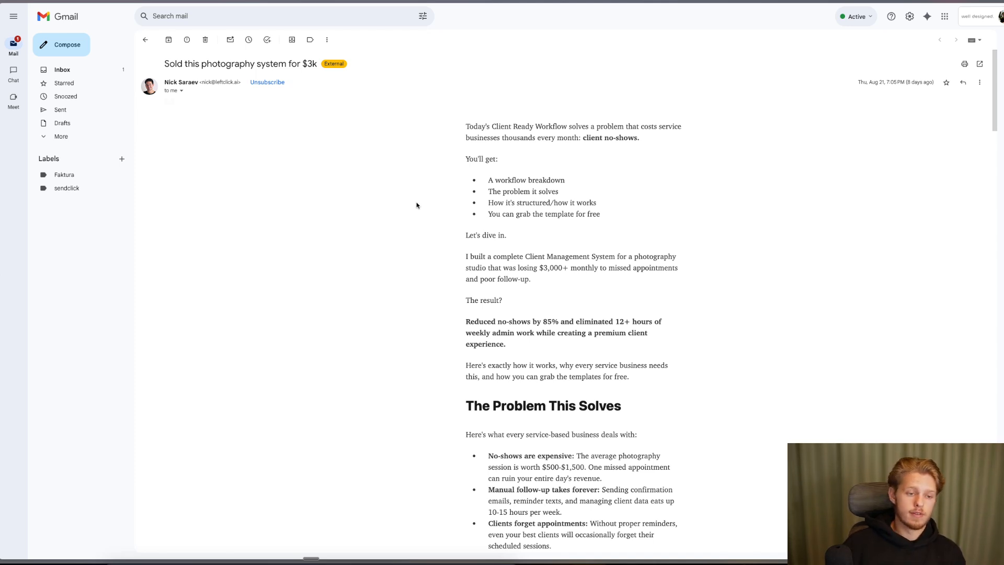
{"action": "scroll", "coordinate": [417, 205], "scroll_direction": "down", "scroll_amount": 1}
{"action": "scroll", "coordinate": [416, 205], "scroll_direction": "up", "scroll_amount": 1}
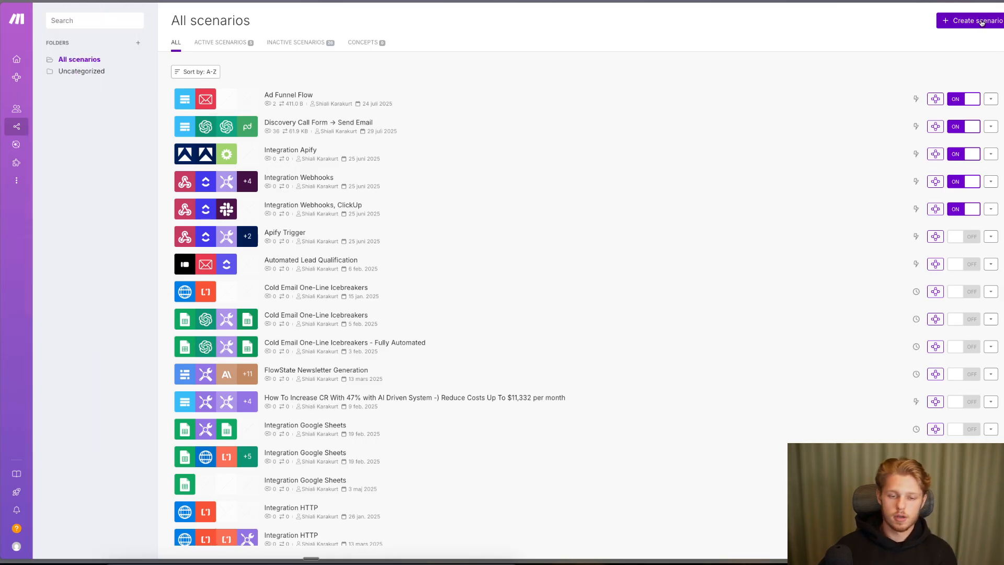
- Create a new Make scenario with a Webhooks Custom mailhook trigger, found by searching 'mailhook'
{"action": "left_click", "coordinate": [981, 22]}
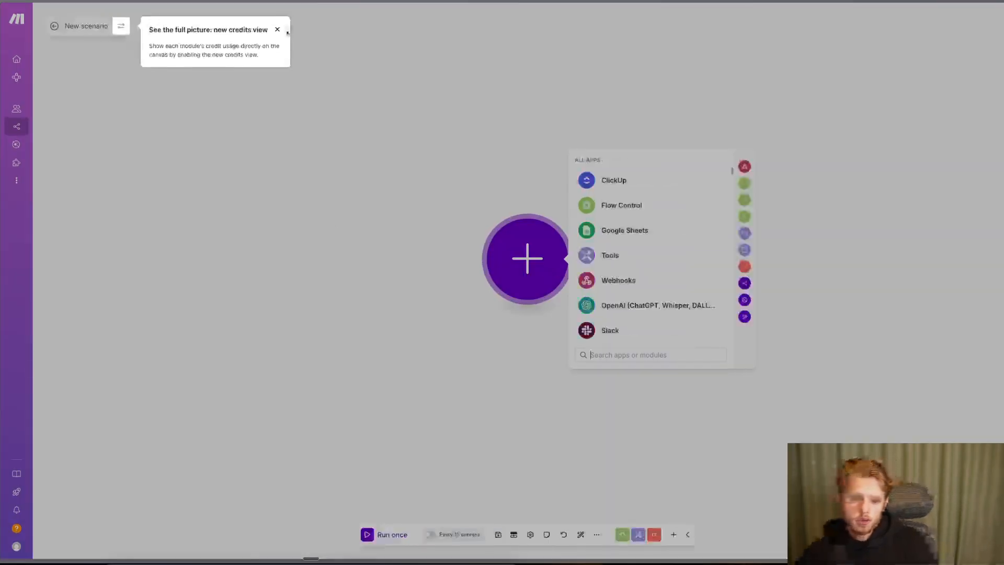
{"action": "left_click", "coordinate": [278, 30]}
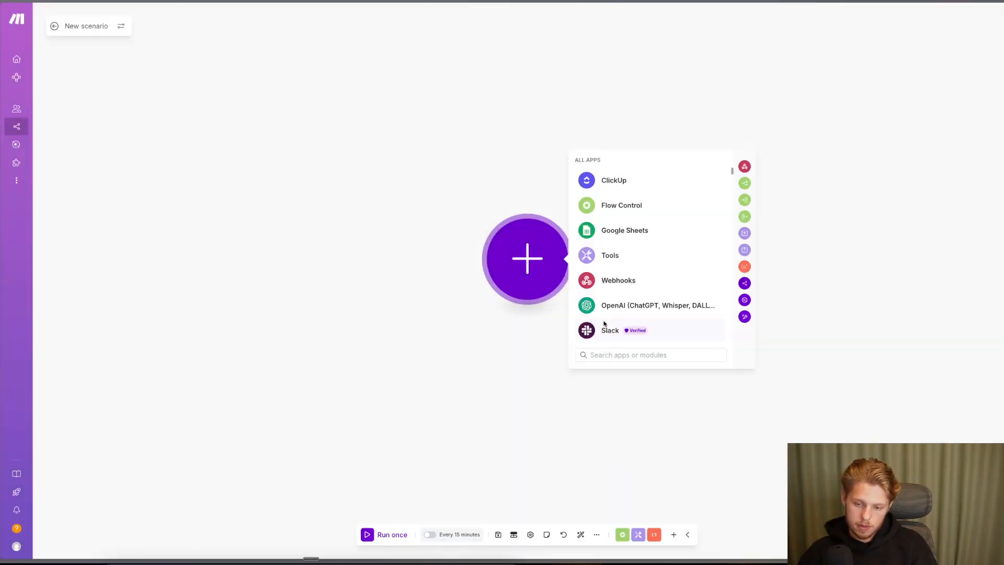
{"action": "type", "text": "mail"}
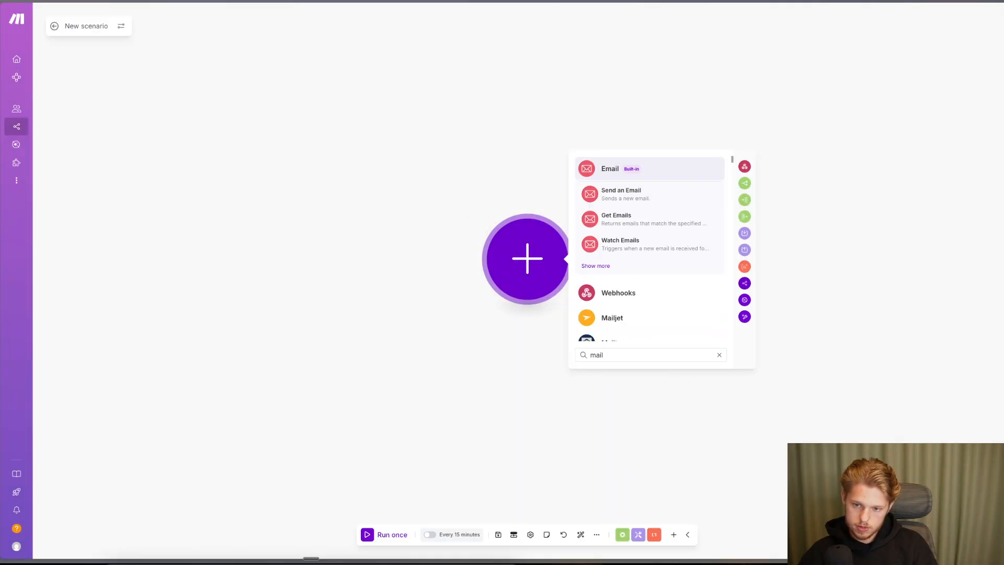
{"action": "type", "text": "hoo"}
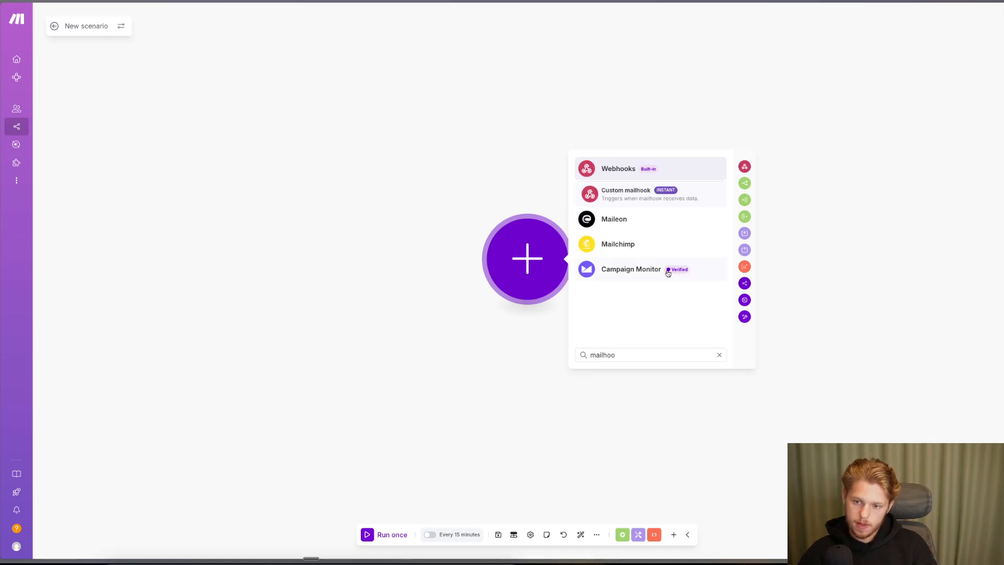
{"action": "left_click", "coordinate": [625, 194]}
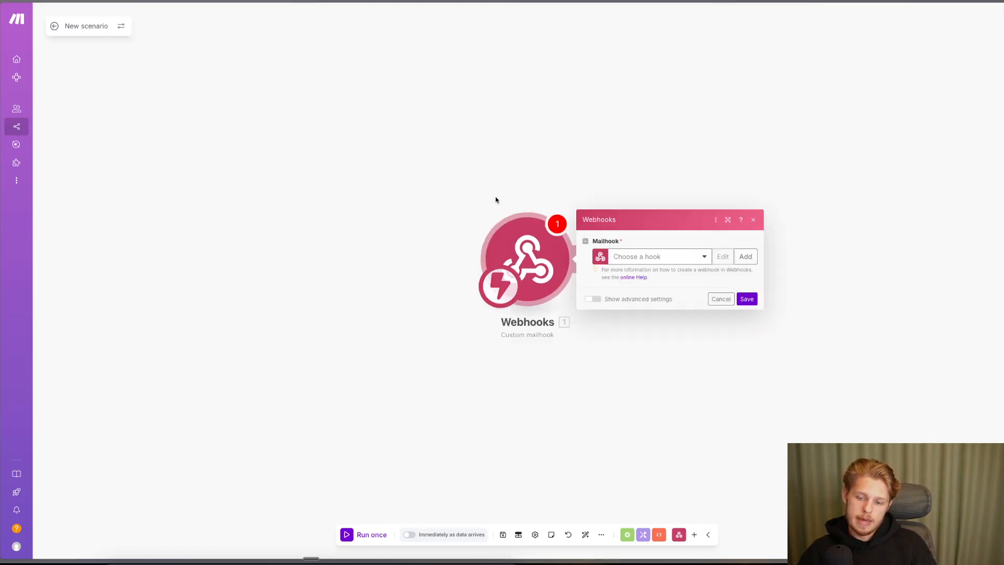
- Add a webhook named 'Click-Up Integration for Youtube Test', save it and copy its address
{"action": "left_click", "coordinate": [747, 257]}
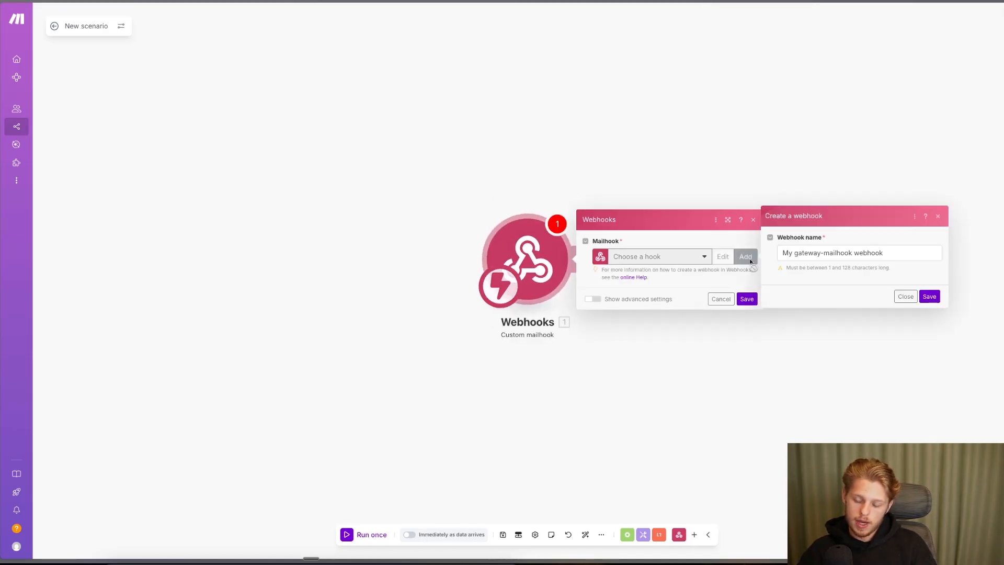
{"action": "triple_click", "coordinate": [805, 256]}
{"action": "type", "text": "Click-U"}
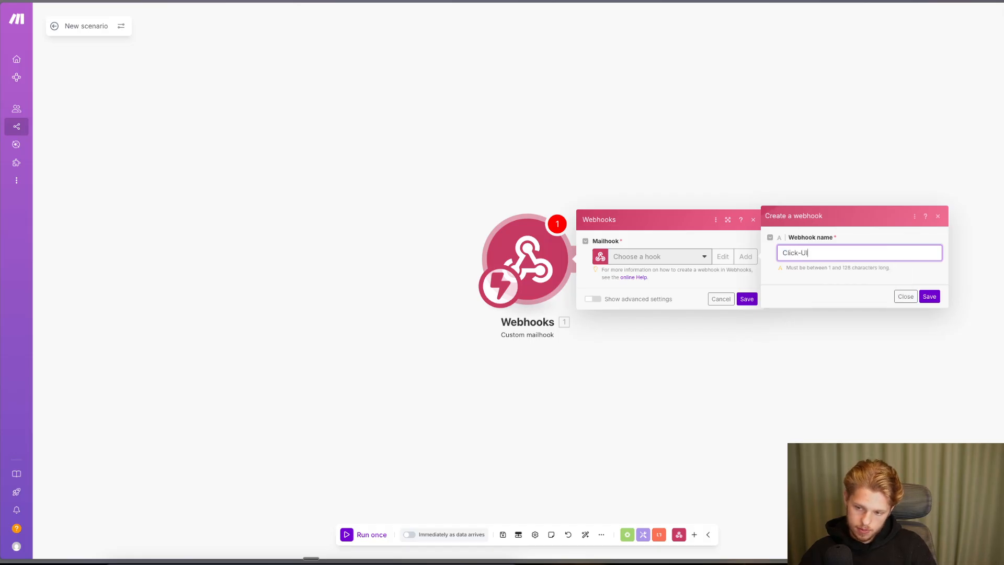
{"action": "type", "text": "p Integ"}
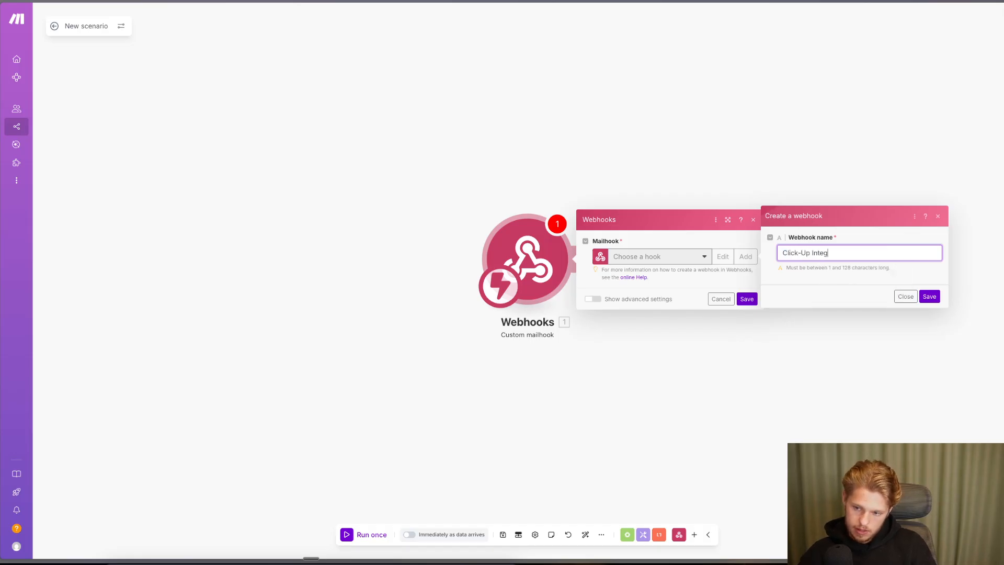
{"action": "type", "text": "ration for Youtube"}
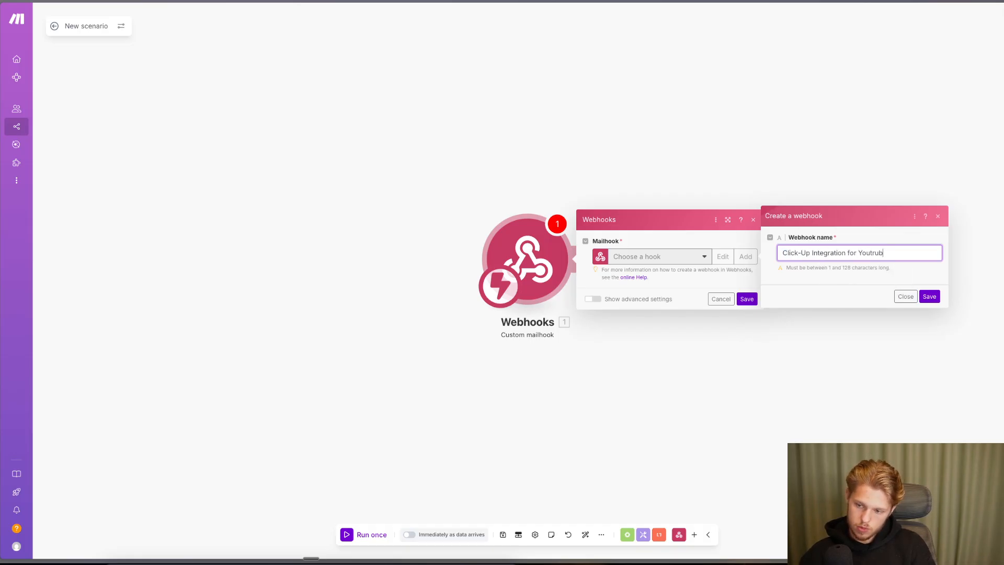
{"action": "key", "text": "BackSpace"}
{"action": "key", "text": "BackSpace"}
{"action": "key", "text": "BackSpace"}
{"action": "type", "text": "ube Test"}
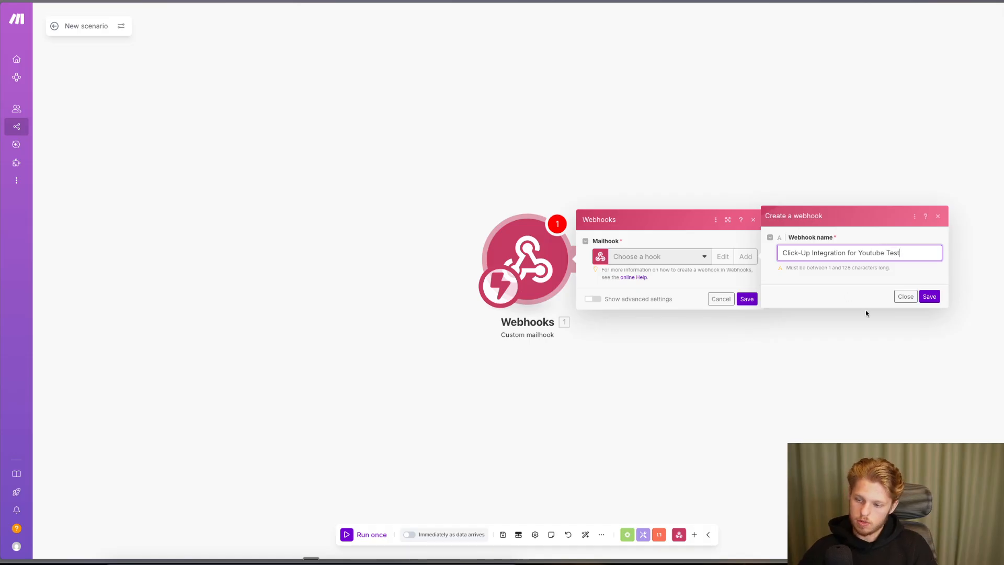
{"action": "left_click", "coordinate": [933, 297]}
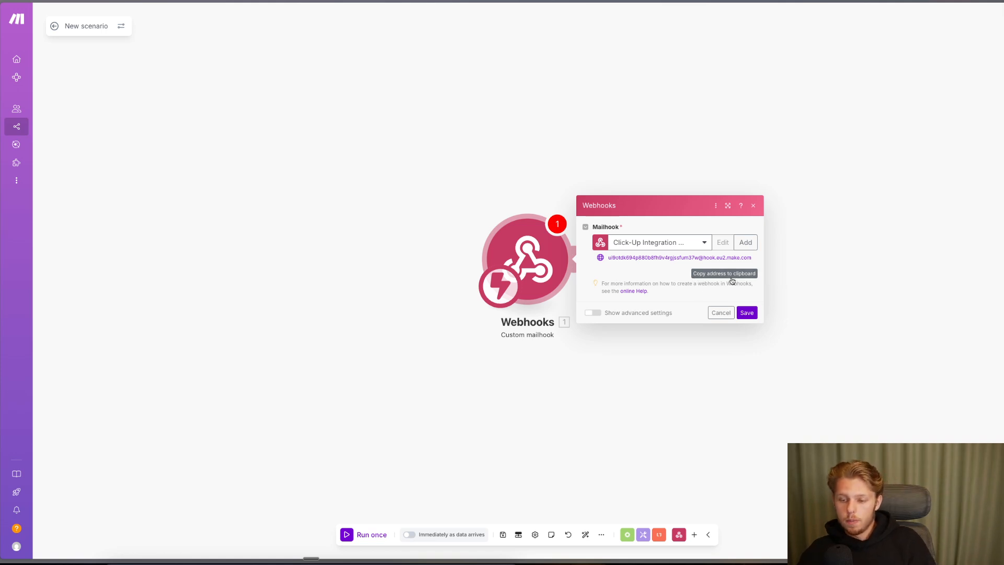
{"action": "right_click", "coordinate": [50, 347]}
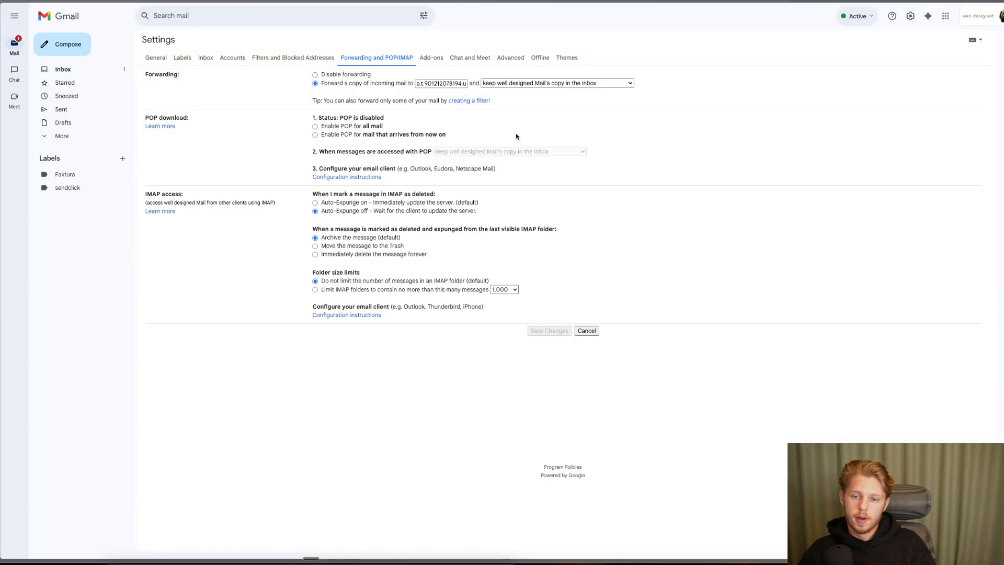
- Paste the mailhook address over the old forwarding address, save, and dismiss the invalid-address error
{"action": "triple_click", "coordinate": [437, 81]}
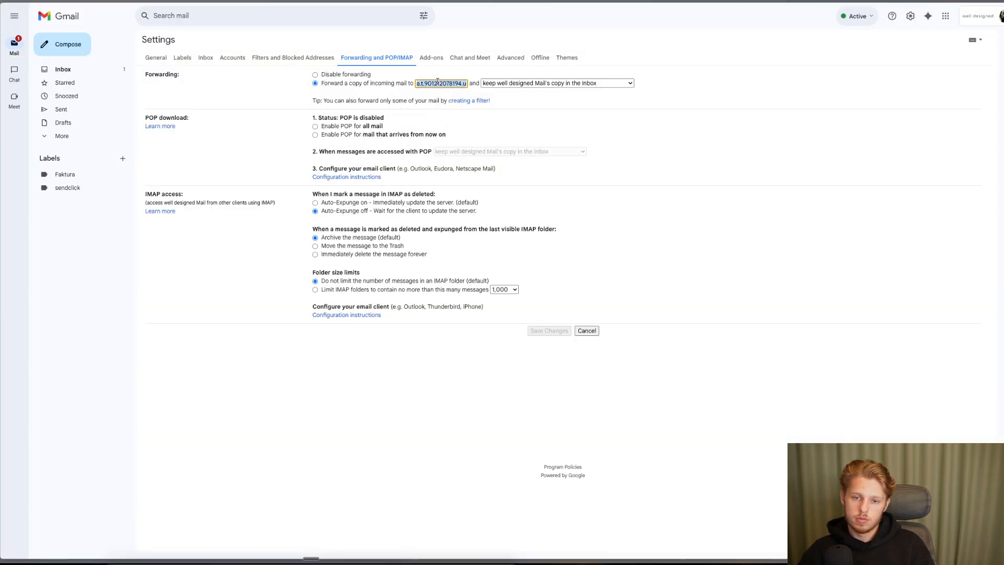
{"action": "key", "text": "ctrl+v"}
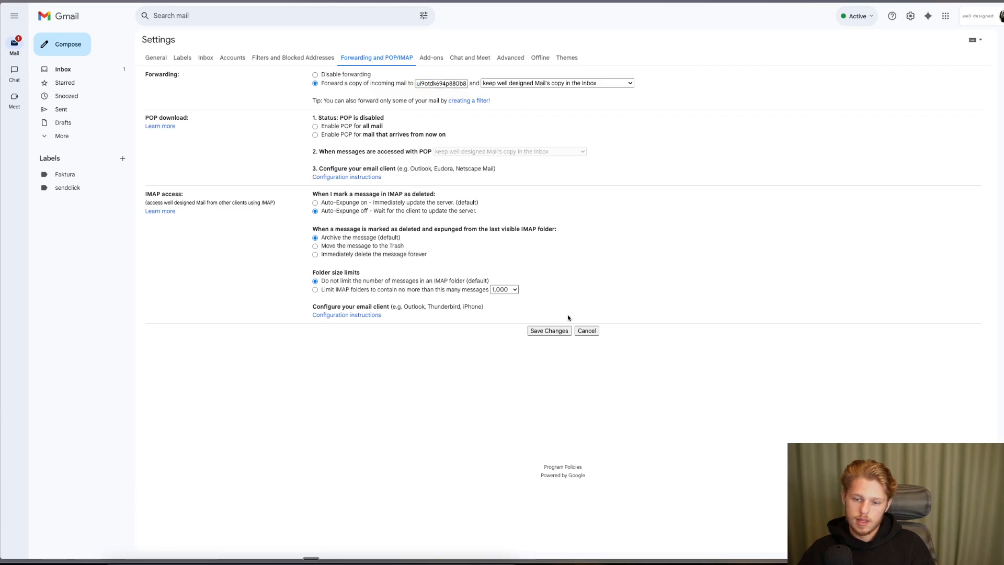
{"action": "left_click", "coordinate": [548, 331]}
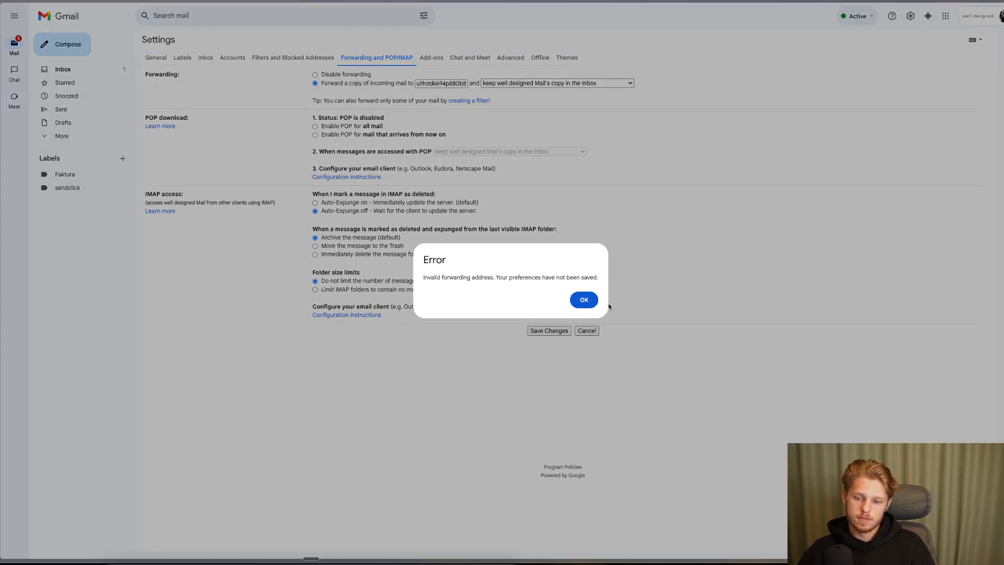
{"action": "left_click", "coordinate": [595, 309]}
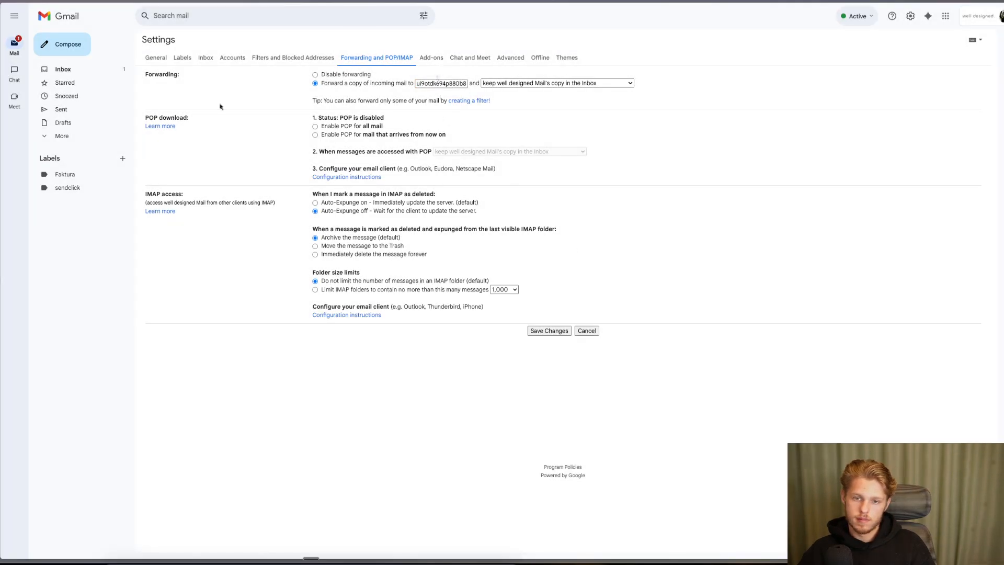
- Check the copied mailhook address in the clipboard history
{"action": "key", "text": "super+t"}
{"action": "key", "text": "super+v"}
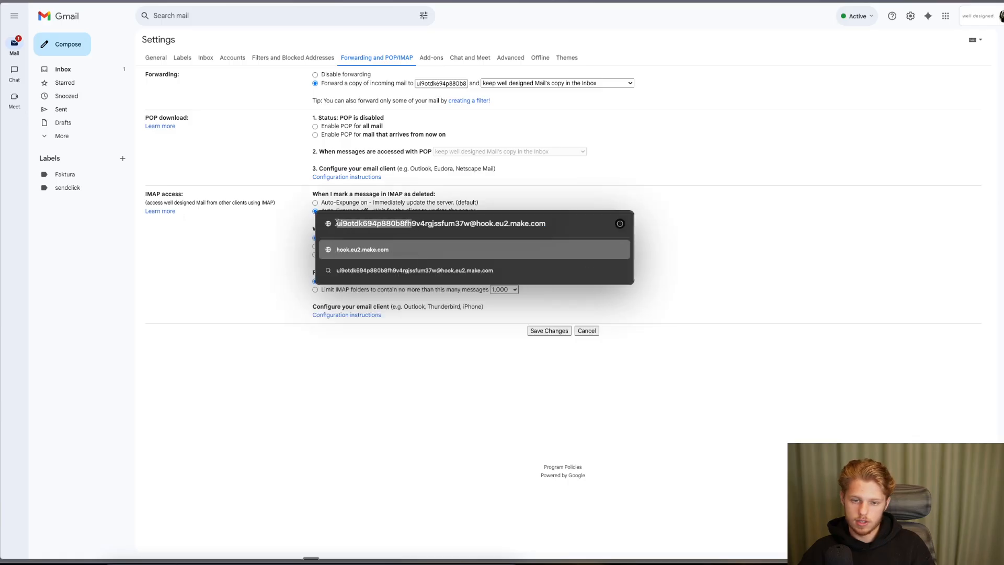
{"action": "key", "text": "Escape"}
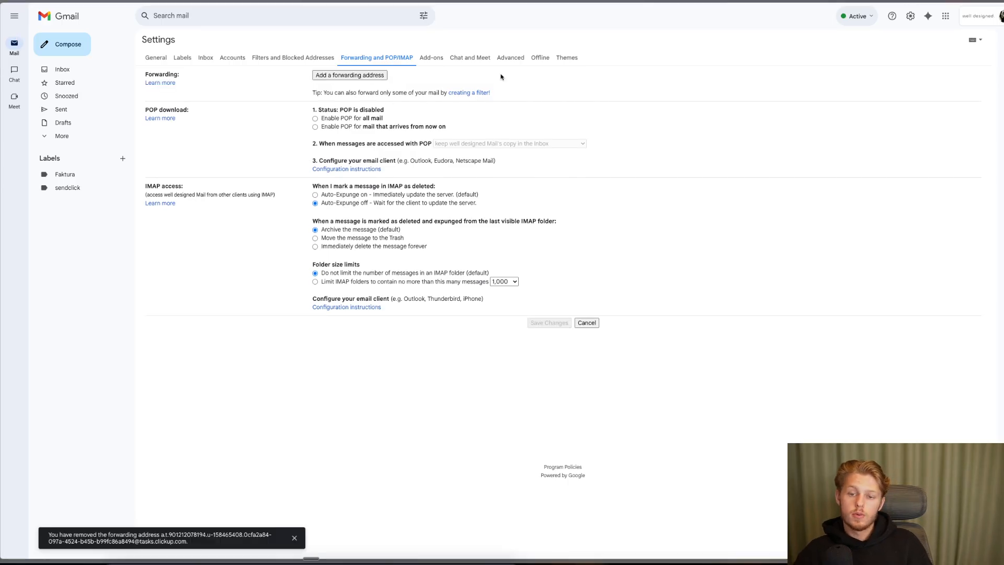
- Add the pasted Make mailhook address as a new Gmail forwarding address and submit it
{"action": "left_click", "coordinate": [379, 77]}
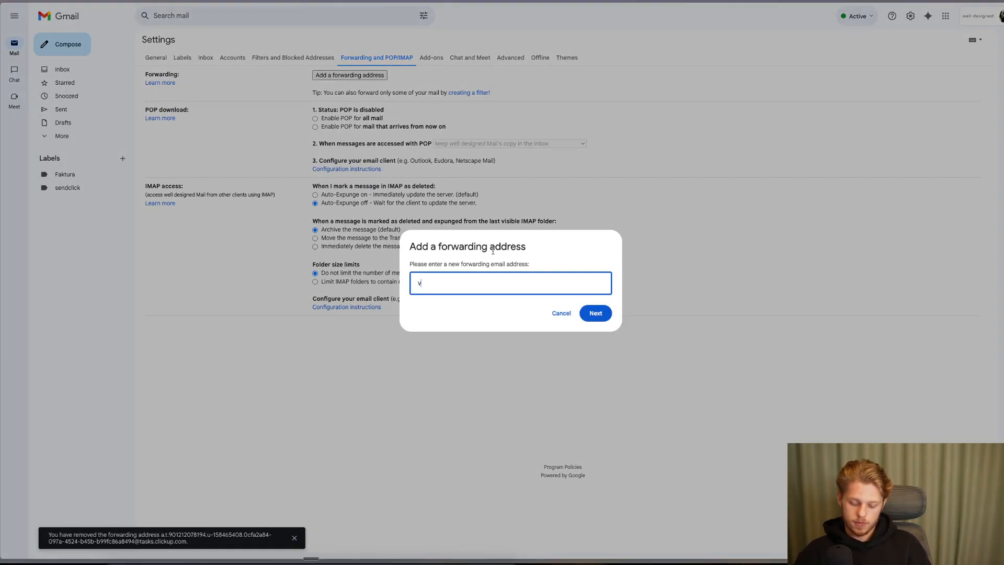
{"action": "key", "text": "BackSpace"}
{"action": "key", "text": "ctrl+v"}
{"action": "left_click", "coordinate": [596, 313]}
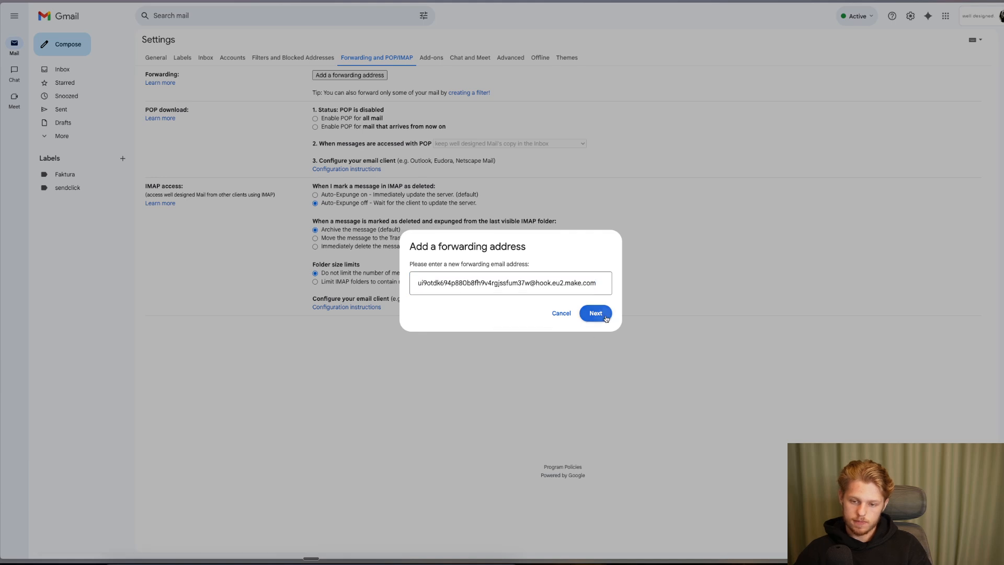
- Recheck the address in Make, paste it again and note the already-forwarding error message
{"action": "key", "text": "ctrl+Tab"}
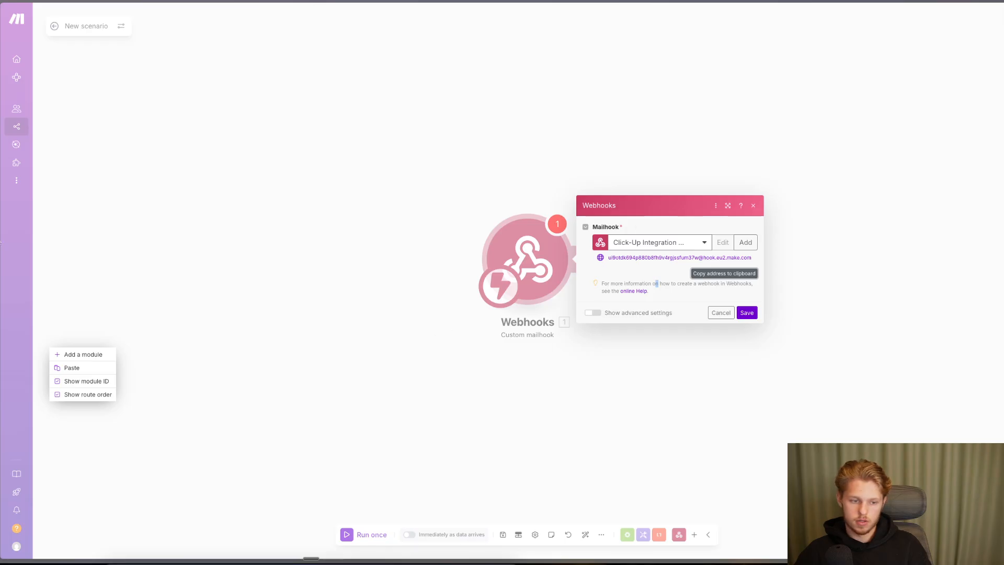
{"action": "key", "text": "ctrl+Tab"}
{"action": "triple_click", "coordinate": [499, 294]}
{"action": "key", "text": "super+v"}
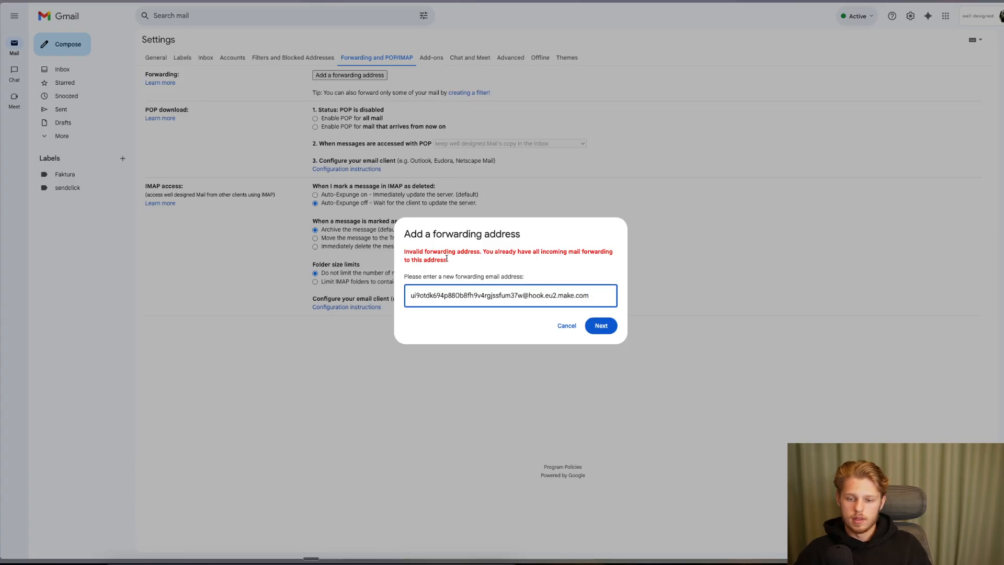
{"action": "left_click_drag", "start_coordinate": [546, 251], "coordinate": [448, 260]}
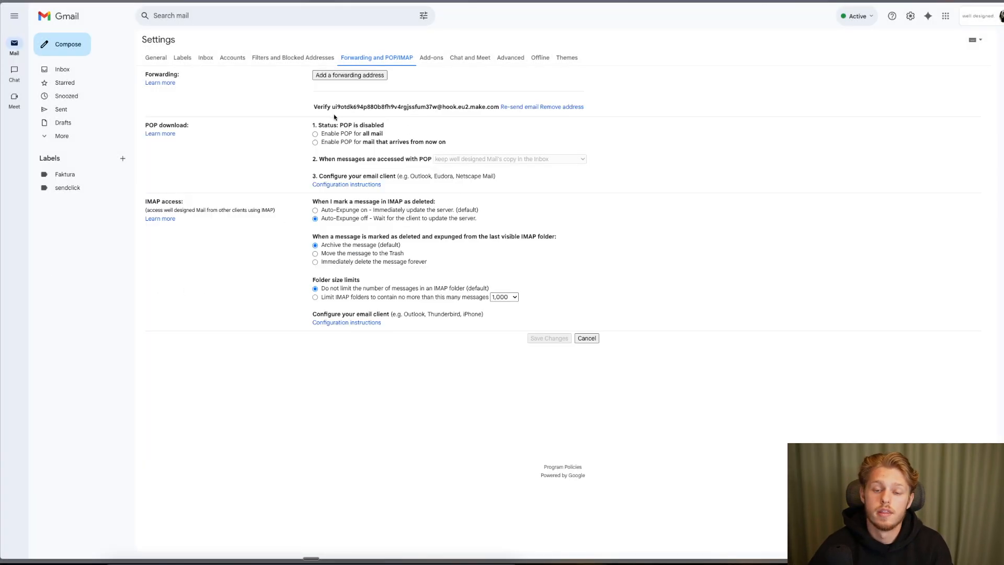
- Highlight the pending Make mailhook forwarding address in Gmail's forwarding settings
{"action": "left_click_drag", "start_coordinate": [332, 108], "coordinate": [497, 107]}
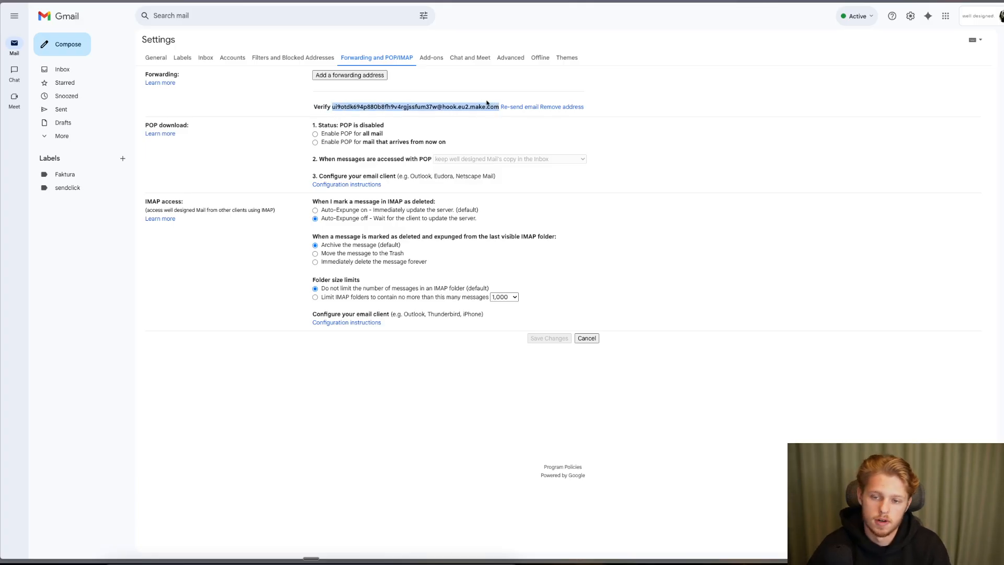
{"action": "left_click", "coordinate": [485, 102]}
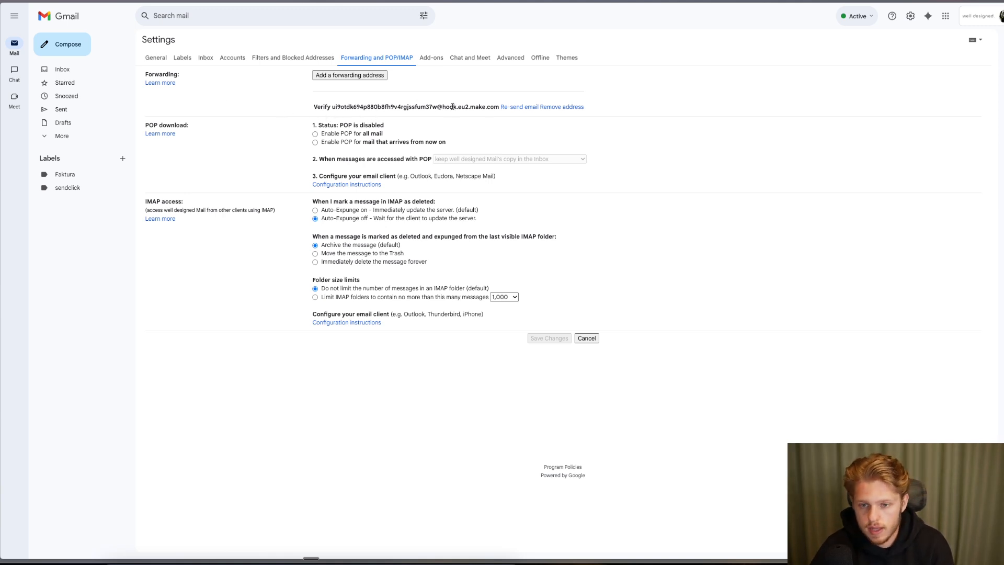
{"action": "left_click_drag", "start_coordinate": [332, 107], "coordinate": [488, 108]}
{"action": "left_click", "coordinate": [125, 251]}
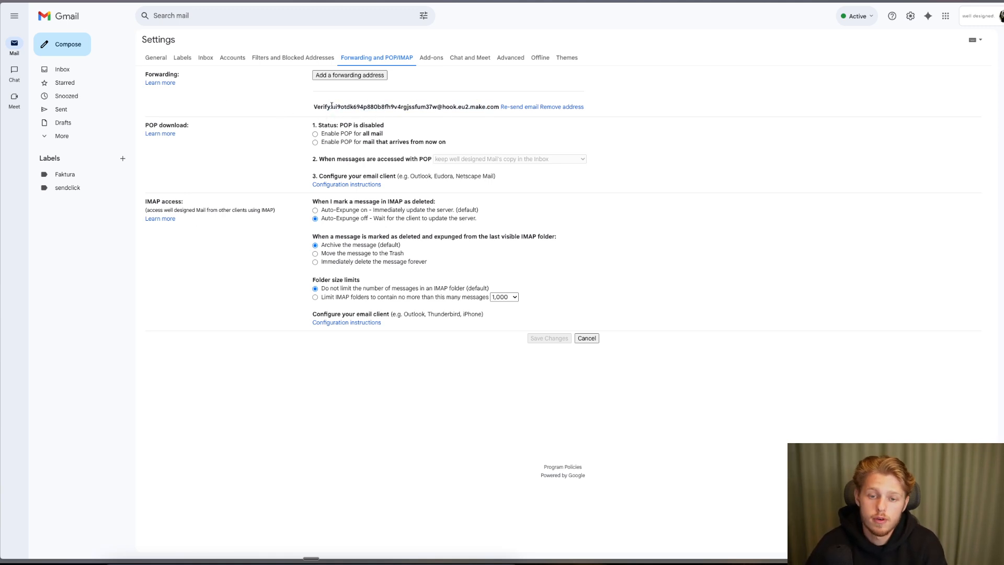
{"action": "left_click_drag", "start_coordinate": [332, 106], "coordinate": [479, 93]}
{"action": "left_click", "coordinate": [479, 93]}
- Switch between Gmail settings and the Make Integration Webhooks scenario, ending on Make
{"action": "key", "text": "ctrl+Tab"}
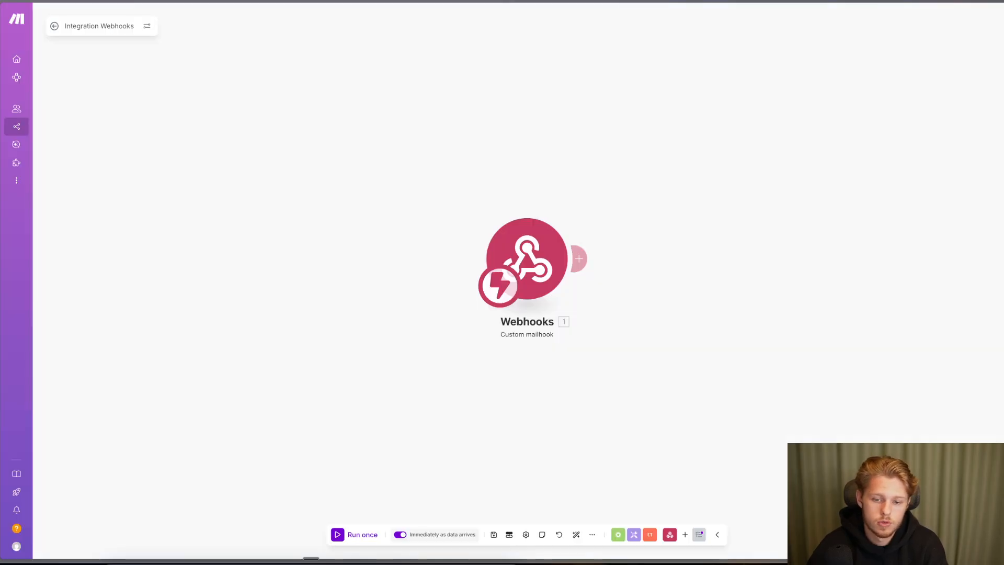
{"action": "key", "text": "ctrl+shift+Tab"}
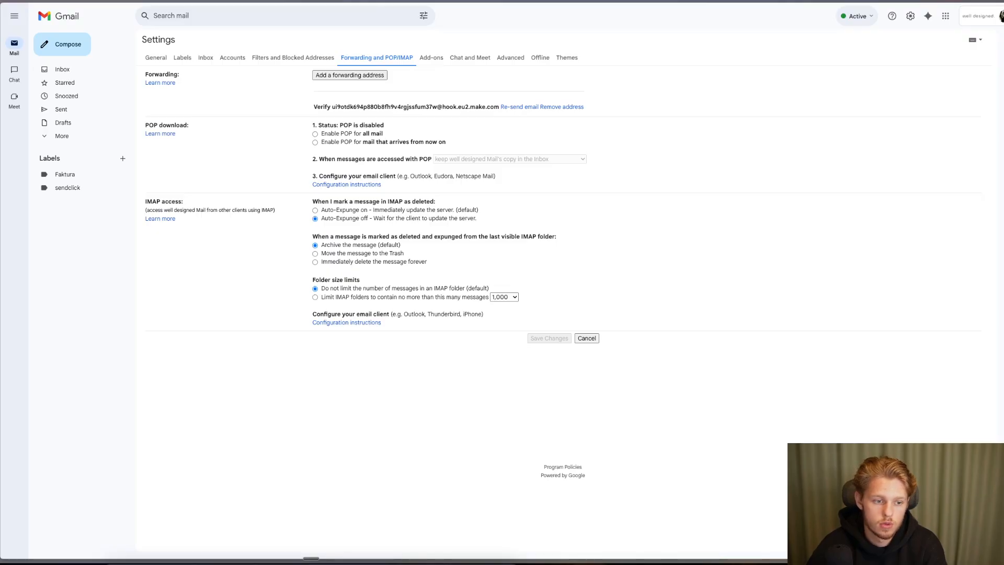
{"action": "key", "text": "ctrl+Tab"}
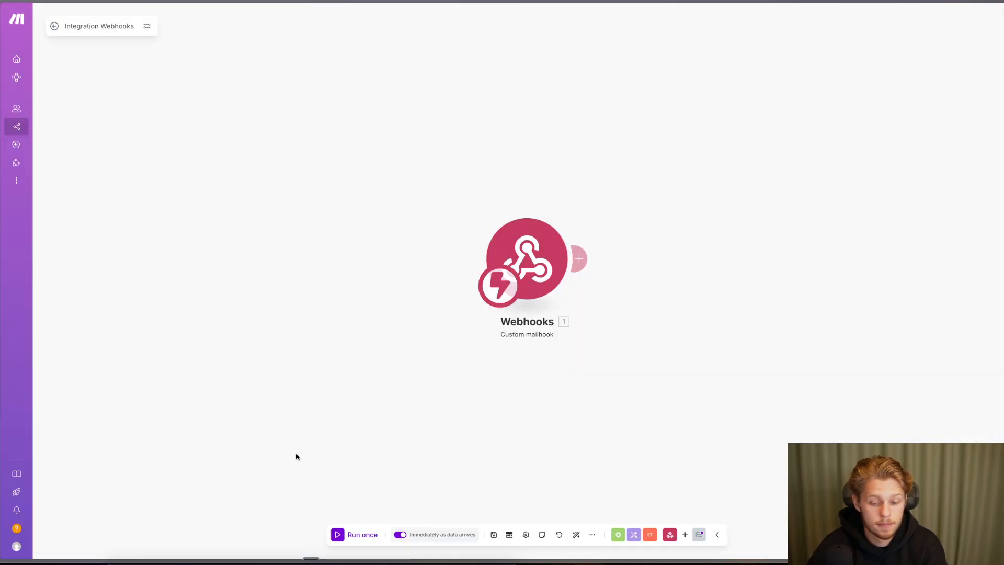
- Open a booked lead's task on the ClickUp Leads board, then run the Make scenario once
{"action": "key", "text": "ctrl+Tab"}
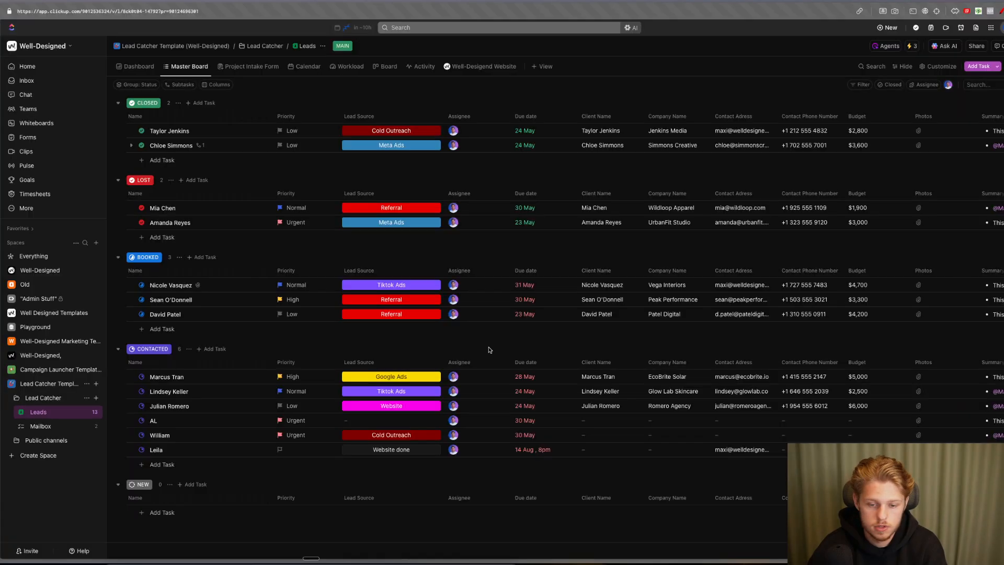
{"action": "left_click", "coordinate": [178, 287]}
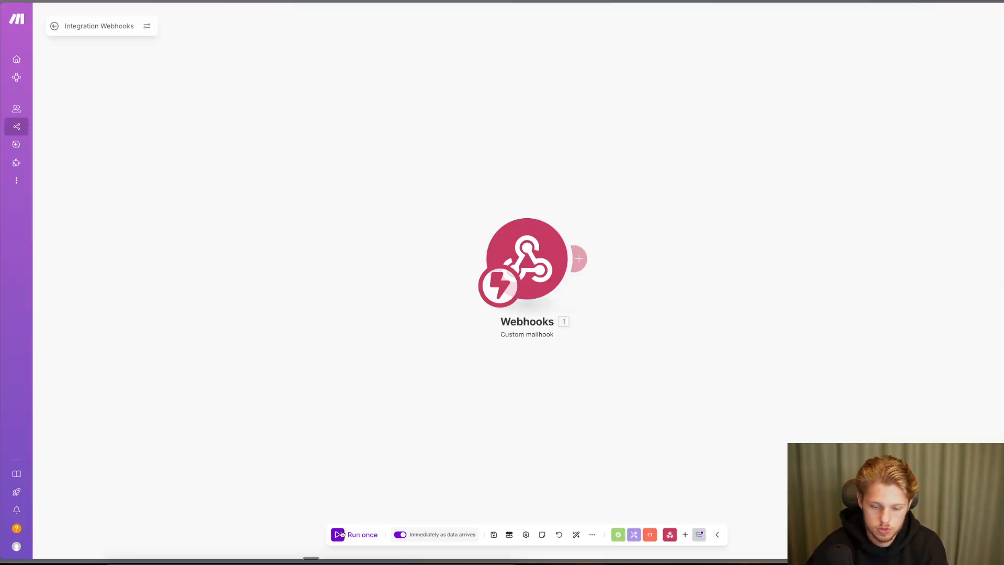
{"action": "left_click", "coordinate": [348, 534]}
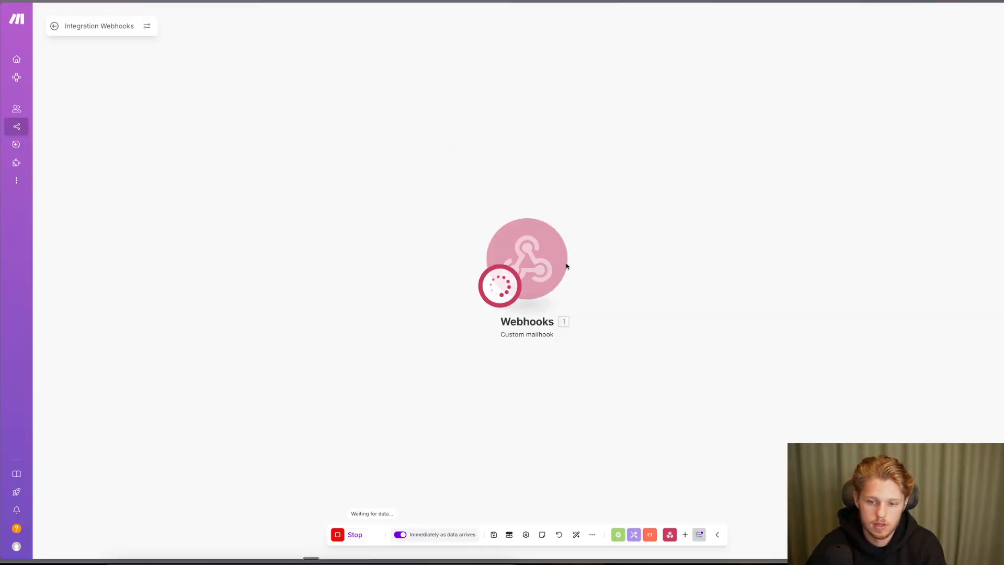
- Review the caught Forwarding Confirmation email, highlighting the pending address and its subject line
{"action": "left_click_drag", "start_coordinate": [566, 262], "coordinate": [474, 262]}
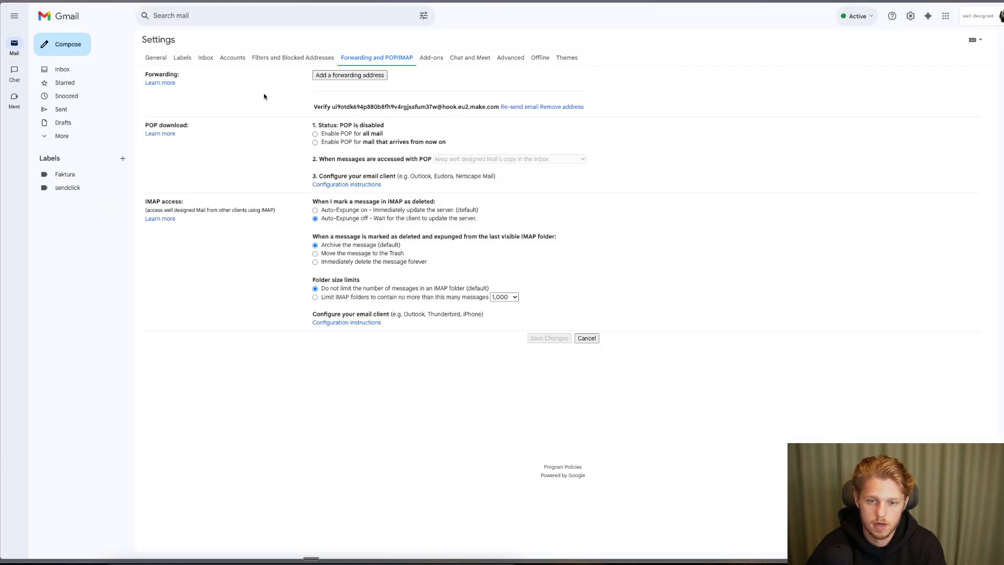
{"action": "left_click_drag", "start_coordinate": [320, 108], "coordinate": [405, 109]}
{"action": "left_click", "coordinate": [404, 109]}
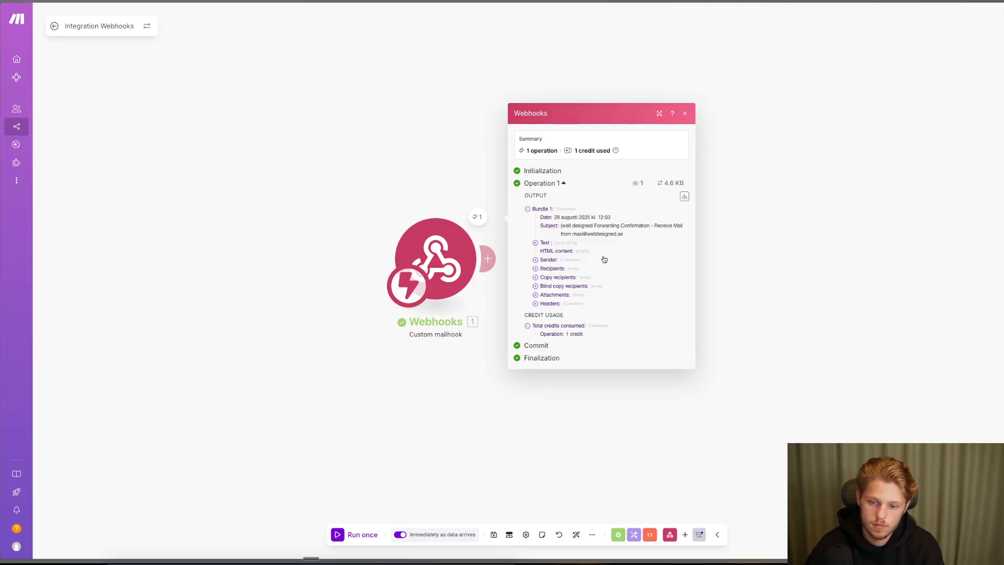
{"action": "left_click_drag", "start_coordinate": [560, 226], "coordinate": [653, 234]}
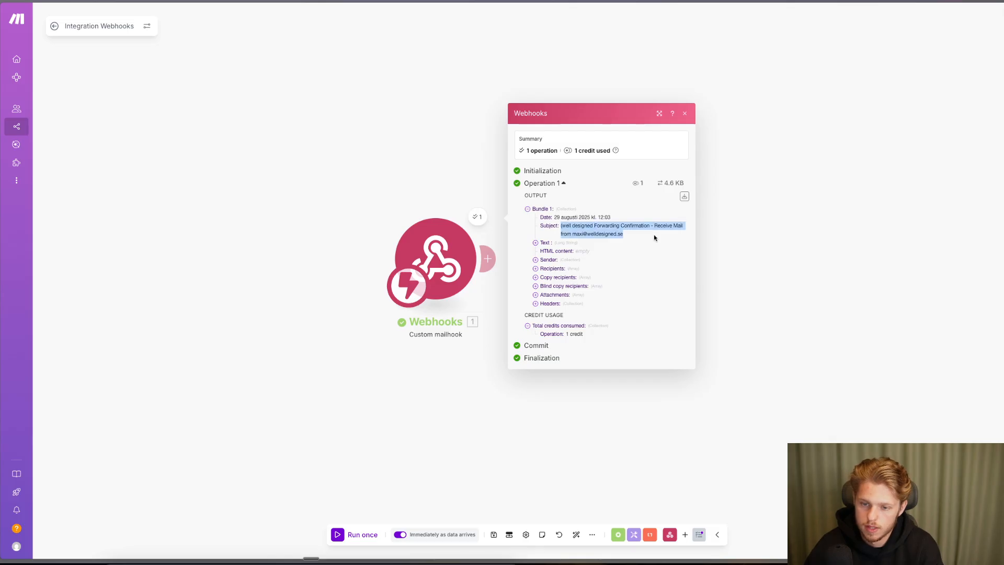
{"action": "left_click", "coordinate": [653, 235]}
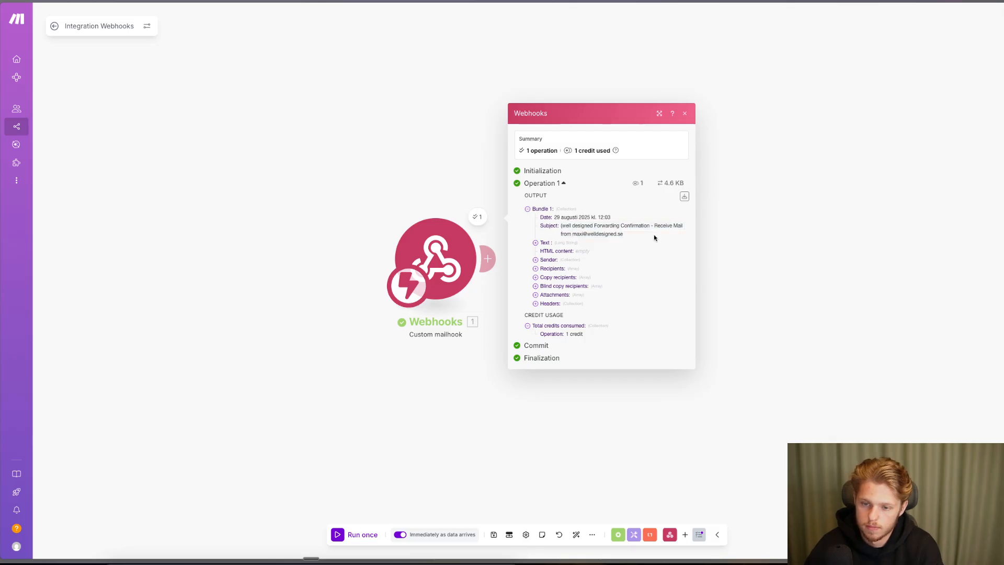
- Expand Recipients and Copy recipients in the output, then run the scenario once again
{"action": "left_click", "coordinate": [546, 269]}
{"action": "left_click", "coordinate": [547, 281]}
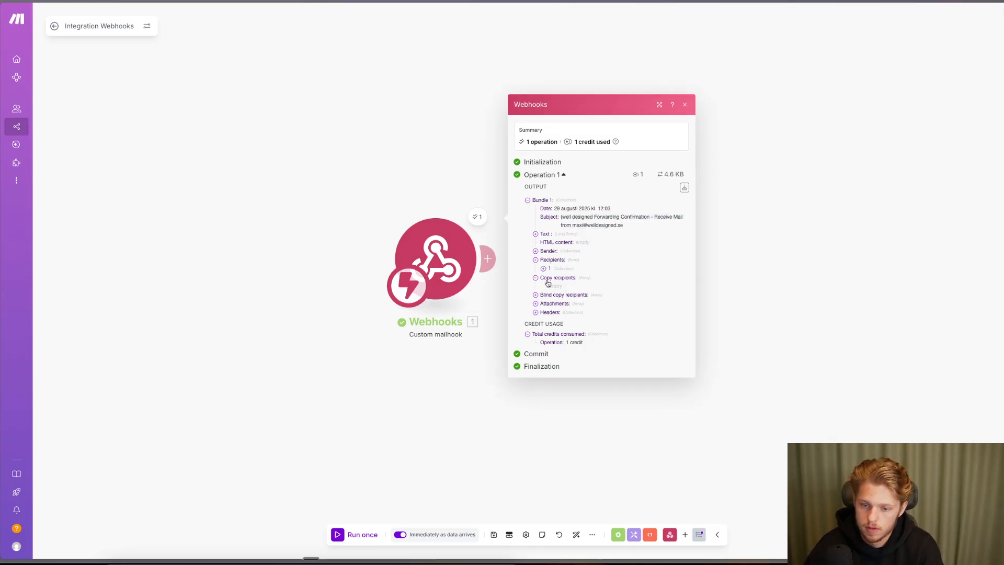
{"action": "left_click", "coordinate": [357, 535]}
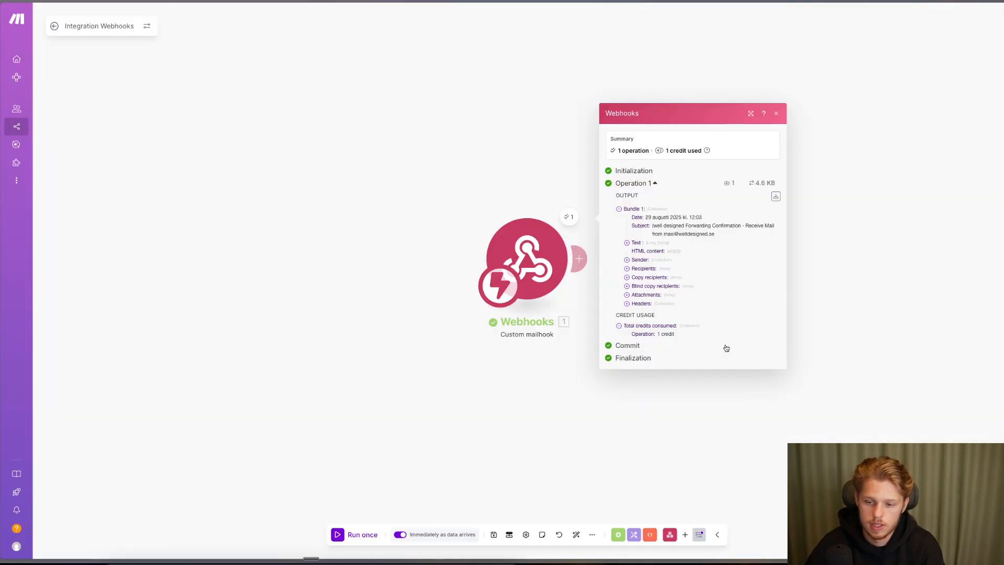
- Expand the email's Text field, select the confirmation link and confirm the forwarding request
{"action": "left_click", "coordinate": [648, 242]}
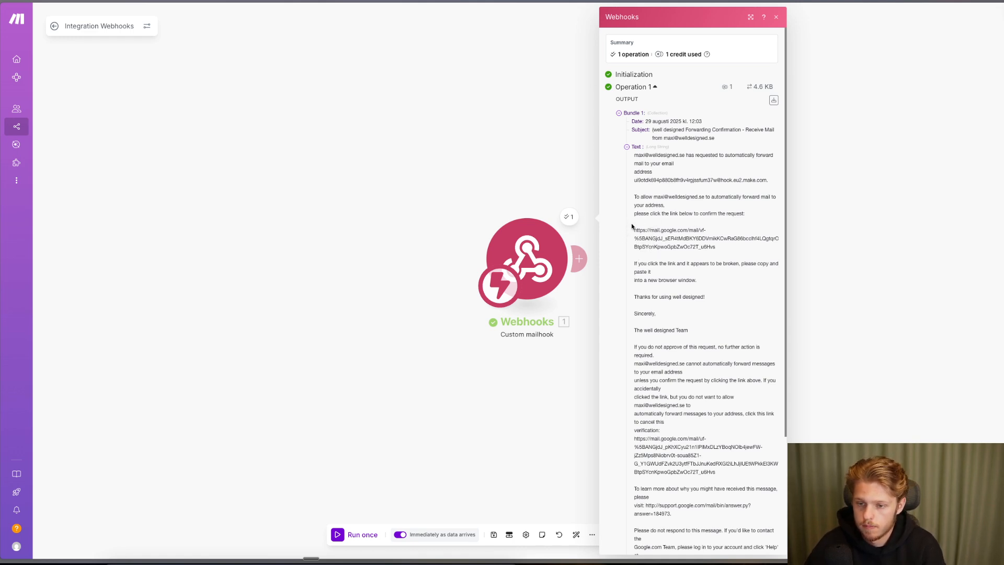
{"action": "left_click_drag", "start_coordinate": [634, 213], "coordinate": [728, 211]}
{"action": "left_click_drag", "start_coordinate": [720, 252], "coordinate": [629, 233]}
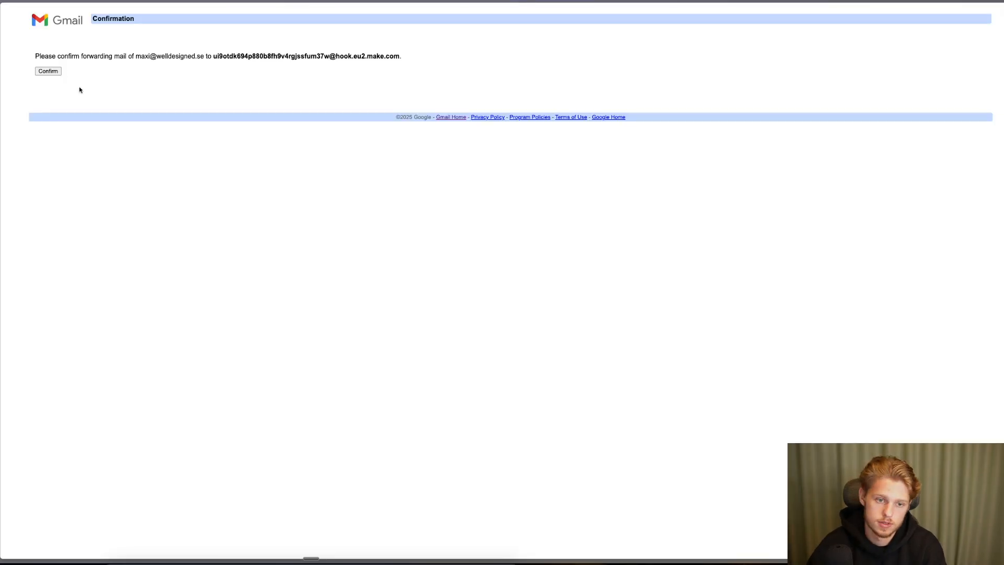
{"action": "left_click", "coordinate": [49, 71]}
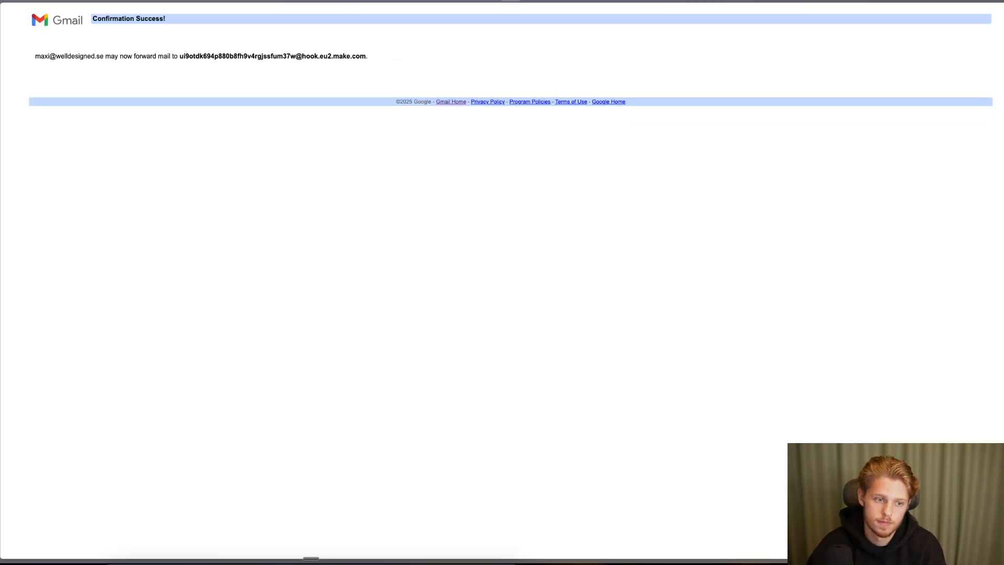
- Check the confirmation success message, then close the mailhook output and module settings
{"action": "left_click_drag", "start_coordinate": [100, 54], "coordinate": [35, 56]}
{"action": "left_click", "coordinate": [490, 44]}
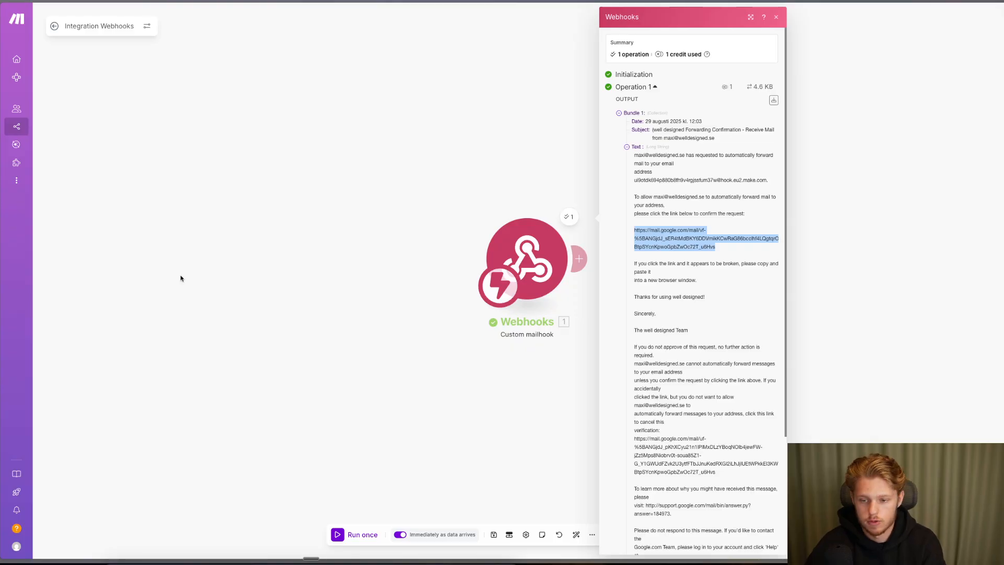
{"action": "left_click", "coordinate": [520, 203]}
{"action": "left_click", "coordinate": [528, 274]}
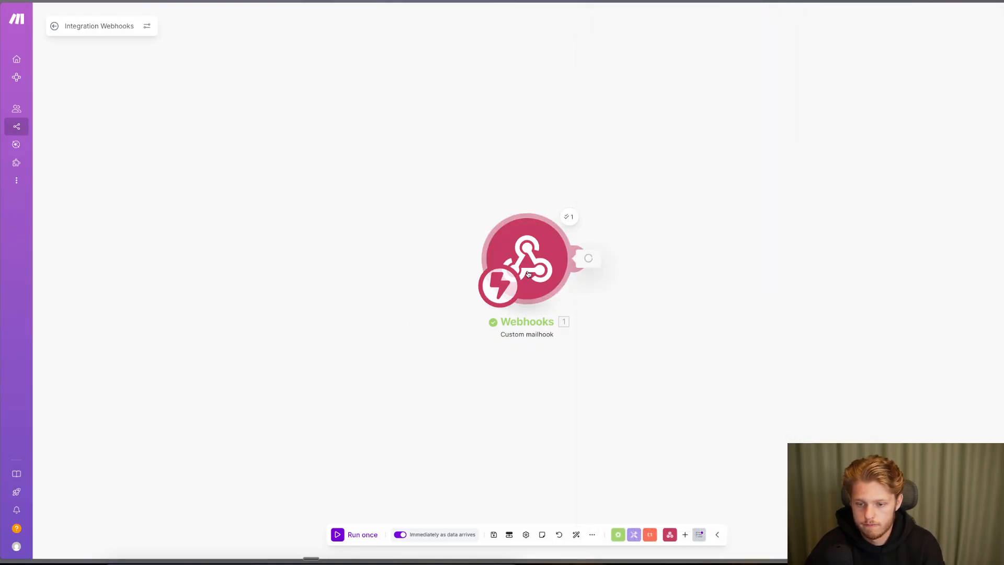
{"action": "left_click", "coordinate": [378, 251]}
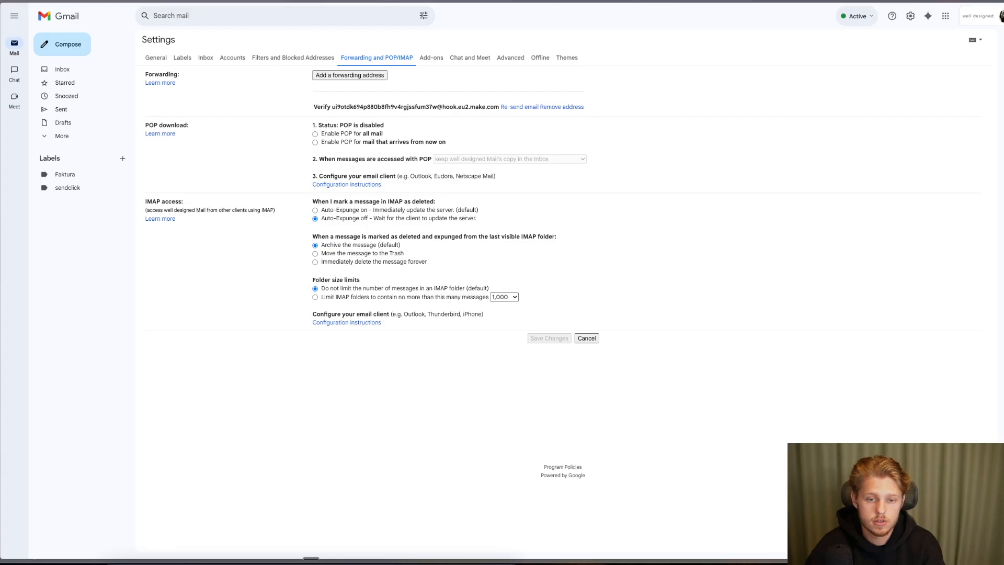
- In Gmail settings, forward a copy of incoming mail to the pasted Make mailhook address and save
{"action": "key", "text": "super+r"}
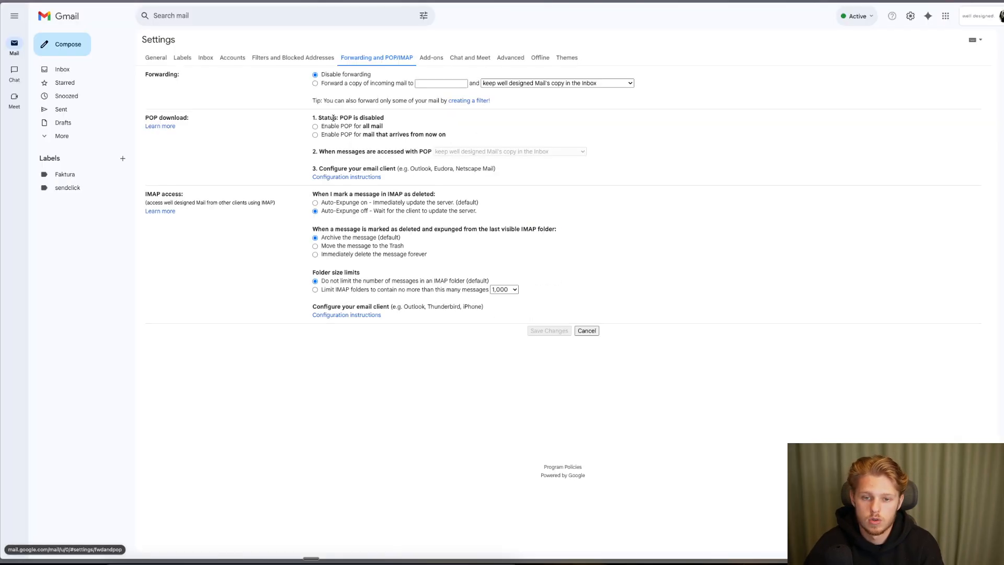
{"action": "left_click", "coordinate": [315, 84]}
{"action": "left_click", "coordinate": [444, 84]}
{"action": "key", "text": "ctrl+v"}
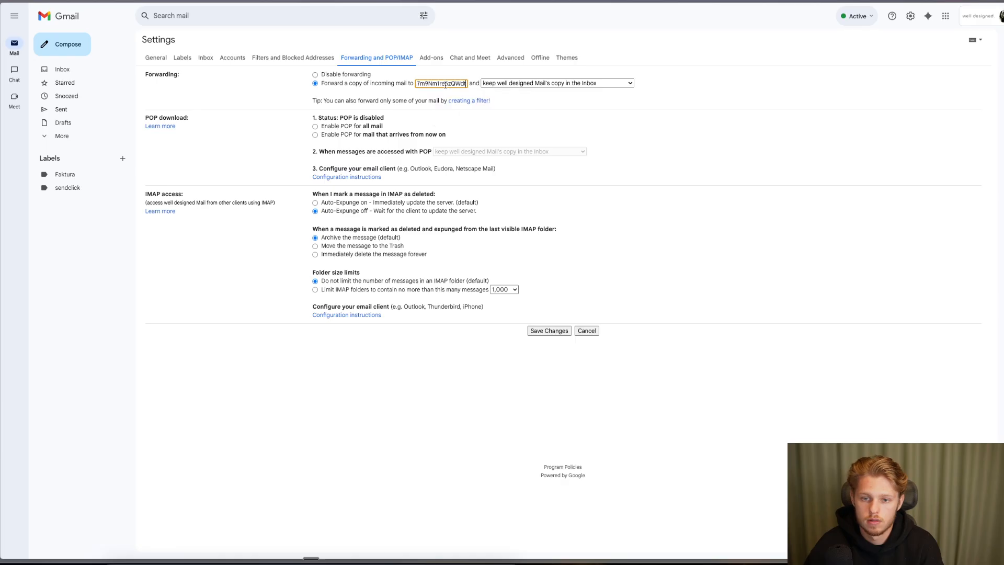
{"action": "left_click", "coordinate": [549, 331]}
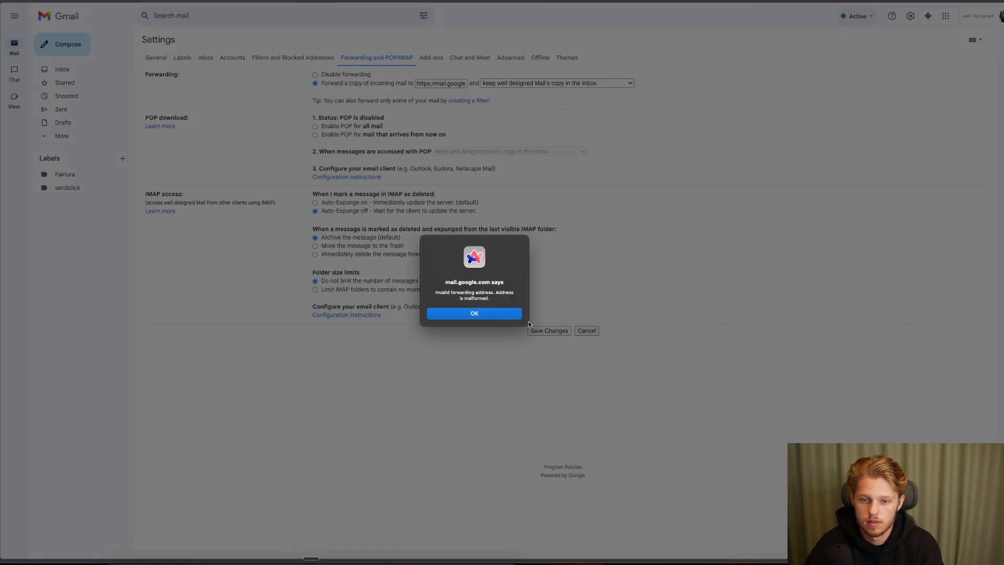
{"action": "left_click", "coordinate": [474, 313]}
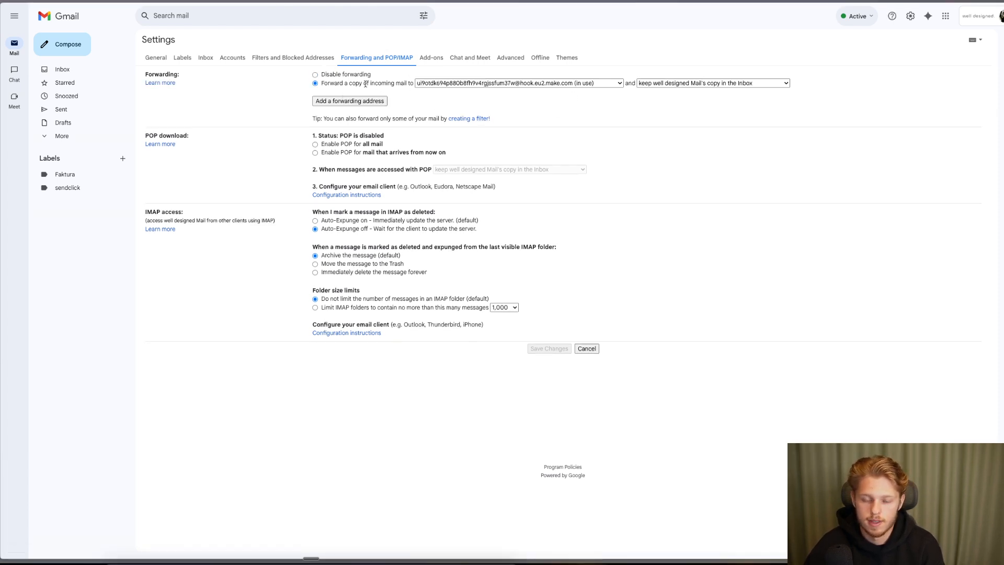
{"action": "left_click_drag", "start_coordinate": [340, 84], "coordinate": [483, 85]}
{"action": "left_click", "coordinate": [535, 98]}
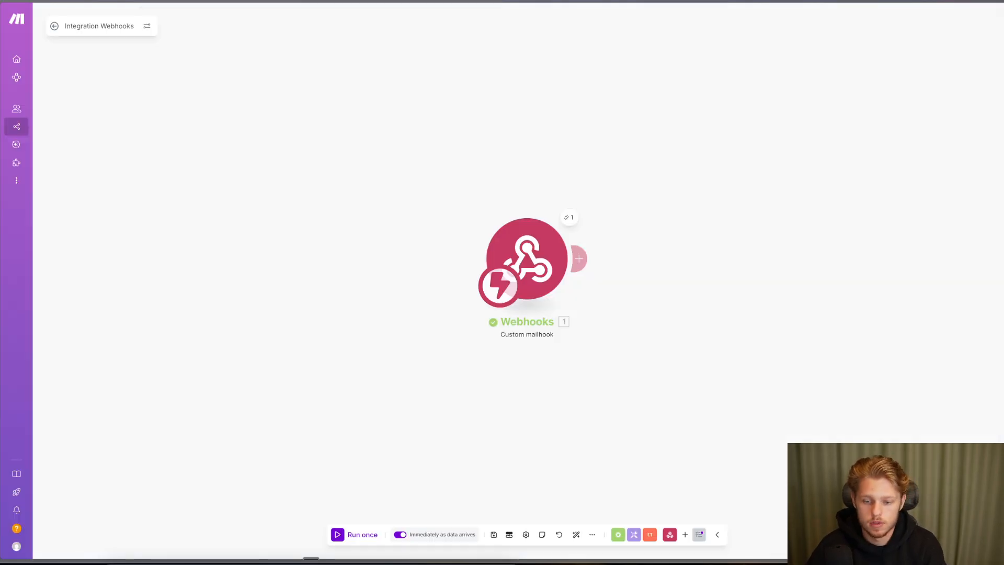
- Auto-arrange the canvas and attach a ClickUp 'List All Tasks' module after the Custom mailhook trigger
{"action": "left_click", "coordinate": [509, 533]}
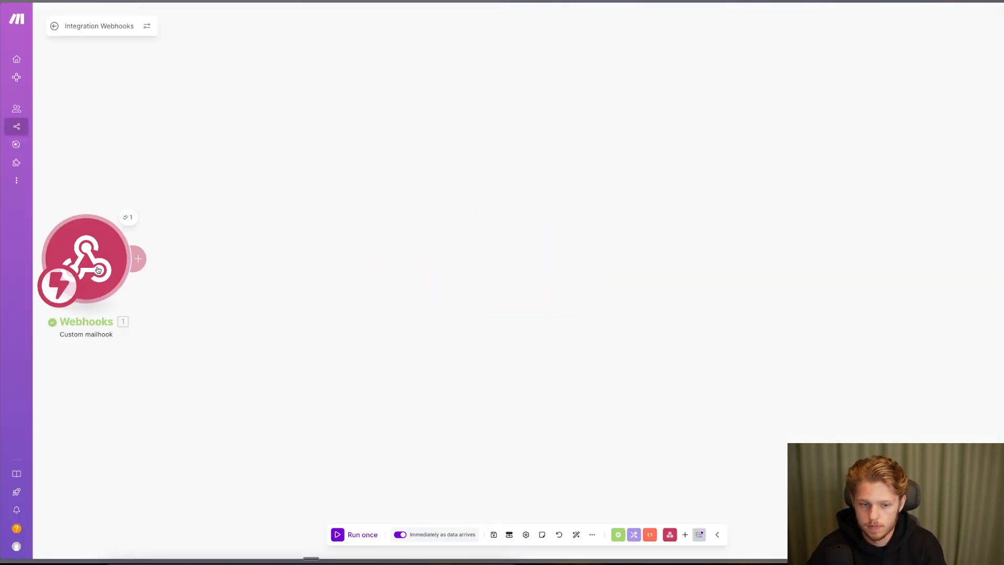
{"action": "left_click", "coordinate": [138, 258]}
{"action": "left_click", "coordinate": [401, 228]}
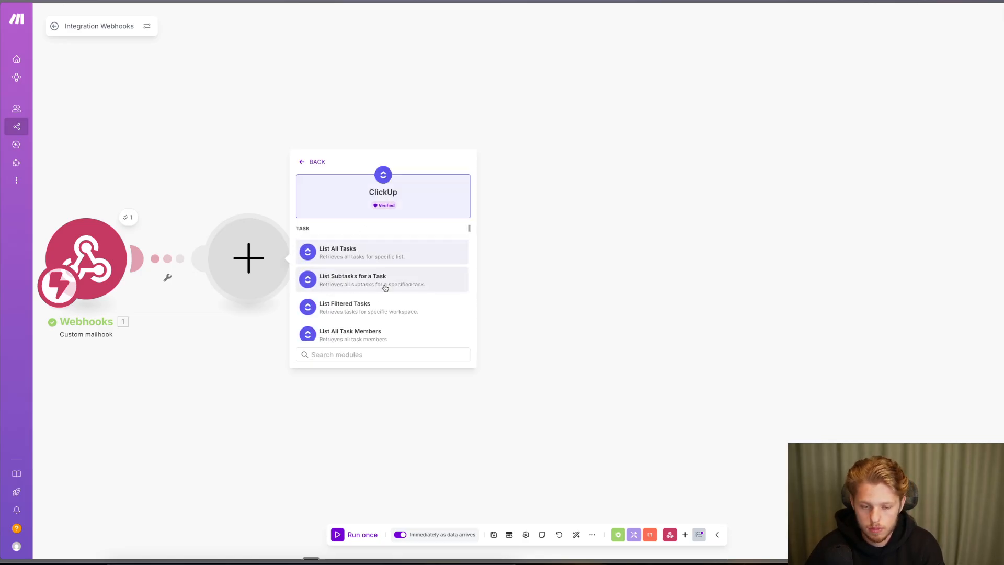
{"action": "scroll", "coordinate": [386, 288], "scroll_direction": "down", "scroll_amount": 5}
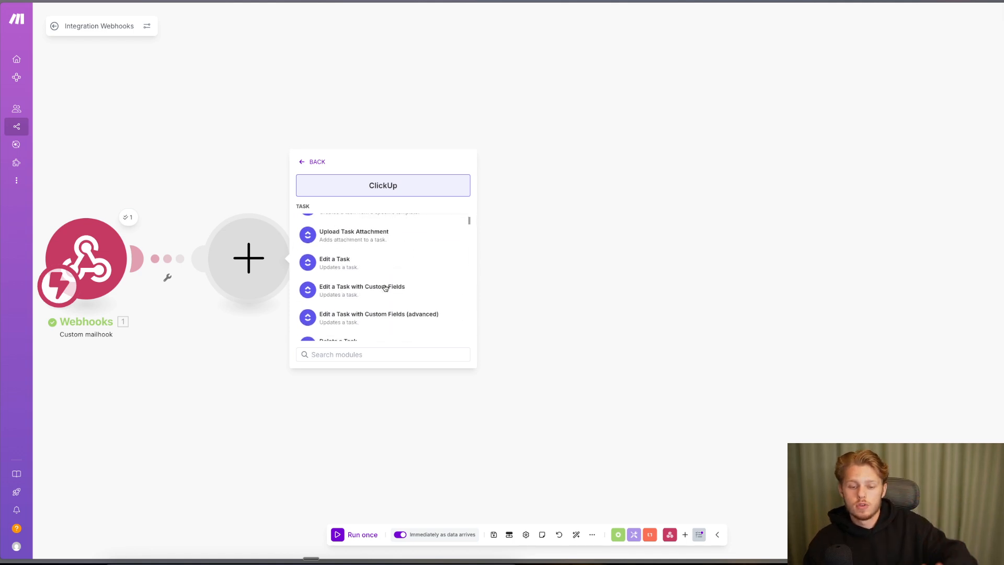
{"action": "scroll", "coordinate": [386, 288], "scroll_direction": "down", "scroll_amount": 6}
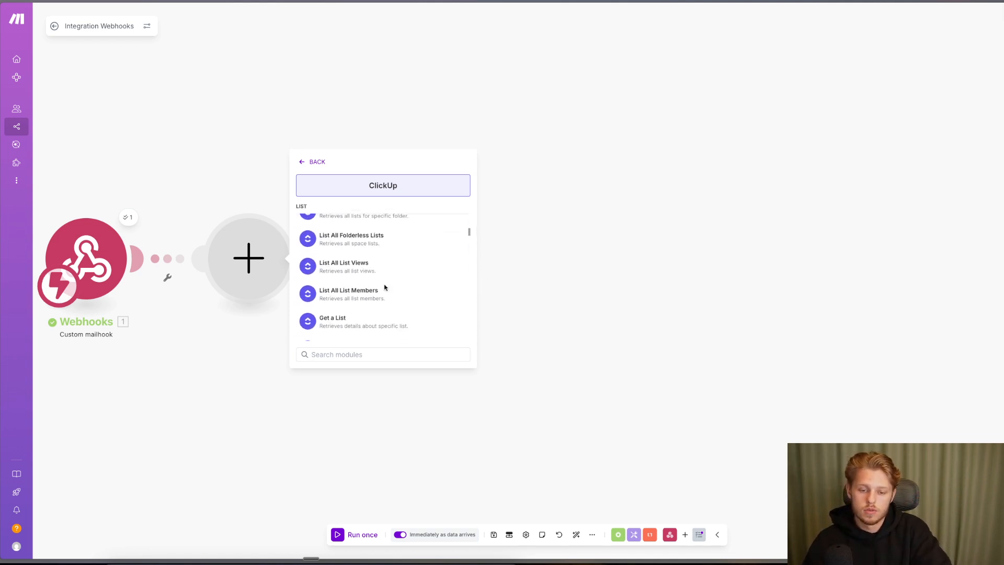
{"action": "scroll", "coordinate": [384, 287], "scroll_direction": "down", "scroll_amount": 2}
{"action": "scroll", "coordinate": [384, 287], "scroll_direction": "up", "scroll_amount": 12}
{"action": "left_click", "coordinate": [373, 262]}
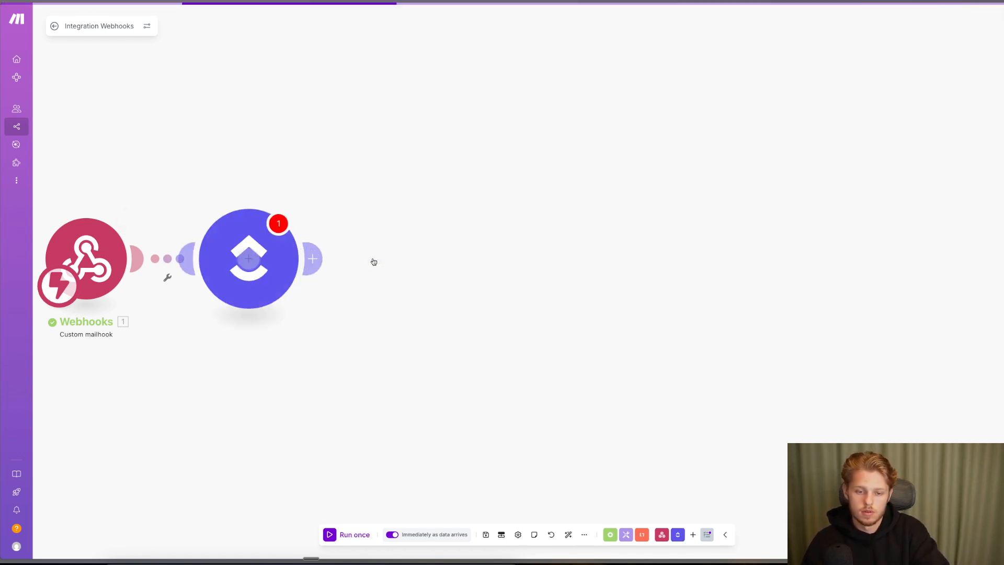
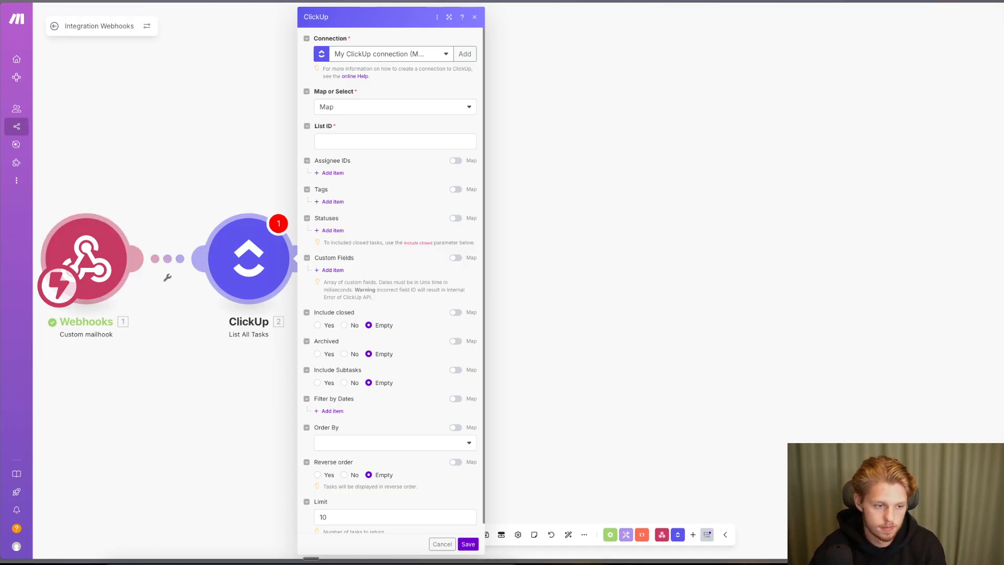
- Discard the unsaved ClickUp module changes and centre both modules on the canvas
{"action": "left_click", "coordinate": [134, 177]}
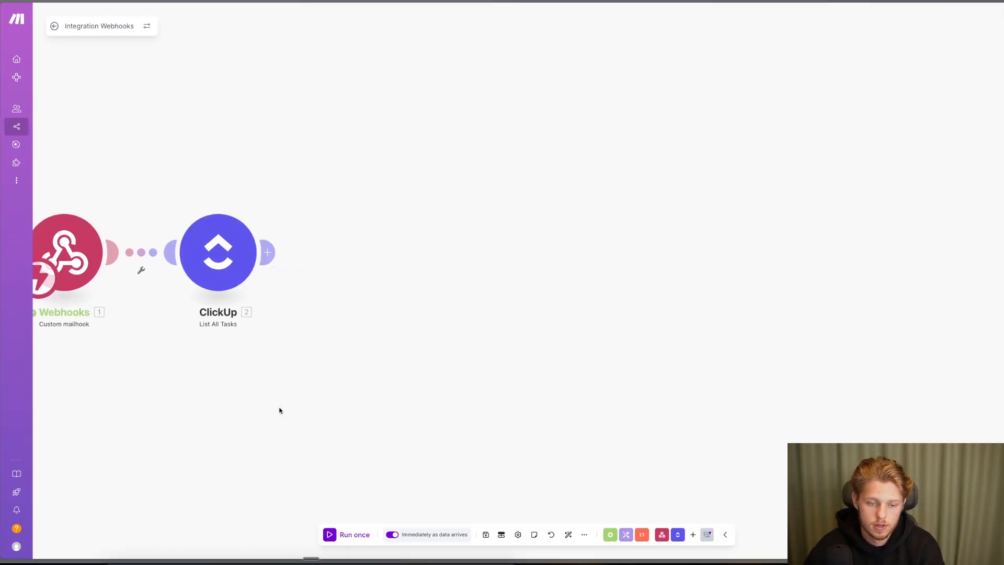
{"action": "scroll", "coordinate": [280, 409], "scroll_direction": "down", "scroll_amount": 2}
{"action": "scroll", "coordinate": [120, 284], "scroll_direction": "down", "scroll_amount": 2}
{"action": "left_click_drag", "start_coordinate": [121, 208], "coordinate": [291, 211]}
{"action": "scroll", "coordinate": [294, 316], "scroll_direction": "up", "scroll_amount": 4}
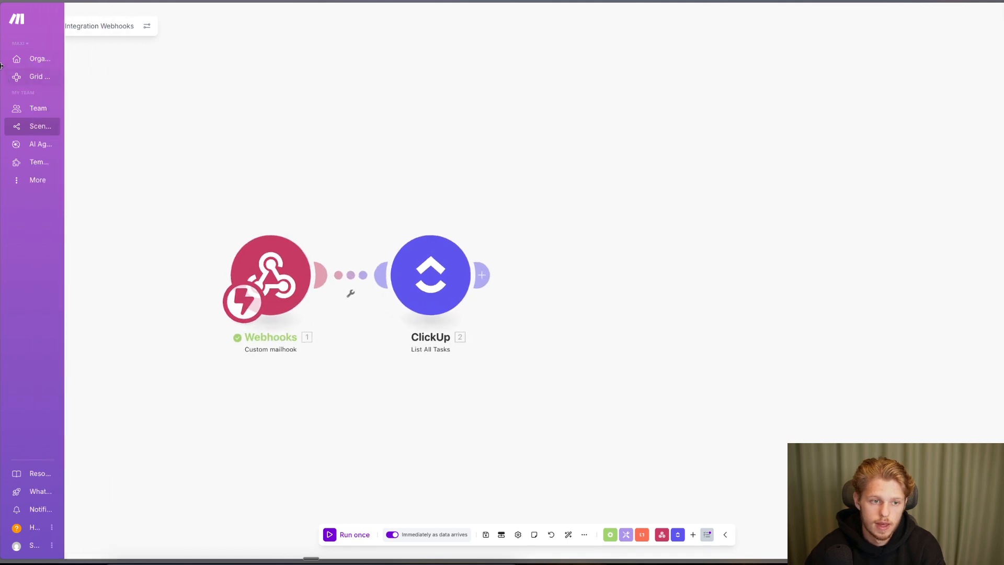
- Underline the Webhooks and ClickUp module names, then reopen the ClickUp module settings
{"action": "left_click_drag", "start_coordinate": [243, 345], "coordinate": [311, 345]}
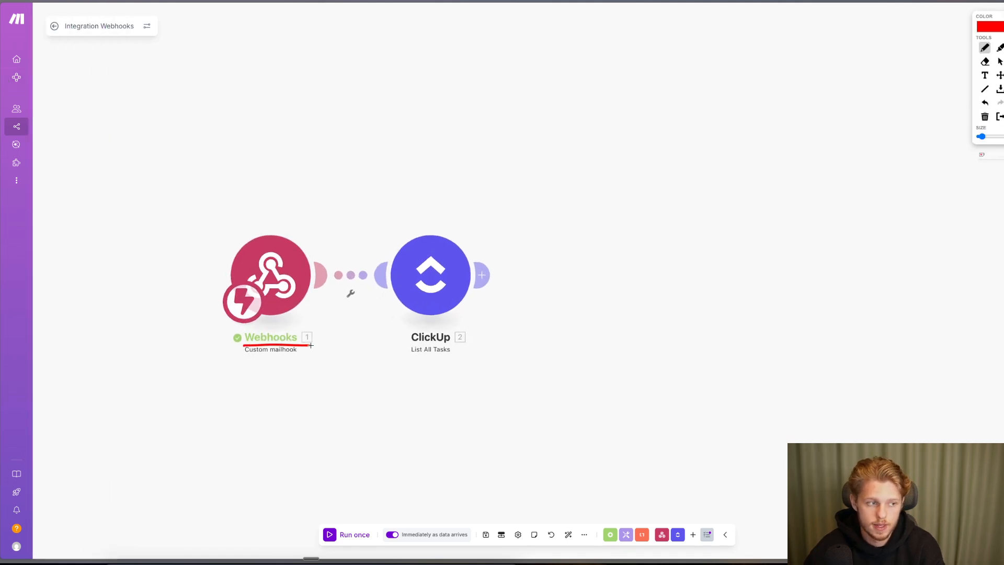
{"action": "left_click_drag", "start_coordinate": [408, 344], "coordinate": [458, 343]}
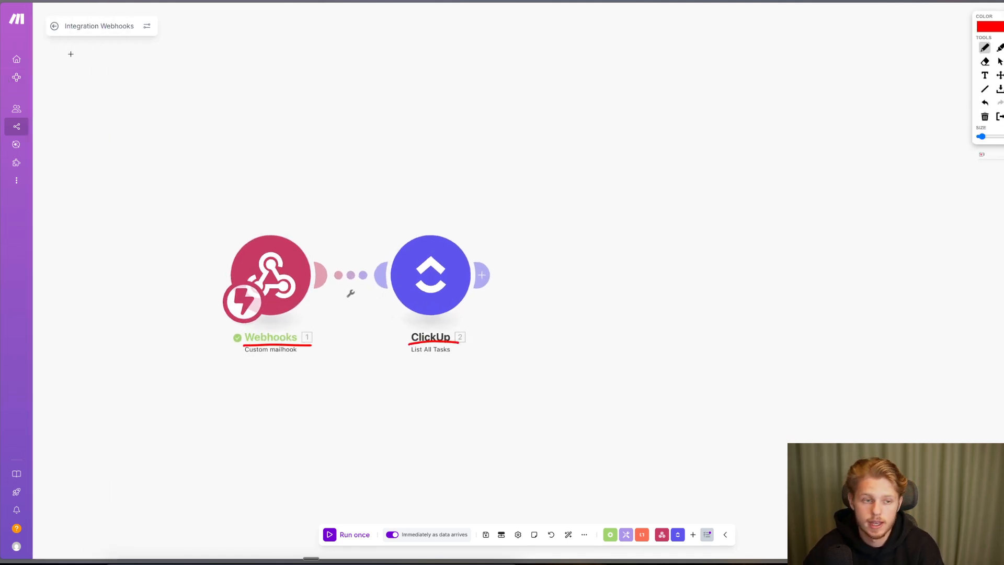
{"action": "left_click", "coordinate": [0, 45]}
{"action": "left_click", "coordinate": [425, 268]}
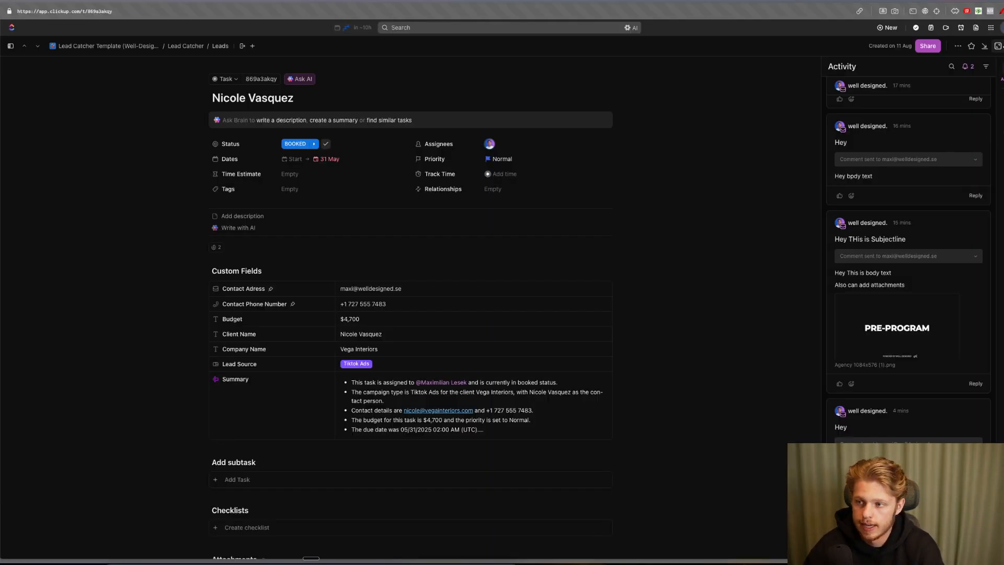
- Close the booked lead's task detail view to get back to the Leads Master Board
{"action": "left_click", "coordinate": [998, 45]}
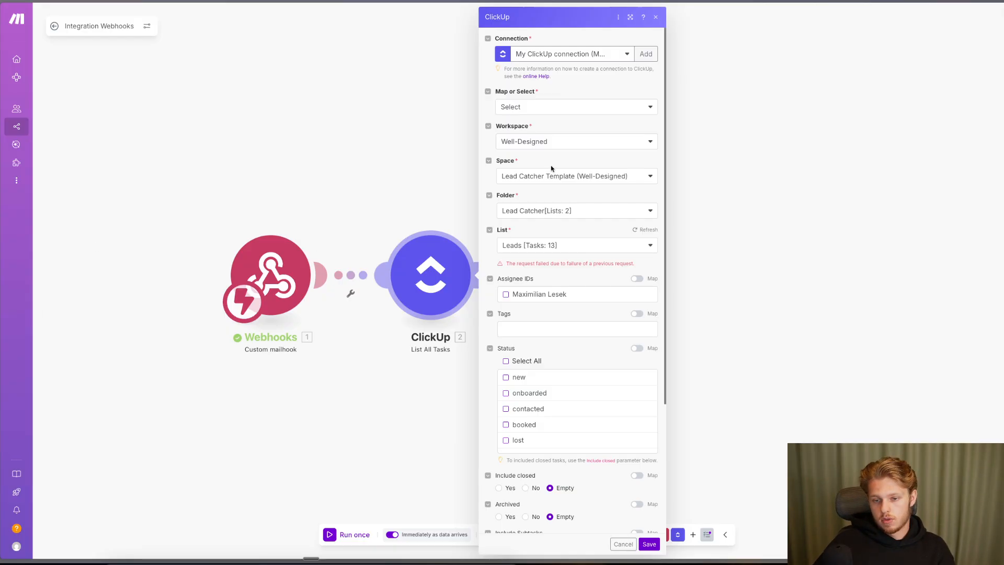
- Select the Leads [Tasks: 13] list in List All Tasks and save the module
{"action": "left_click", "coordinate": [568, 246]}
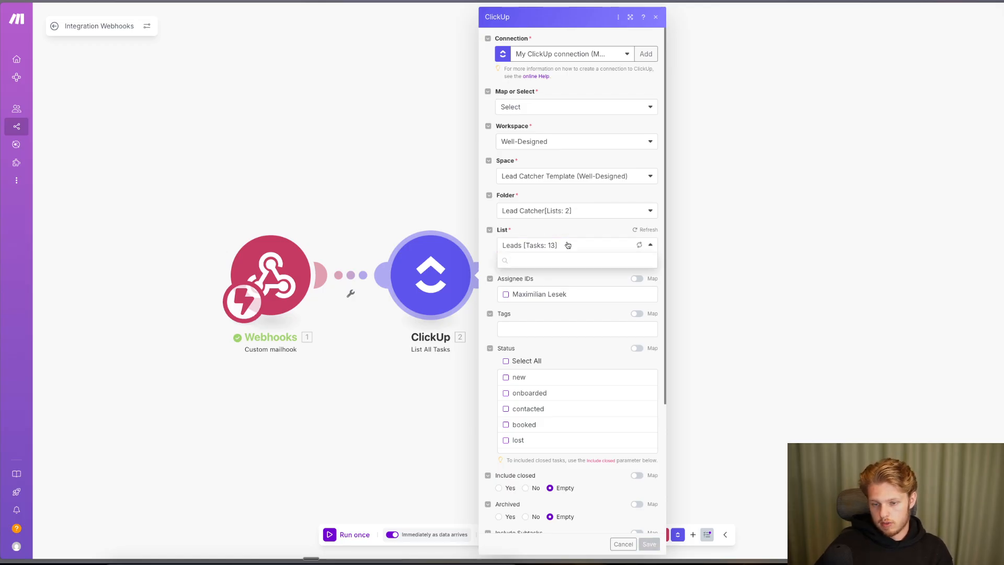
{"action": "left_click", "coordinate": [537, 259]}
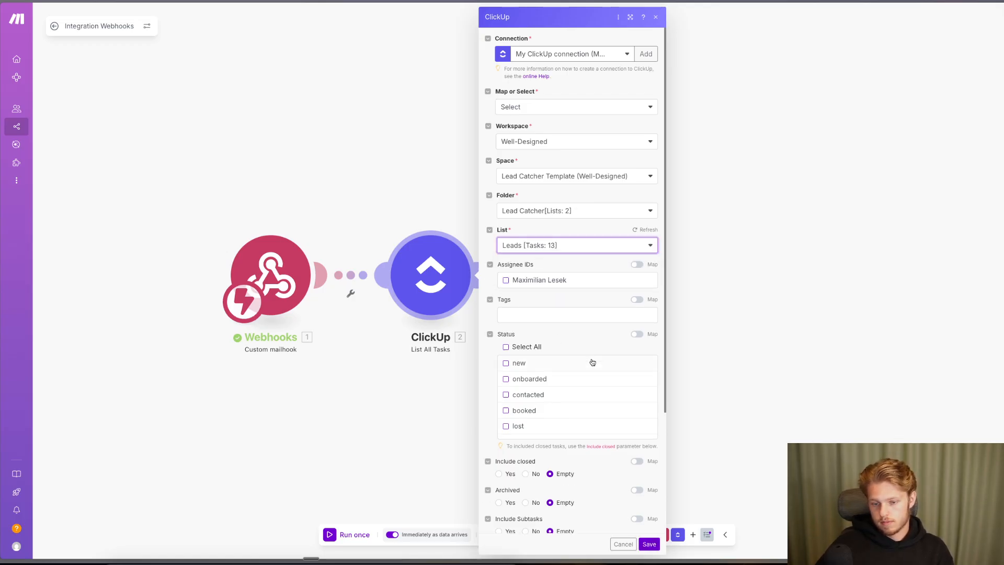
{"action": "scroll", "coordinate": [592, 362], "scroll_direction": "down", "scroll_amount": 1}
{"action": "scroll", "coordinate": [540, 284], "scroll_direction": "down", "scroll_amount": 3}
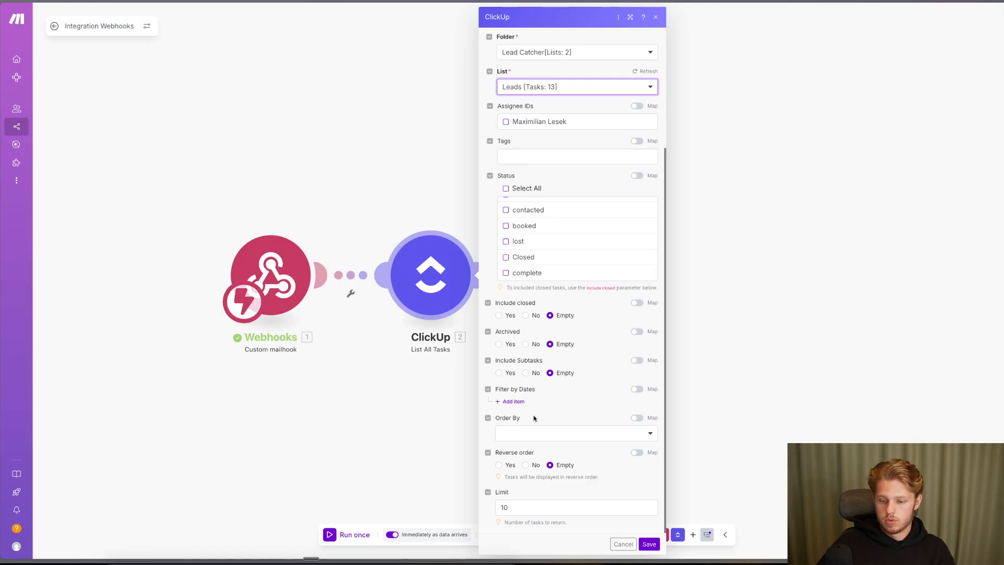
{"action": "scroll", "coordinate": [571, 311], "scroll_direction": "up", "scroll_amount": 2}
{"action": "scroll", "coordinate": [576, 322], "scroll_direction": "down", "scroll_amount": 2}
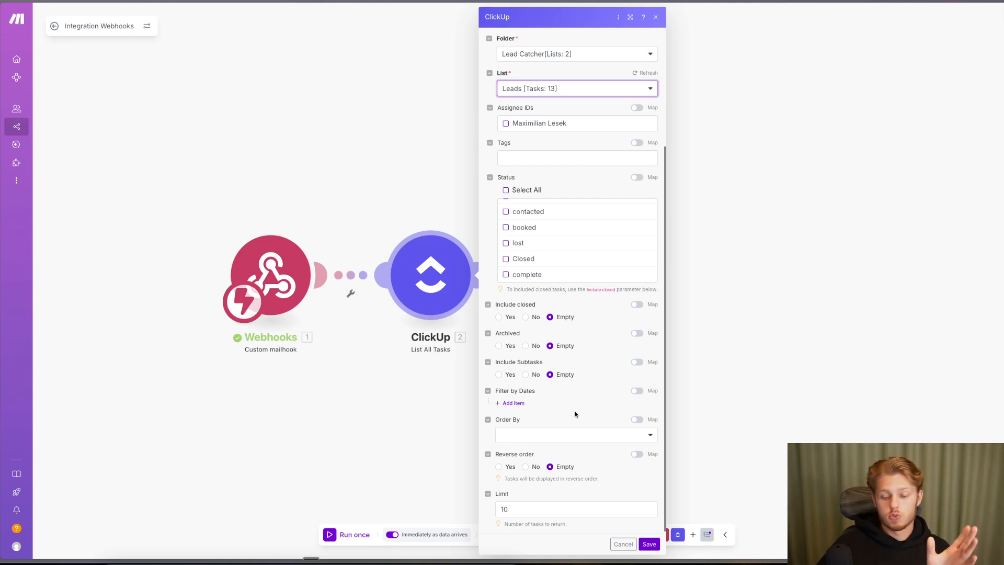
{"action": "scroll", "coordinate": [574, 414], "scroll_direction": "down", "scroll_amount": 1}
{"action": "scroll", "coordinate": [519, 405], "scroll_direction": "up", "scroll_amount": 3}
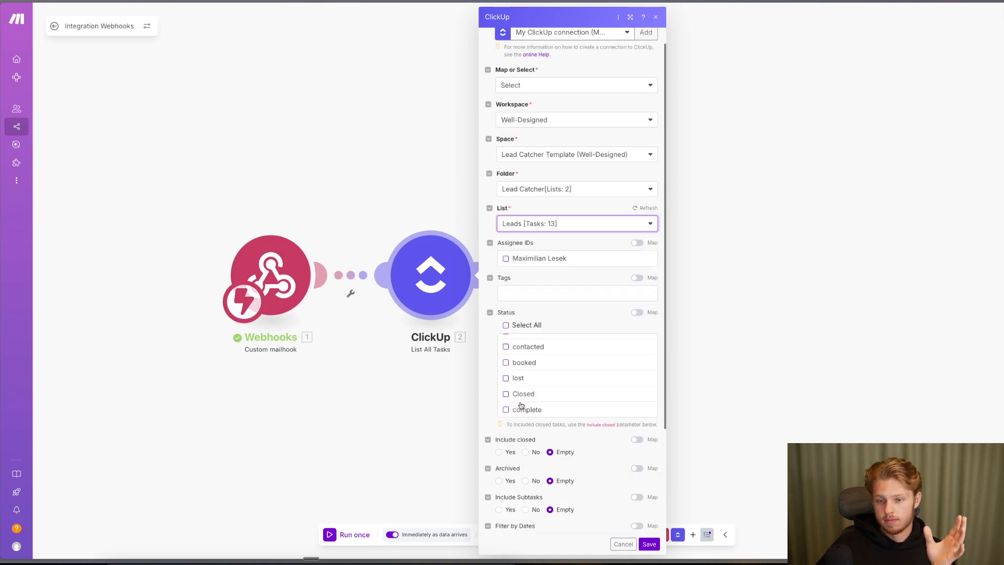
{"action": "scroll", "coordinate": [520, 366], "scroll_direction": "down", "scroll_amount": 2}
{"action": "left_click", "coordinate": [648, 543]}
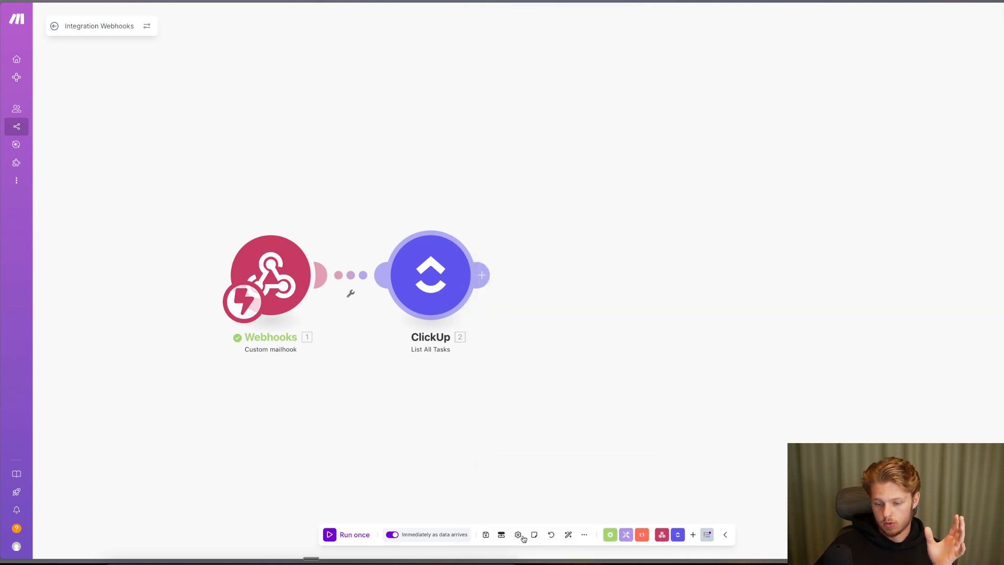
- Reopen the module and add a Custom Fields filter item, viewing the Custom Field ID options
{"action": "left_click", "coordinate": [403, 292]}
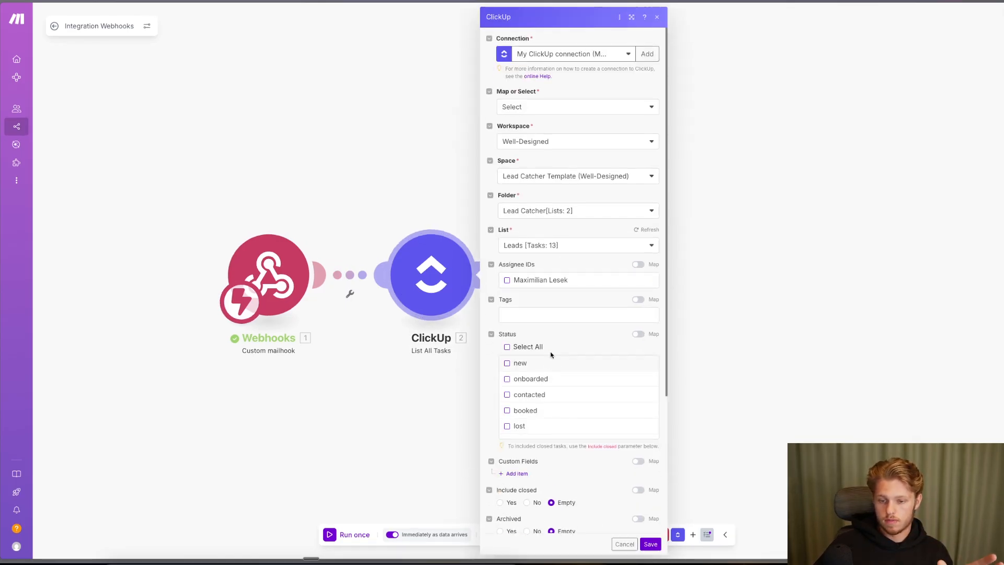
{"action": "scroll", "coordinate": [544, 354], "scroll_direction": "down", "scroll_amount": 3}
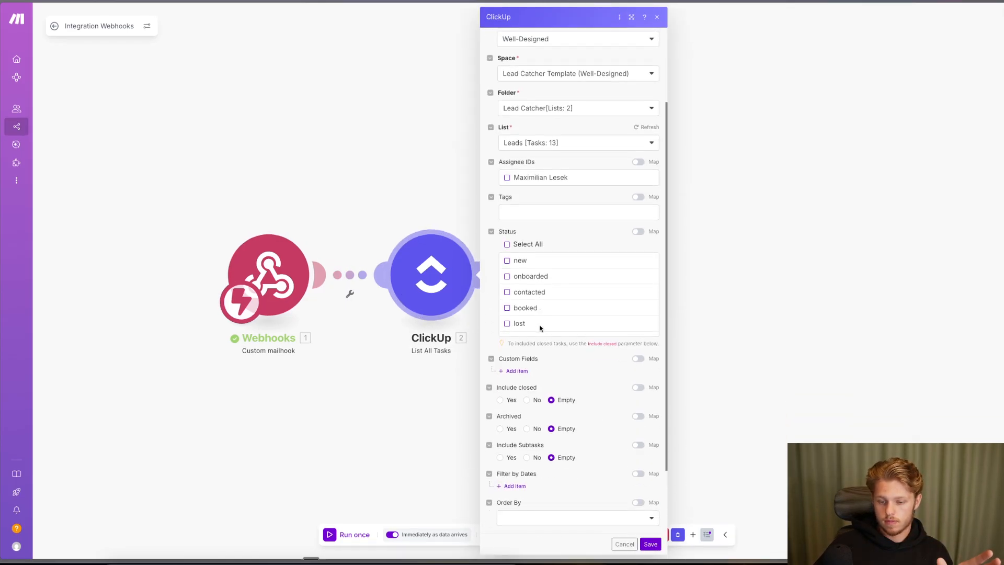
{"action": "left_click", "coordinate": [523, 371]}
{"action": "left_click", "coordinate": [544, 396]}
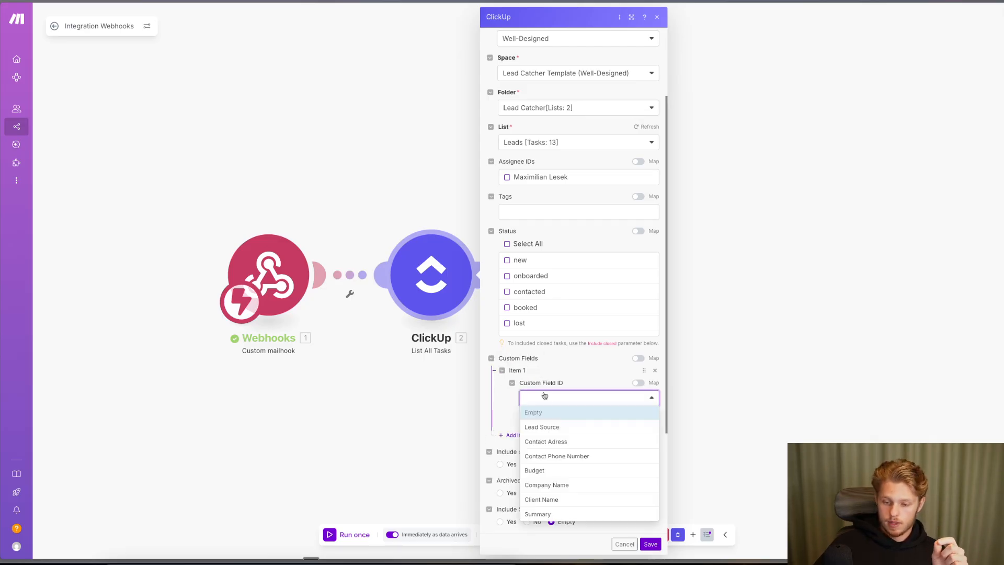
{"action": "key", "text": "ctrl+Tab"}
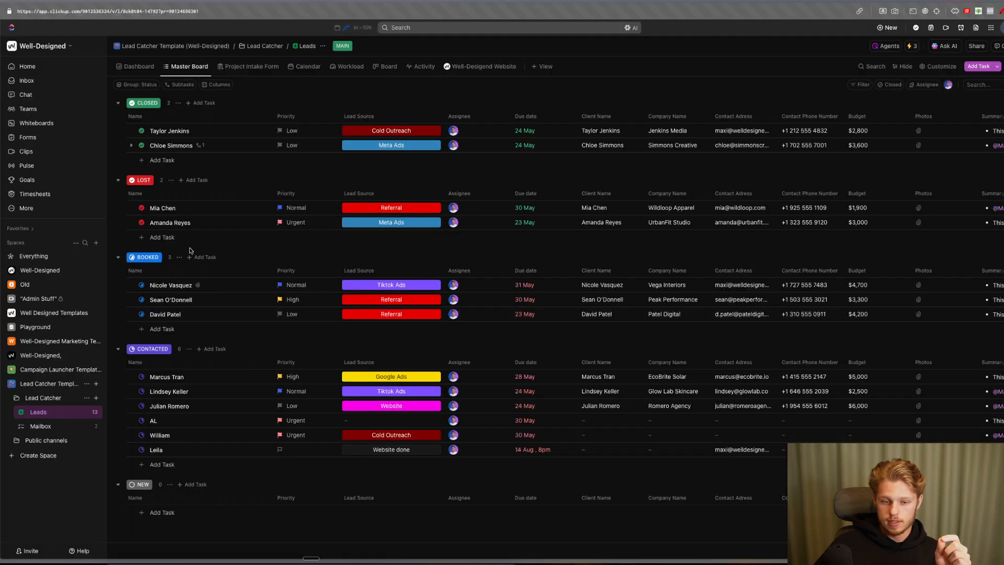
- Open the booked lead's task to see custom fields like Budget $4,700 and Lead Source
{"action": "left_click", "coordinate": [170, 285]}
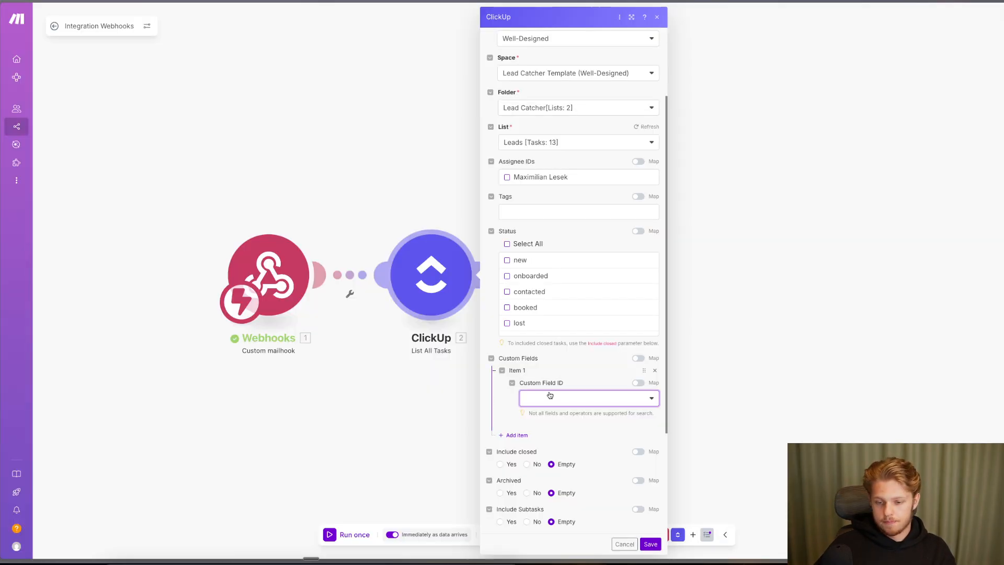
- Set the custom field filter to Contact Adress with the Equals operator
{"action": "left_click", "coordinate": [549, 396]}
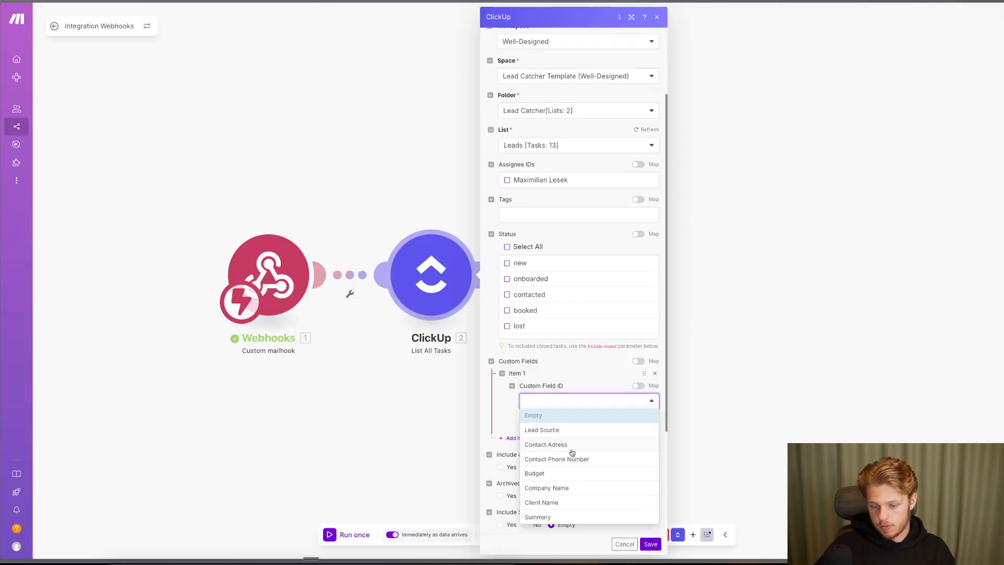
{"action": "left_click", "coordinate": [545, 444]}
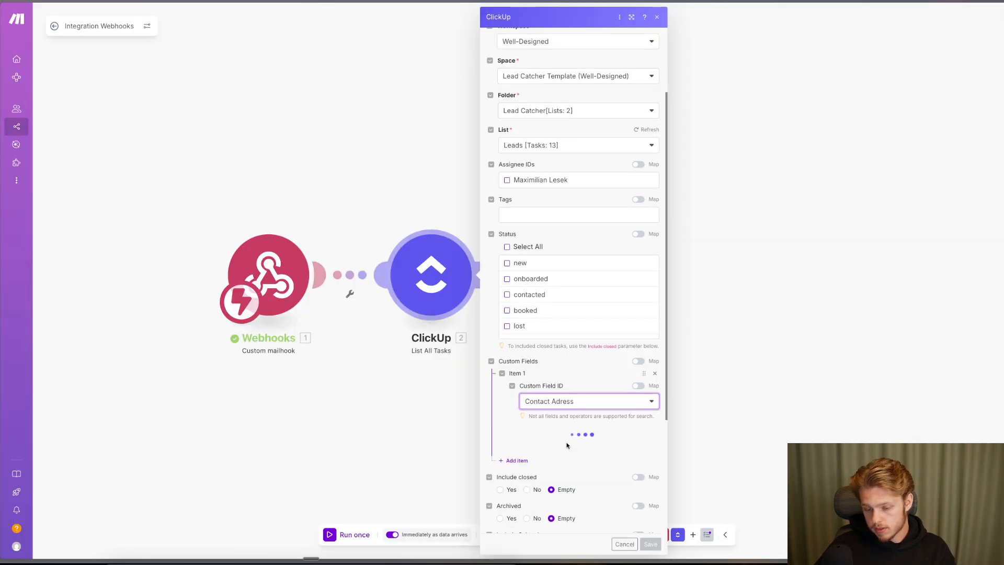
{"action": "left_click", "coordinate": [567, 446]}
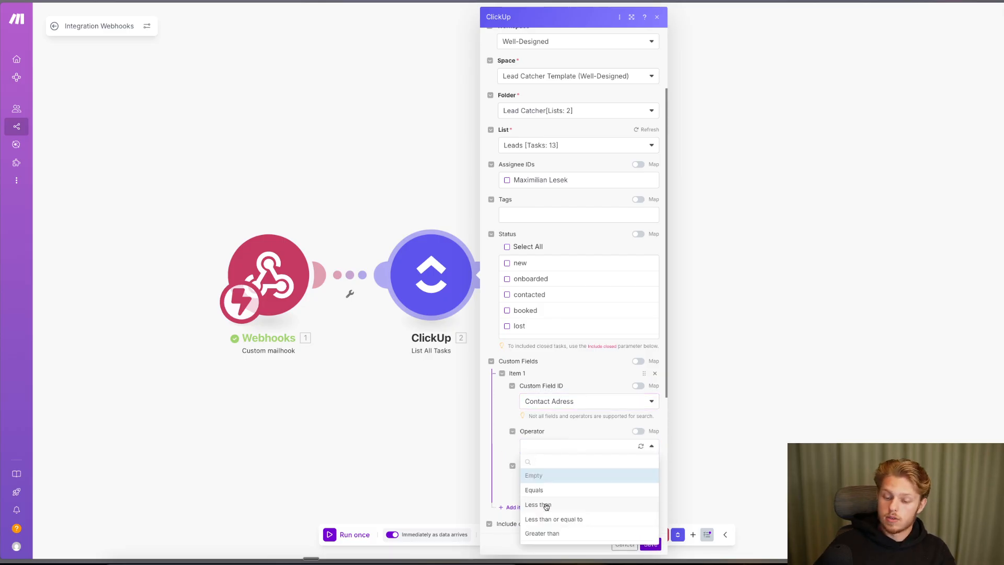
{"action": "left_click", "coordinate": [543, 489]}
{"action": "left_click", "coordinate": [544, 479]}
{"action": "left_click", "coordinate": [544, 448]}
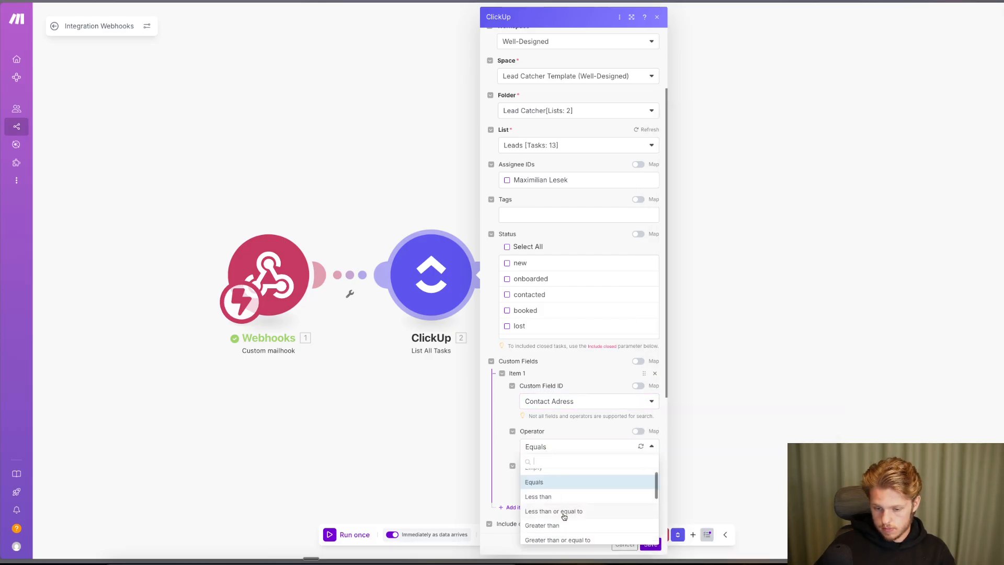
{"action": "scroll", "coordinate": [564, 516], "scroll_direction": "down", "scroll_amount": 3}
{"action": "type", "text": "eq"}
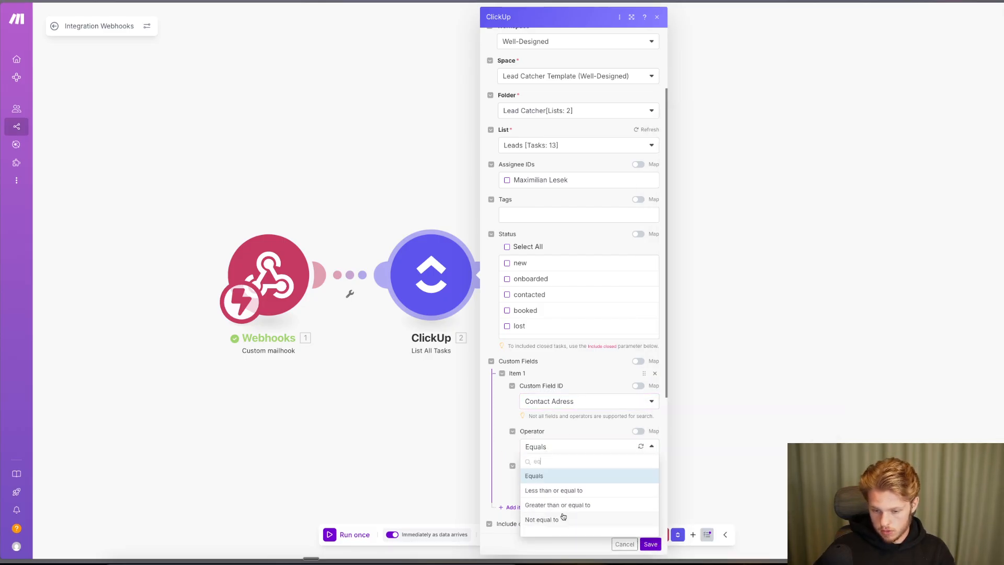
{"action": "key", "text": "BackSpace"}
{"action": "key", "text": "BackSpace"}
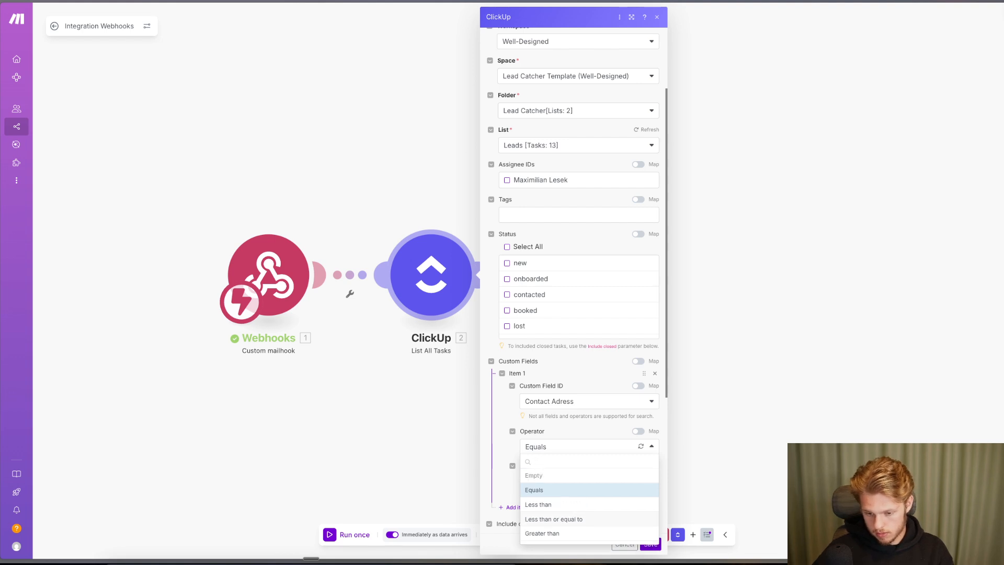
{"action": "left_click", "coordinate": [549, 489]}
- Map the Webhooks Sender email address into Custom Field value and save the module
{"action": "left_click", "coordinate": [540, 479]}
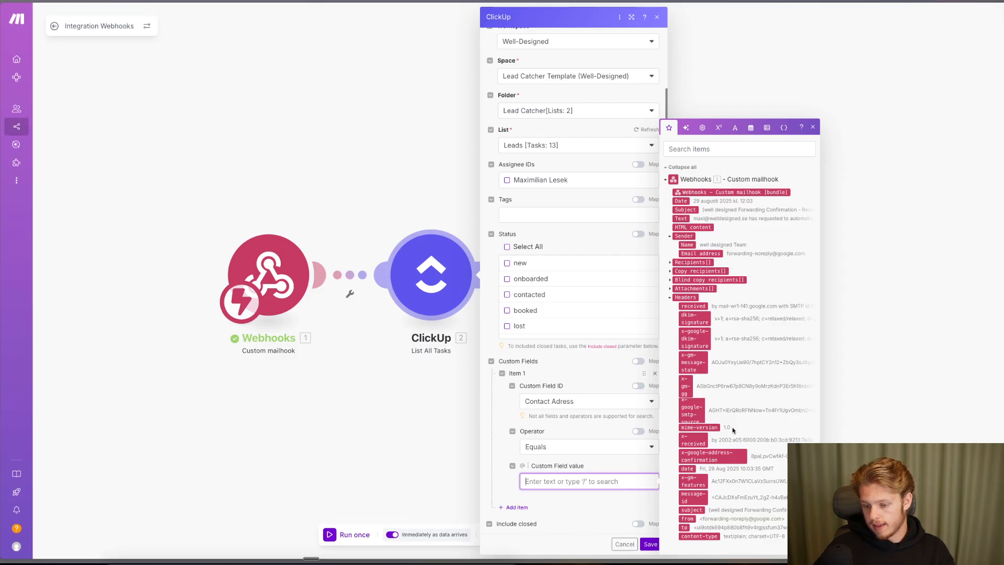
{"action": "left_click", "coordinate": [671, 264]}
{"action": "left_click", "coordinate": [669, 271]}
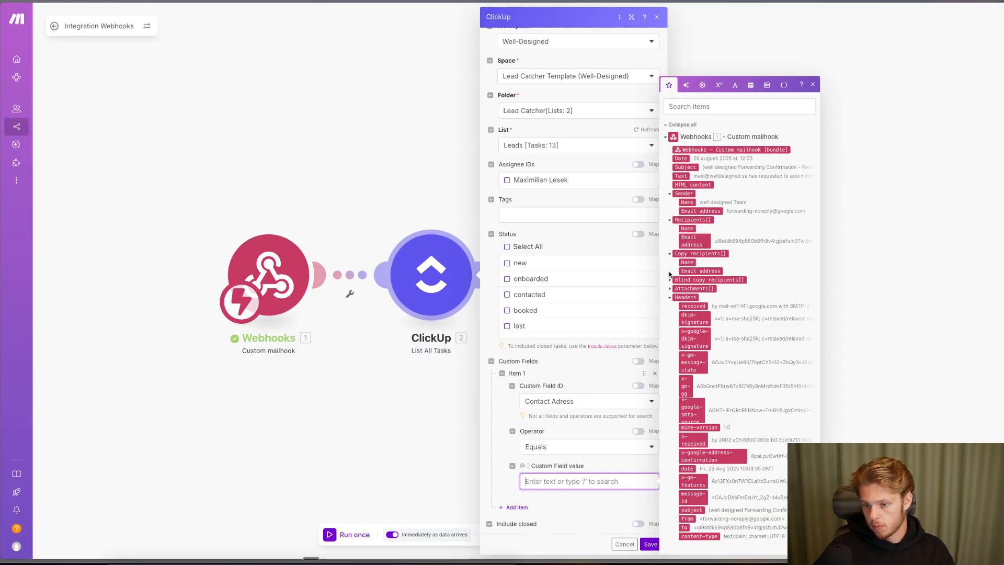
{"action": "left_click", "coordinate": [670, 279]}
{"action": "left_click", "coordinate": [670, 289]}
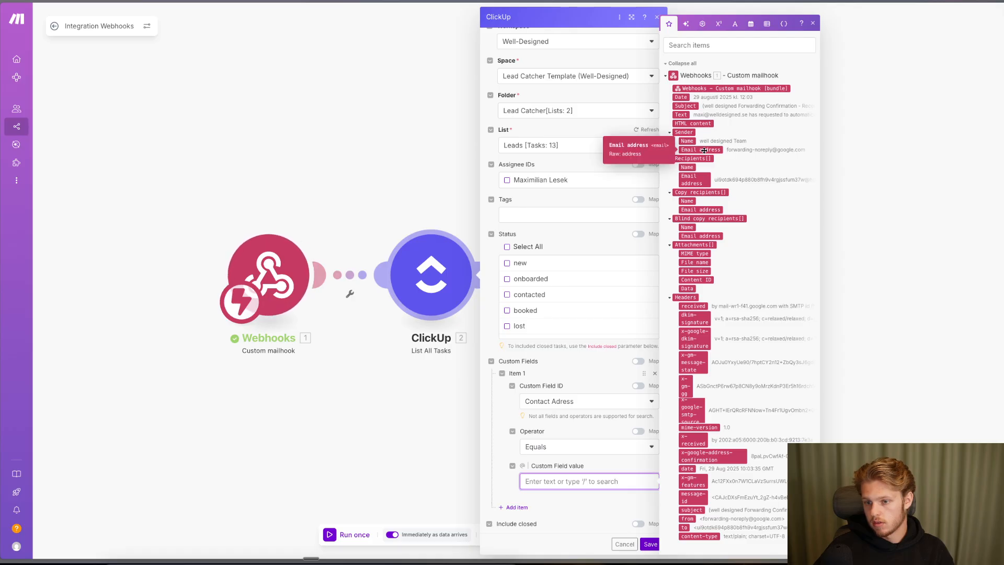
{"action": "left_click", "coordinate": [703, 150]}
{"action": "left_click", "coordinate": [650, 543]}
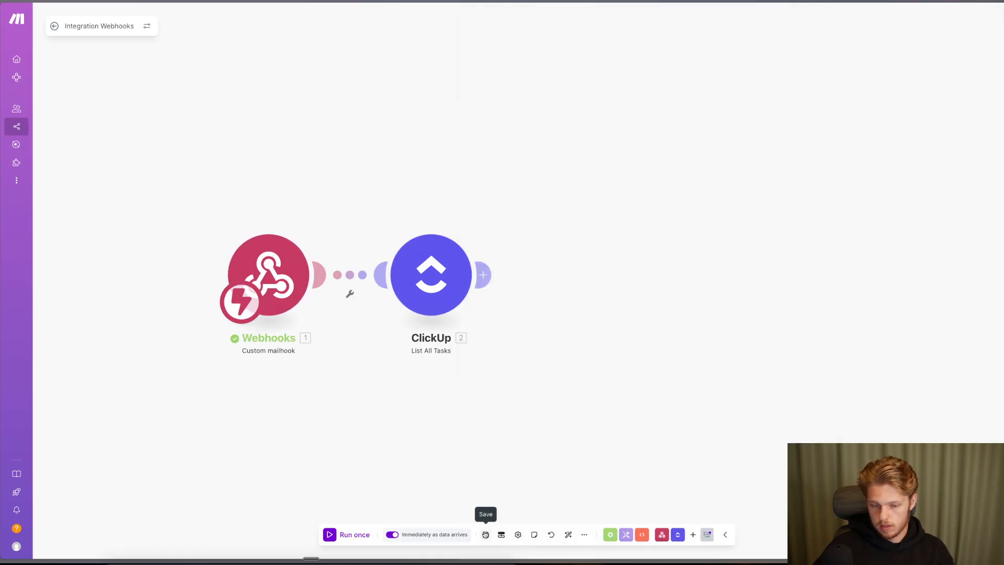
- Unlink the mailhook from the ClickUp module and run the scenario once to await mail
{"action": "left_click", "coordinate": [349, 293]}
{"action": "left_click", "coordinate": [398, 306]}
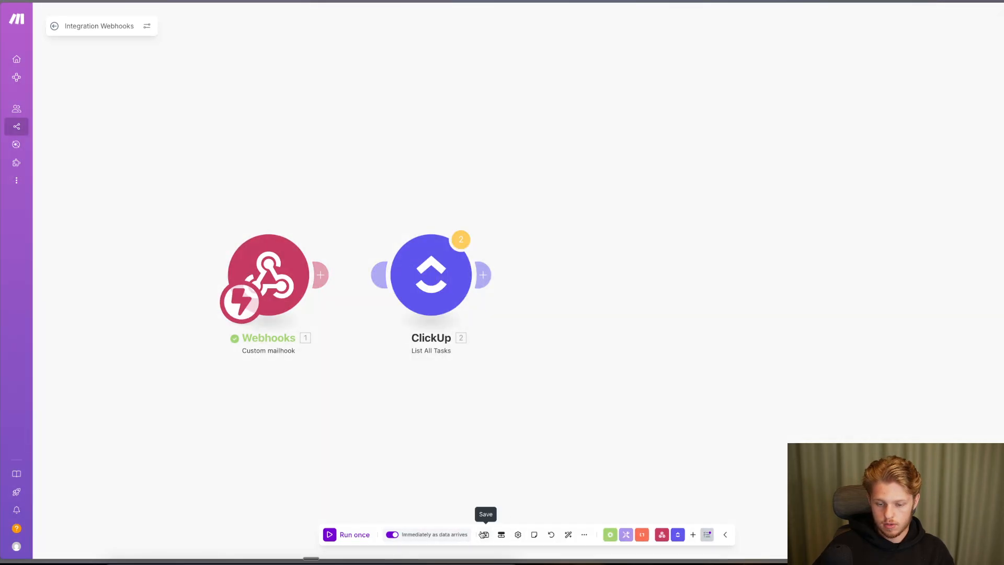
{"action": "left_click", "coordinate": [355, 534]}
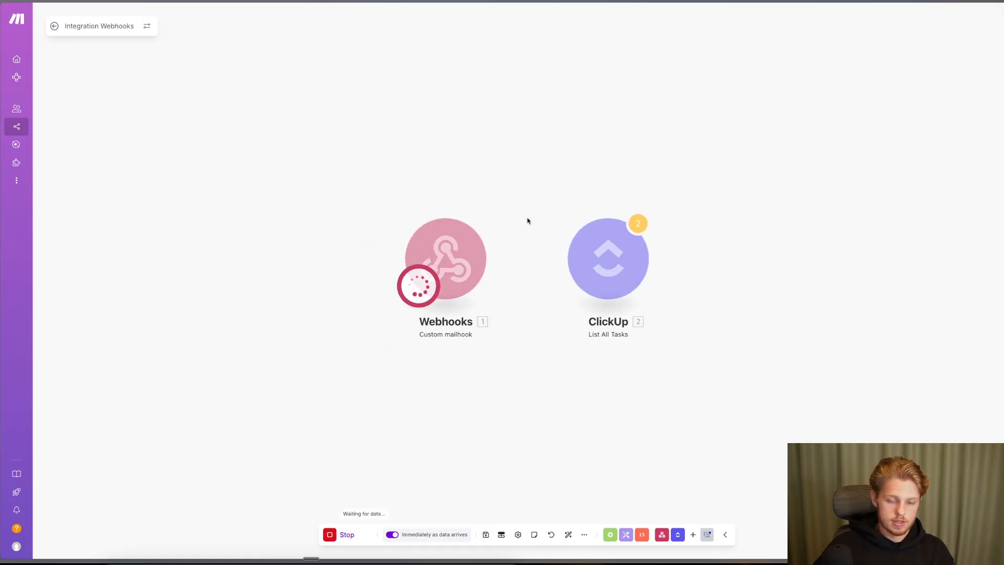
{"action": "key", "text": "ctrl+Tab"}
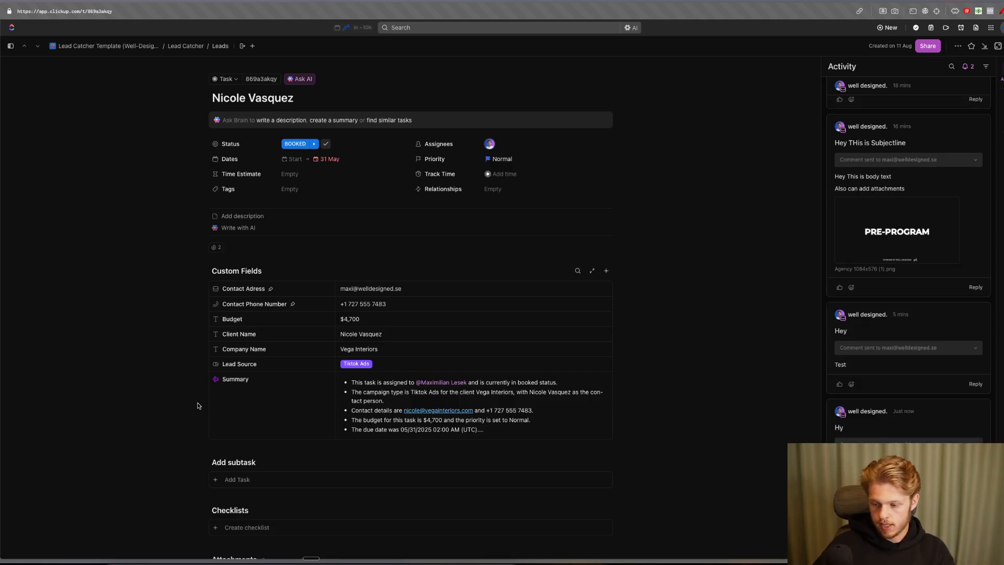
- Switch back to Make, where the mailhook captured the 'Hy' email as one operation
{"action": "key", "text": "ctrl+Tab"}
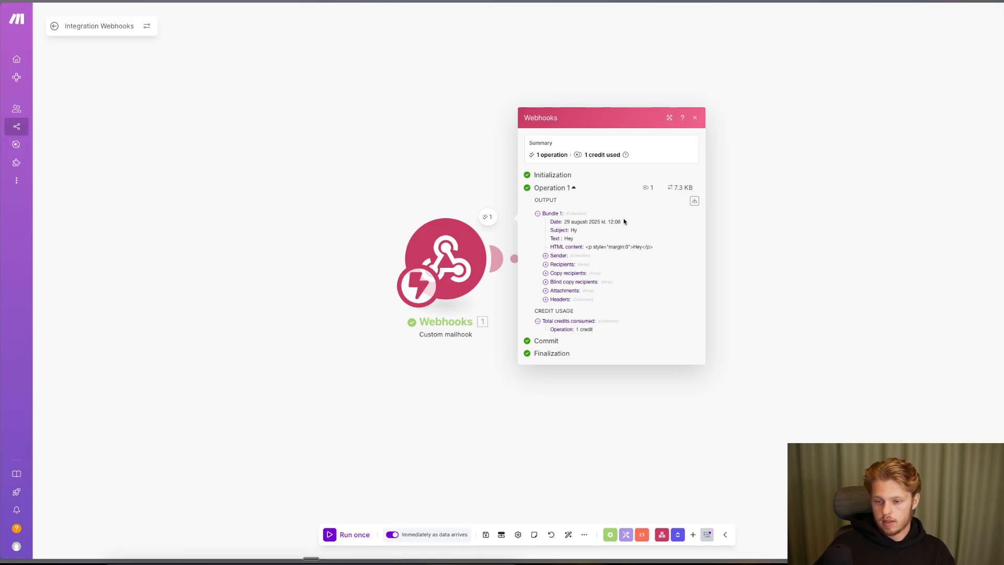
- Map 1. Sender: Email address once into the Contact Adress filter value, deleting the duplicate pill
{"action": "left_click", "coordinate": [569, 256]}
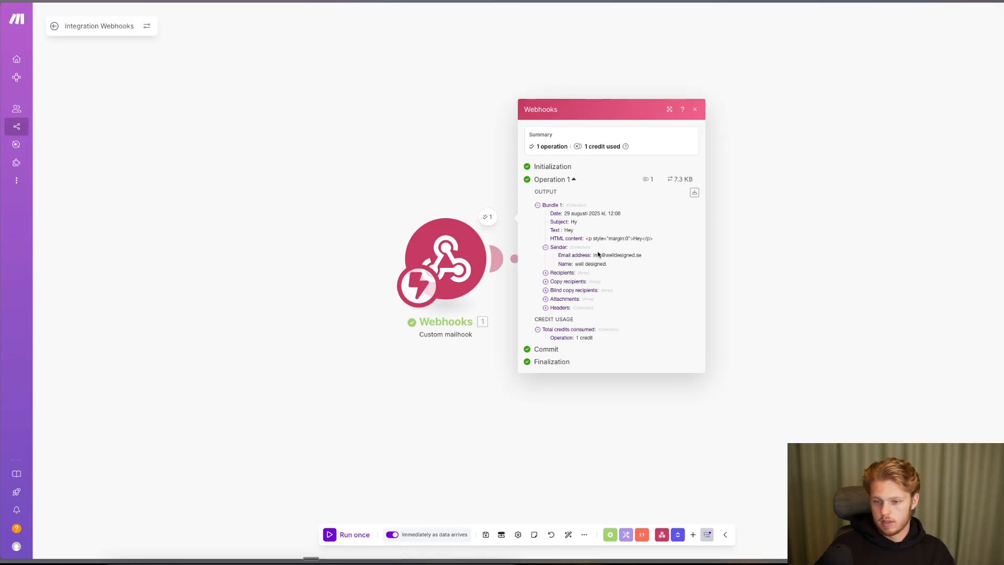
{"action": "left_click", "coordinate": [697, 108]}
{"action": "left_click", "coordinate": [599, 258]}
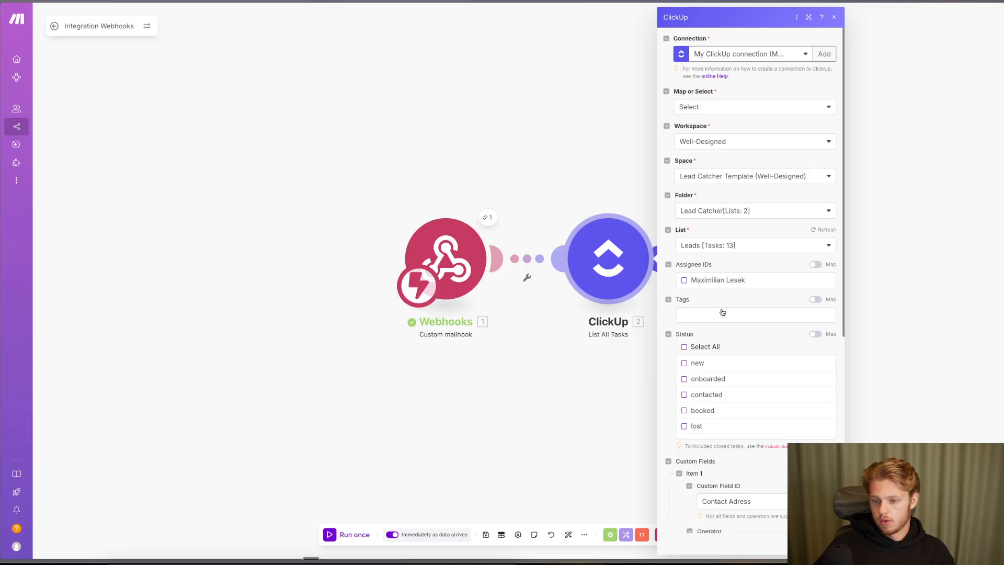
{"action": "scroll", "coordinate": [707, 352], "scroll_direction": "down", "scroll_amount": 5}
{"action": "left_click", "coordinate": [780, 422]}
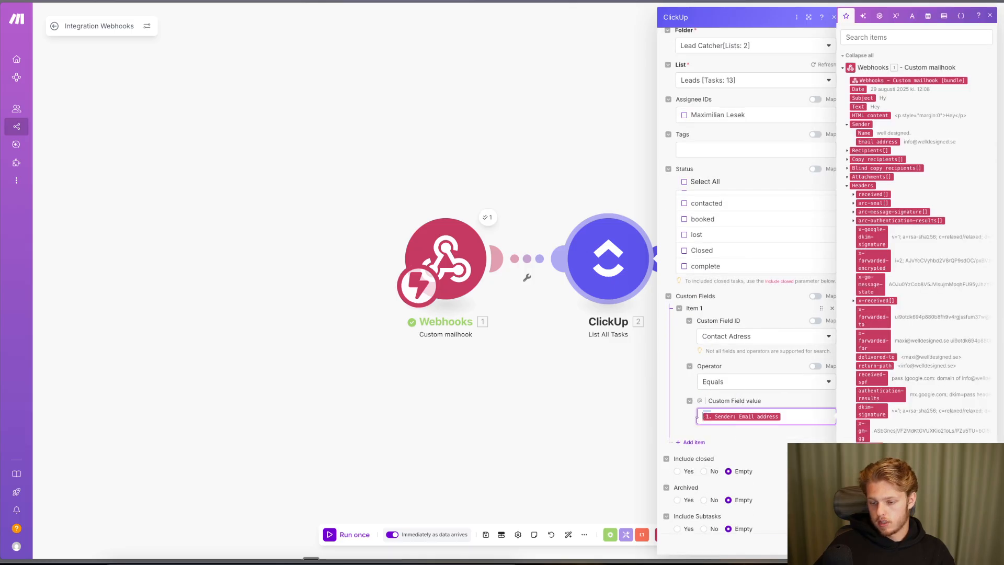
{"action": "left_click", "coordinate": [883, 142]}
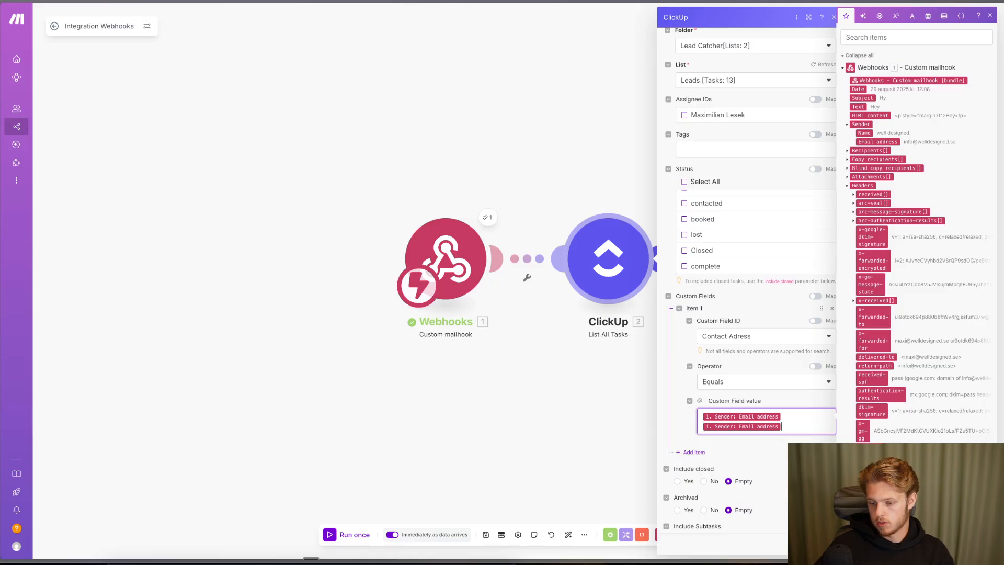
{"action": "key", "text": "BackSpace"}
{"action": "left_click", "coordinate": [827, 544]}
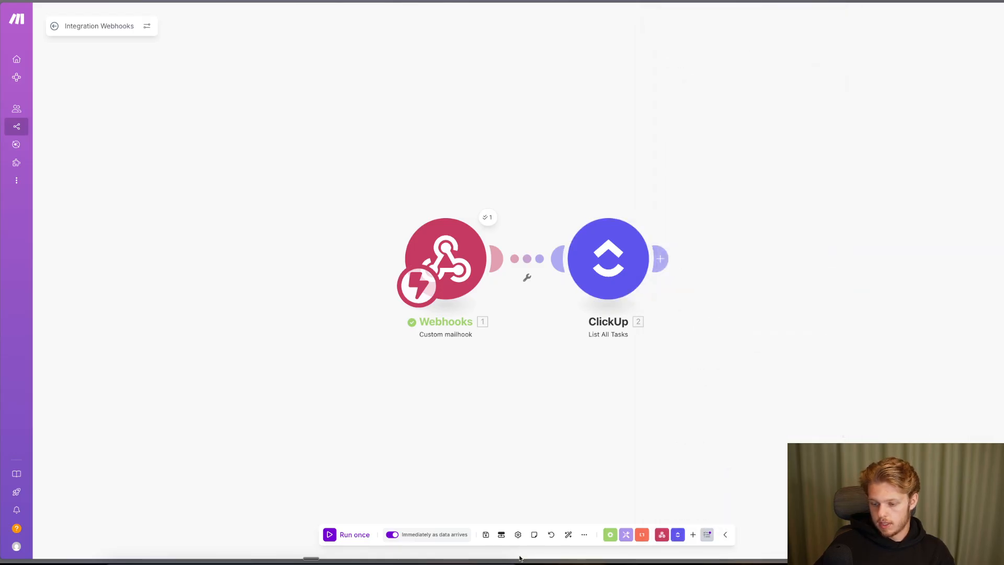
- Add a ClickUp Post a Task Comment module after the search and map 2. Task ID into Task ID
{"action": "left_click", "coordinate": [660, 259]}
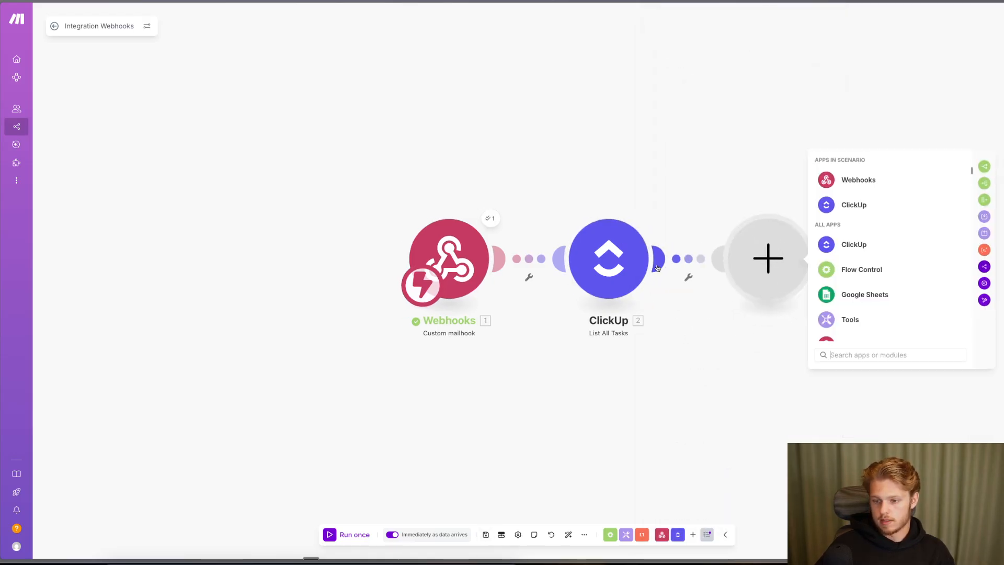
{"action": "left_click", "coordinate": [854, 190]}
{"action": "left_click", "coordinate": [832, 162]}
{"action": "left_click", "coordinate": [853, 205]}
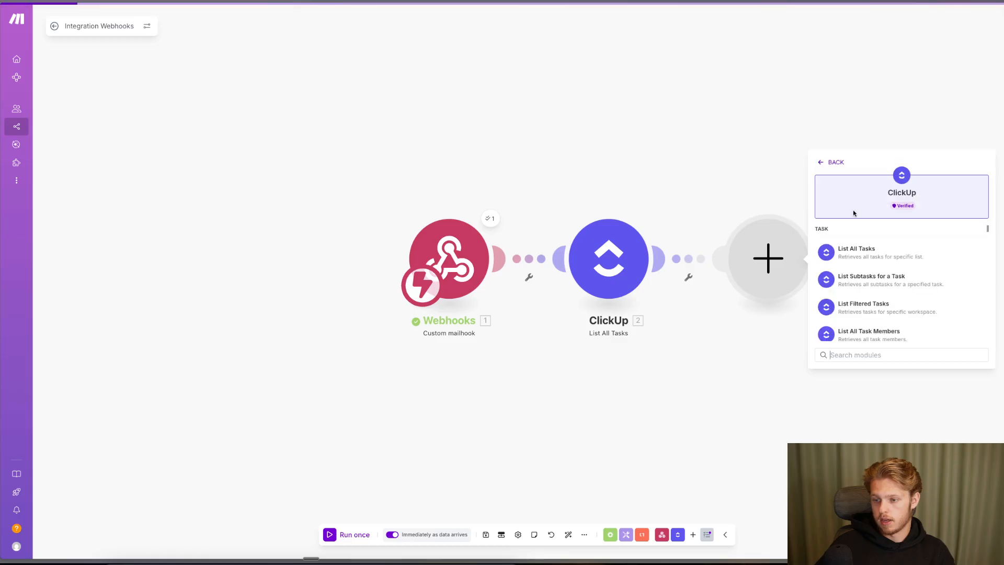
{"action": "type", "text": "comm"}
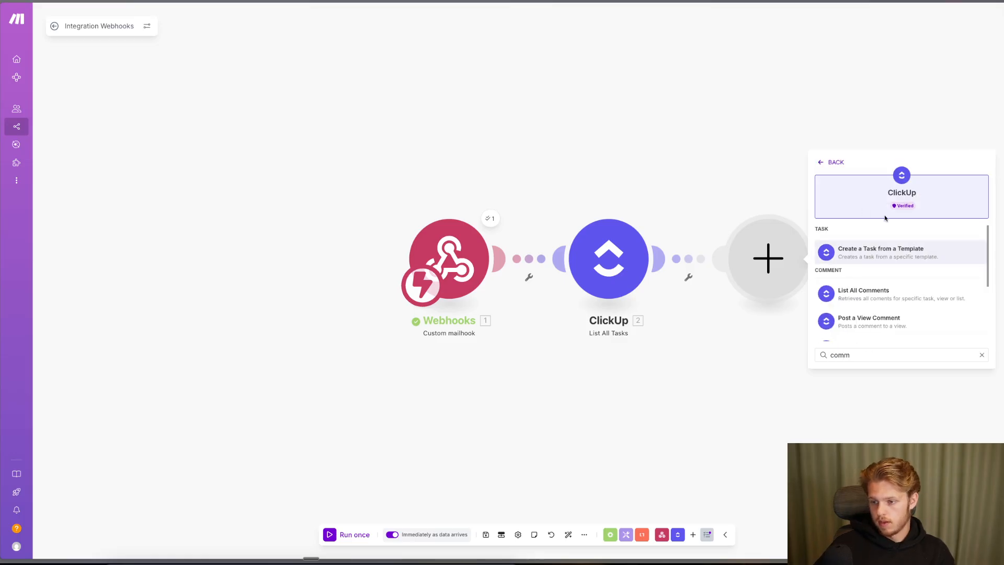
{"action": "scroll", "coordinate": [883, 271], "scroll_direction": "down", "scroll_amount": 3}
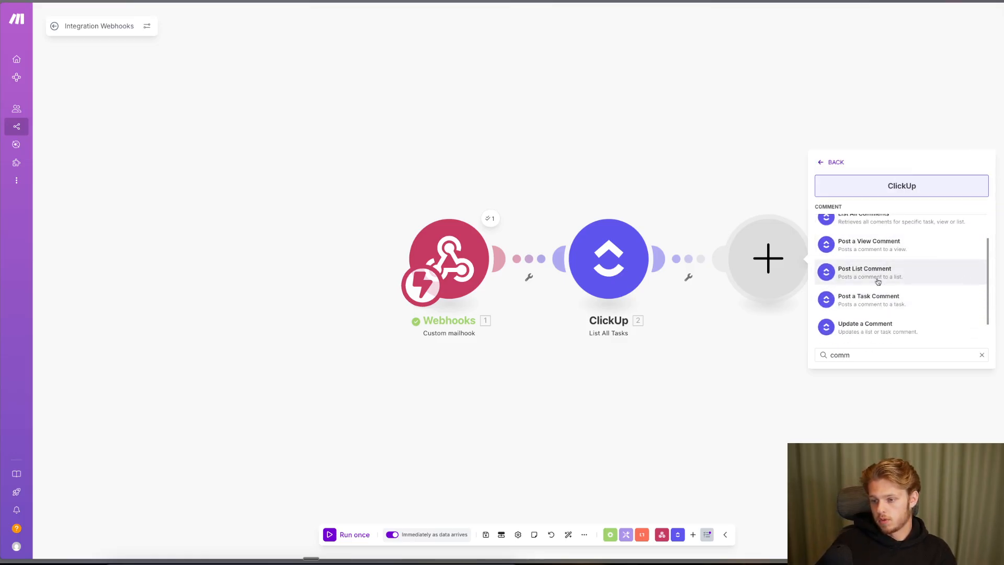
{"action": "left_click", "coordinate": [897, 299]}
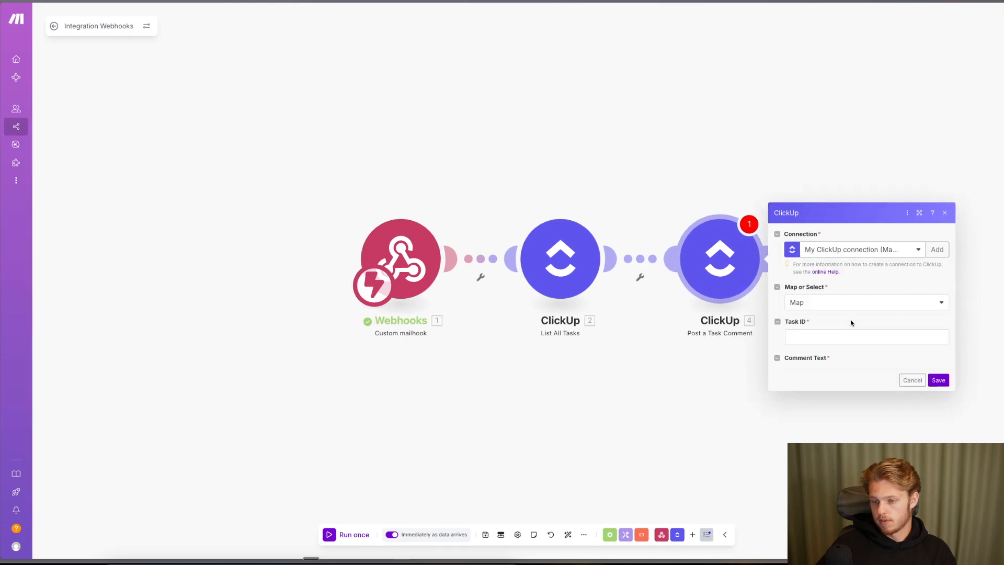
{"action": "left_click", "coordinate": [842, 245]}
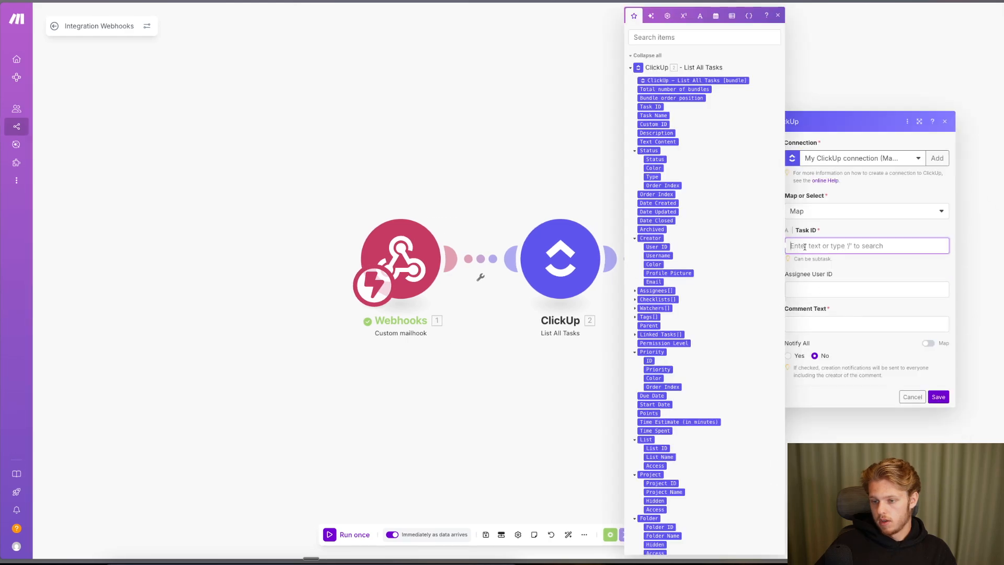
{"action": "left_click", "coordinate": [657, 107]}
- Map the email's 1. Text into Comment Text, adding line breaks after it
{"action": "left_click", "coordinate": [842, 324]}
{"action": "scroll", "coordinate": [706, 312], "scroll_direction": "down", "scroll_amount": 5}
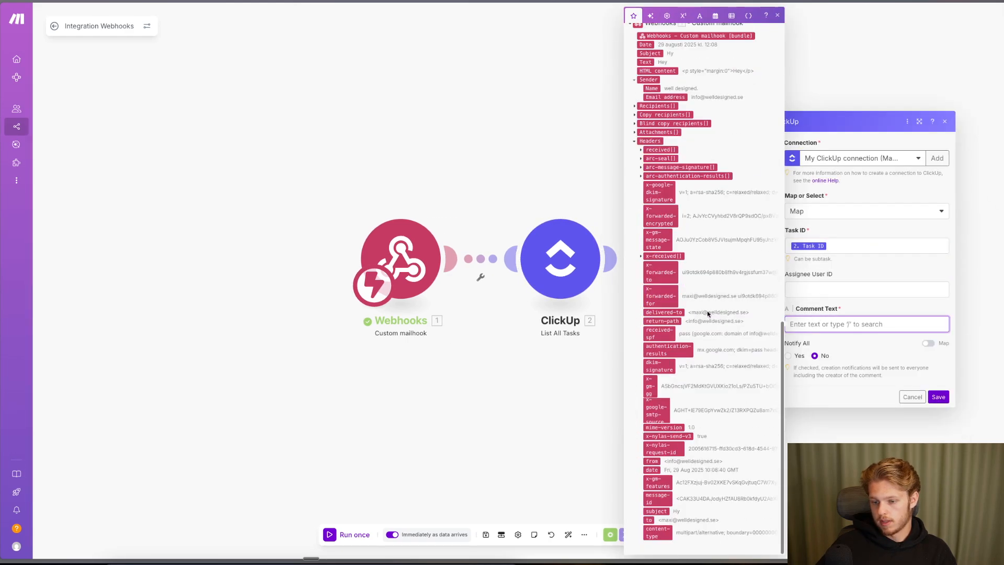
{"action": "scroll", "coordinate": [707, 308], "scroll_direction": "up", "scroll_amount": 2}
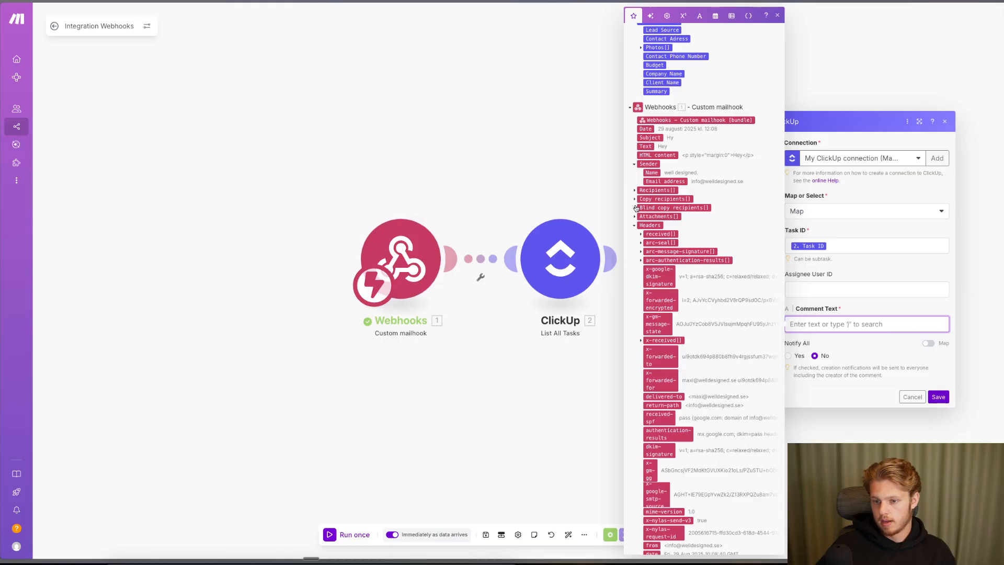
{"action": "scroll", "coordinate": [680, 325], "scroll_direction": "down", "scroll_amount": 2}
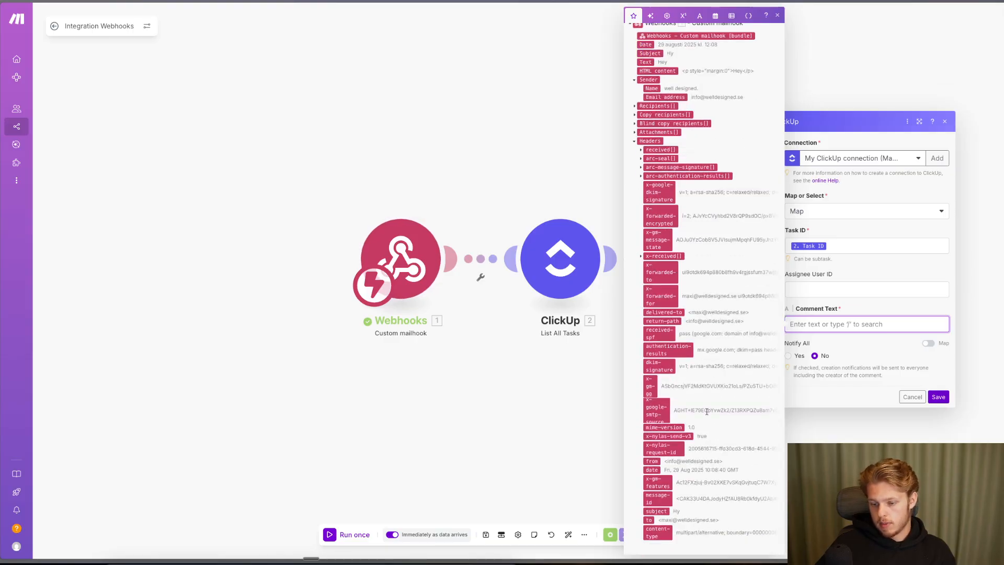
{"action": "left_click", "coordinate": [640, 177]}
{"action": "left_click", "coordinate": [641, 167]}
{"action": "left_click", "coordinate": [640, 158]}
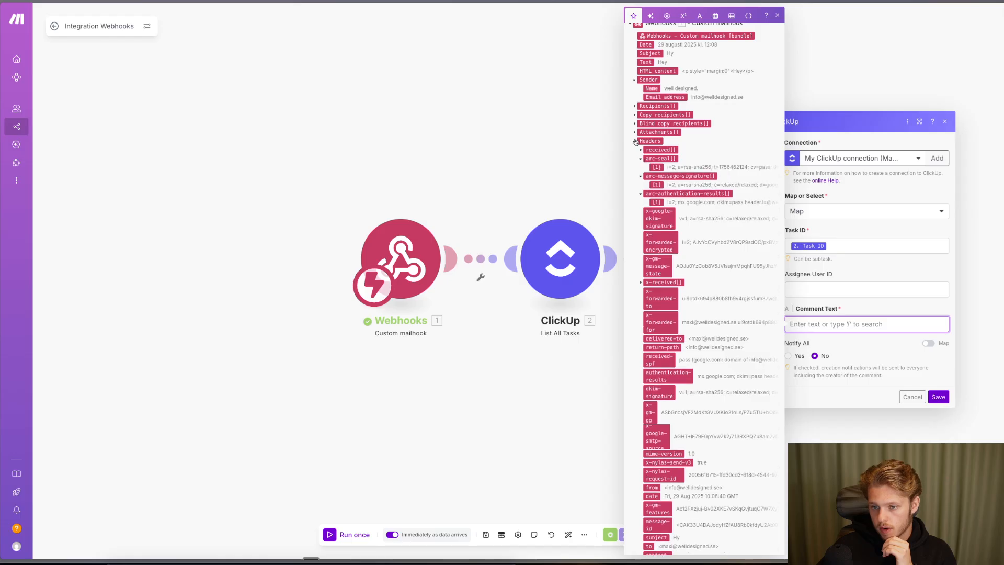
{"action": "left_click", "coordinate": [635, 132]}
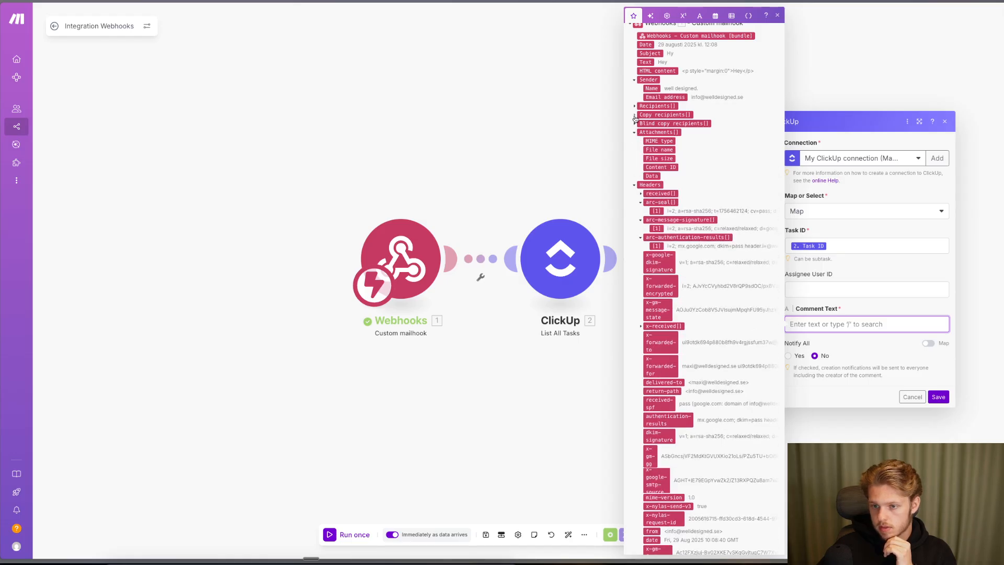
{"action": "scroll", "coordinate": [635, 119], "scroll_direction": "up", "scroll_amount": 1}
{"action": "scroll", "coordinate": [636, 117], "scroll_direction": "down", "scroll_amount": 1}
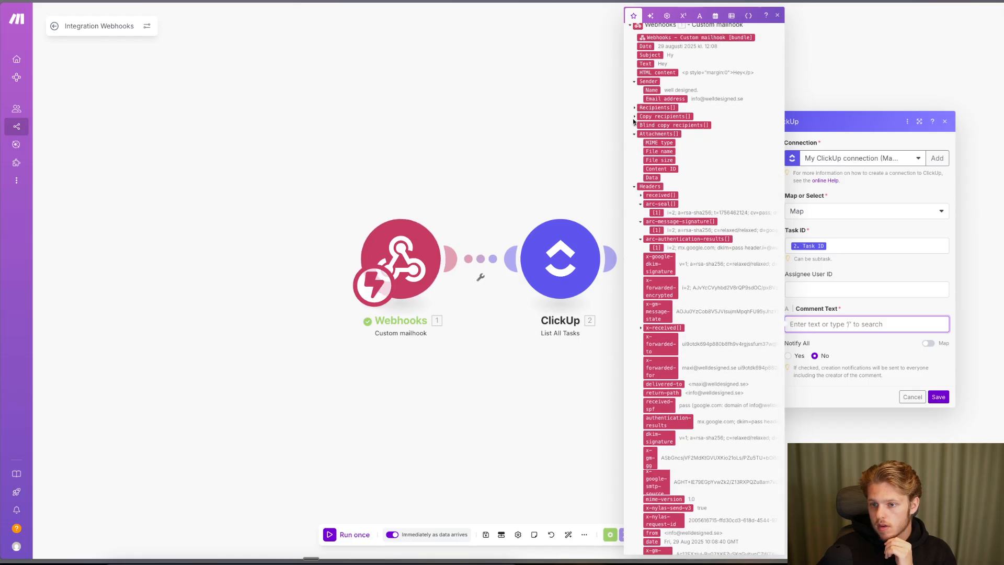
{"action": "left_click", "coordinate": [634, 118]}
{"action": "left_click", "coordinate": [634, 144]}
{"action": "left_click", "coordinate": [634, 109]}
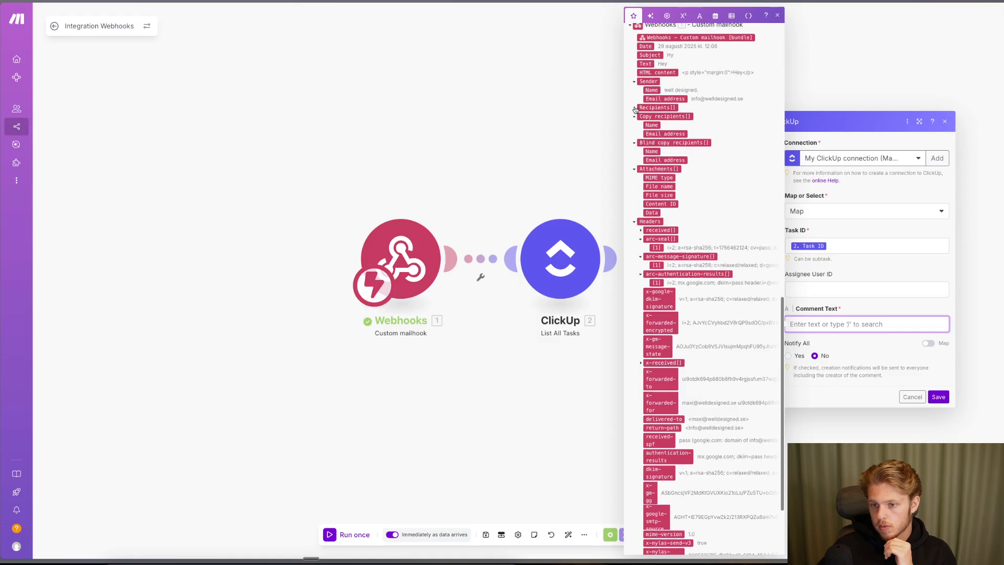
{"action": "left_click", "coordinate": [646, 62]}
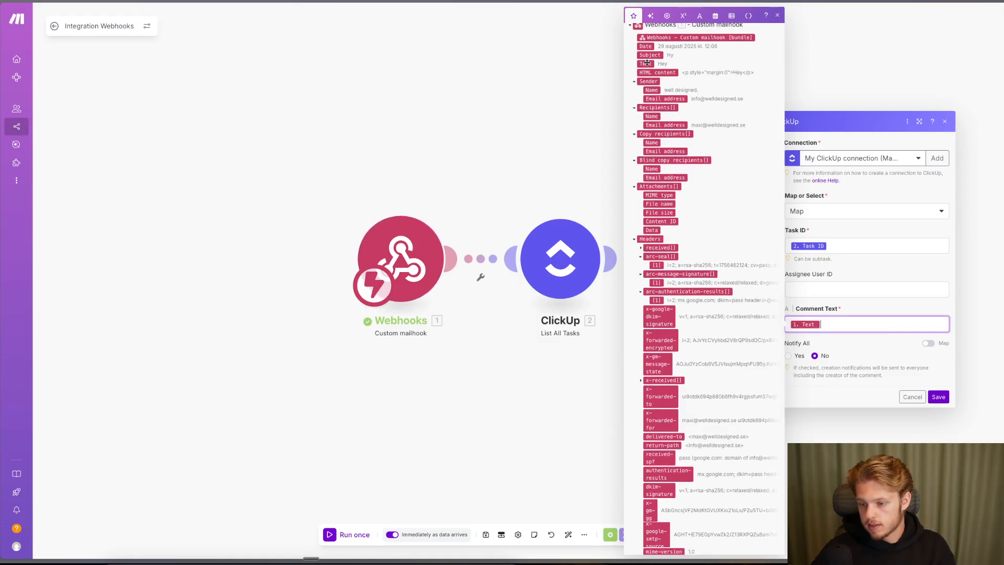
{"action": "key", "text": "Return"}
{"action": "key", "text": "Return"}
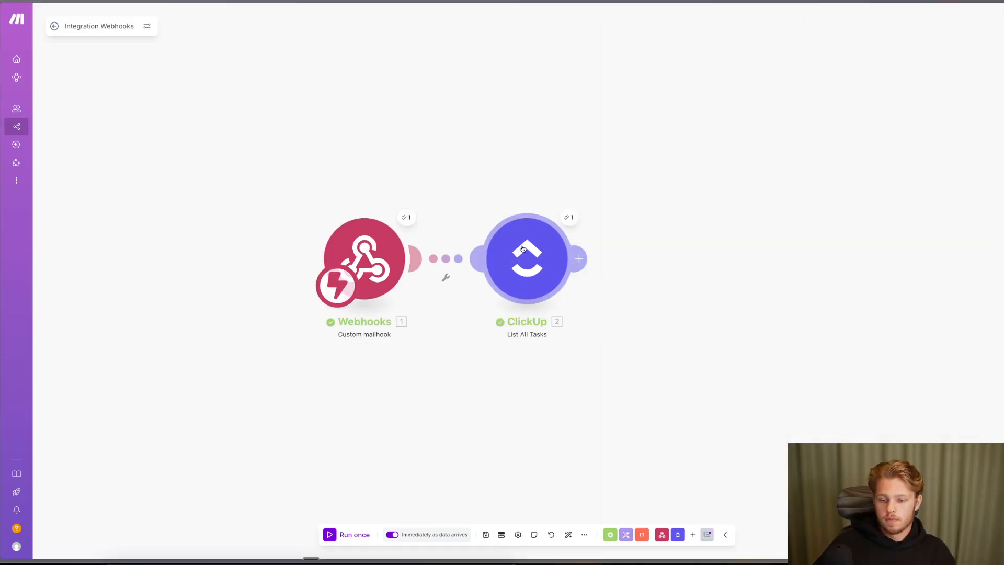
- Review the last run, then confirm Contact Adress Equals the sender's email address and save
{"action": "left_click", "coordinate": [565, 218]}
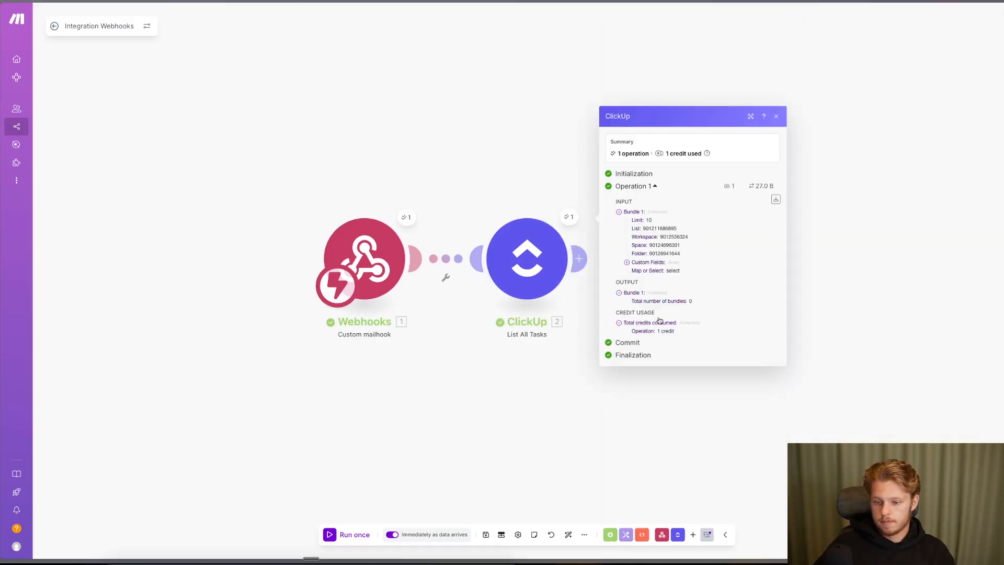
{"action": "left_click", "coordinate": [527, 258]}
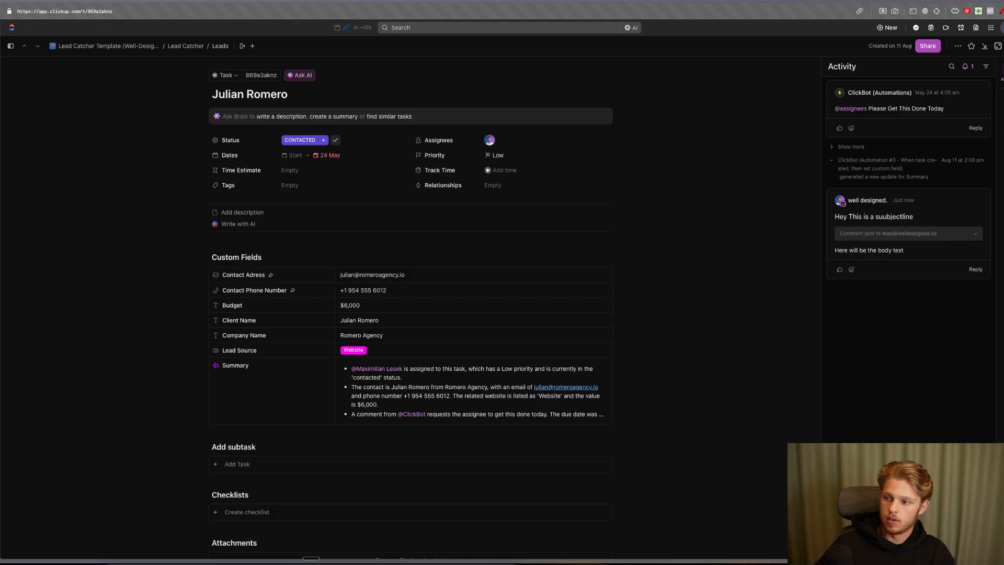
{"action": "key", "text": "ctrl+Tab"}
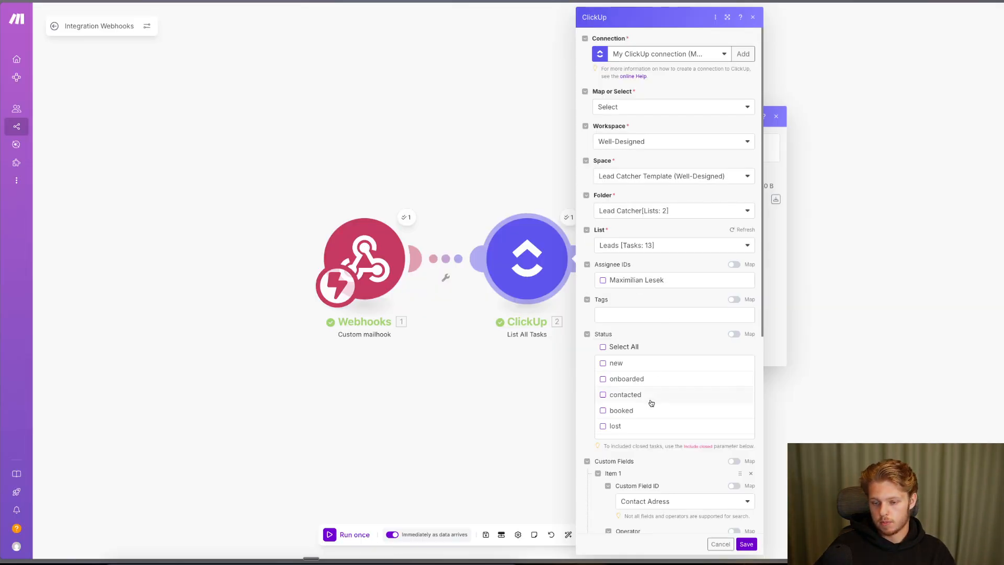
{"action": "scroll", "coordinate": [651, 403], "scroll_direction": "down", "scroll_amount": 5}
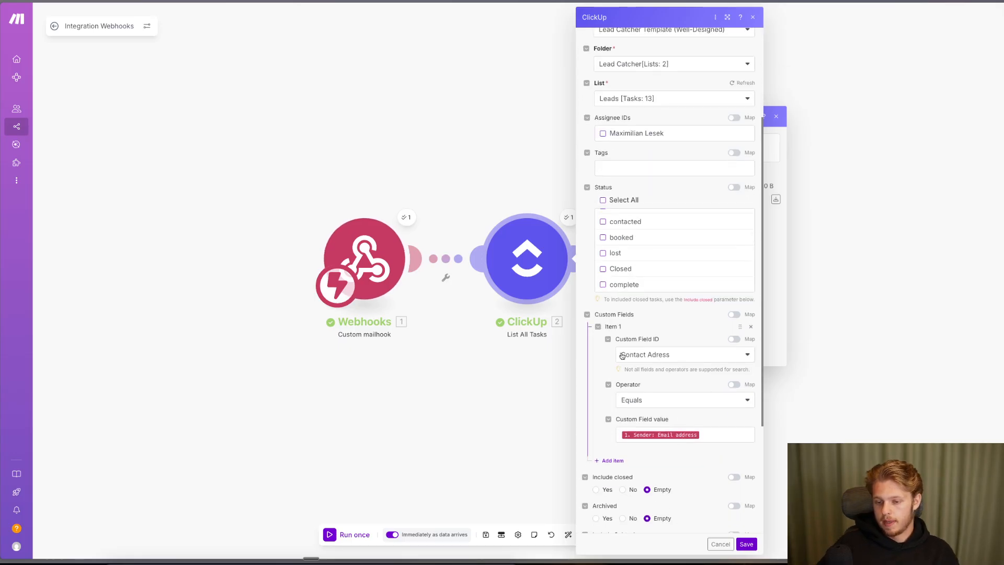
{"action": "left_click", "coordinate": [660, 435]}
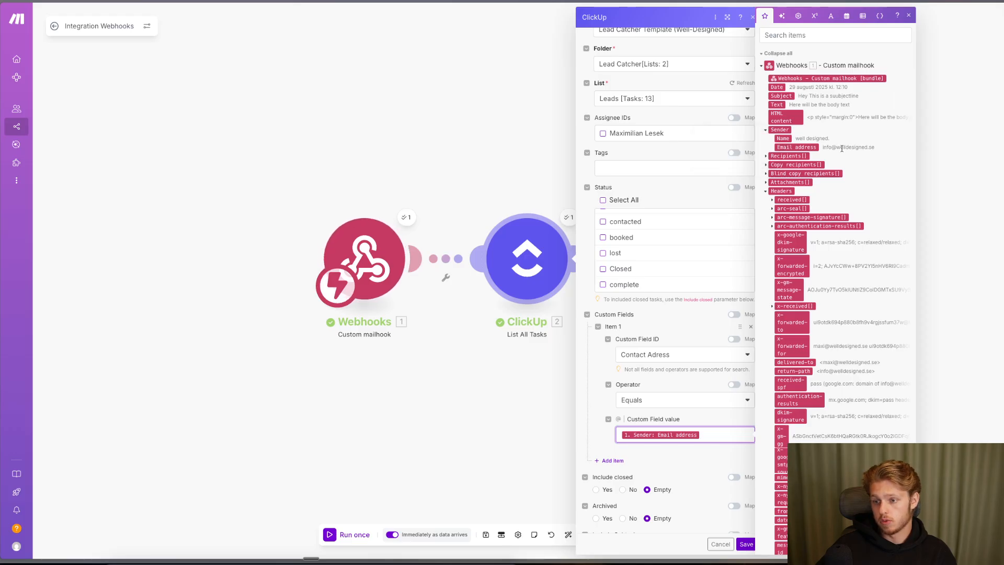
{"action": "scroll", "coordinate": [670, 426], "scroll_direction": "down", "scroll_amount": 3}
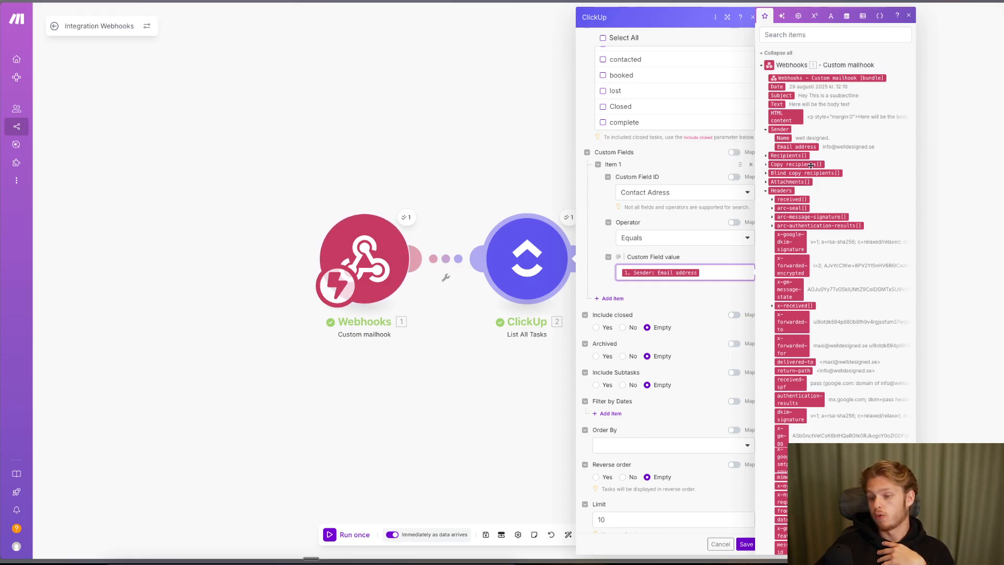
{"action": "scroll", "coordinate": [824, 207], "scroll_direction": "down", "scroll_amount": 1}
{"action": "scroll", "coordinate": [824, 207], "scroll_direction": "up", "scroll_amount": 1}
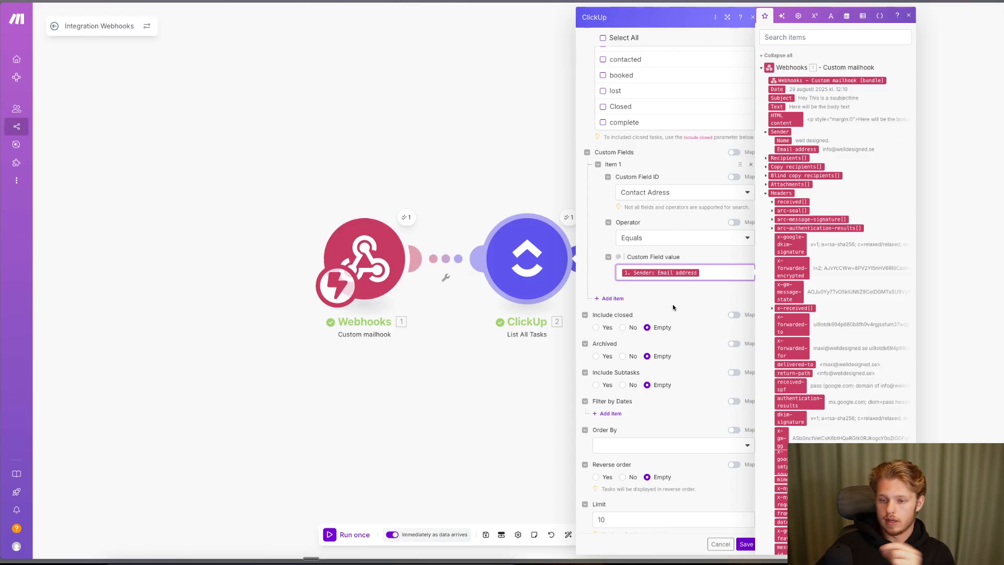
{"action": "left_click", "coordinate": [745, 544]}
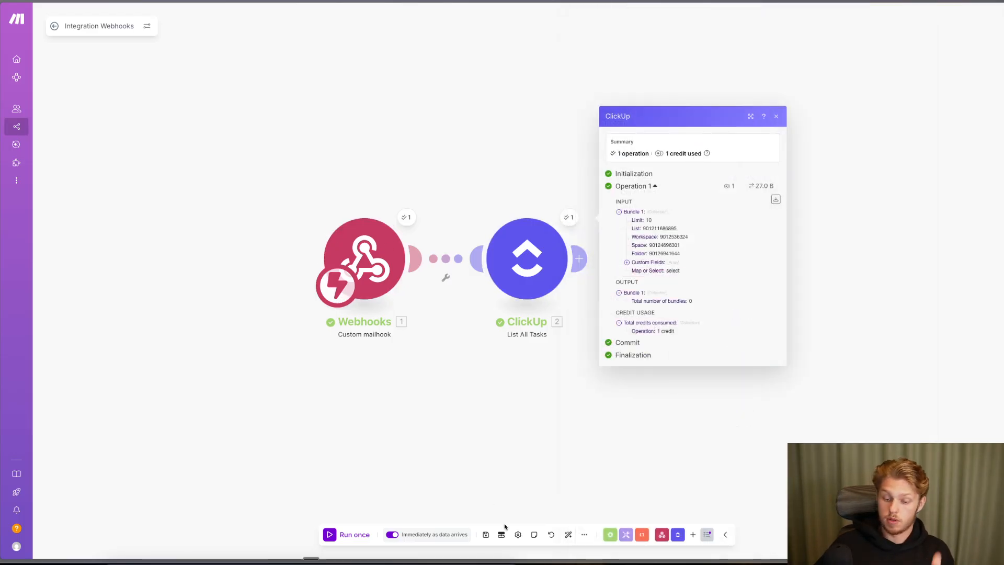
- Save the Make scenario and open the Vega Interiors lead's task in ClickUp
{"action": "left_click", "coordinate": [486, 534]}
{"action": "key", "text": "ctrl+Tab"}
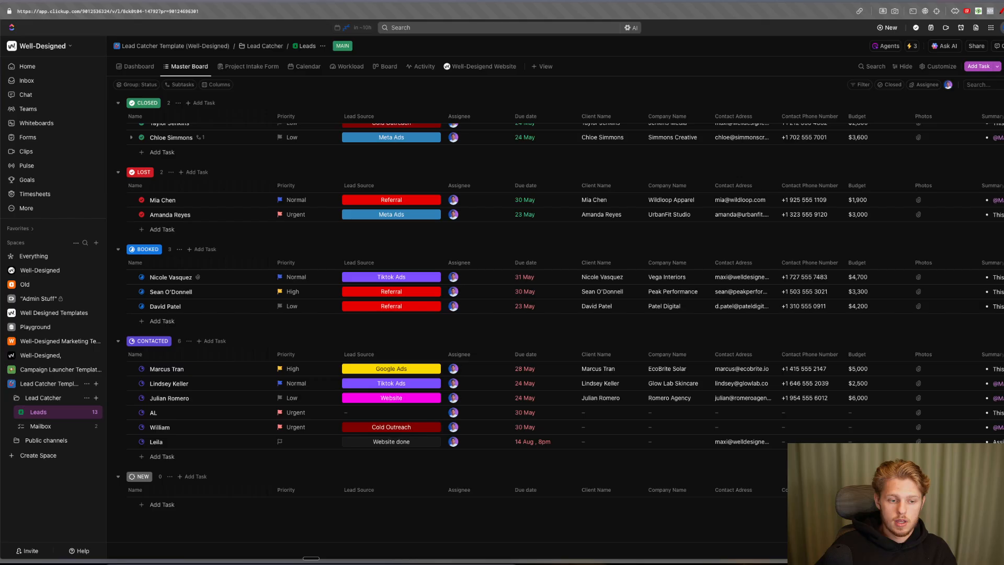
{"action": "scroll", "coordinate": [238, 266], "scroll_direction": "up", "scroll_amount": 1}
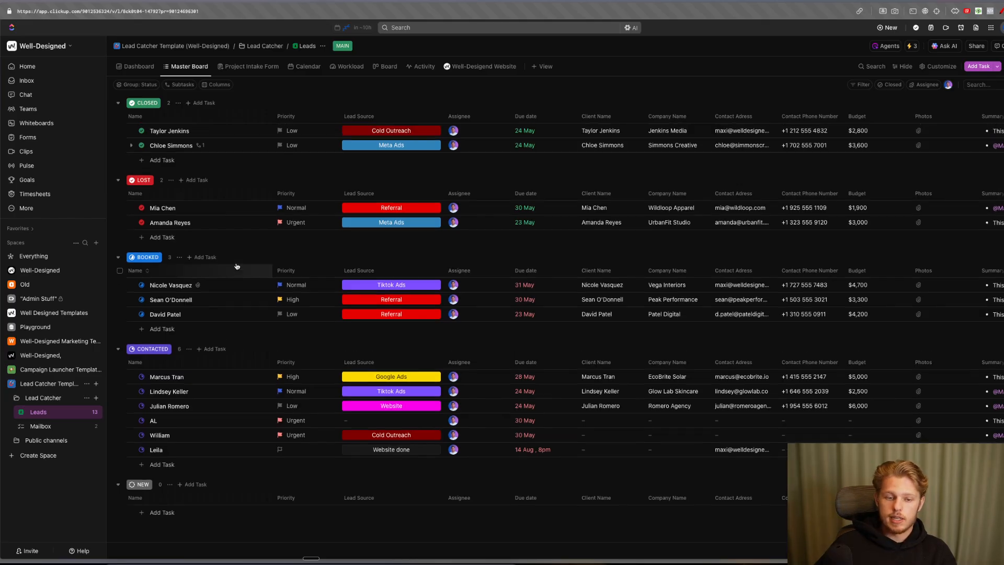
{"action": "left_click", "coordinate": [168, 286]}
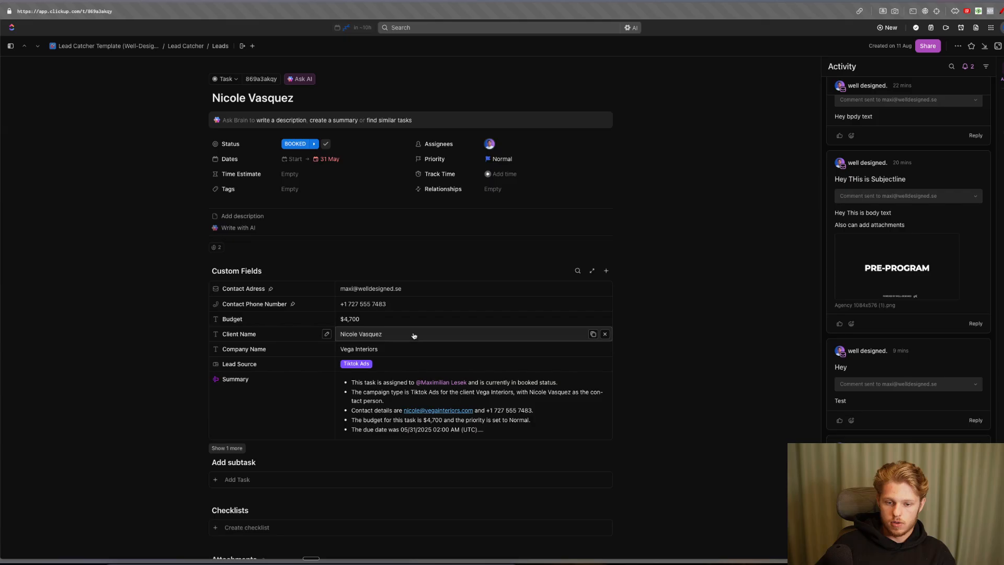
- Replace the Contact Adress with the company's info address and close the task
{"action": "left_click", "coordinate": [594, 288]}
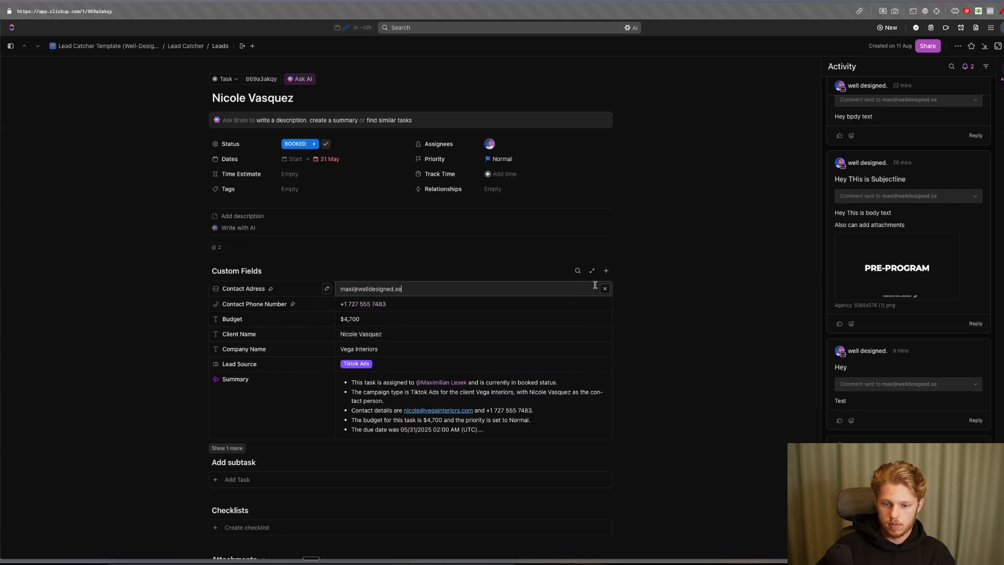
{"action": "key", "text": "BackSpace"}
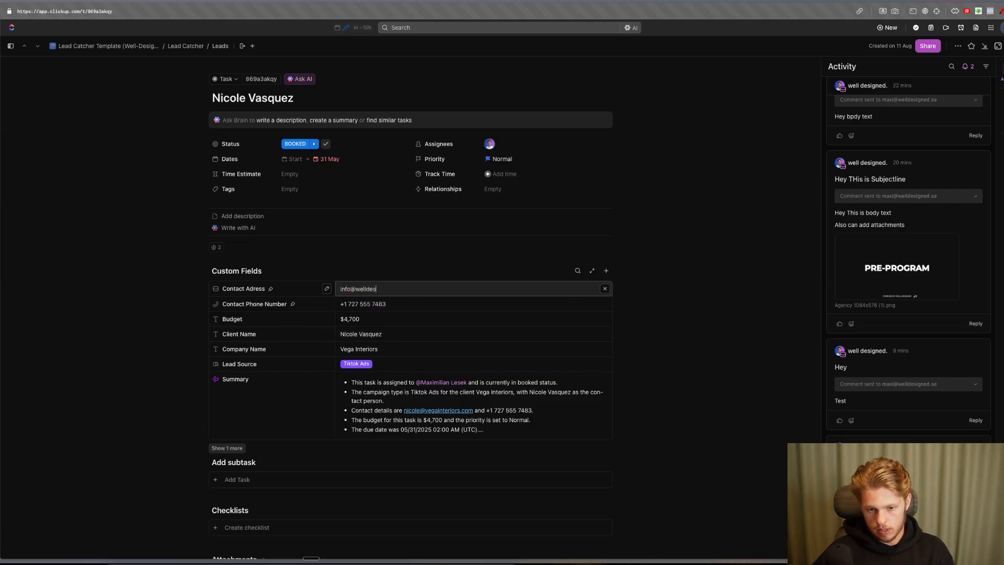
{"action": "key", "text": "Return"}
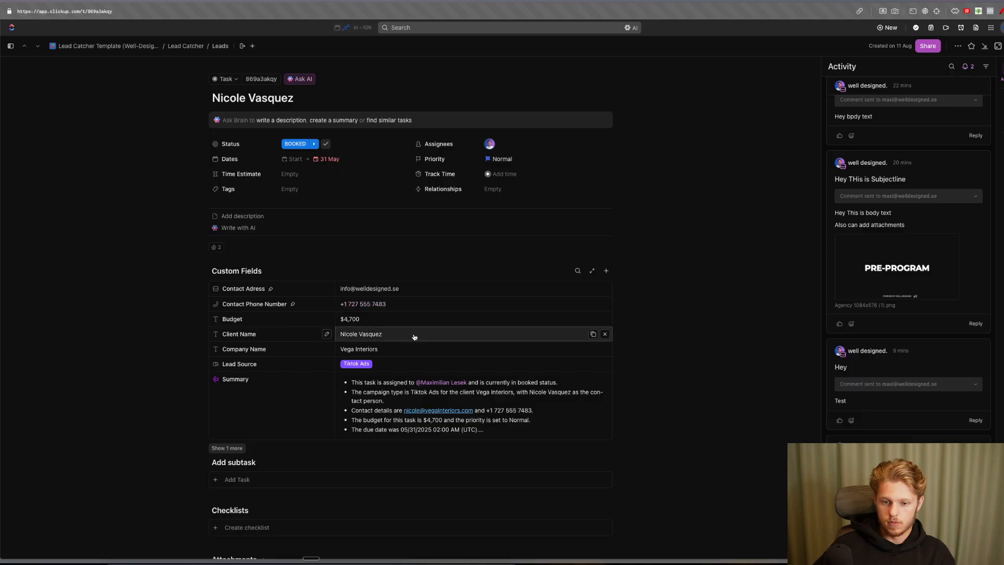
{"action": "key", "text": "Escape"}
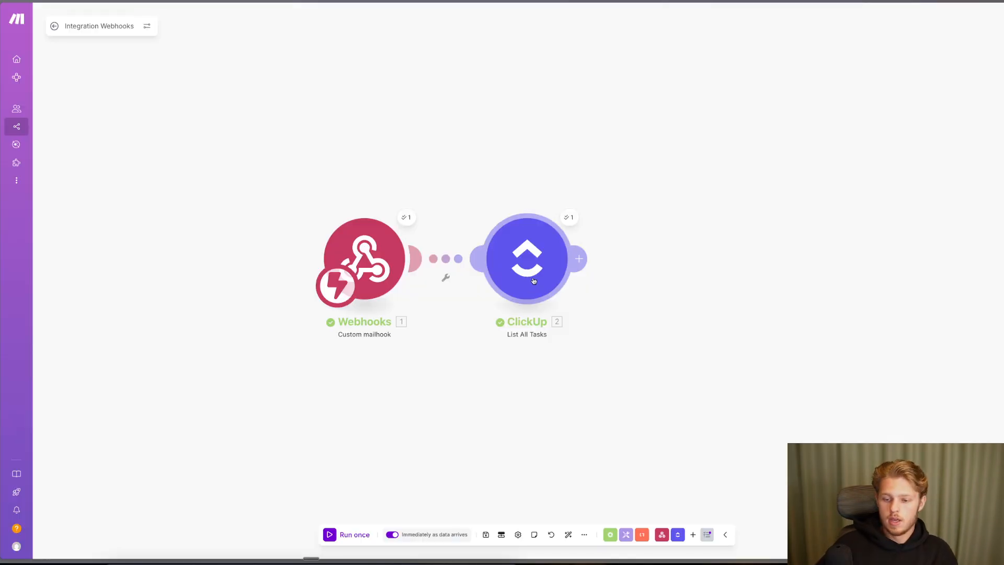
- Add a ClickUp Post a Task Comment step after List All Tasks
{"action": "left_click", "coordinate": [579, 257]}
{"action": "left_click", "coordinate": [768, 244]}
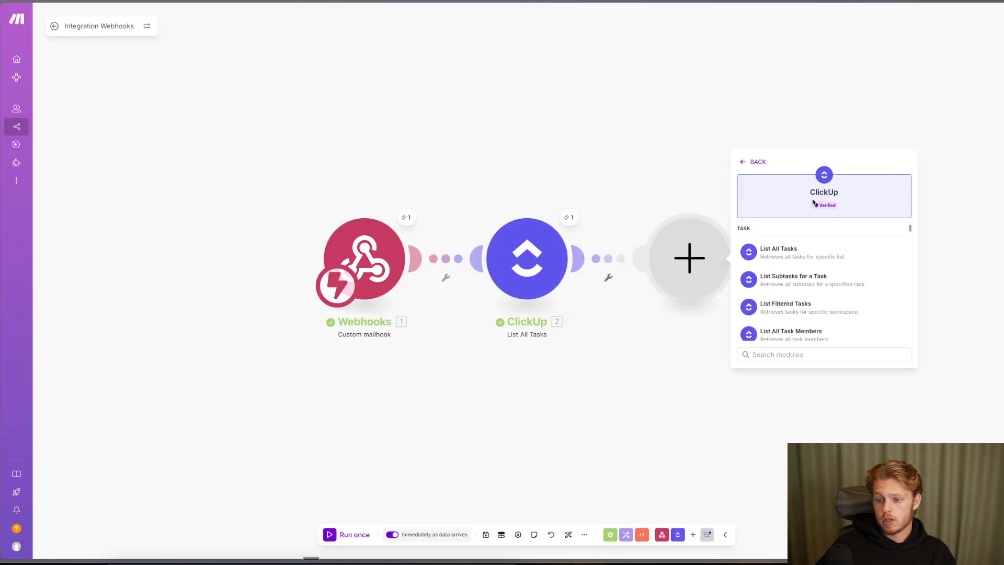
{"action": "type", "text": "comment"}
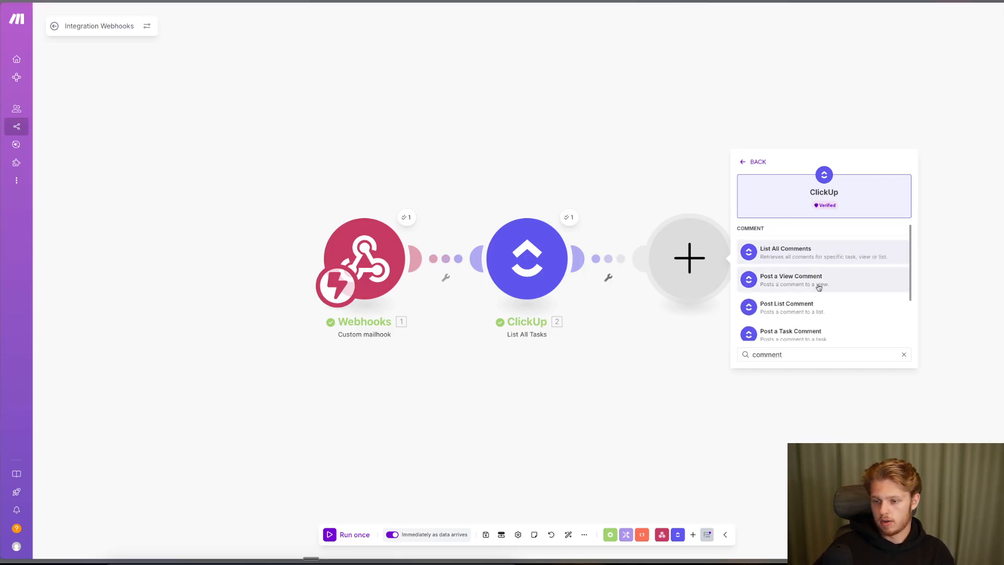
{"action": "scroll", "coordinate": [805, 298], "scroll_direction": "down", "scroll_amount": 1}
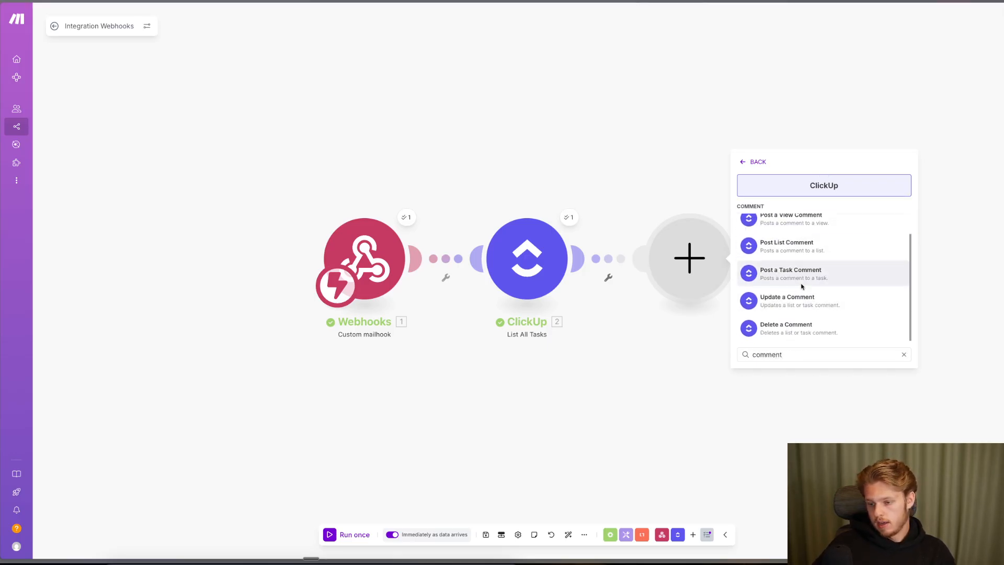
{"action": "left_click", "coordinate": [794, 279]}
- Map the found Task ID, and the email Subject and Text on two lines, then save
{"action": "left_click", "coordinate": [793, 246]}
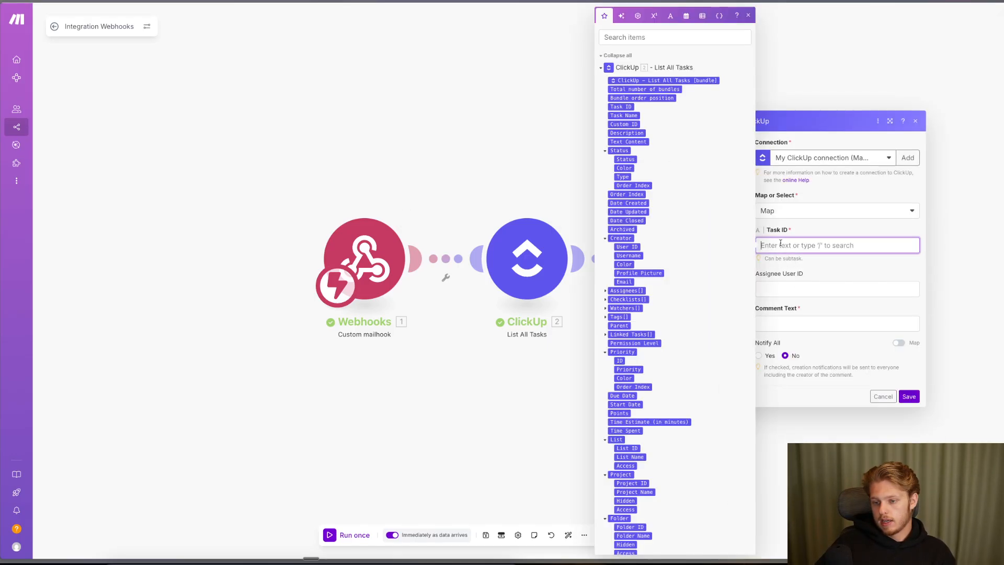
{"action": "left_click", "coordinate": [620, 107]}
{"action": "left_click", "coordinate": [805, 323]}
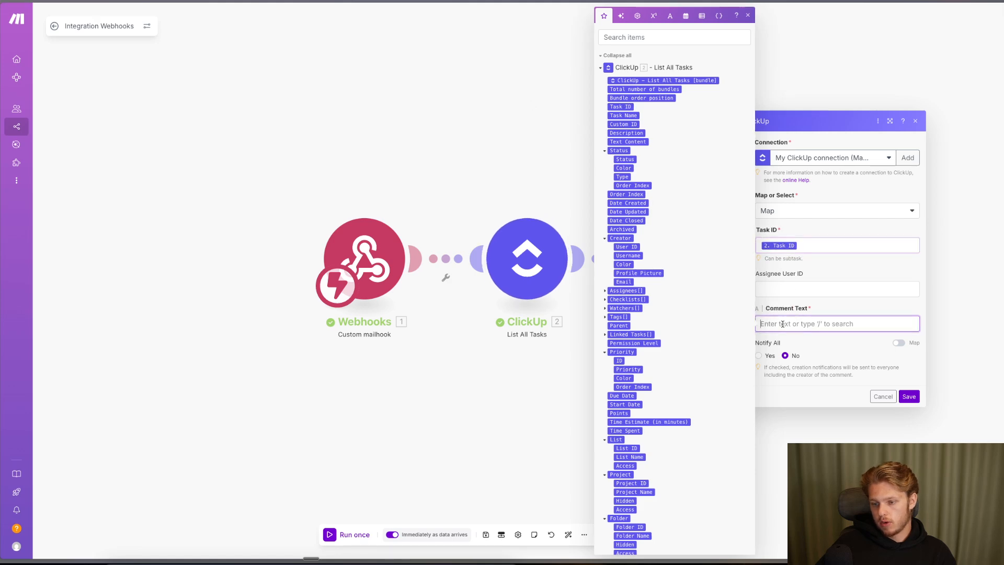
{"action": "scroll", "coordinate": [659, 262], "scroll_direction": "down", "scroll_amount": 15}
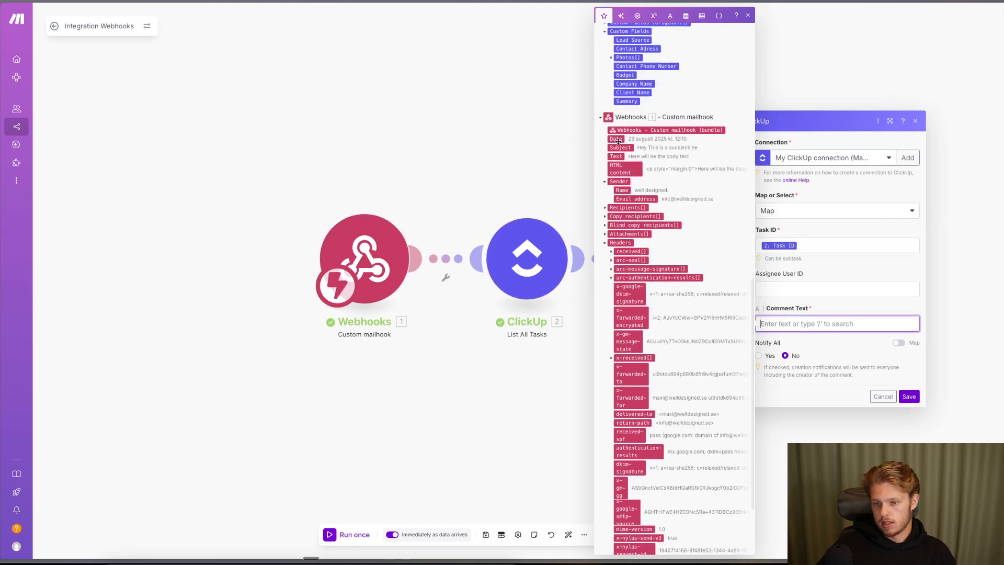
{"action": "left_click", "coordinate": [618, 147]}
{"action": "key", "text": "Return"}
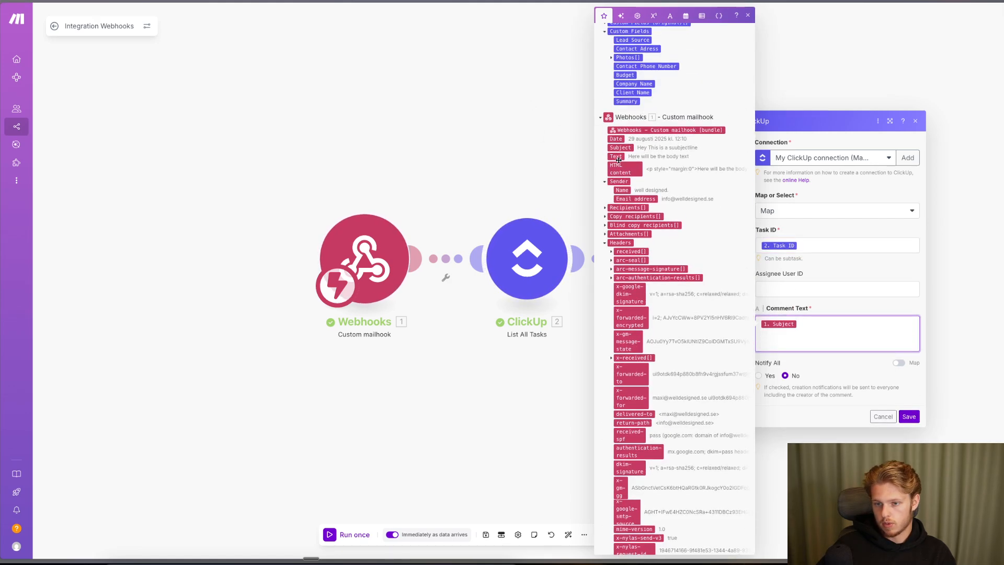
{"action": "left_click", "coordinate": [617, 156]}
{"action": "left_click", "coordinate": [908, 417]}
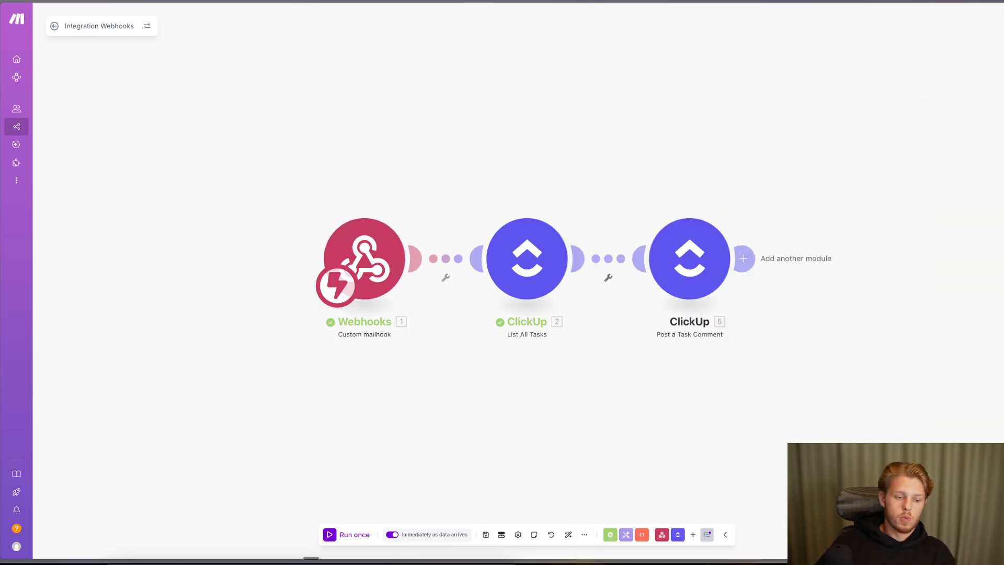
{"action": "key", "text": "ctrl+Tab"}
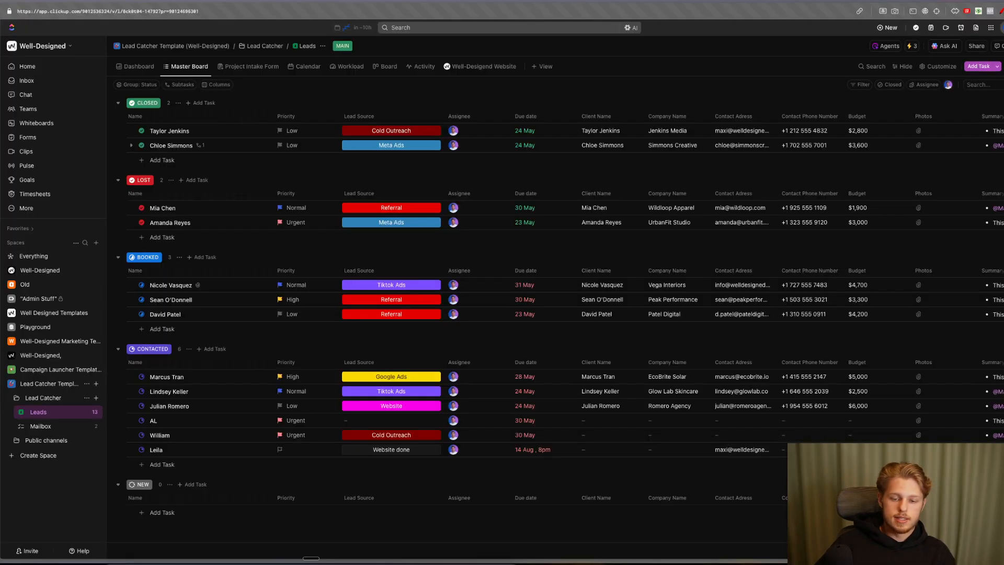
- Open the Glow Lab Skincare task and address an email to the team's own inbox
{"action": "left_click", "coordinate": [174, 391]}
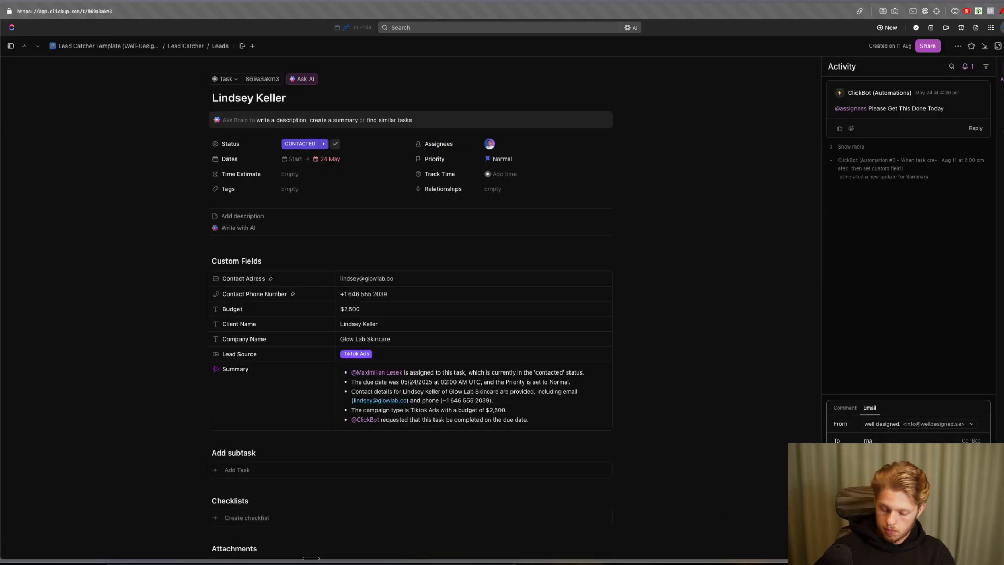
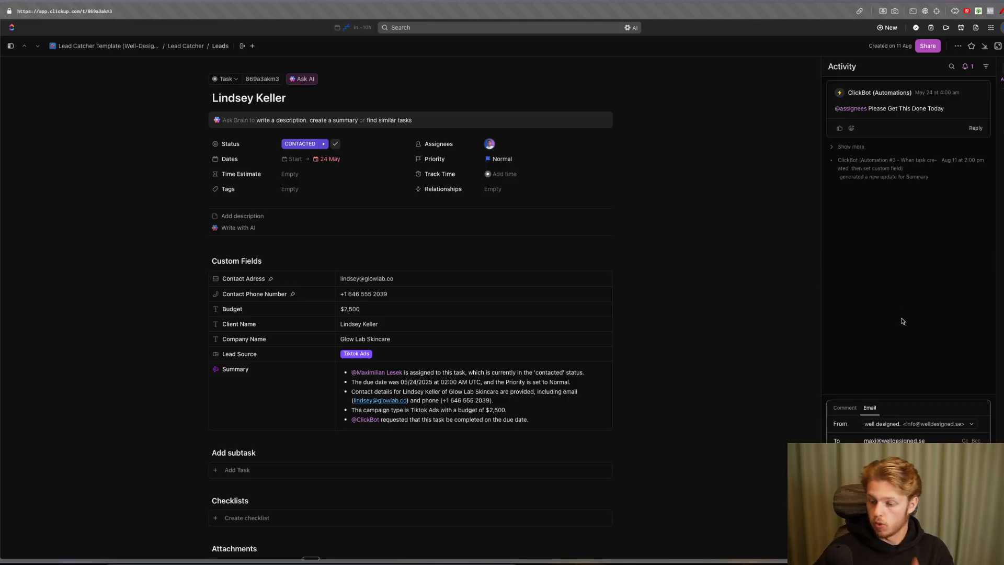
{"action": "key", "text": "Return"}
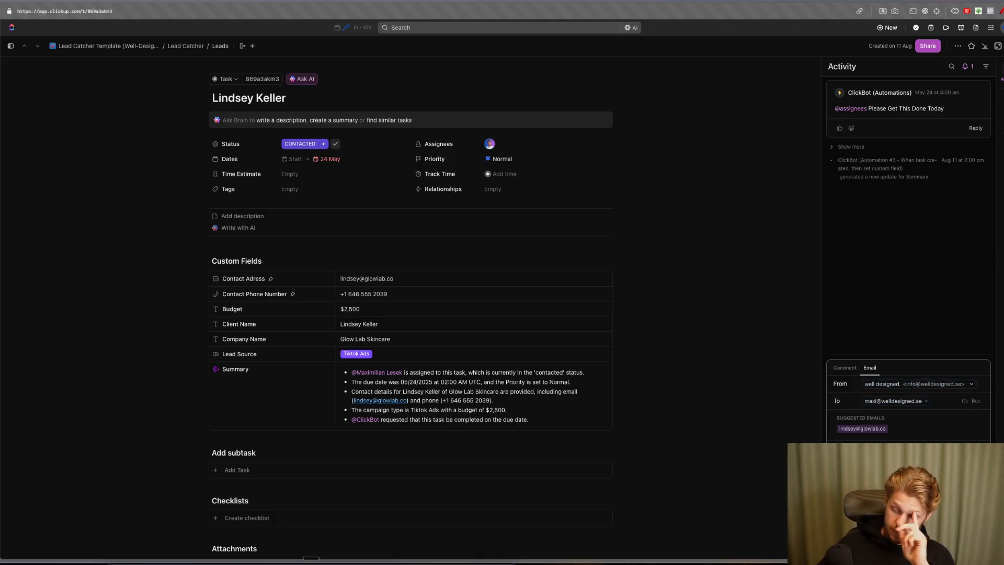
- Run the Make scenario once so it waits for incoming mail
{"action": "key", "text": "ctrl+Tab"}
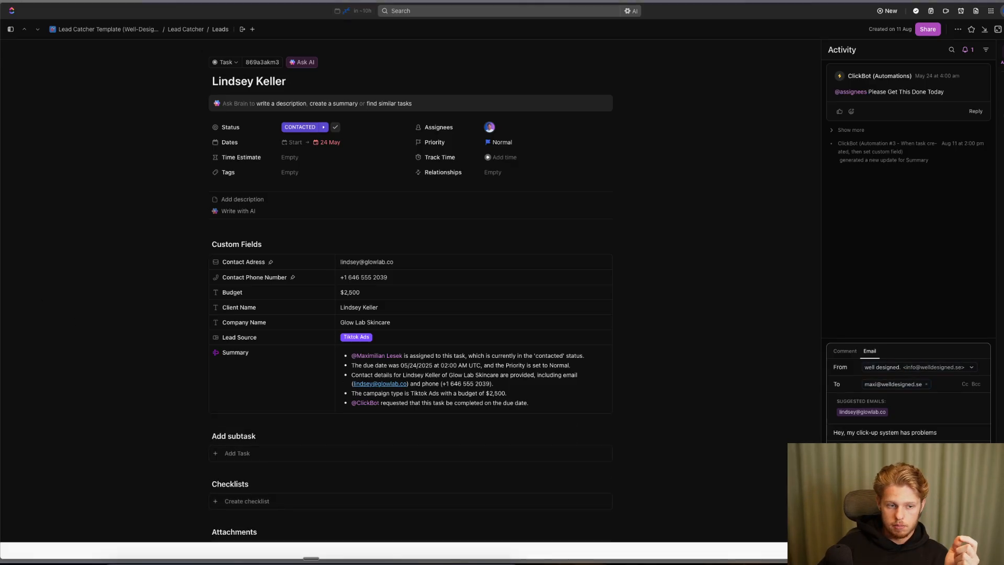
{"action": "left_click", "coordinate": [354, 534]}
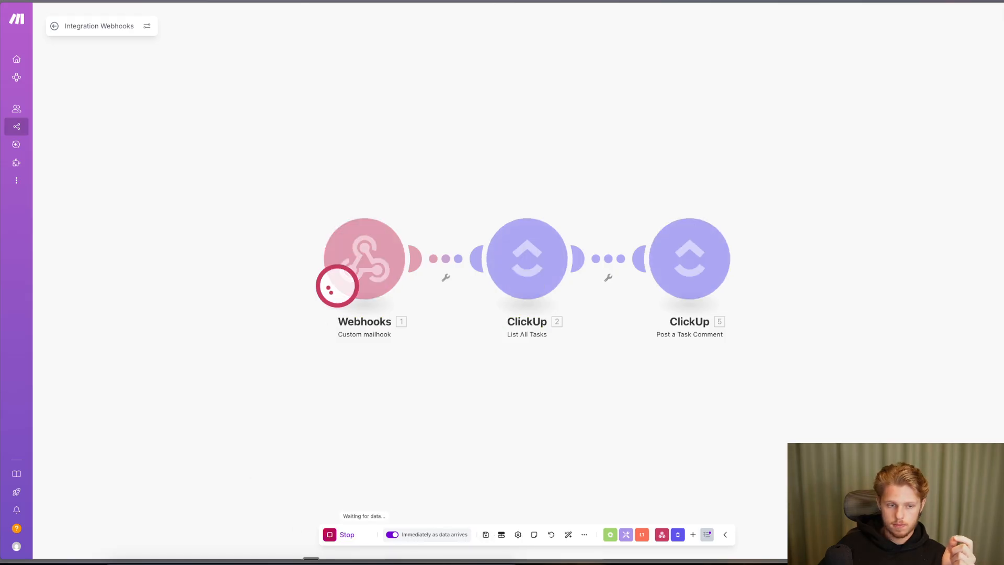
{"action": "key", "text": "ctrl+shift+Tab"}
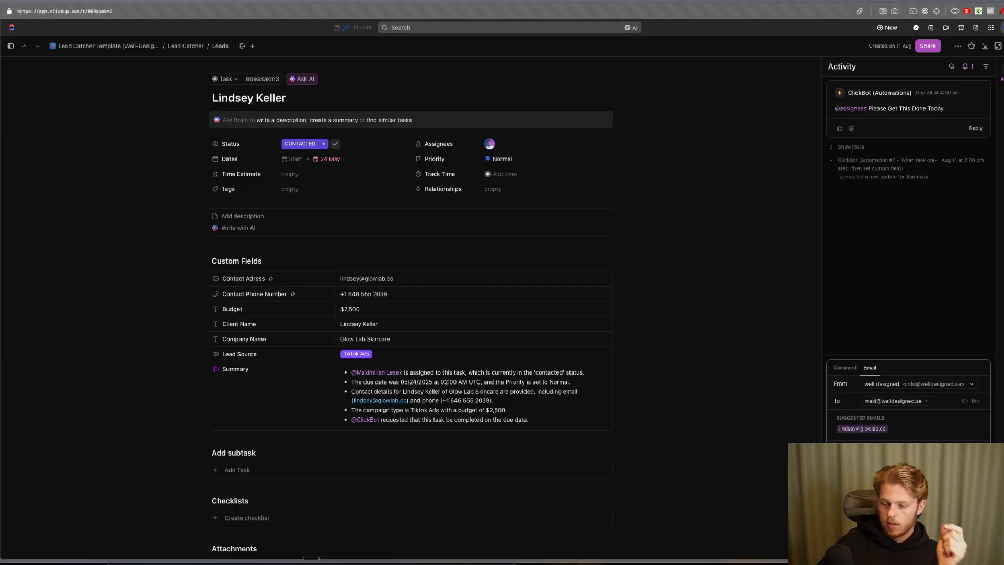
- Send the system-problems email, then open the booked Vega Interiors lead's task
{"action": "left_click", "coordinate": [973, 544]}
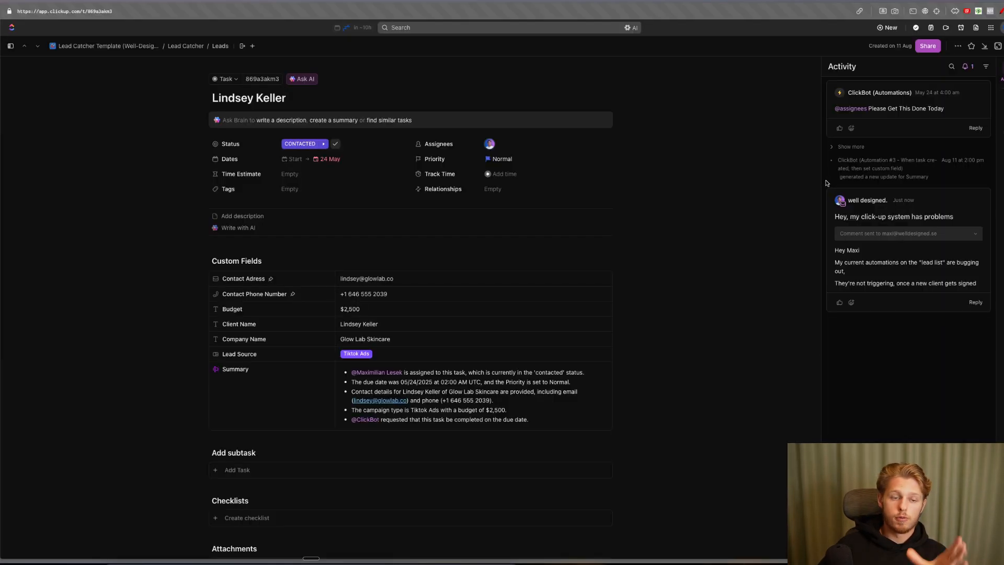
{"action": "left_click", "coordinate": [1003, 46]}
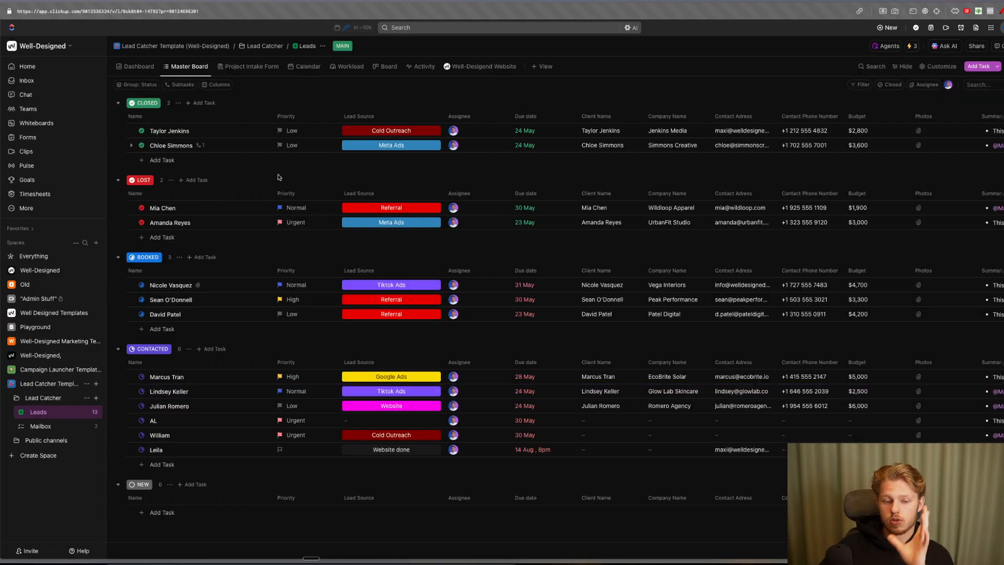
{"action": "left_click", "coordinate": [175, 285]}
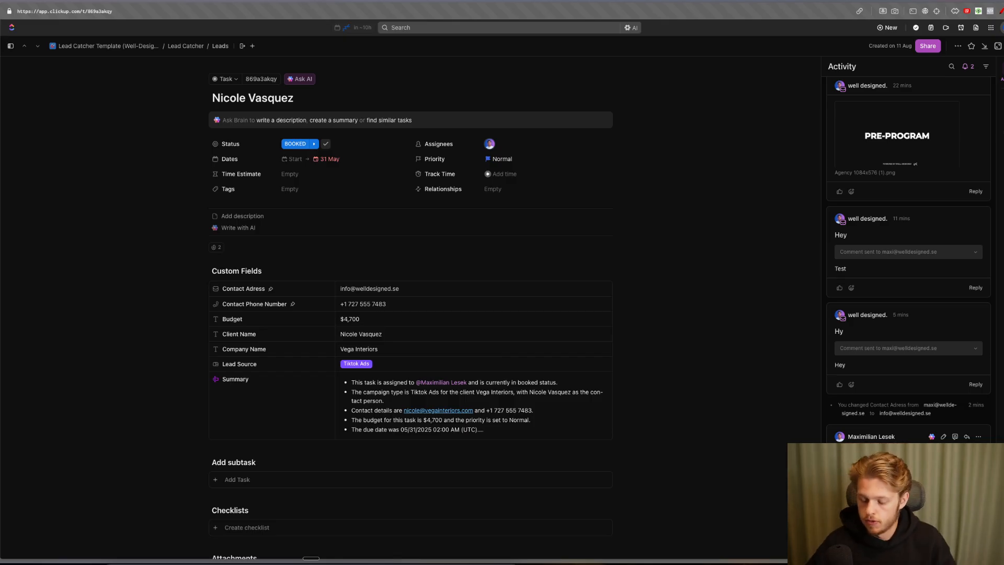
- Send the email reply 'Hey Sorry to hear about the problem' to the forwarded complaint
{"action": "scroll", "coordinate": [908, 270], "scroll_direction": "down", "scroll_amount": 1}
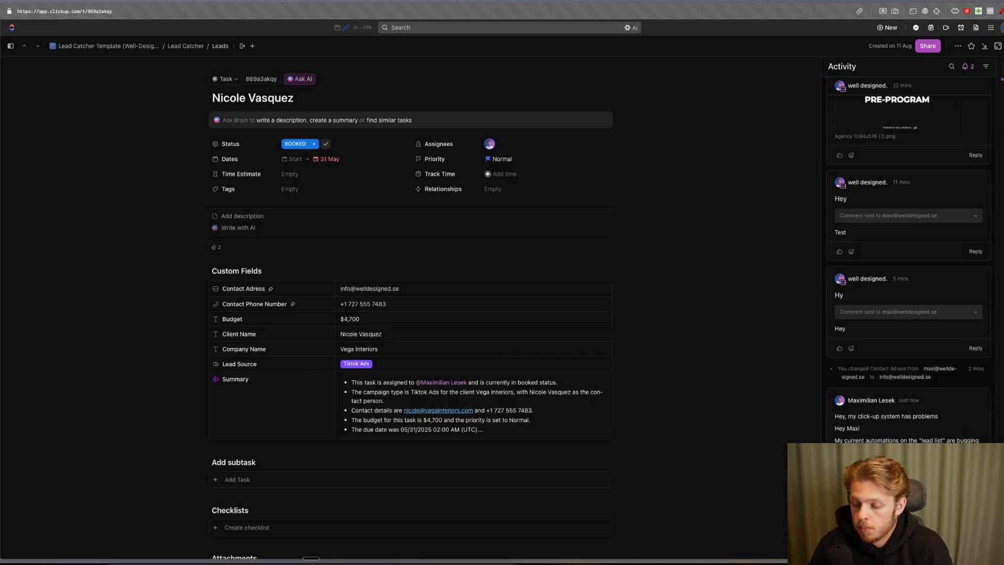
{"action": "scroll", "coordinate": [908, 262], "scroll_direction": "down", "scroll_amount": 3}
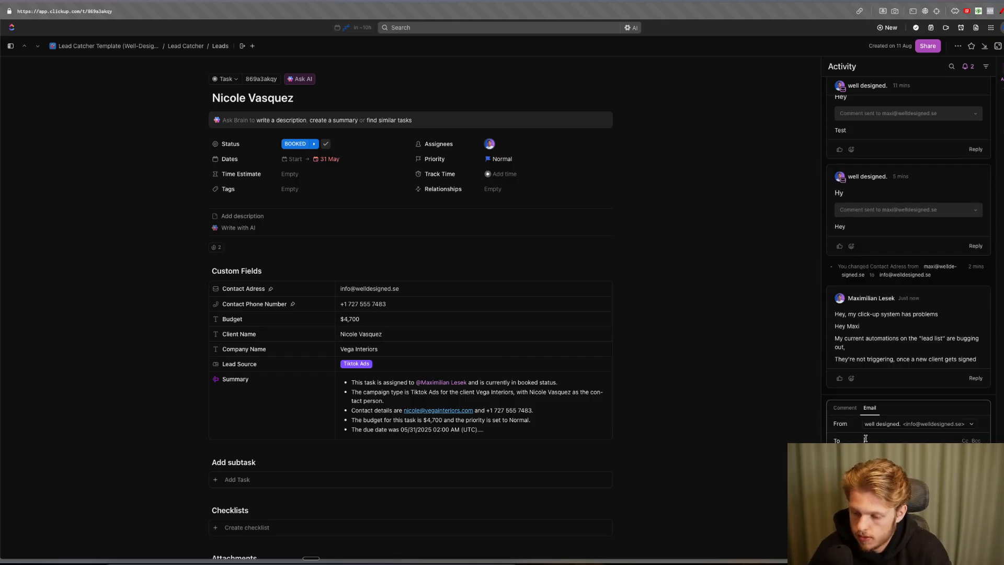
{"action": "scroll", "coordinate": [908, 261], "scroll_direction": "up", "scroll_amount": 1}
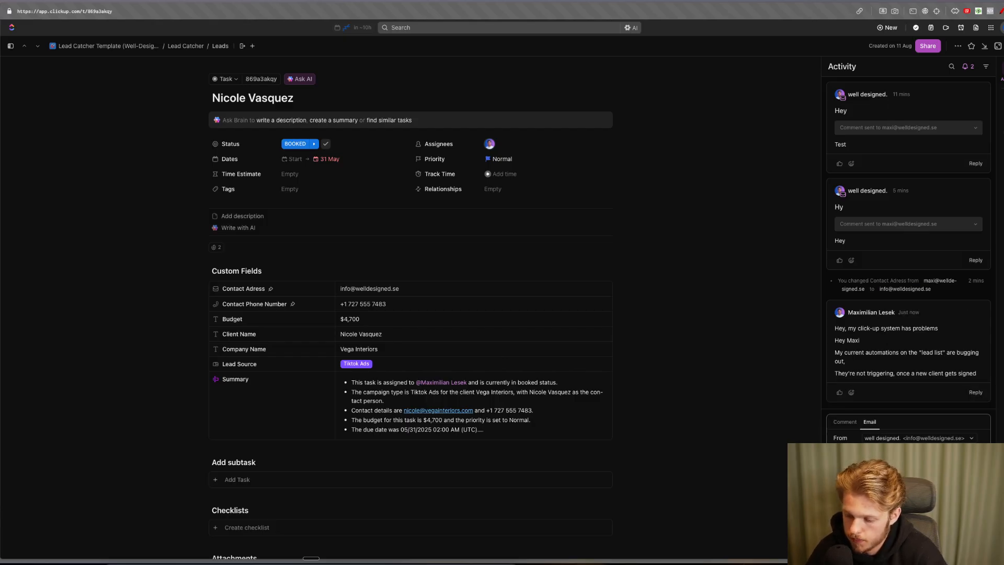
{"action": "left_click", "coordinate": [974, 545]}
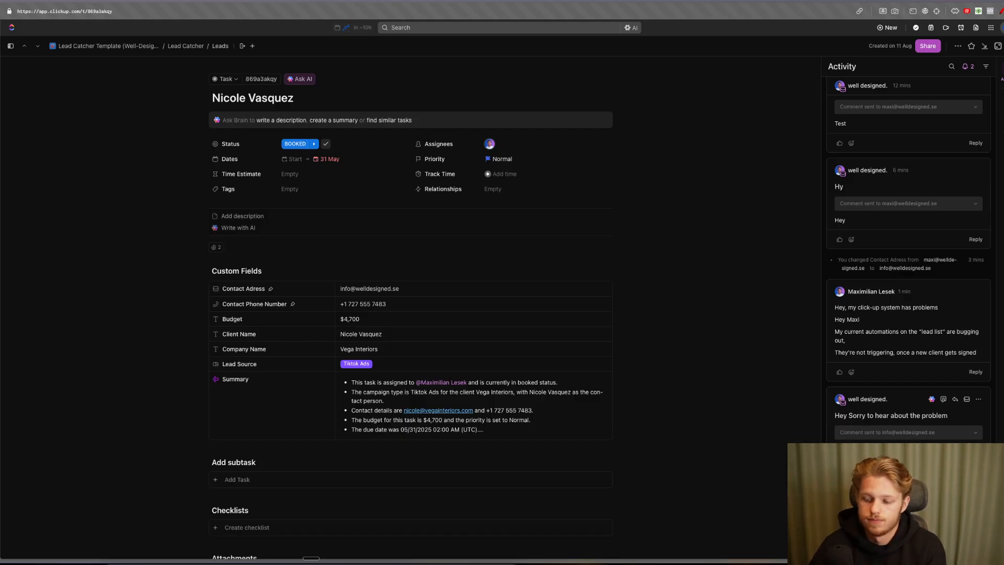
- Inspect the complaint comment and the sent reply's sender details
{"action": "scroll", "coordinate": [923, 239], "scroll_direction": "up", "scroll_amount": 6}
{"action": "scroll", "coordinate": [921, 326], "scroll_direction": "down", "scroll_amount": 6}
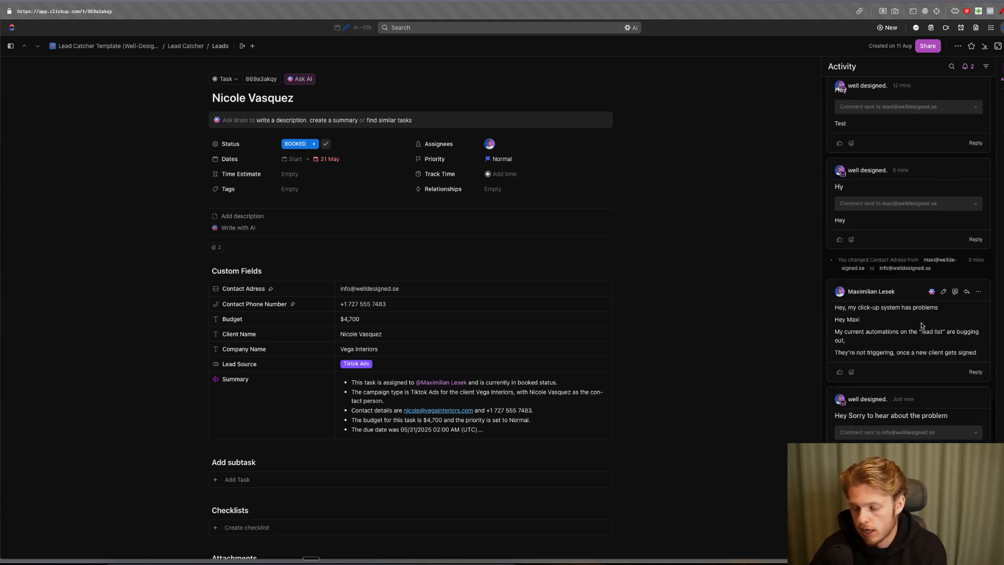
{"action": "left_click_drag", "start_coordinate": [835, 307], "coordinate": [845, 340]}
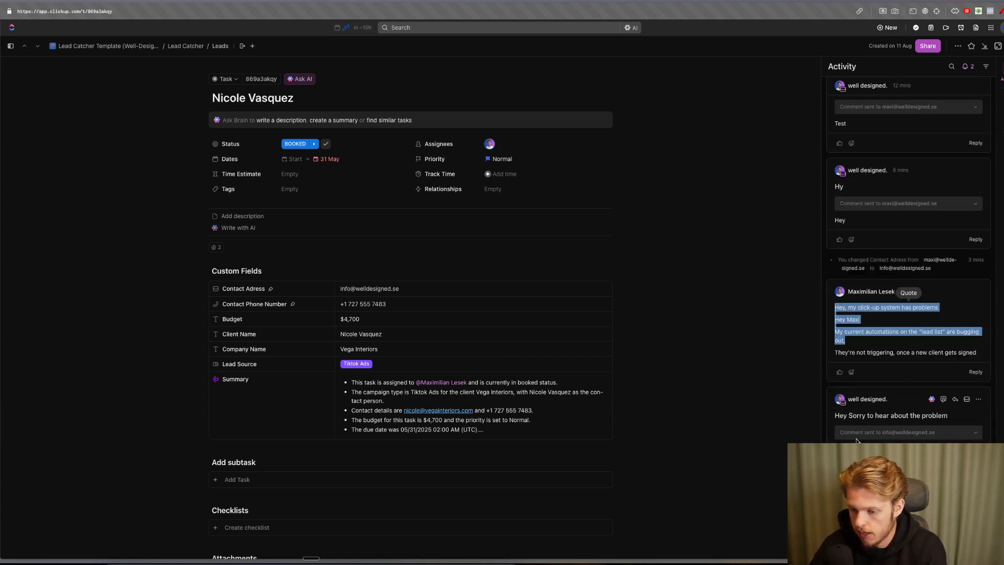
{"action": "left_click", "coordinate": [855, 432]}
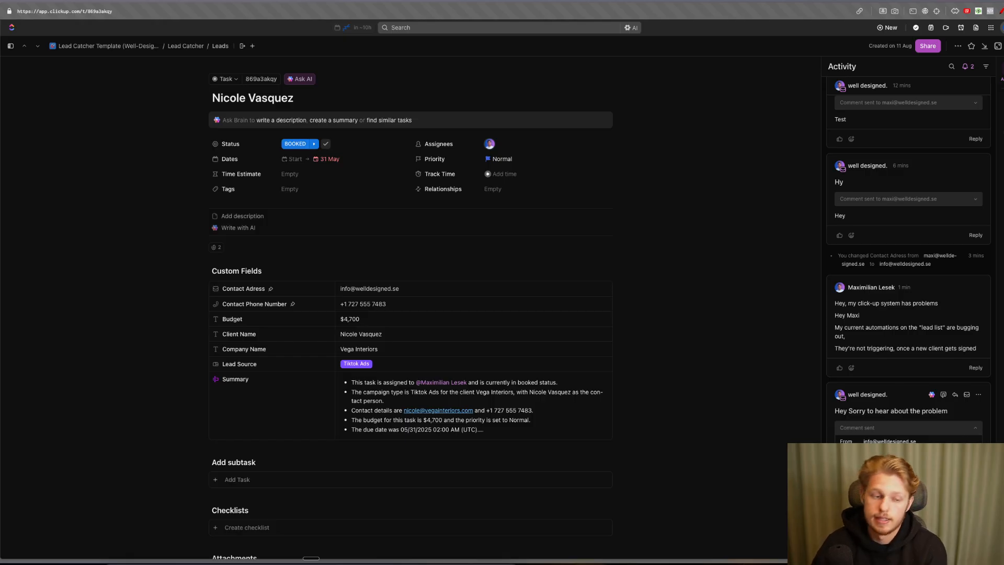
{"action": "scroll", "coordinate": [913, 366], "scroll_direction": "up", "scroll_amount": 9}
{"action": "scroll", "coordinate": [929, 353], "scroll_direction": "down", "scroll_amount": 9}
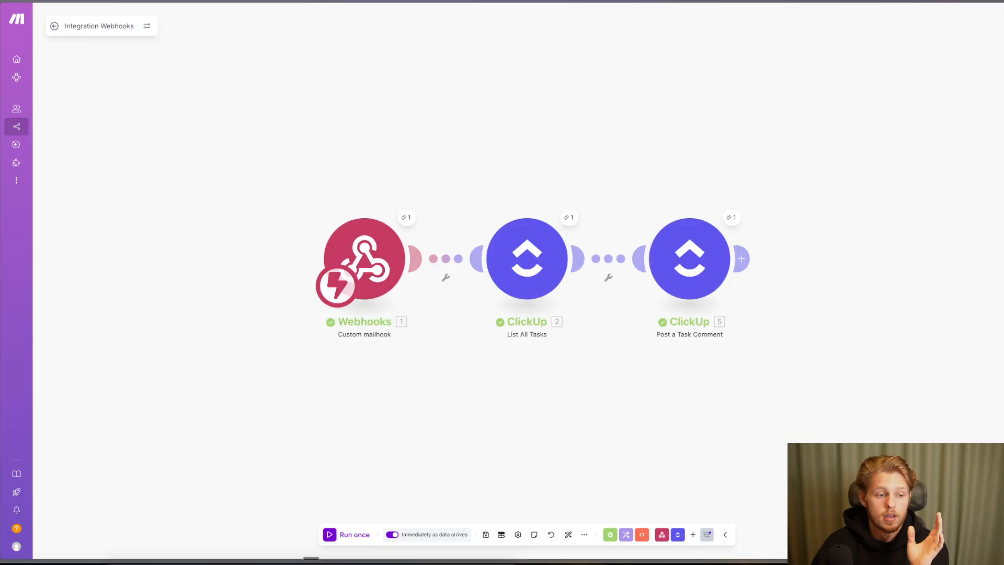
- Add the Webhooks sender email address on a new Comment Text line and save the scenario
{"action": "left_click", "coordinate": [681, 276]}
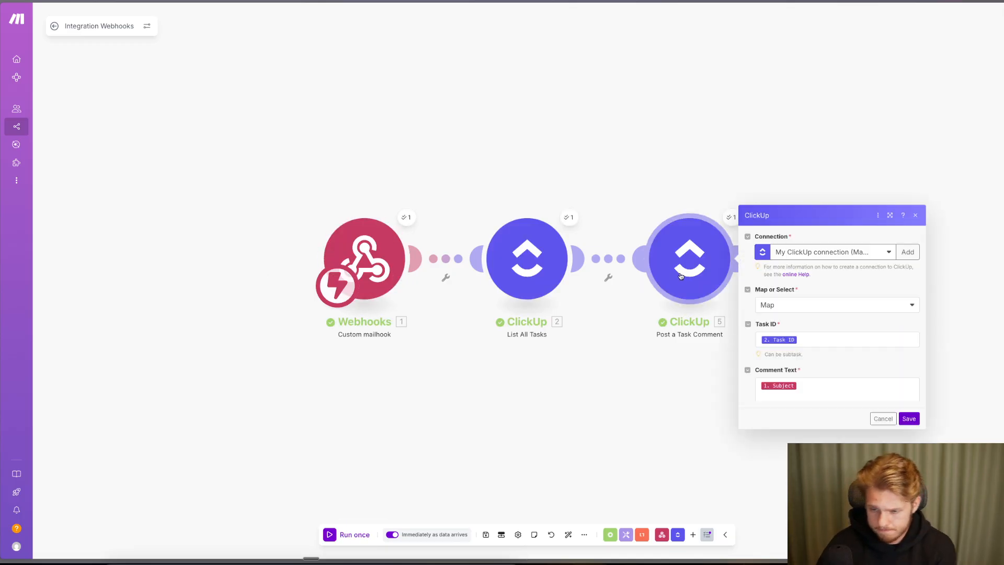
{"action": "left_click", "coordinate": [824, 339]}
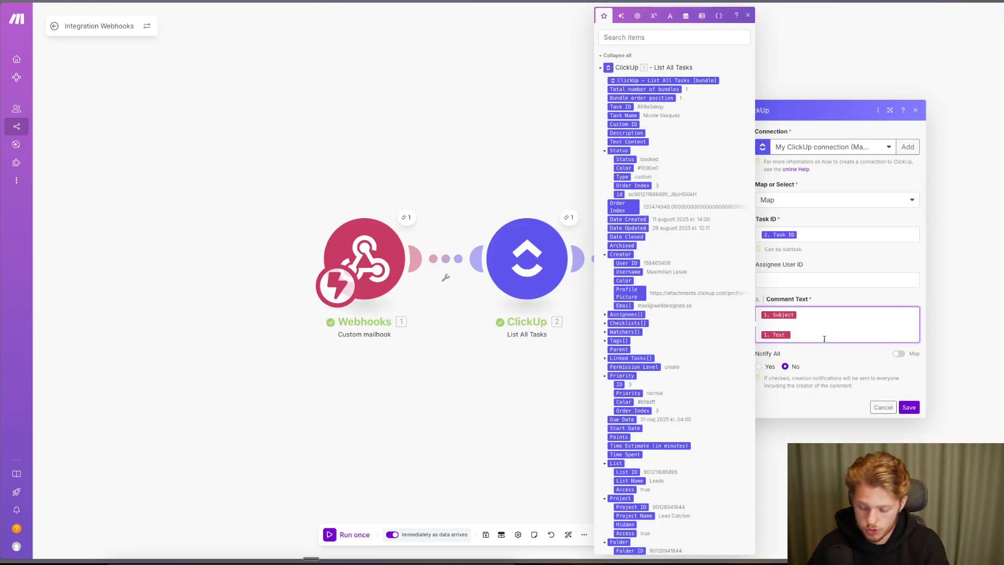
{"action": "key", "text": "Return"}
{"action": "scroll", "coordinate": [684, 333], "scroll_direction": "down", "scroll_amount": 3}
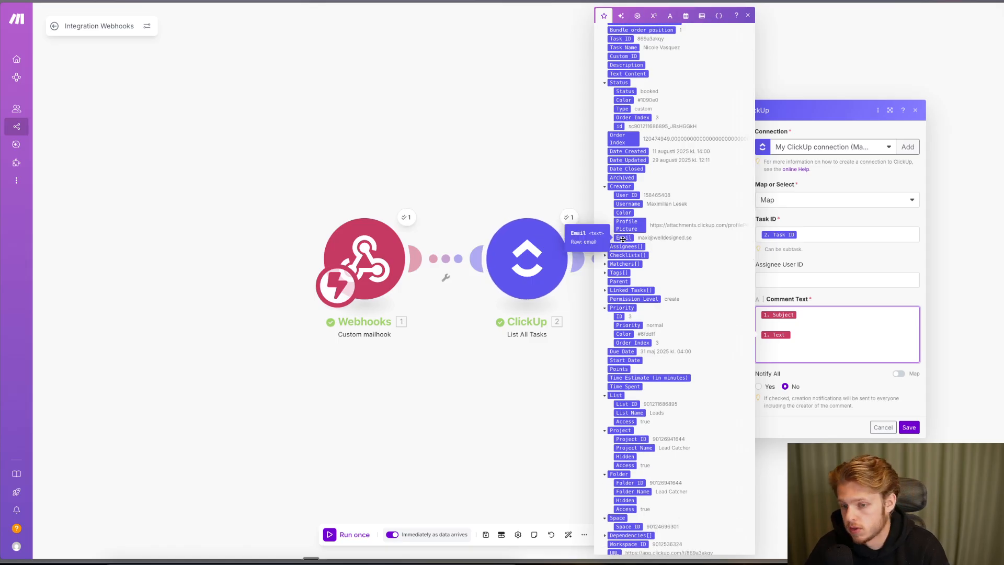
{"action": "scroll", "coordinate": [623, 239], "scroll_direction": "down", "scroll_amount": 10}
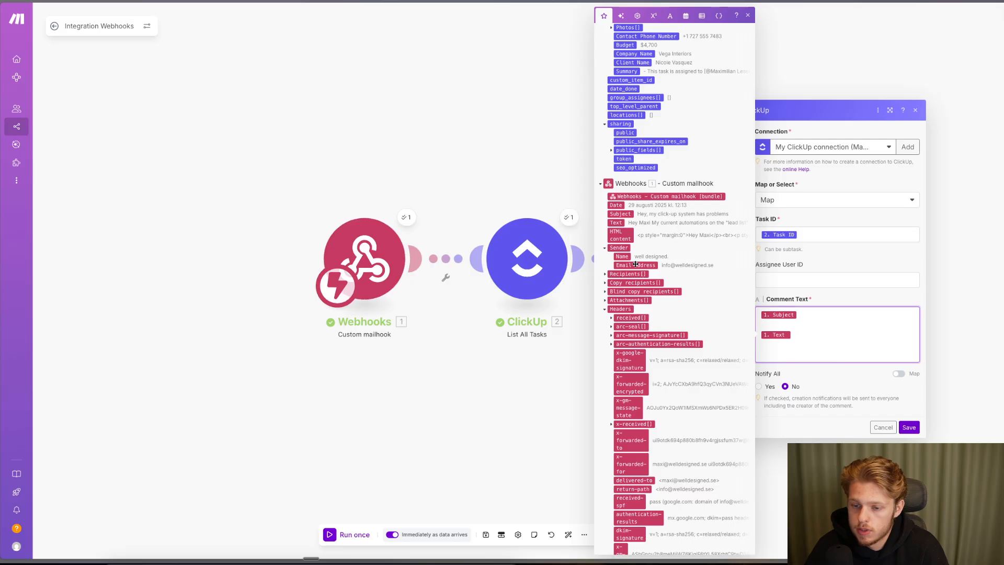
{"action": "left_click", "coordinate": [763, 460]}
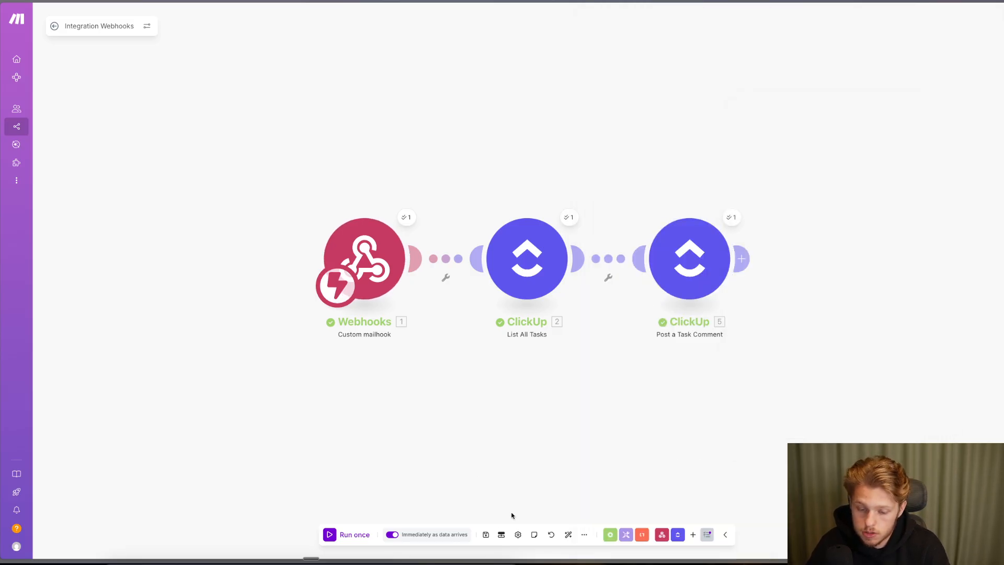
{"action": "left_click", "coordinate": [480, 528]}
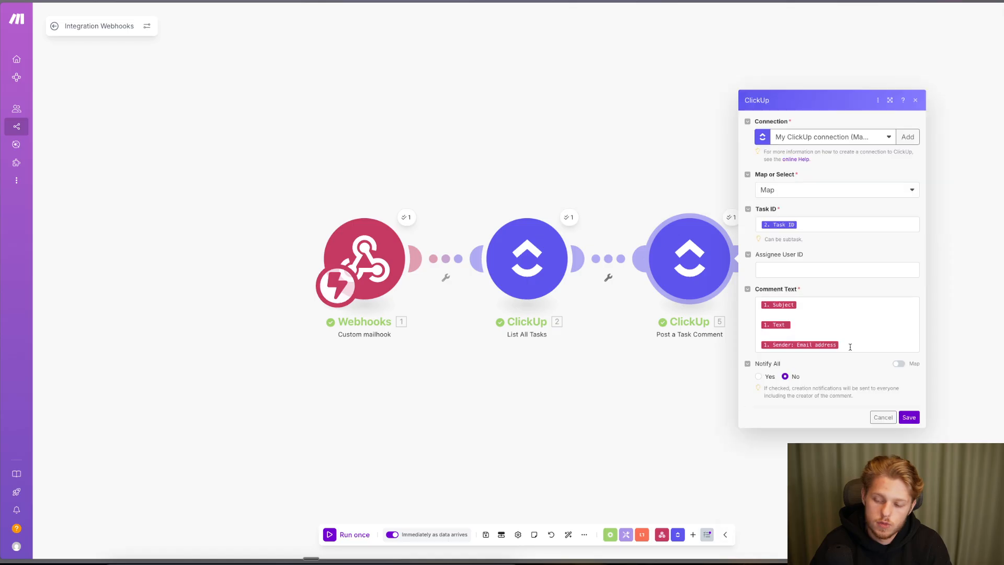
{"action": "left_click", "coordinate": [875, 416]}
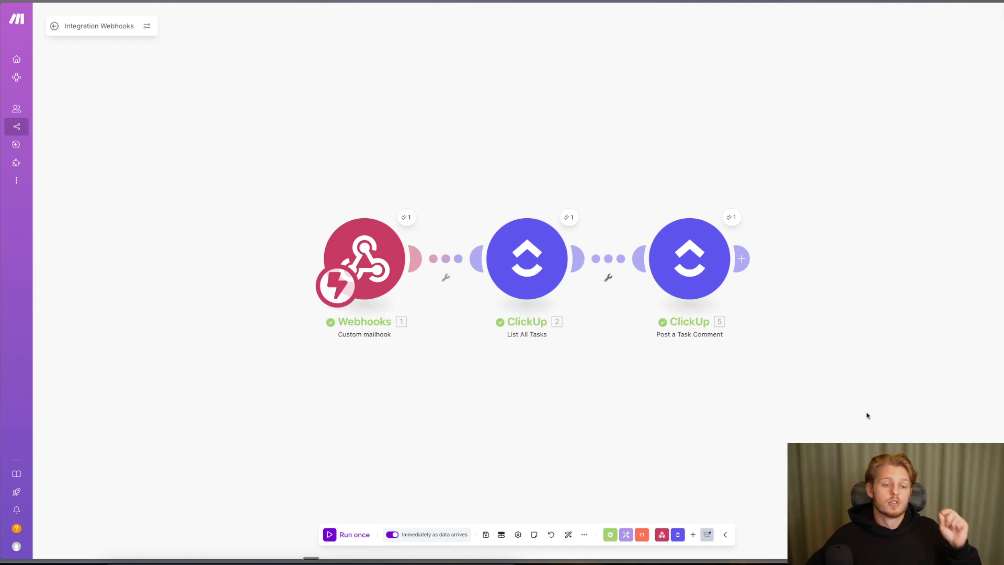
- Underline the mailhook-to-List All Tasks connection with an on-screen annotation
{"action": "mouse_move", "coordinate": [18, 70]}
{"action": "key", "text": "alt+p"}
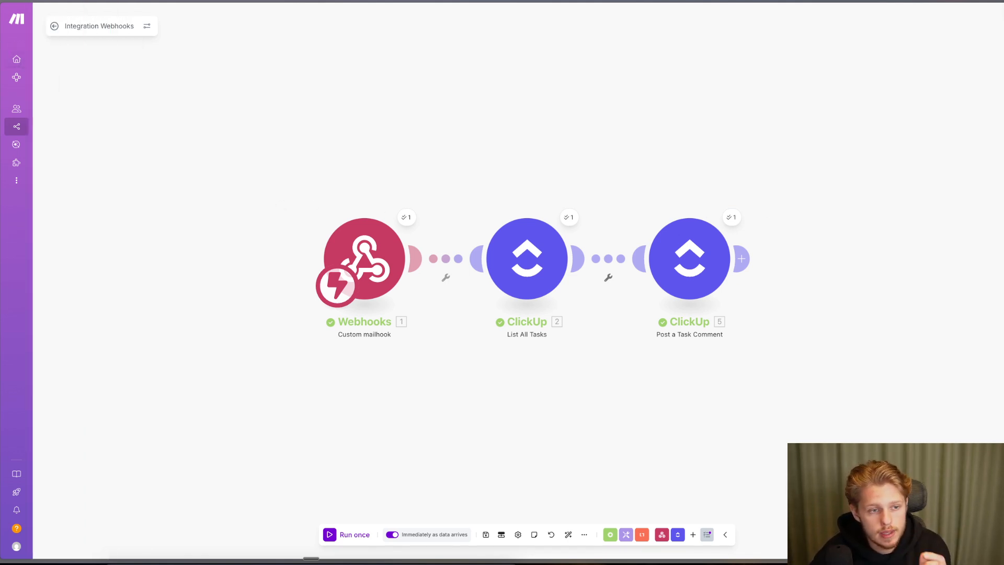
{"action": "left_click_drag", "start_coordinate": [328, 348], "coordinate": [413, 348]}
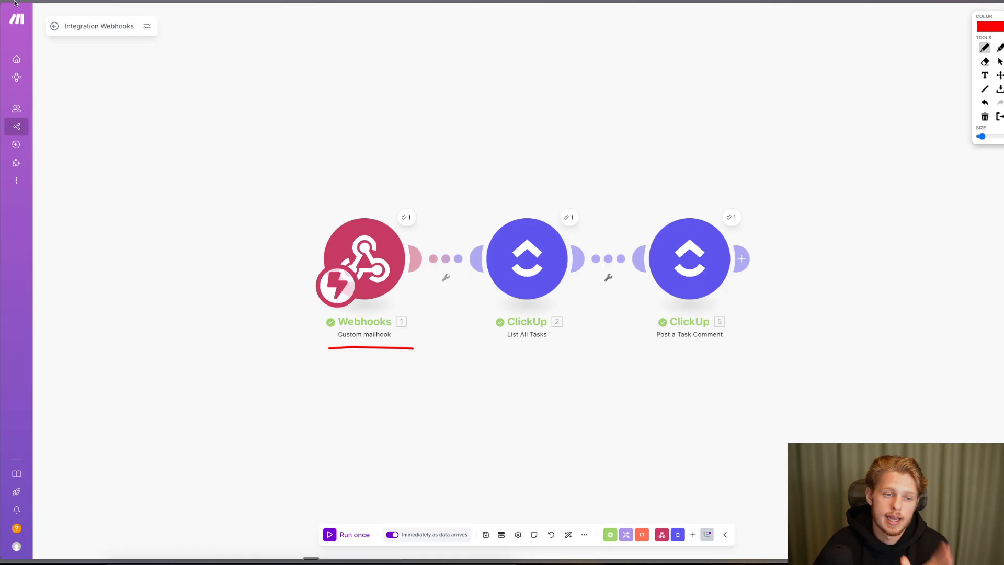
{"action": "key", "text": "Escape"}
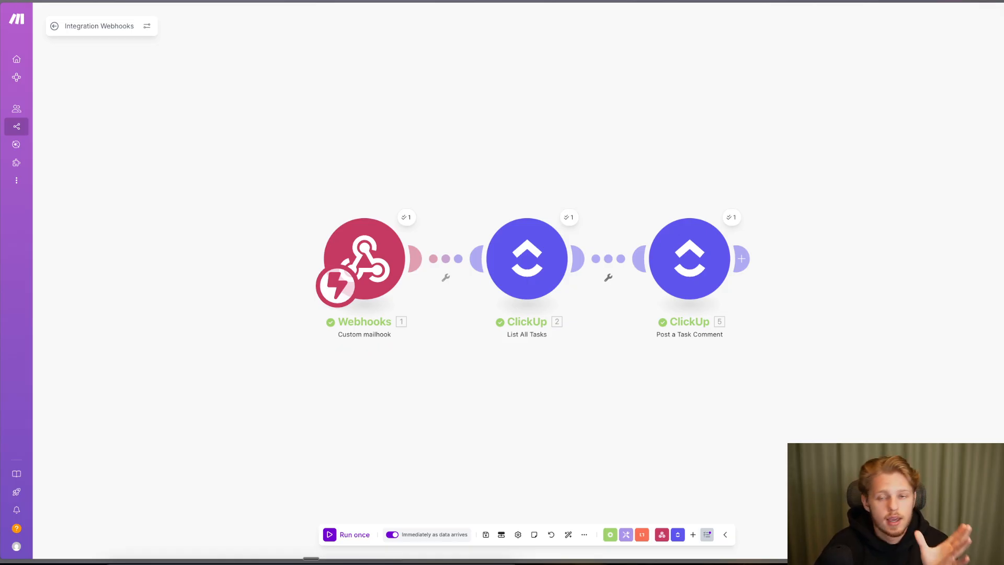
- Set Post a Task Comment to notify everyone, save it, and return to ClickUp's leads list
{"action": "left_click", "coordinate": [702, 263]}
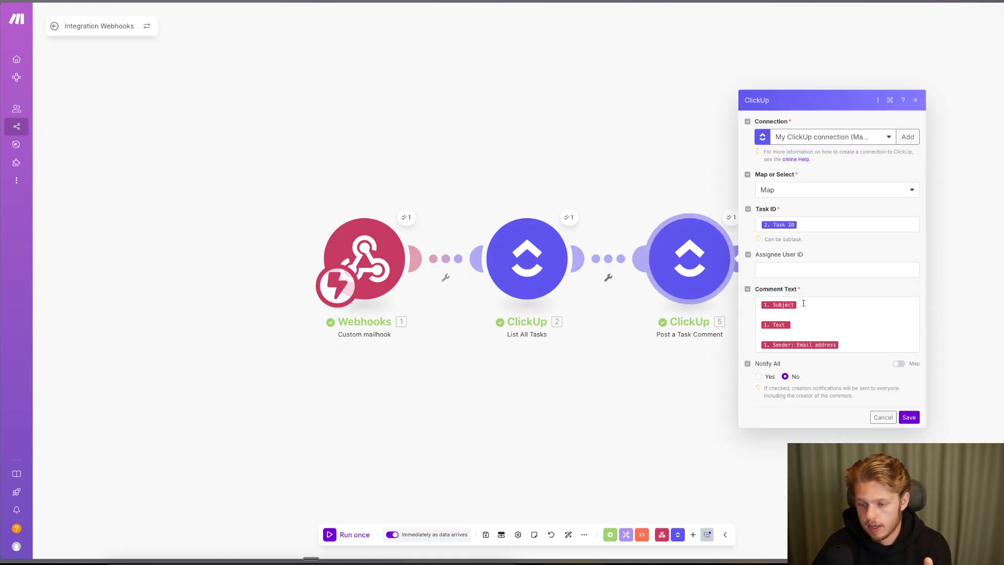
{"action": "left_click", "coordinate": [813, 270]}
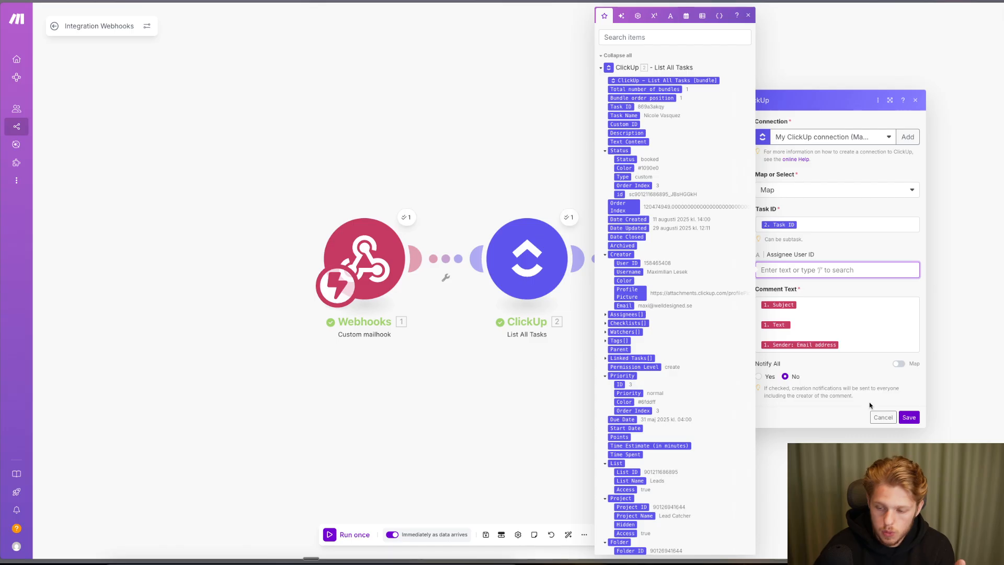
{"action": "left_click", "coordinate": [758, 377]}
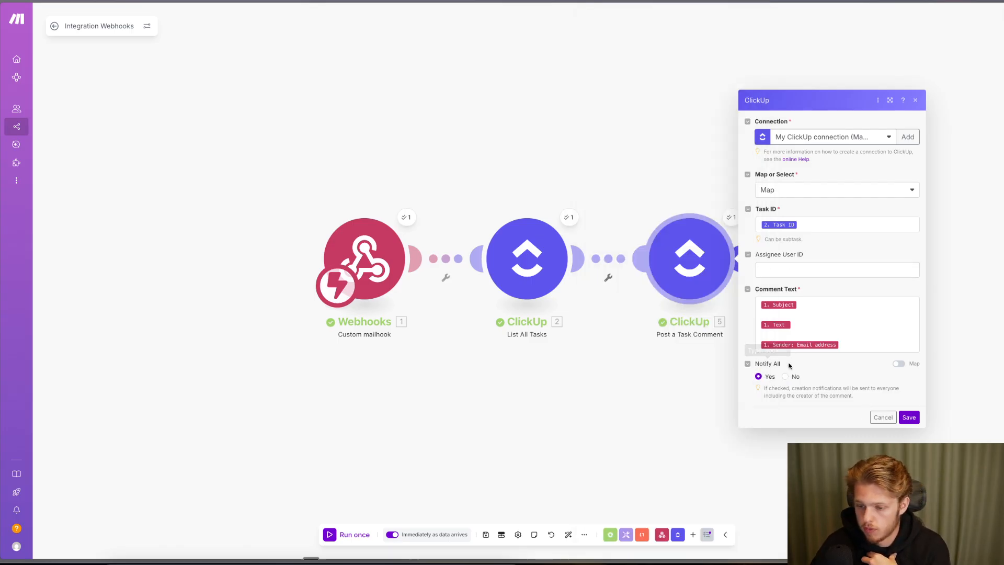
{"action": "left_click", "coordinate": [912, 417]}
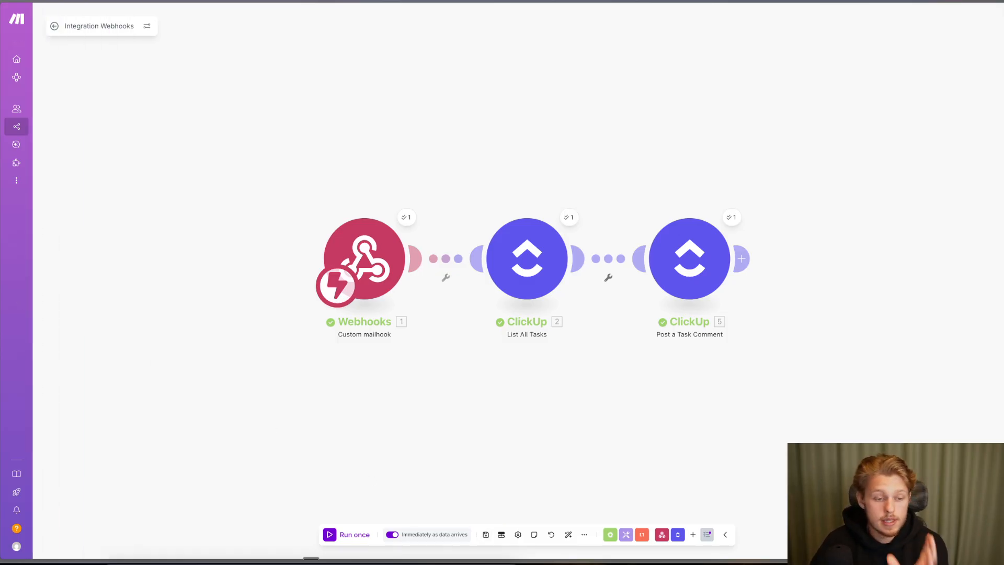
{"action": "key", "text": "ctrl+Tab"}
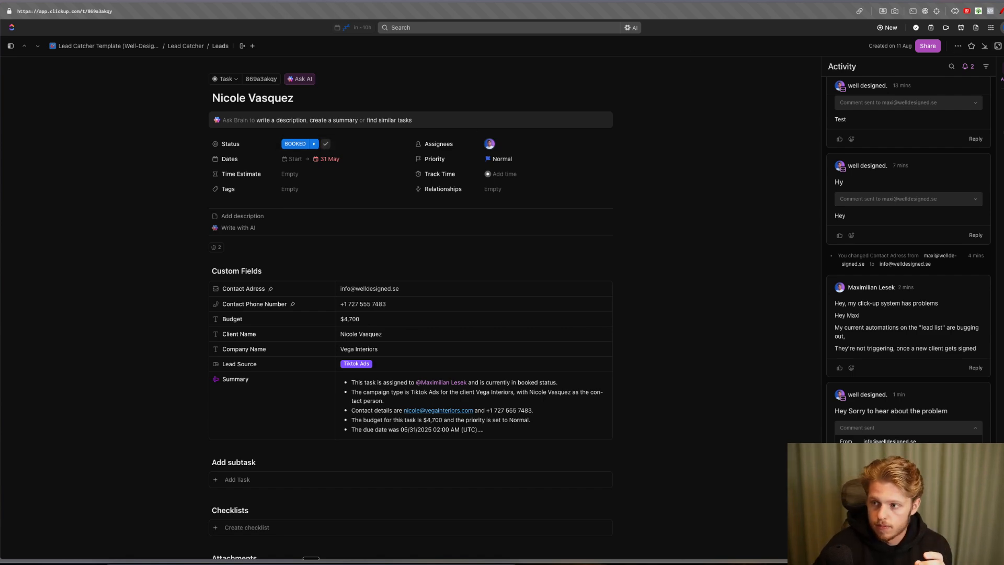
{"action": "left_click", "coordinate": [1003, 46]}
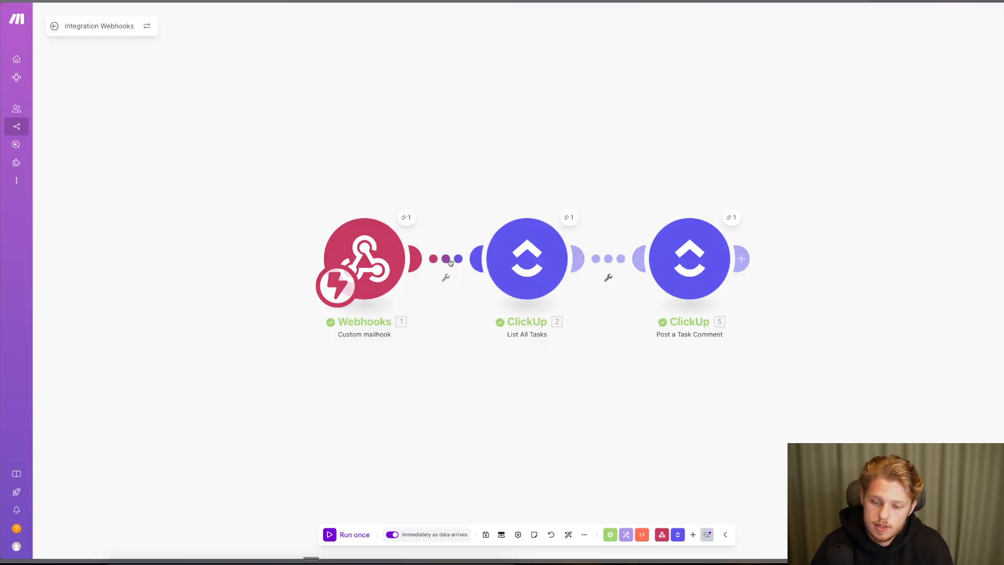
- Unlink the two ClickUp modules and clone the List All Tasks module
{"action": "left_click", "coordinate": [608, 277]}
{"action": "left_click", "coordinate": [625, 282]}
{"action": "right_click", "coordinate": [530, 267]}
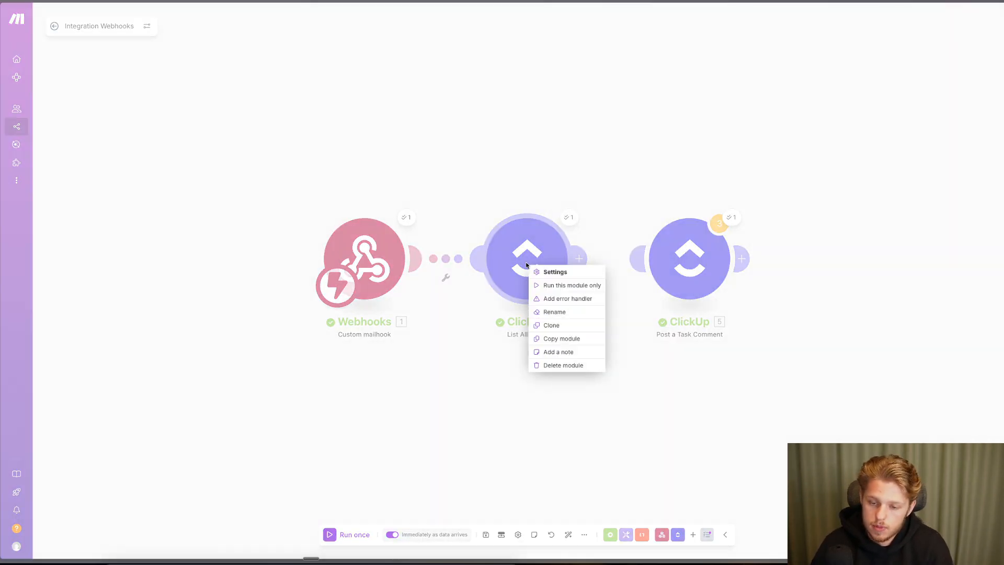
{"action": "left_click", "coordinate": [568, 327]}
- Place the cloned List All Tasks between the first one and Post a Task Comment, evenly spaced
{"action": "left_click_drag", "start_coordinate": [567, 302], "coordinate": [624, 280]}
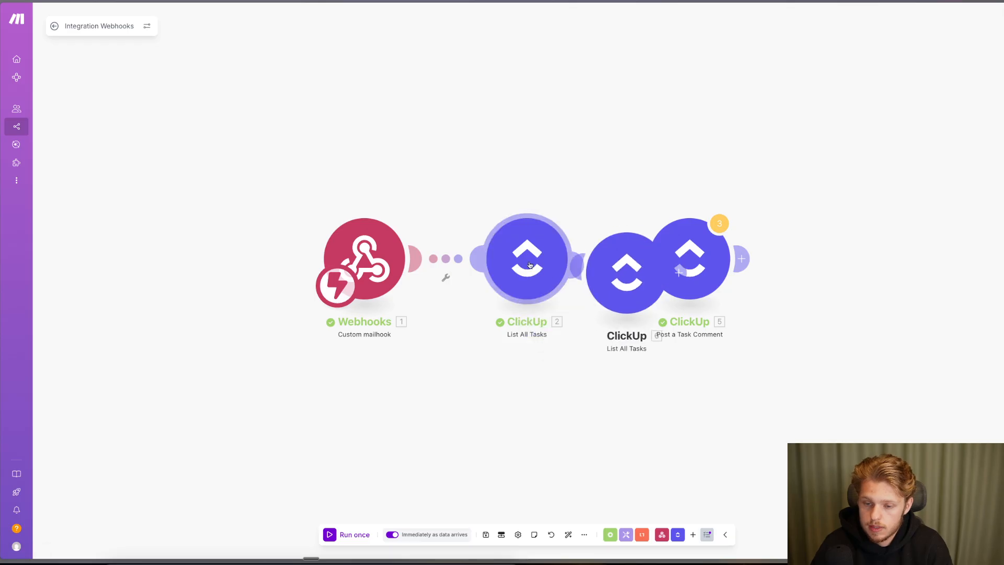
{"action": "left_click_drag", "start_coordinate": [528, 263], "coordinate": [476, 262]}
{"action": "left_click_drag", "start_coordinate": [627, 274], "coordinate": [601, 261]}
{"action": "left_click_drag", "start_coordinate": [379, 263], "coordinate": [352, 264]}
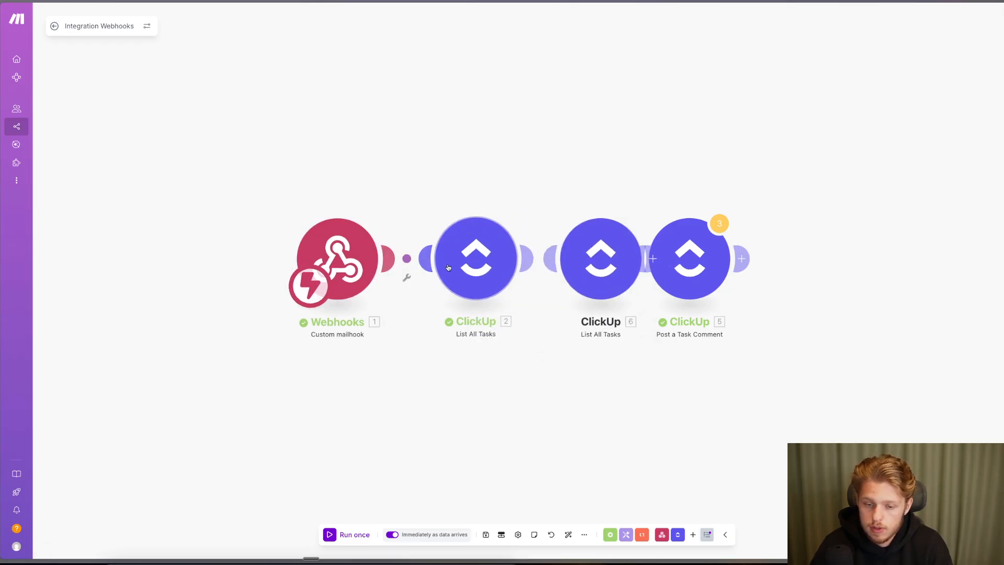
{"action": "left_click_drag", "start_coordinate": [456, 267], "coordinate": [452, 266]}
{"action": "left_click_drag", "start_coordinate": [594, 259], "coordinate": [571, 260]}
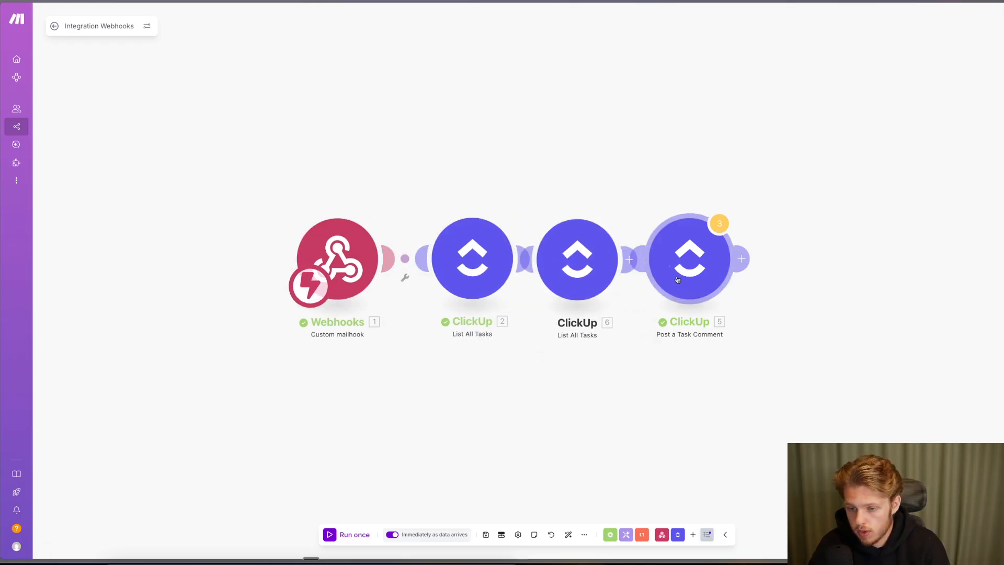
{"action": "left_click_drag", "start_coordinate": [679, 272], "coordinate": [759, 267]}
{"action": "left_click_drag", "start_coordinate": [577, 259], "coordinate": [621, 260]}
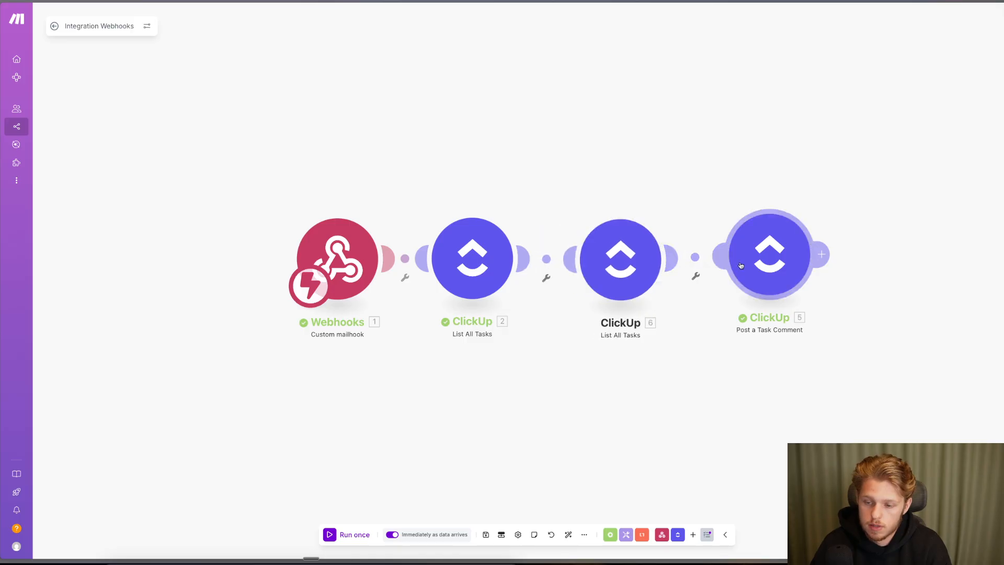
{"action": "left_click_drag", "start_coordinate": [769, 254], "coordinate": [773, 259]}
- Underline both List All Tasks labels and Post a Task Comment, then clear the annotations
{"action": "mouse_move", "coordinate": [9, 81]}
{"action": "left_click", "coordinate": [1, 63]}
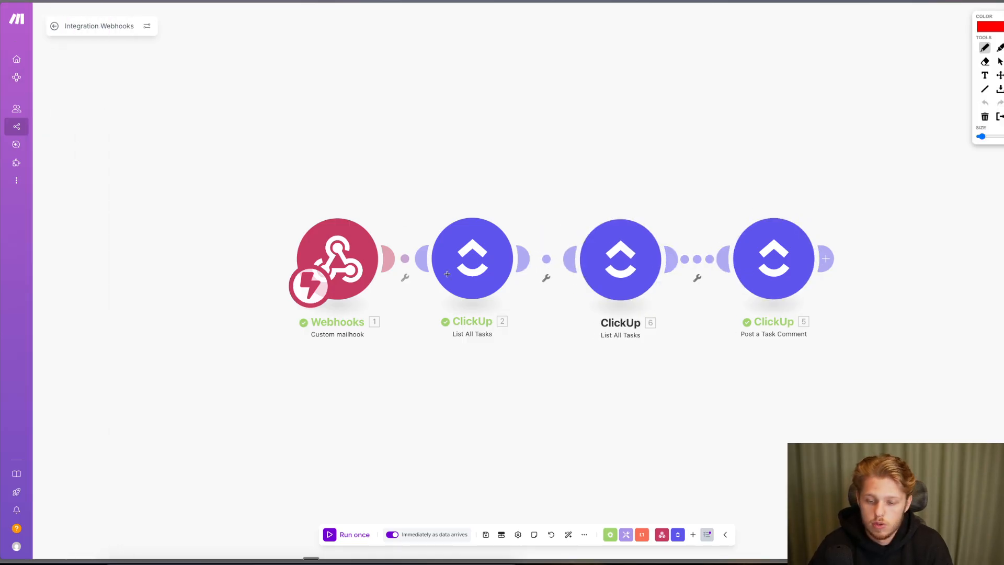
{"action": "left_click_drag", "start_coordinate": [446, 345], "coordinate": [496, 347]}
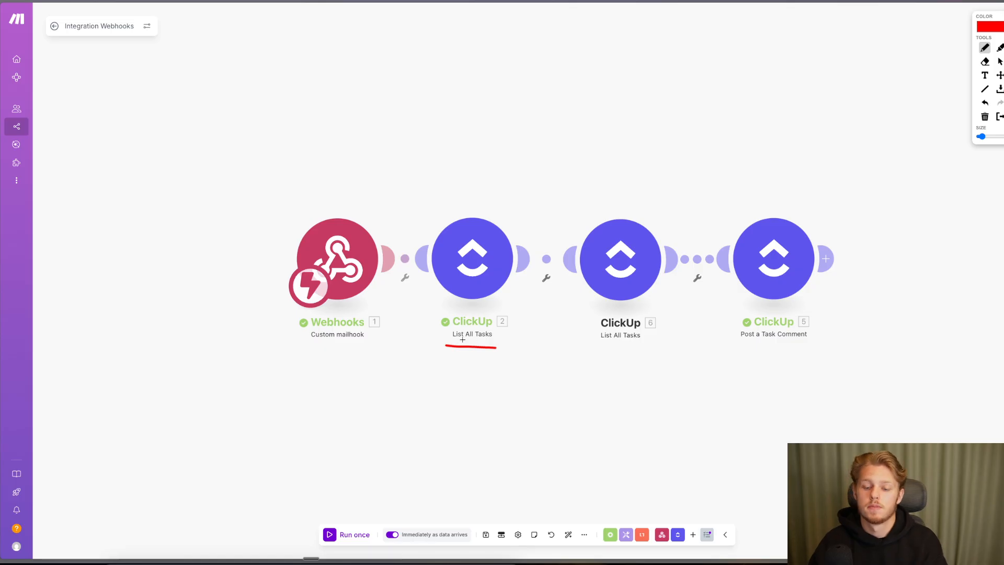
{"action": "left_click_drag", "start_coordinate": [596, 349], "coordinate": [616, 349]}
{"action": "left_click_drag", "start_coordinate": [701, 348], "coordinate": [746, 346]}
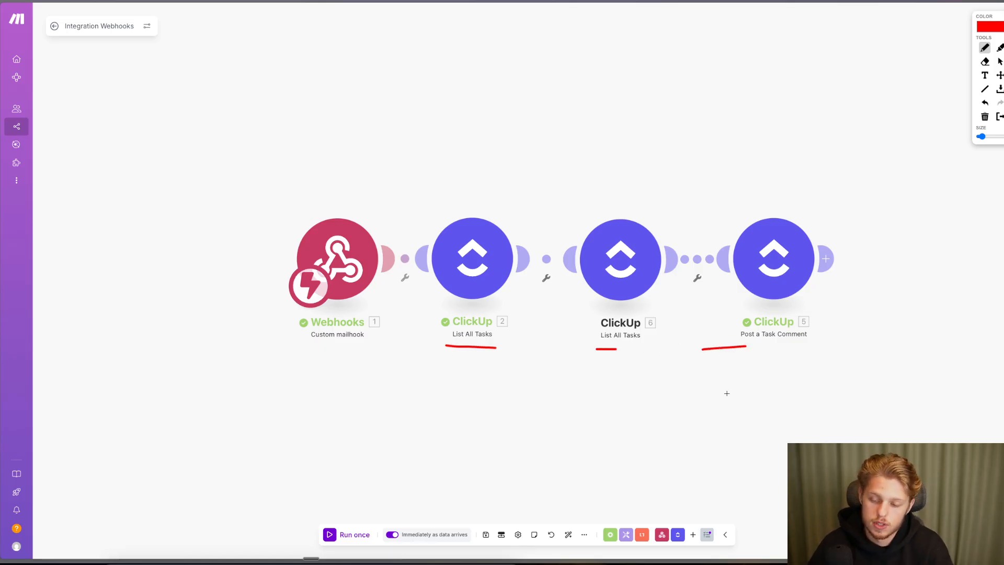
{"action": "left_click", "coordinate": [1, 46]}
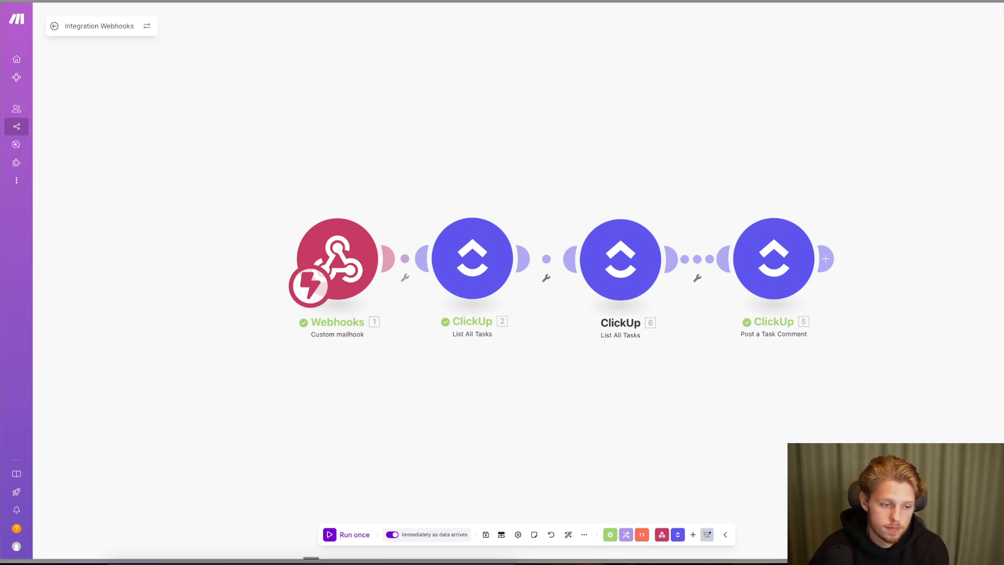
{"action": "left_click", "coordinate": [1, 253]}
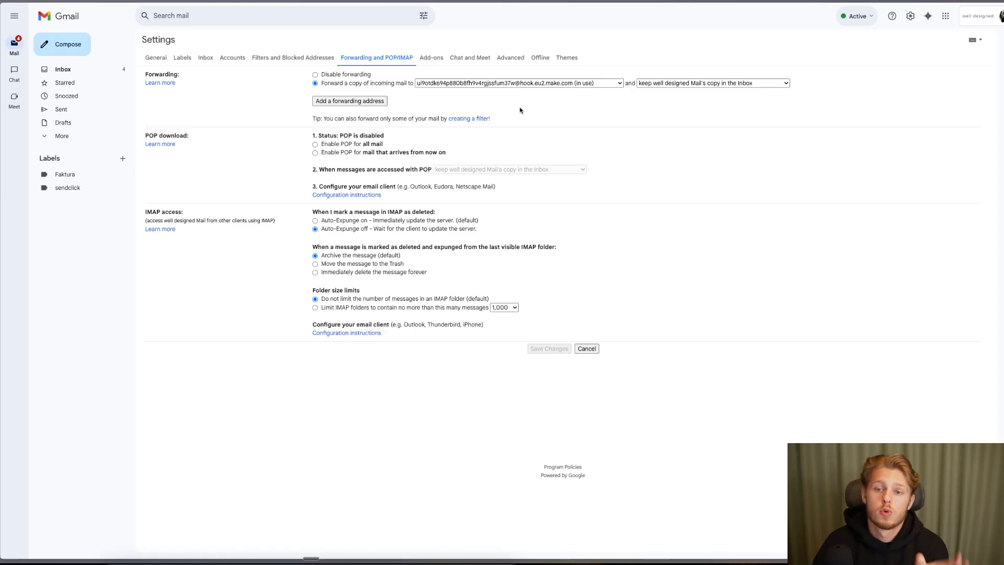
{"action": "left_click", "coordinate": [467, 119]}
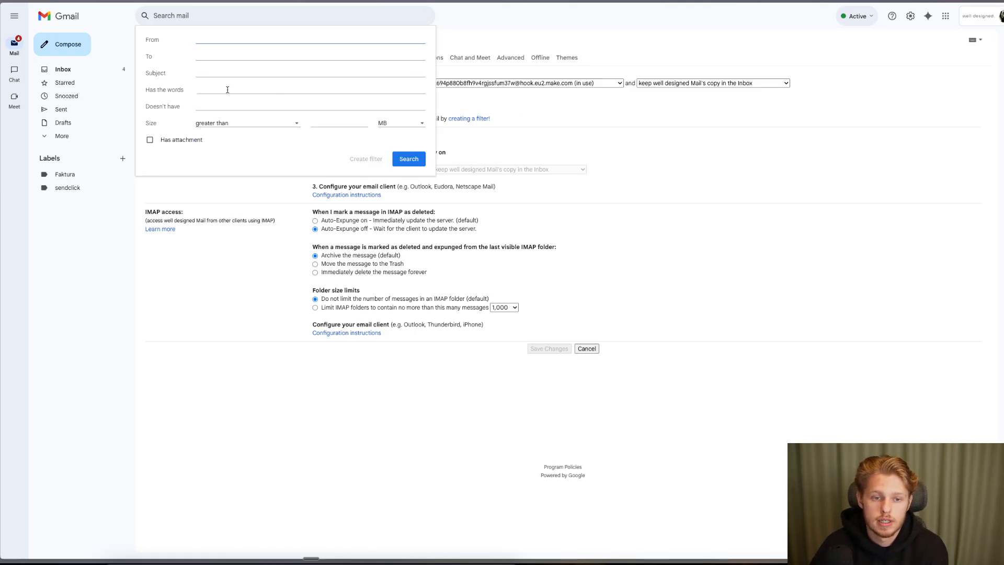
{"action": "left_click", "coordinate": [251, 126]}
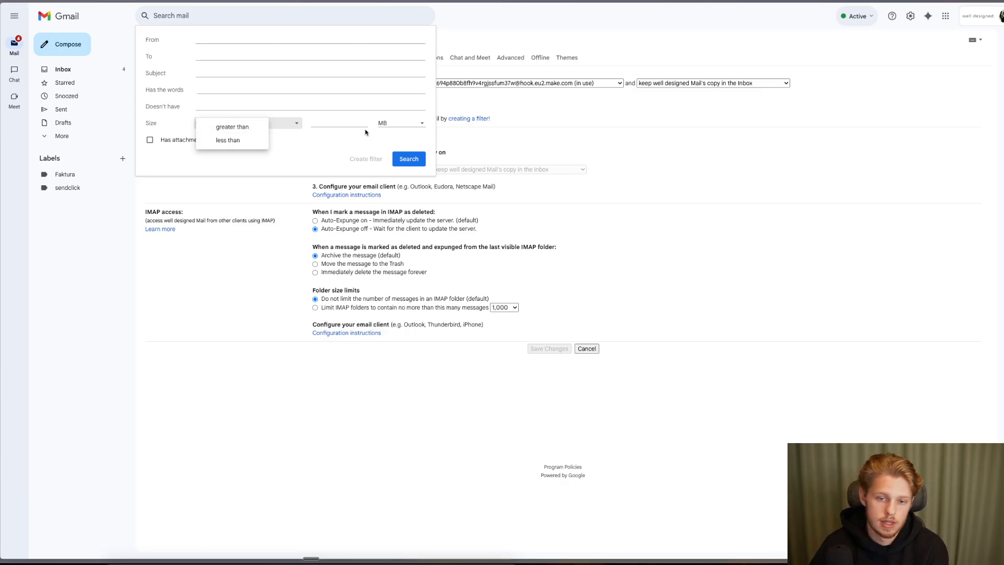
{"action": "left_click", "coordinate": [357, 147]}
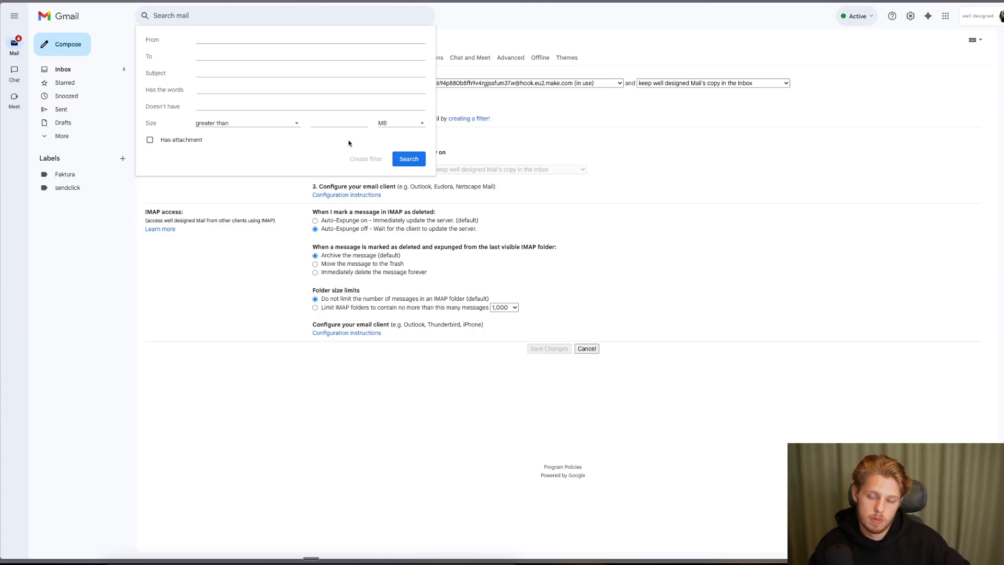
{"action": "left_click", "coordinate": [125, 258]}
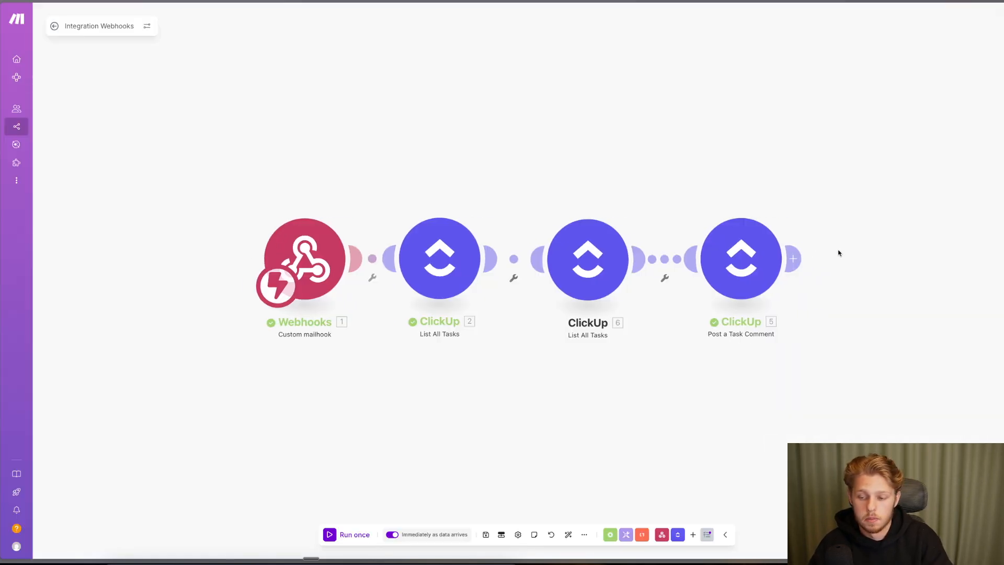
- Start adding a ClickUp module after Post a Task Comment, then cancel the picker
{"action": "left_click", "coordinate": [674, 256]}
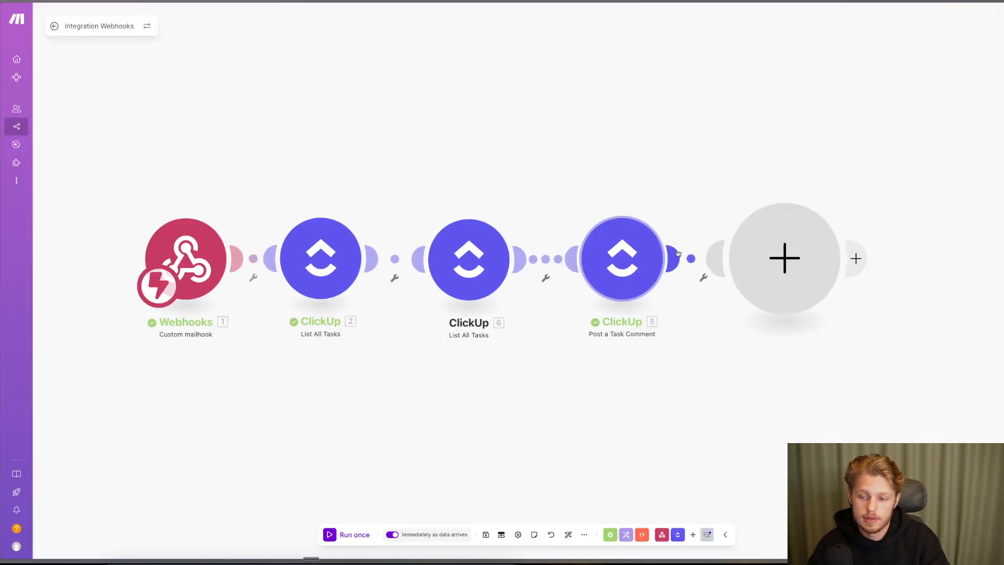
{"action": "left_click", "coordinate": [923, 206]}
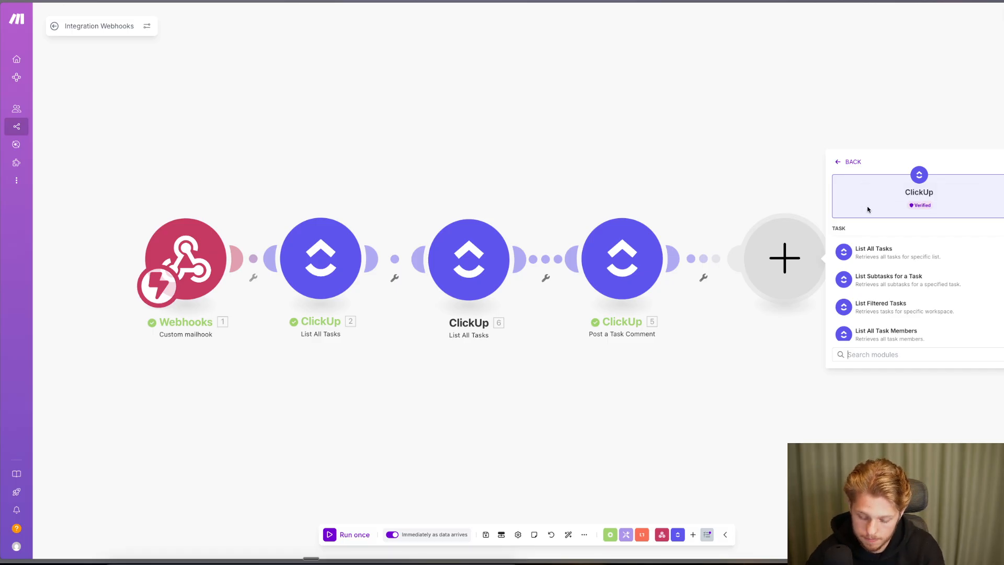
{"action": "left_click", "coordinate": [761, 176]}
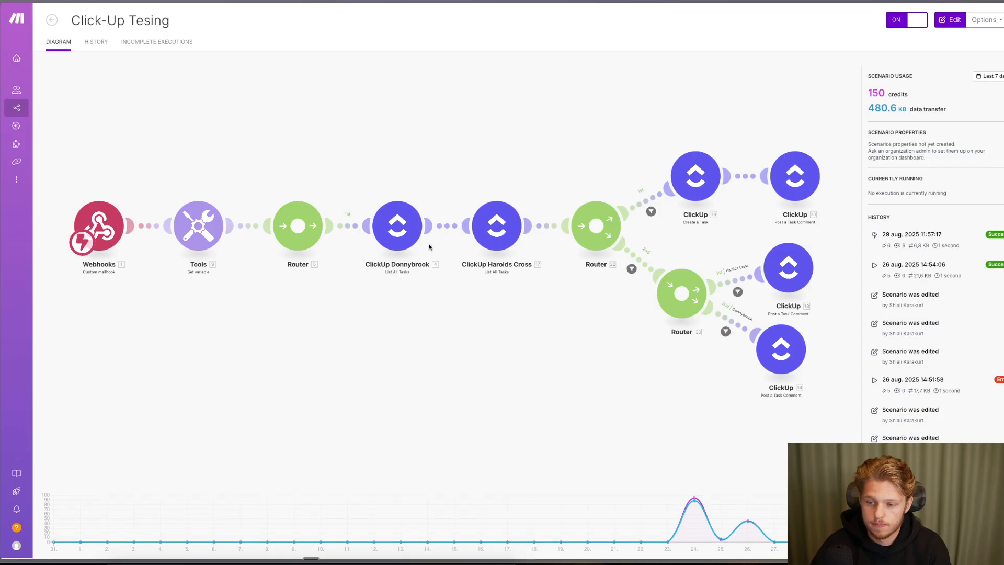
{"action": "left_click", "coordinate": [1, 31]}
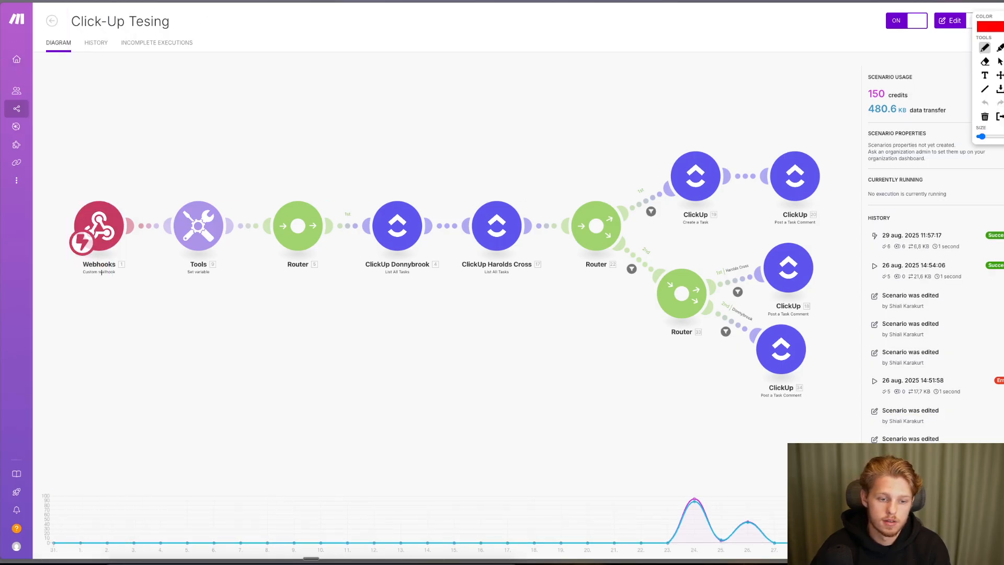
{"action": "left_click_drag", "start_coordinate": [75, 277], "coordinate": [114, 279]}
{"action": "left_click_drag", "start_coordinate": [178, 284], "coordinate": [203, 284]}
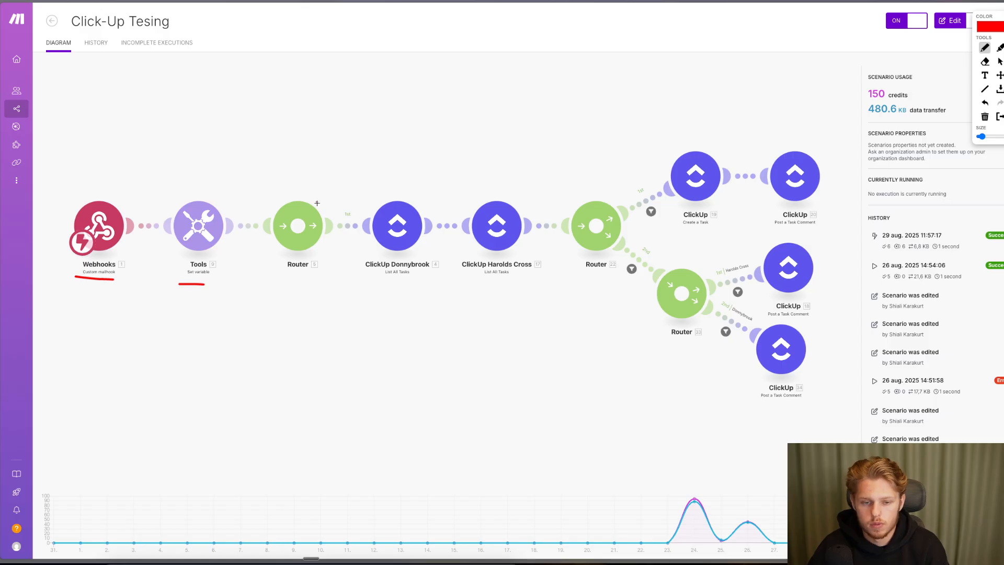
{"action": "left_click_drag", "start_coordinate": [316, 203], "coordinate": [322, 260]}
{"action": "left_click_drag", "start_coordinate": [277, 200], "coordinate": [329, 213]}
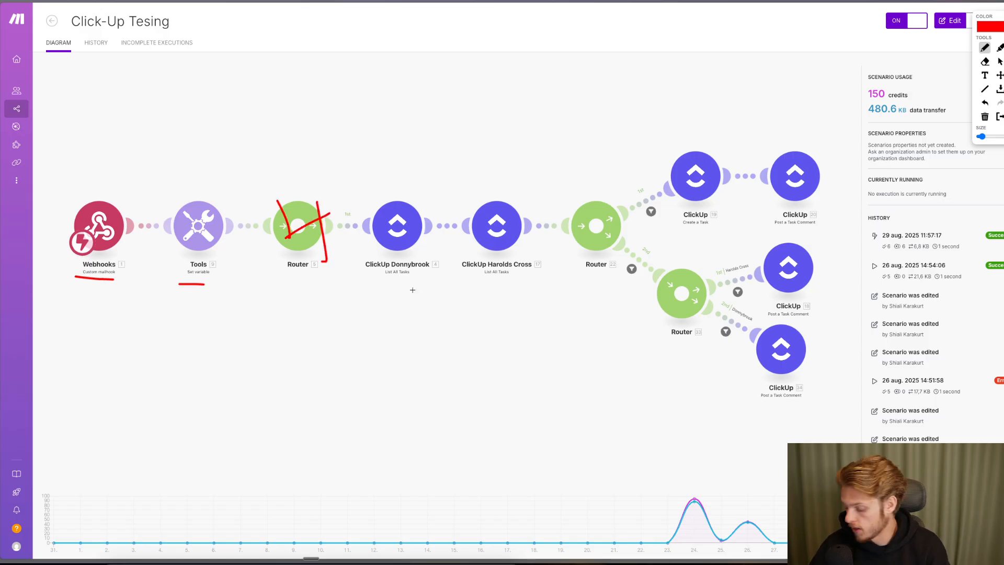
{"action": "left_click_drag", "start_coordinate": [366, 285], "coordinate": [415, 282]}
{"action": "left_click_drag", "start_coordinate": [470, 280], "coordinate": [526, 280]}
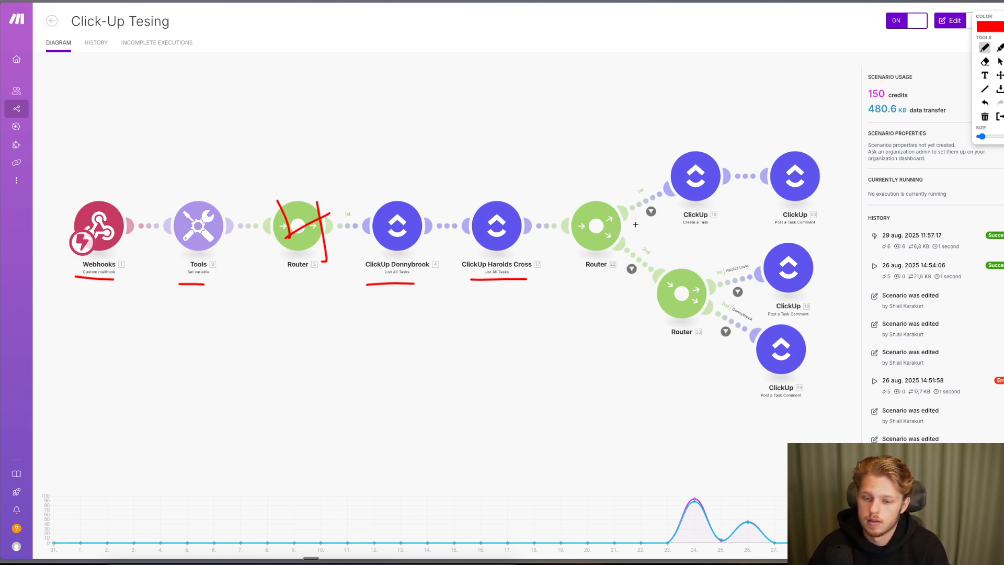
{"action": "left_click_drag", "start_coordinate": [631, 210], "coordinate": [659, 192]}
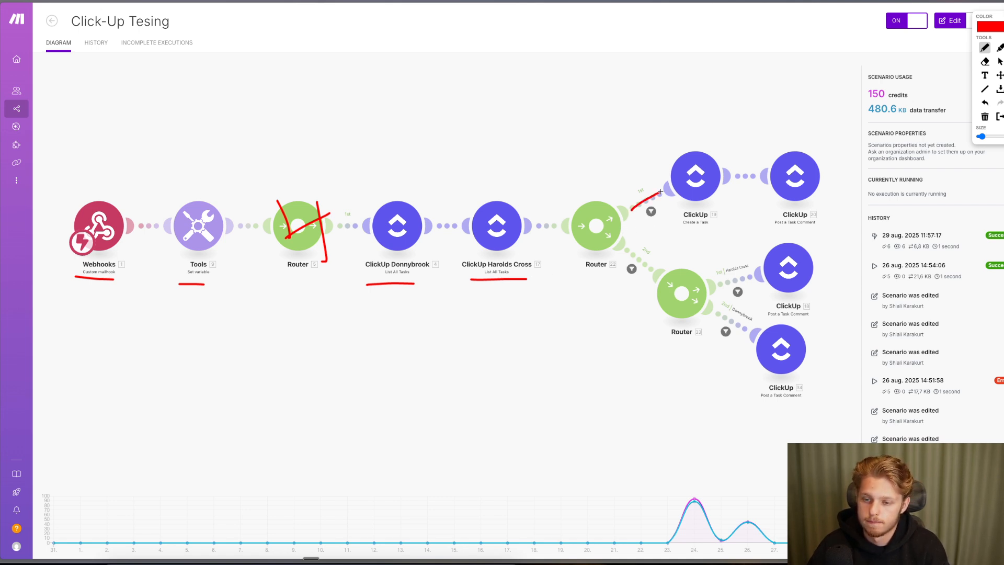
{"action": "left_click_drag", "start_coordinate": [623, 251], "coordinate": [663, 278]}
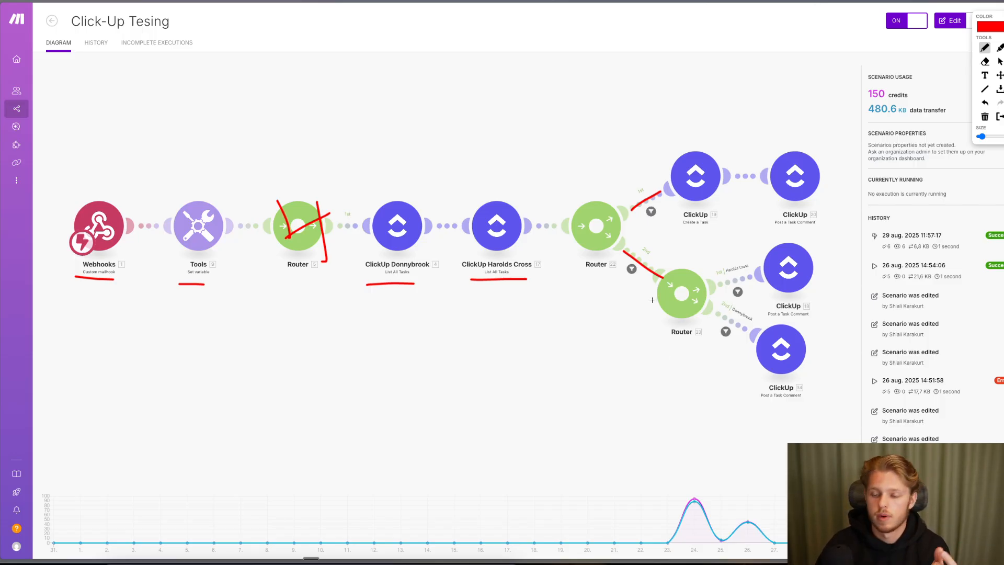
{"action": "left_click_drag", "start_coordinate": [753, 386], "coordinate": [789, 387]}
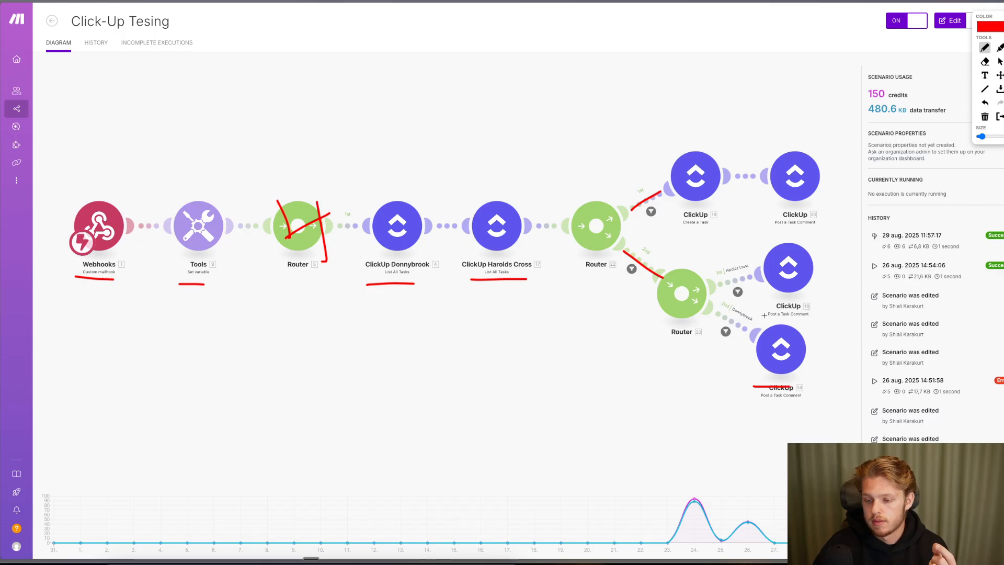
{"action": "left_click_drag", "start_coordinate": [764, 315], "coordinate": [797, 309]}
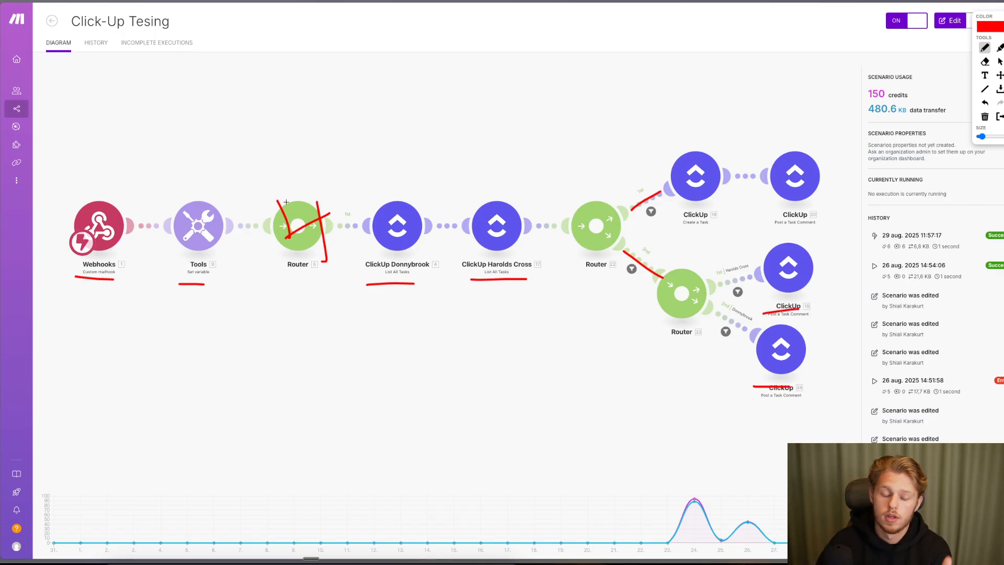
{"action": "key", "text": "Escape"}
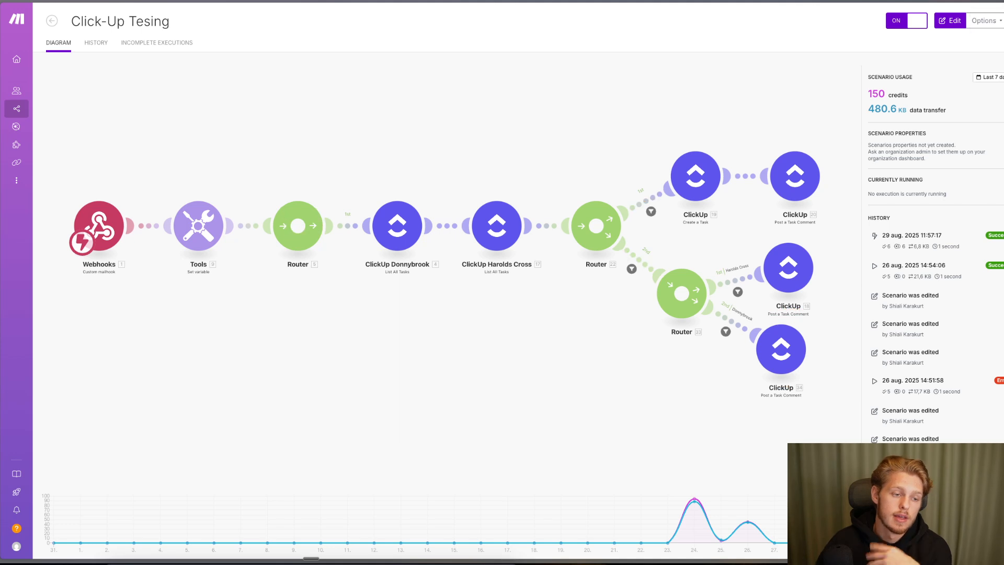